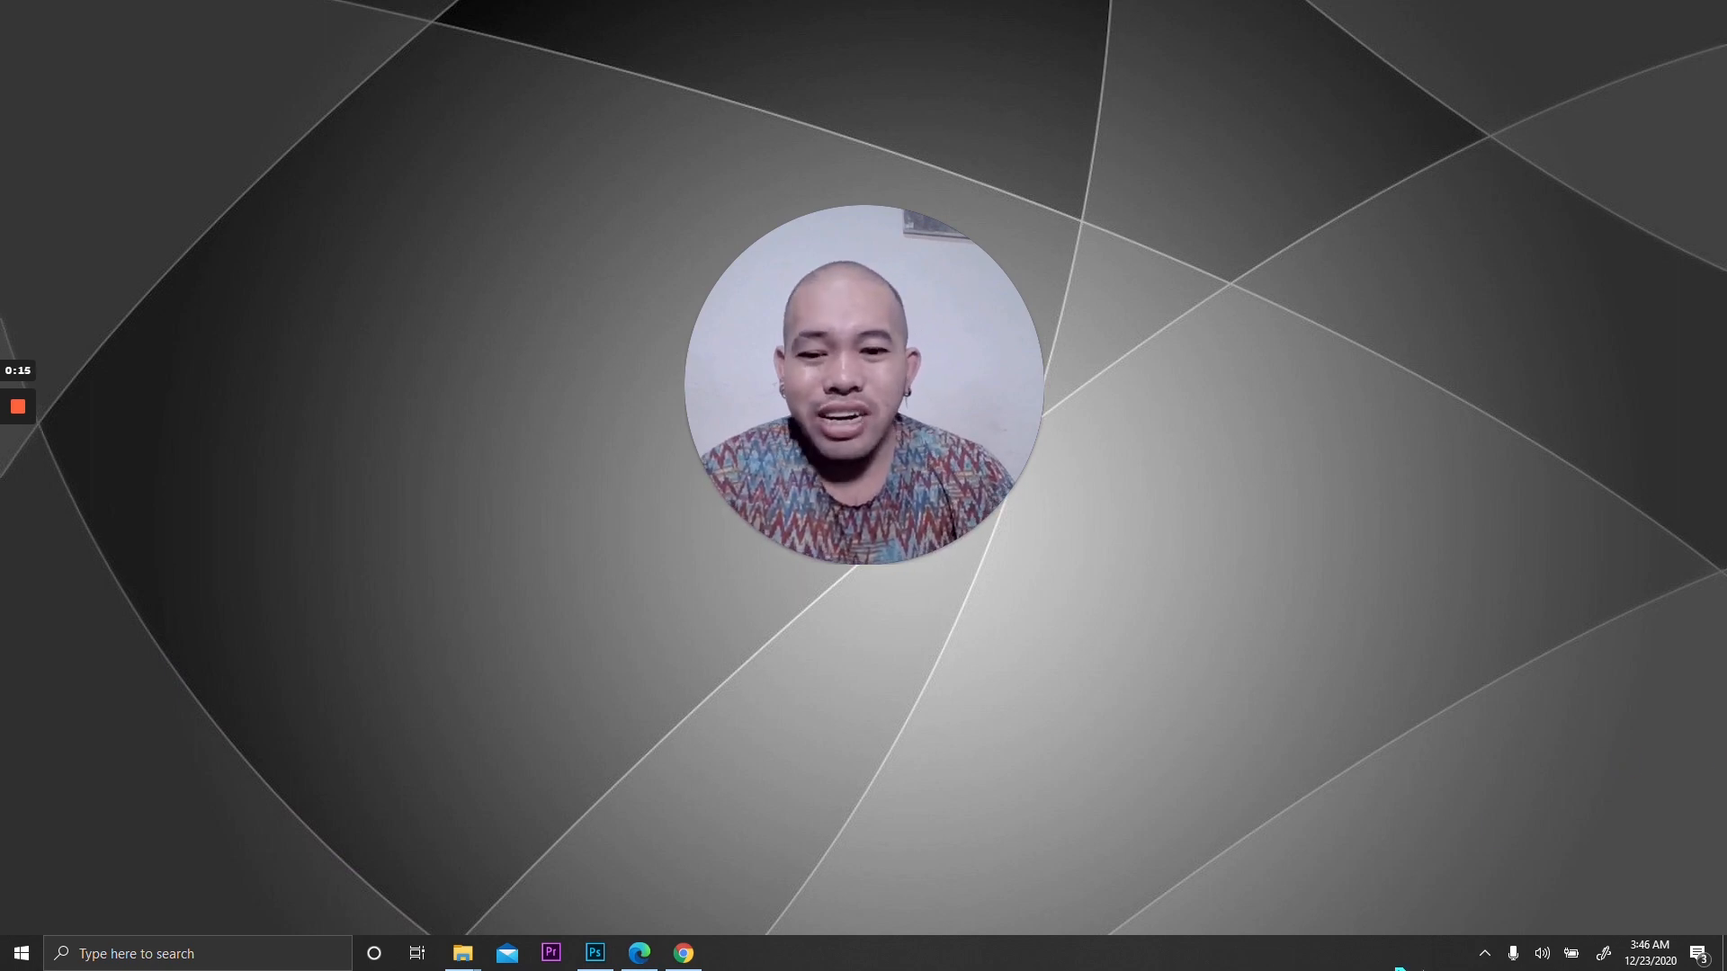
# Switch to Photoshop, activate the Move tool, and collapse the toolbox to one column placed near the canvas.
pyautogui.click(594, 953)
pyautogui.moveTo(865, 376); pyautogui.dragTo(1540, 690)
pyautogui.click(570, 503)
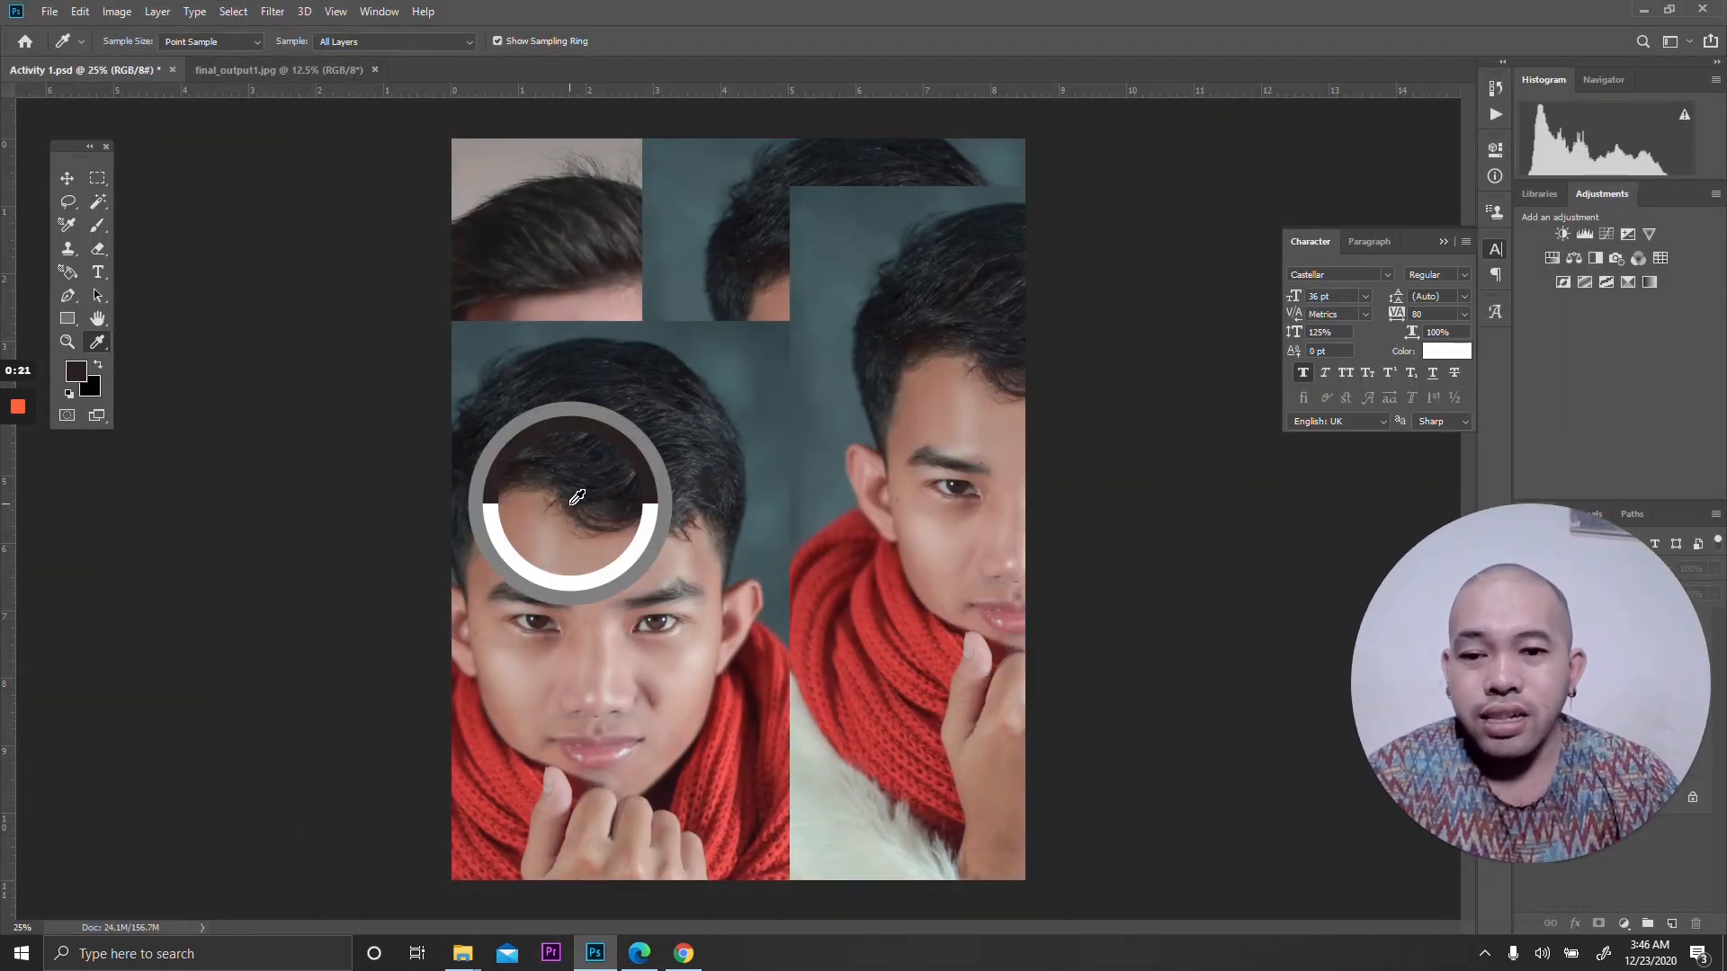
pyautogui.click(68, 179)
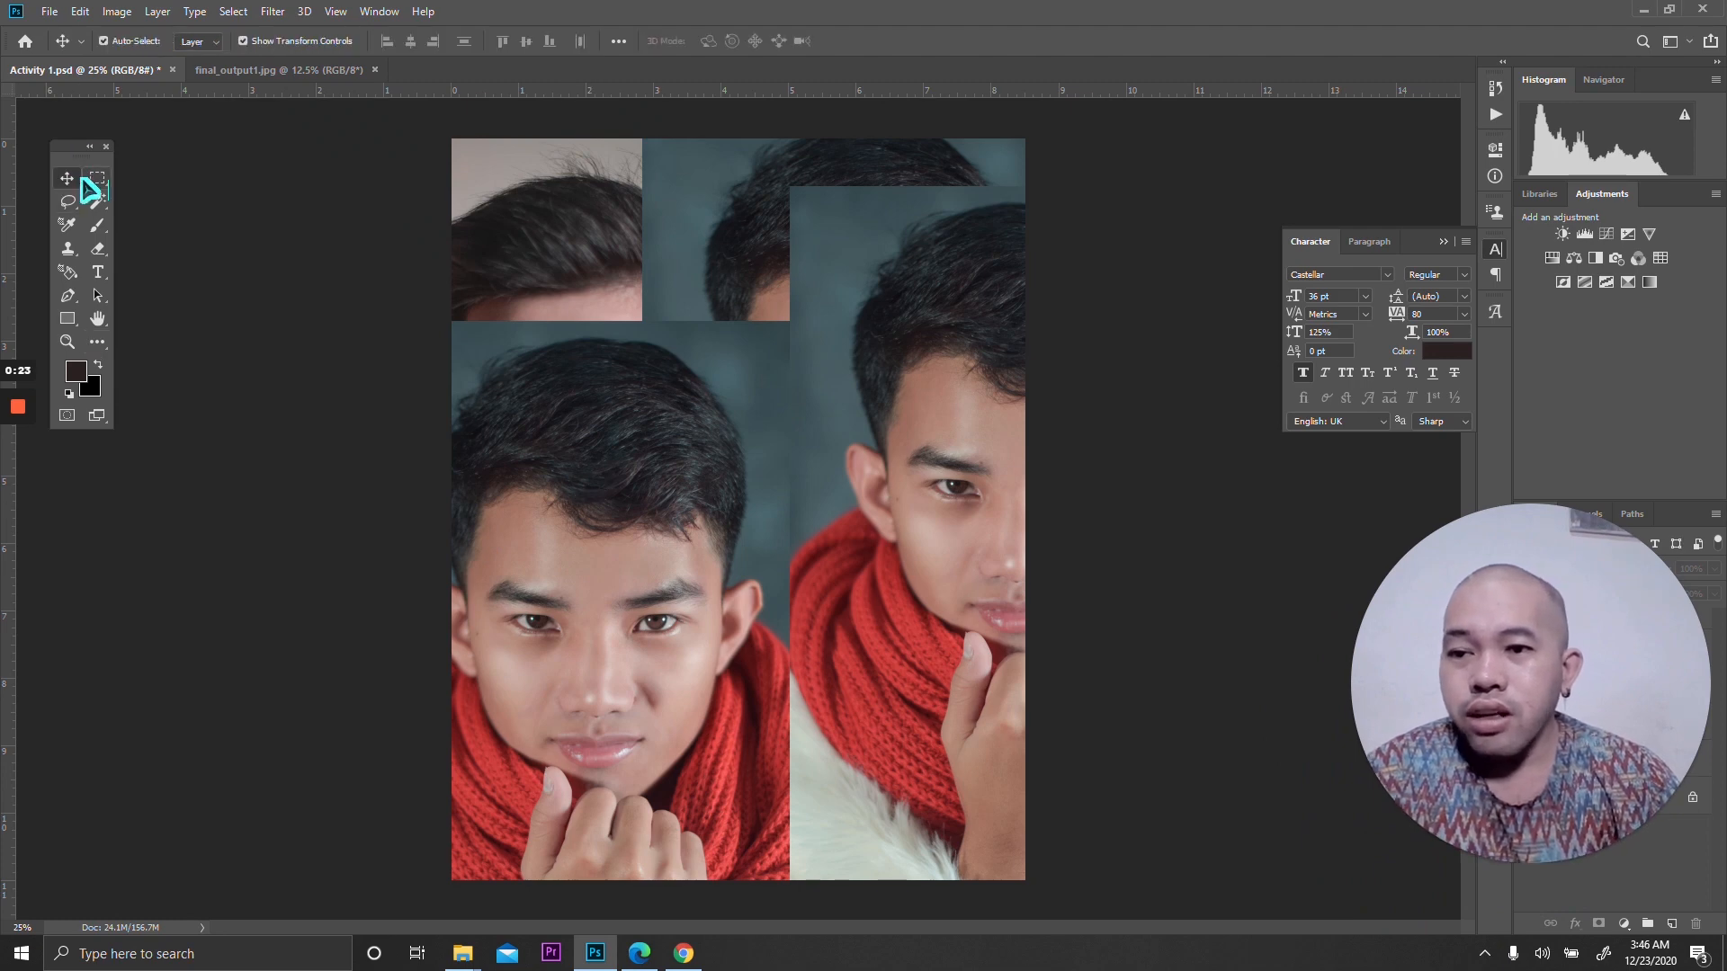
pyautogui.click(87, 147)
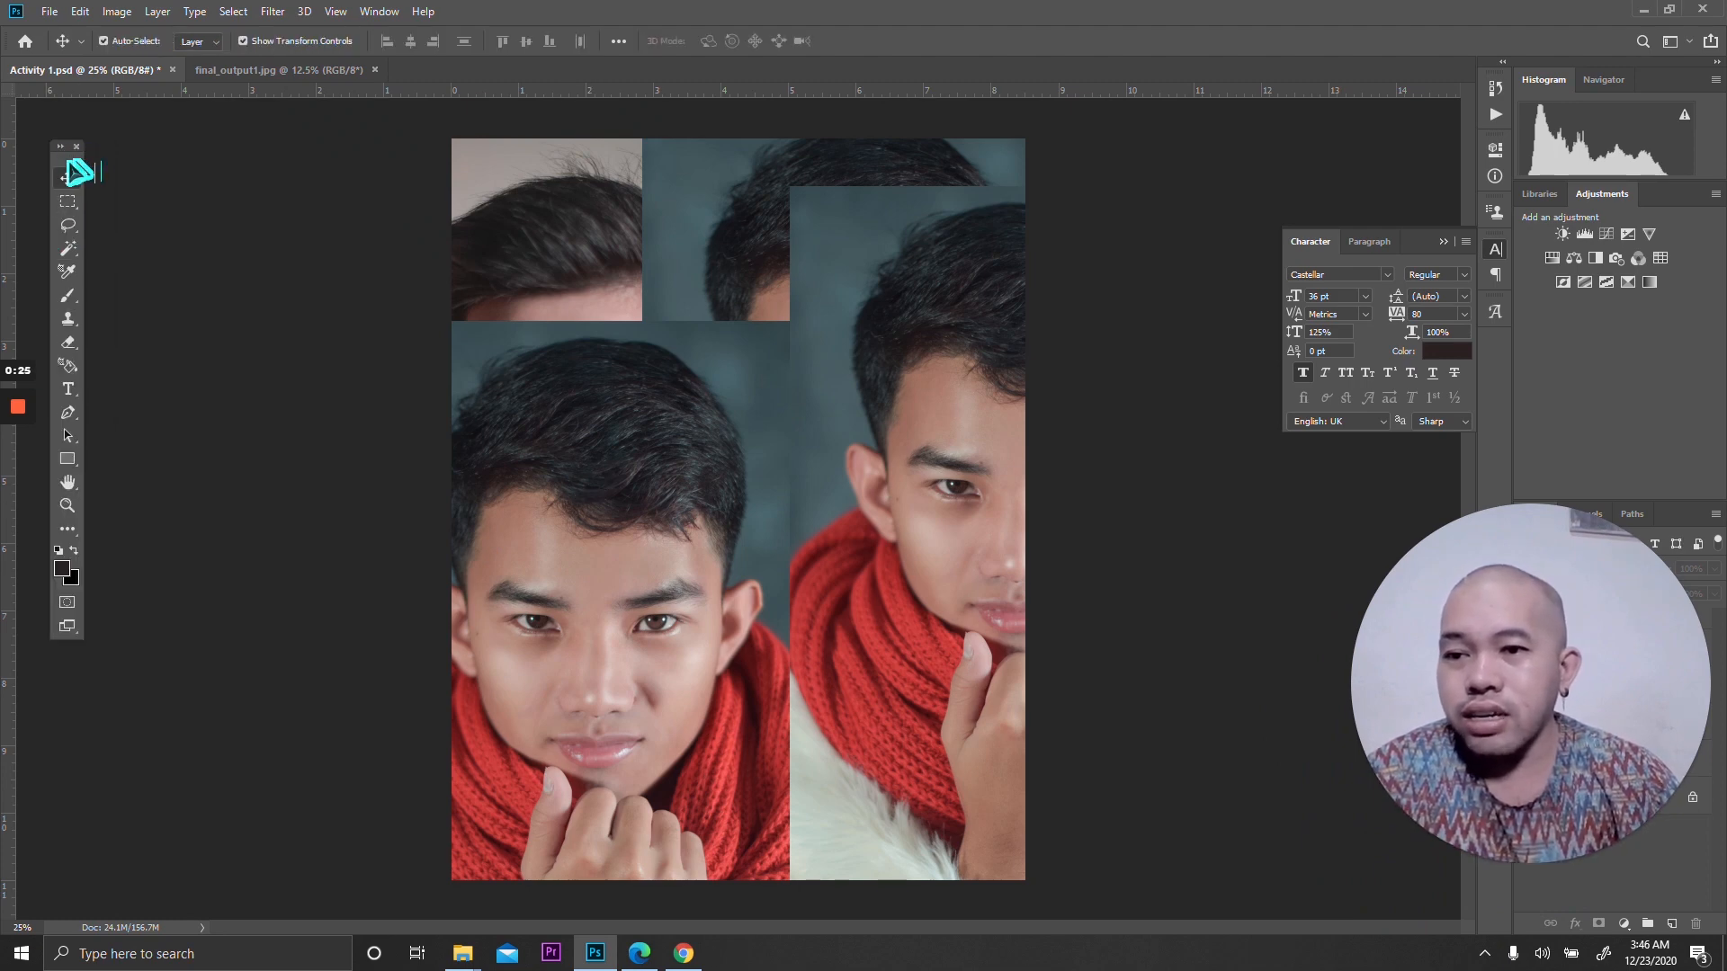
pyautogui.moveTo(67, 146); pyautogui.dragTo(91, 121)
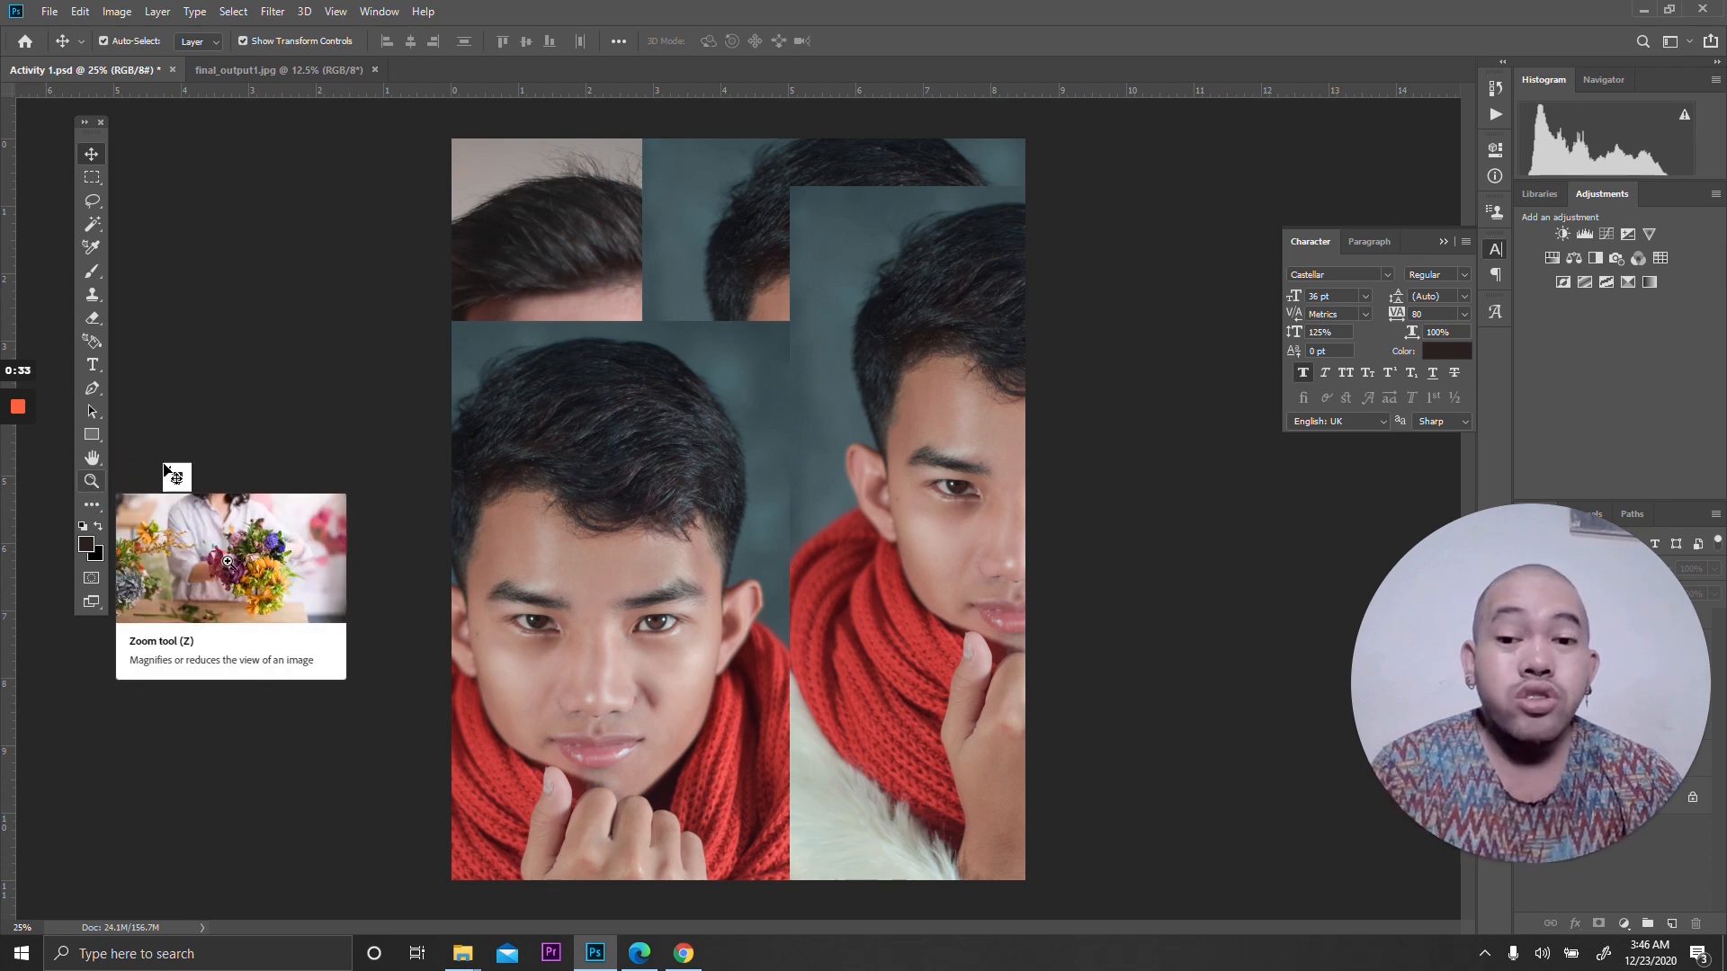
# Move the DSC_0157_edited2 copy photo up to the canvas's top edge and commit a Free Transform on it.
pyautogui.click(704, 486)
pyautogui.click(703, 487)
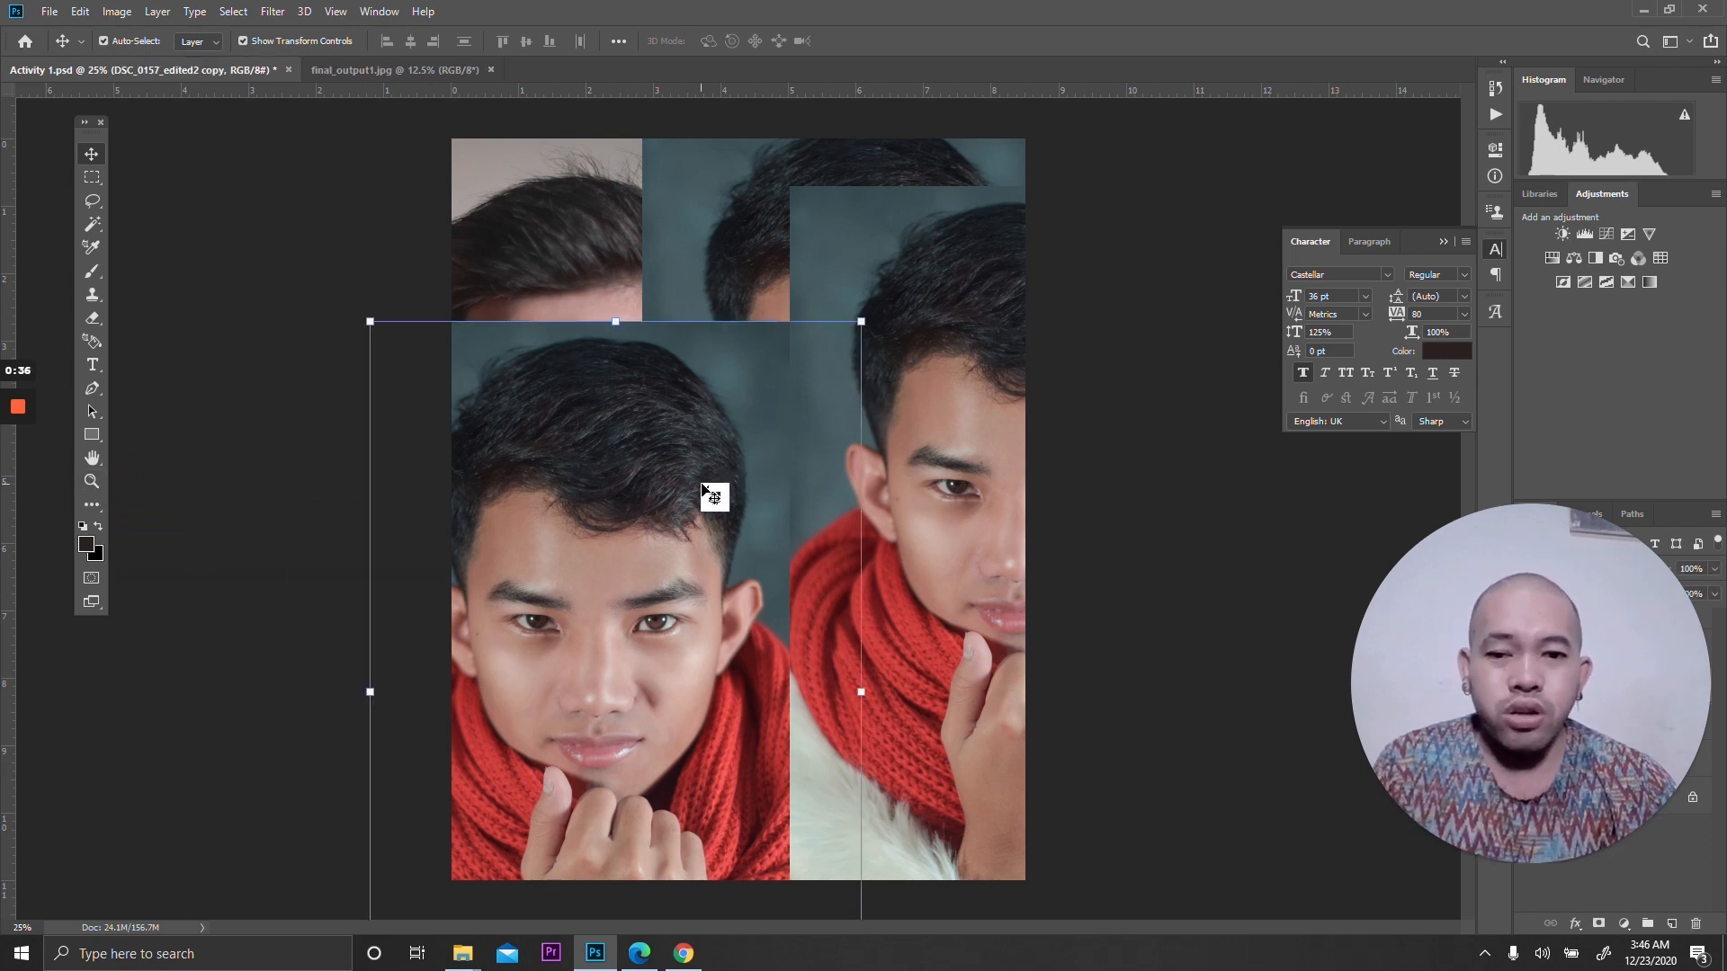
pyautogui.moveTo(656, 533); pyautogui.dragTo(716, 346)
pyautogui.hotkey('ctrl', 't')
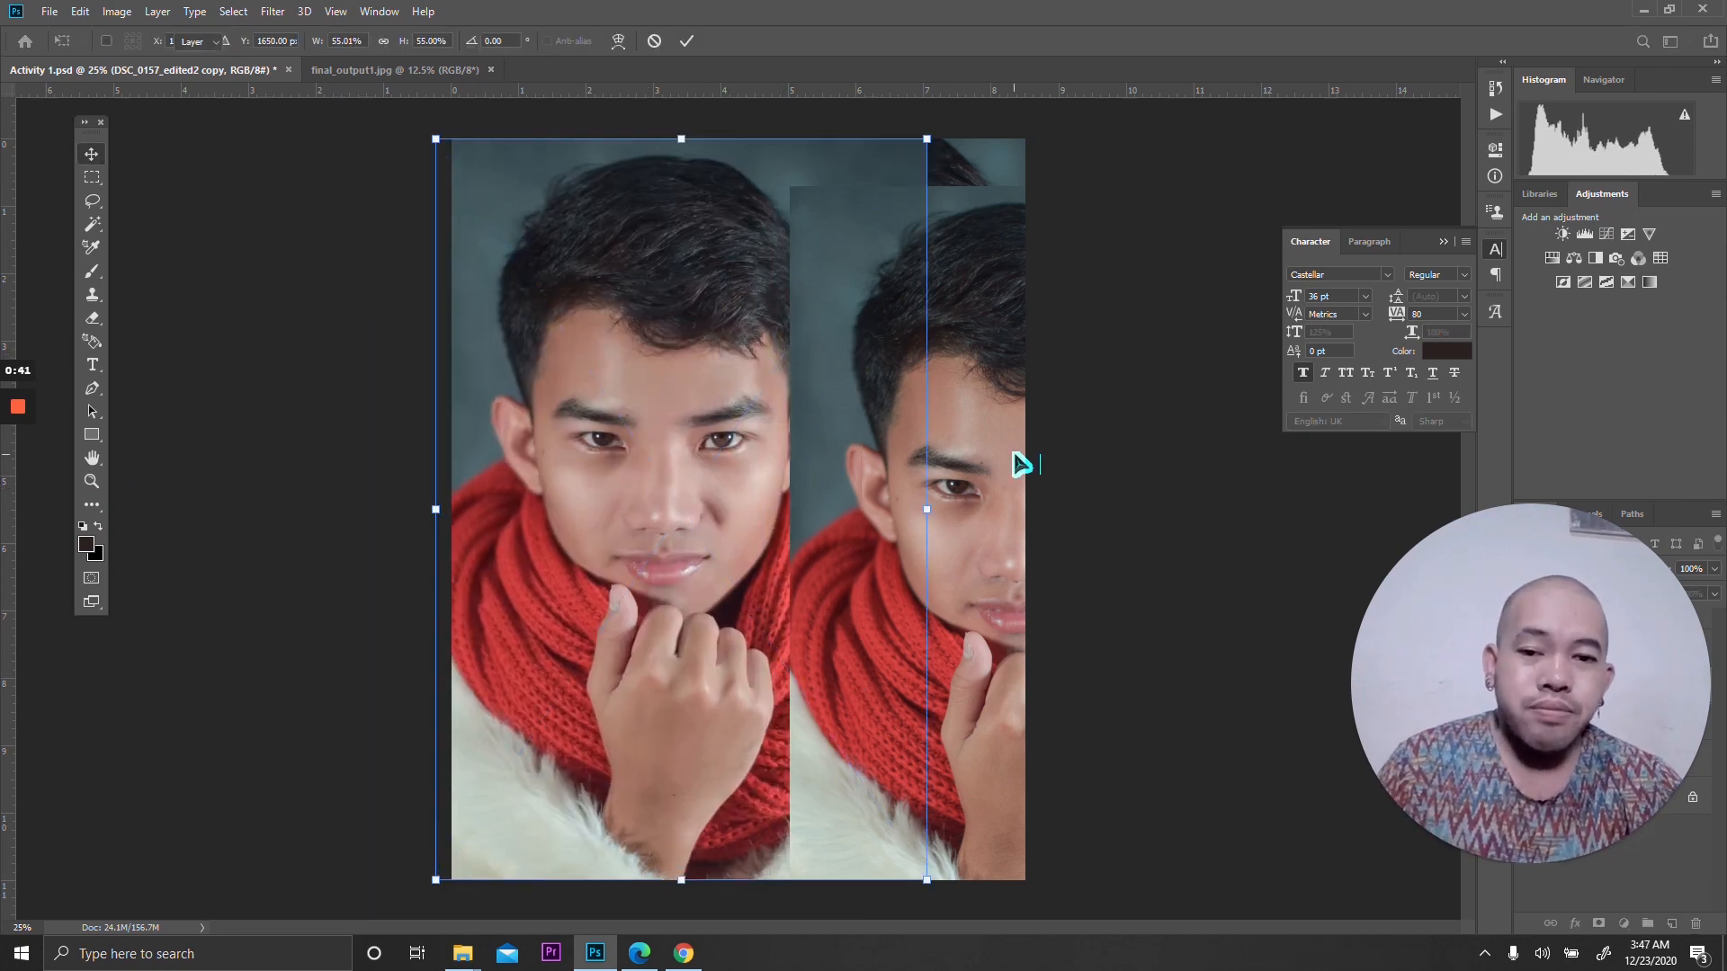
pyautogui.press('Return')
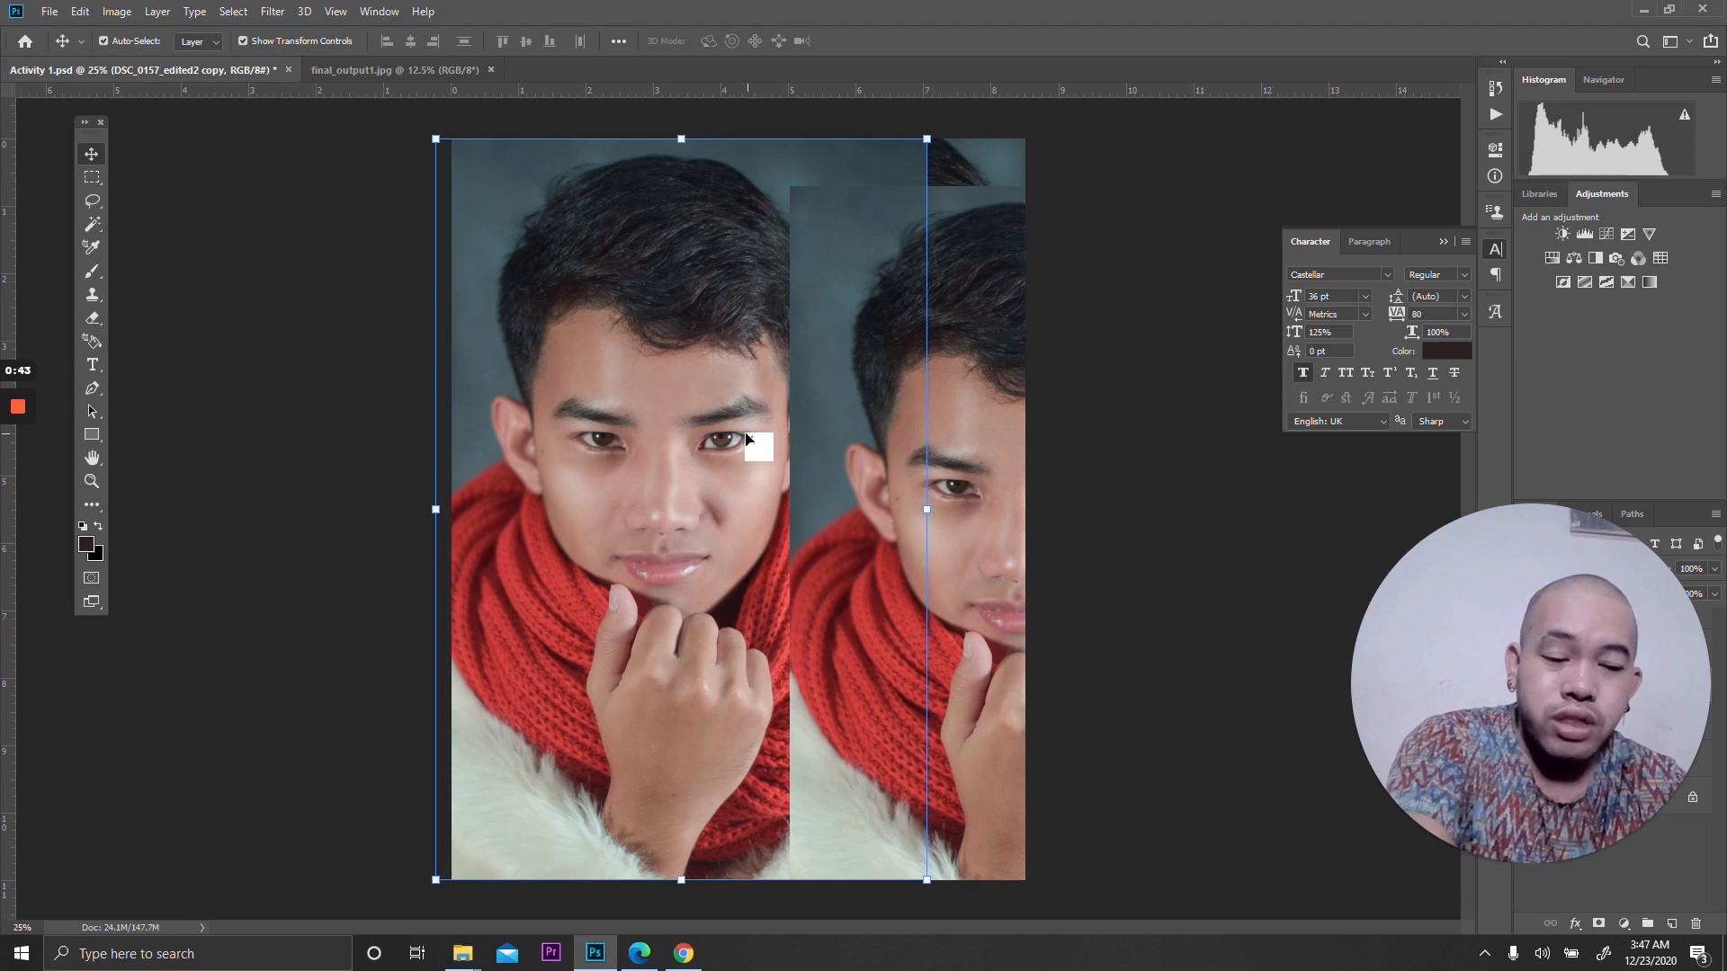
pyautogui.moveTo(1457, 617); pyautogui.dragTo(1172, 610)
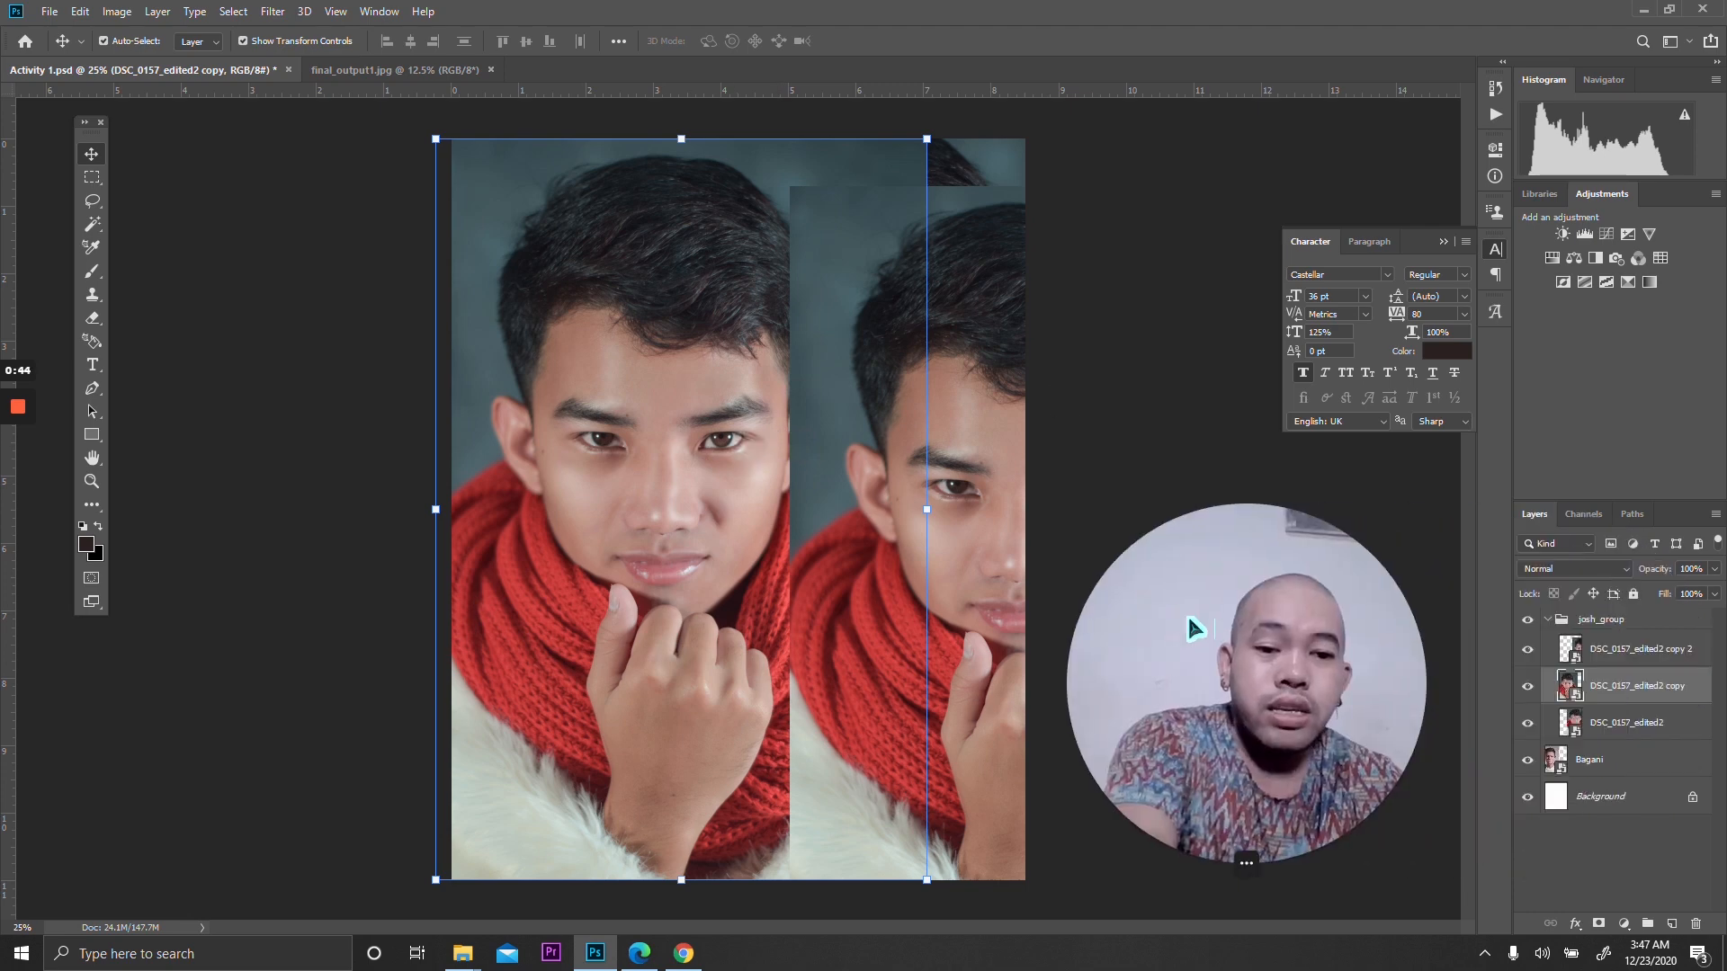
pyautogui.click(1212, 861)
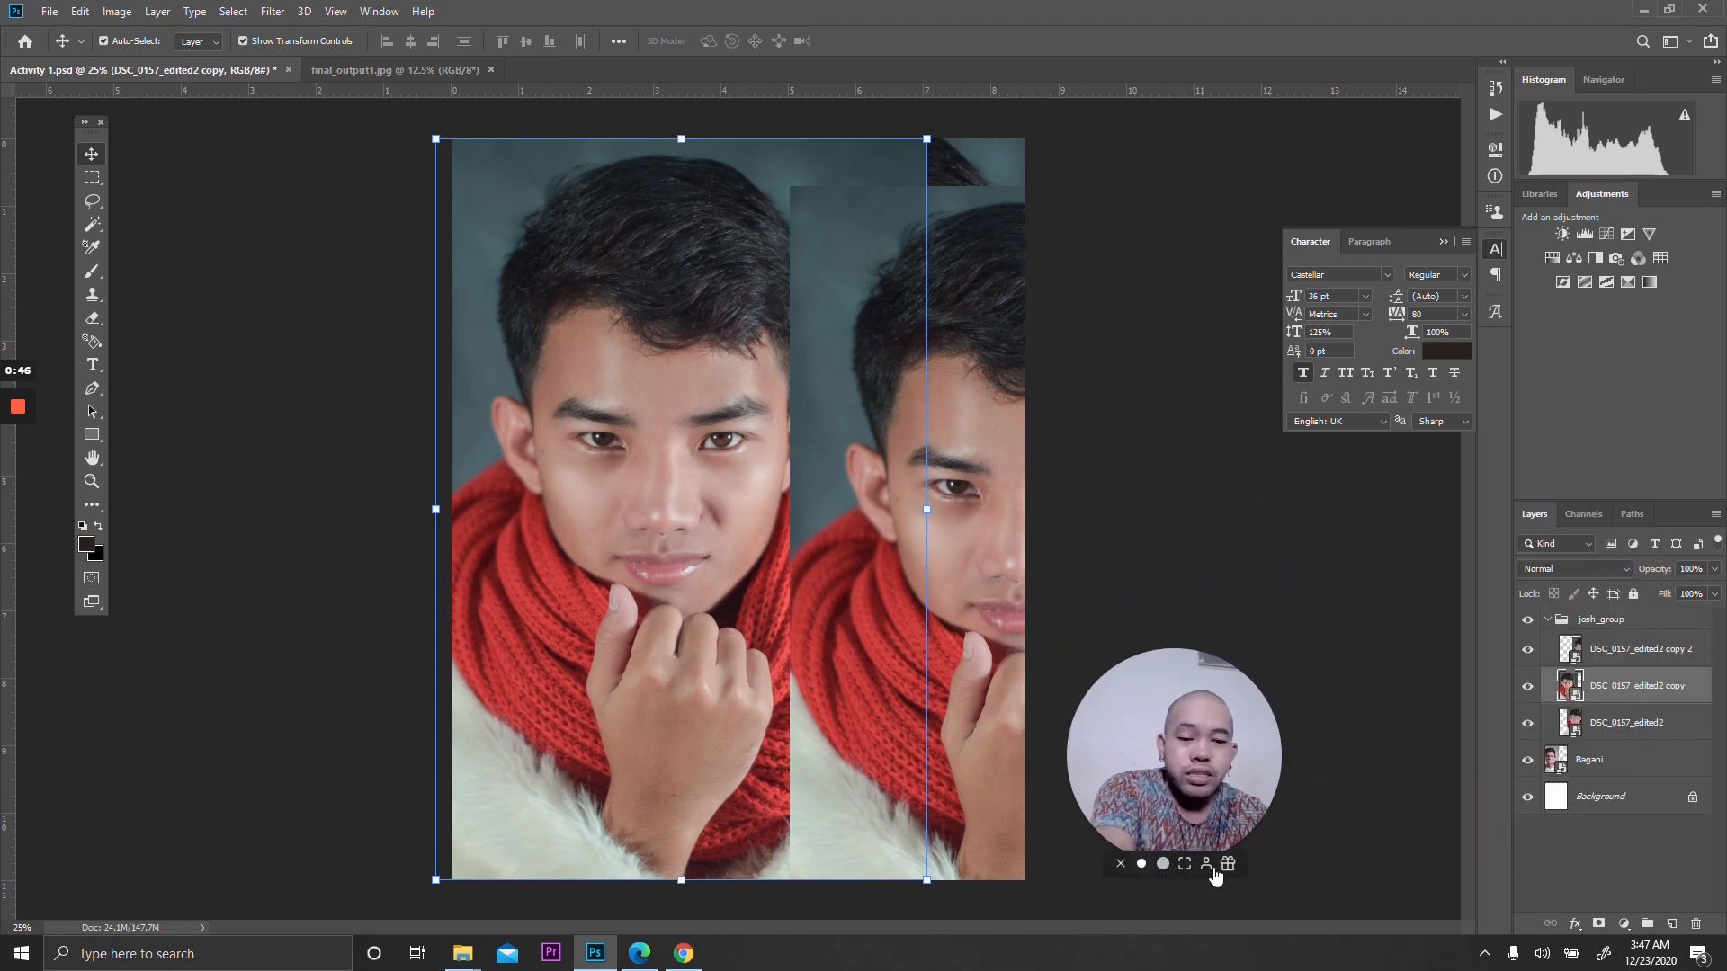
pyautogui.moveTo(1183, 782); pyautogui.dragTo(1331, 792)
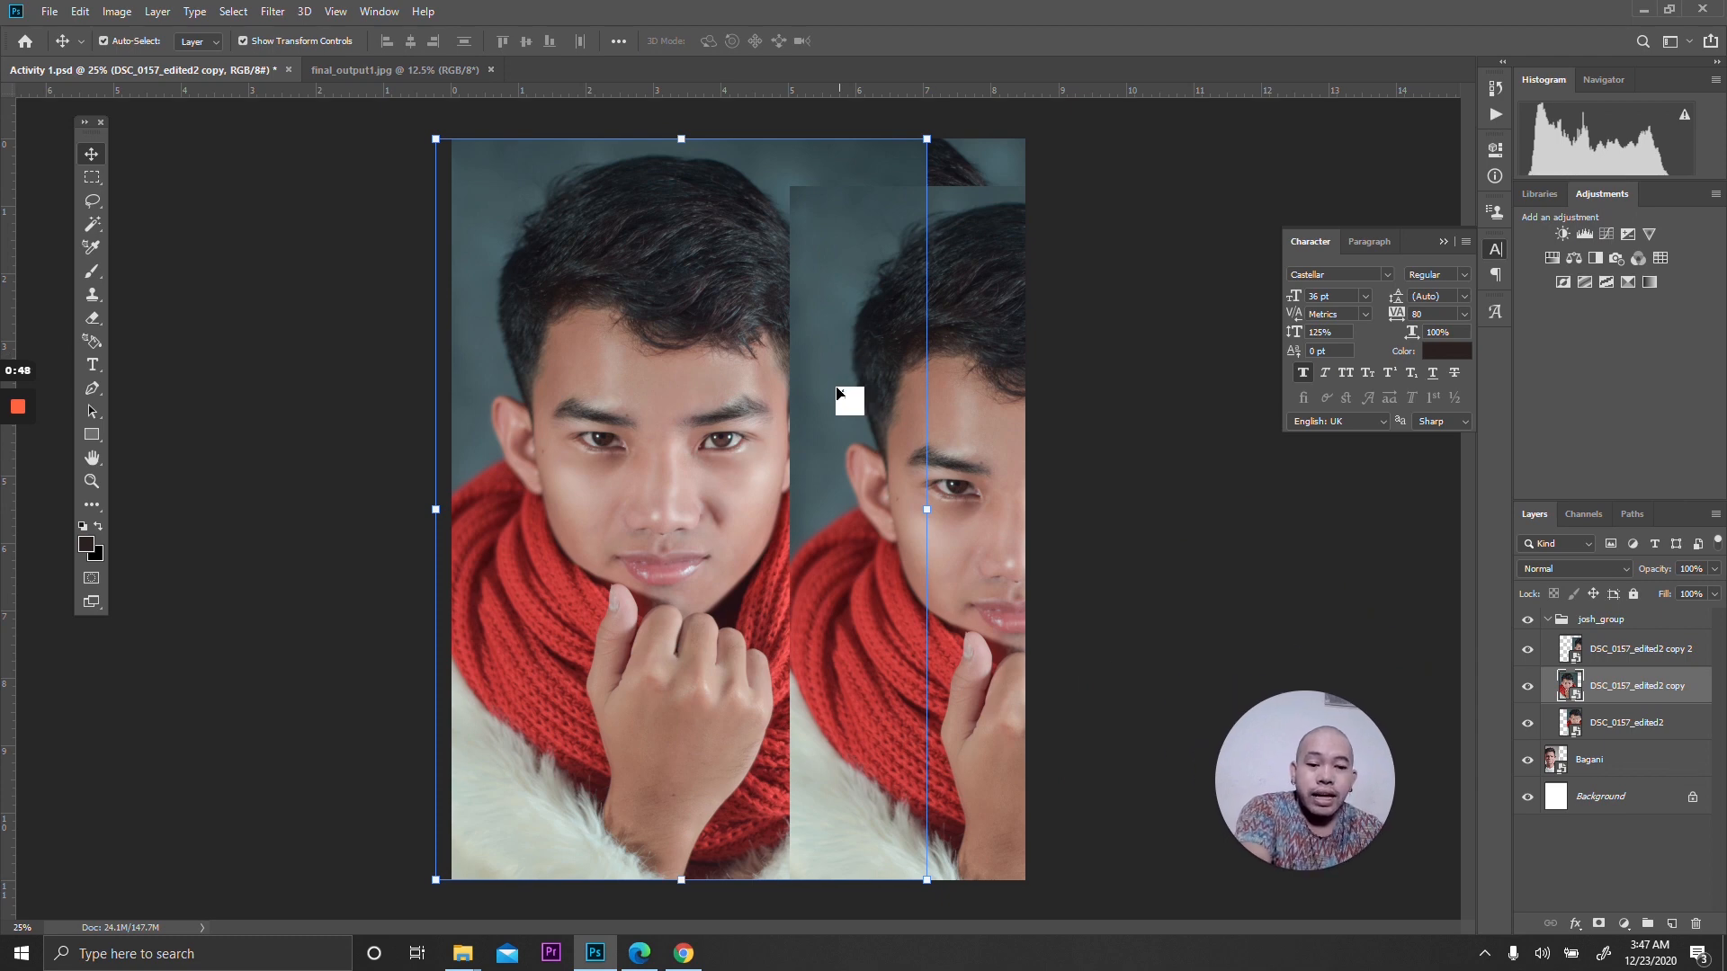
# Delete the three red-scarf photo layers: DSC_0157_edited2 copy, DSC_0157_edited2 copy 2 and DSC_0157_edited2.
pyautogui.press('Delete')
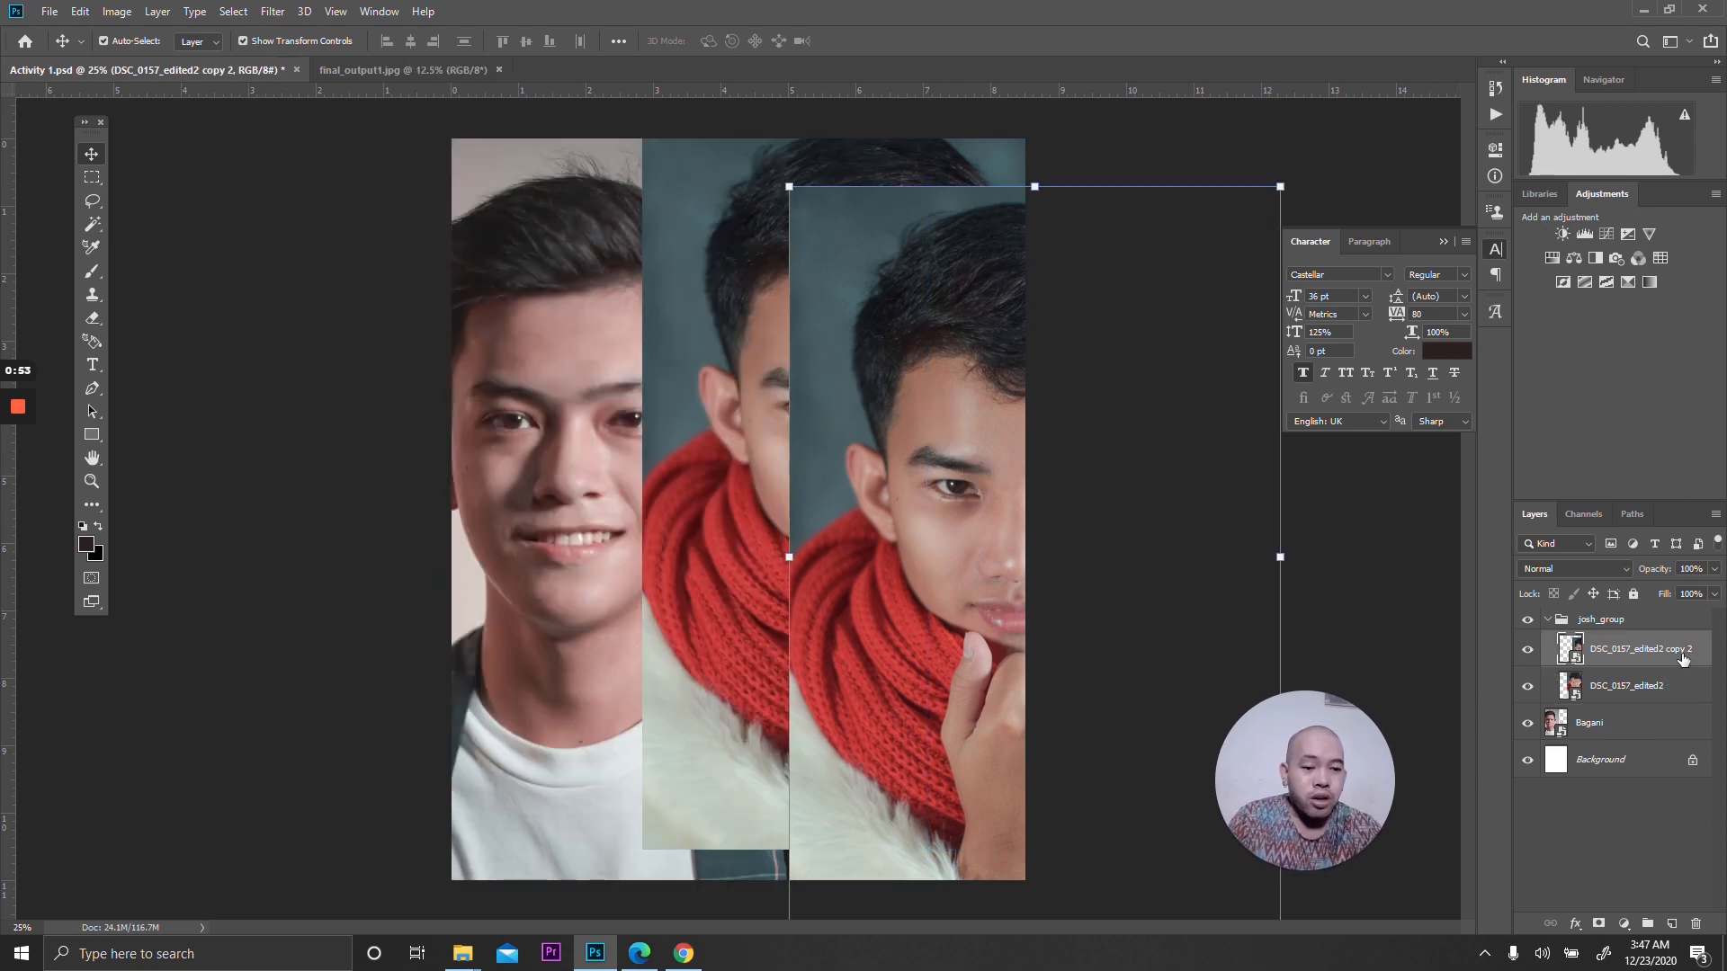
pyautogui.click(1676, 622)
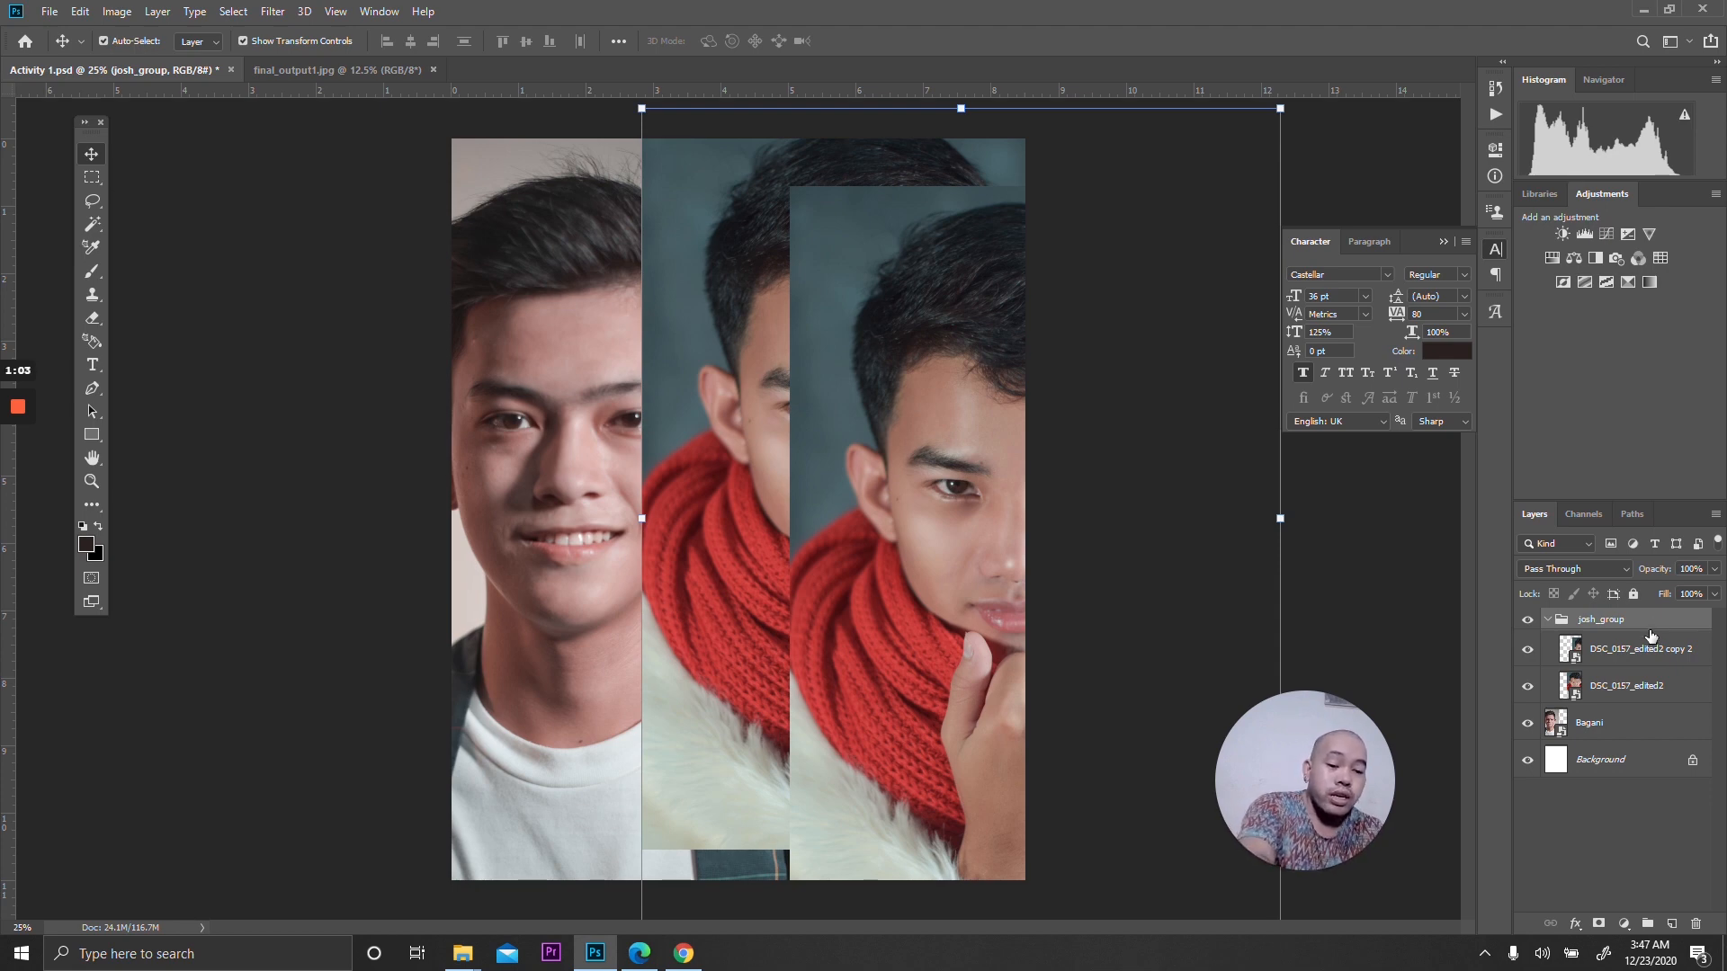
pyautogui.click(1639, 664)
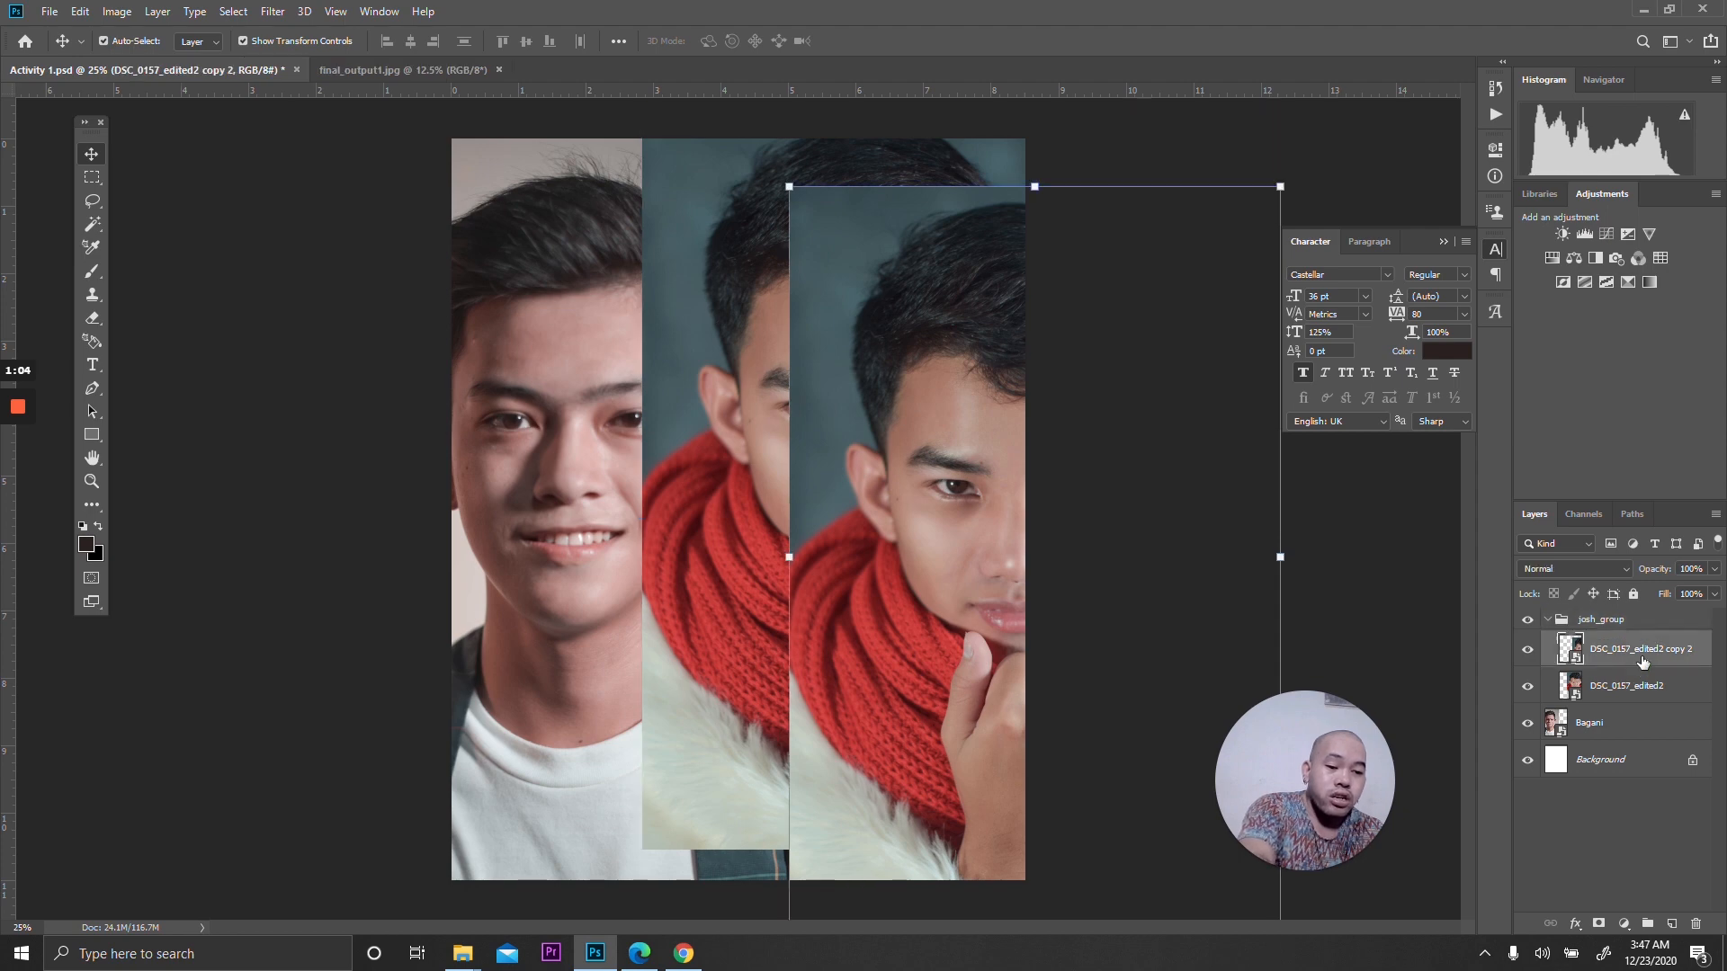
pyautogui.press('Delete')
pyautogui.press('Delete')
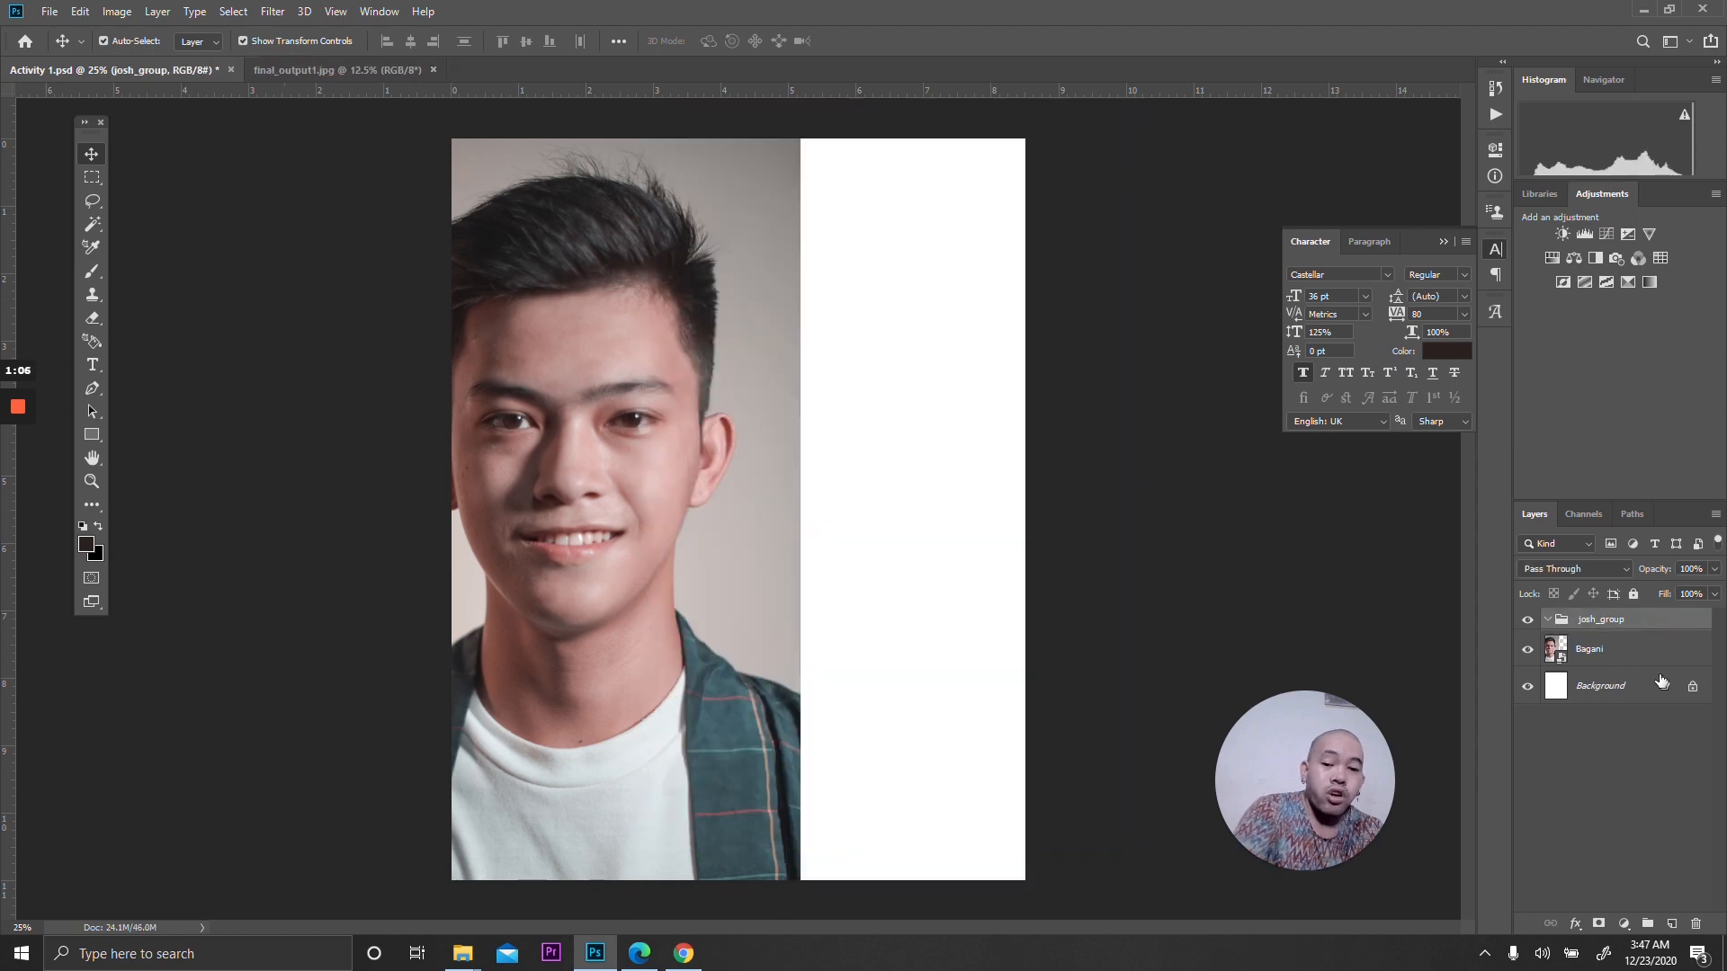
# Select the plaid-shirt portrait layer and move it toward the right side of the canvas.
pyautogui.click(598, 333)
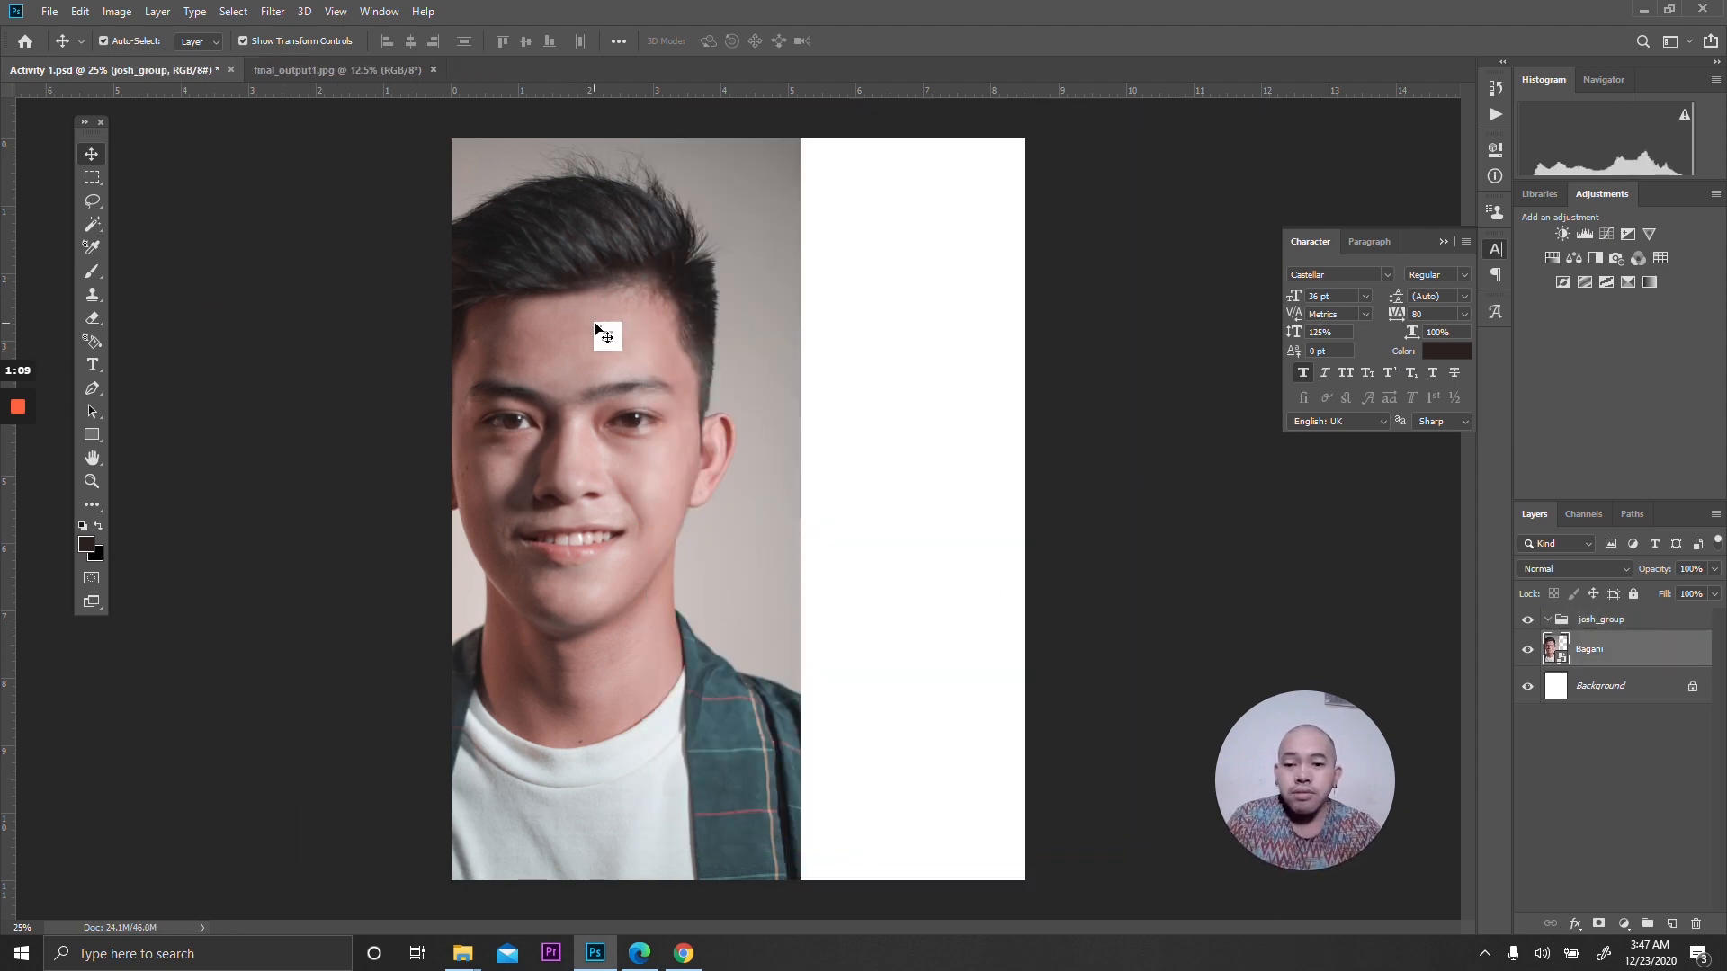
pyautogui.hotkey('ctrl', 'z')
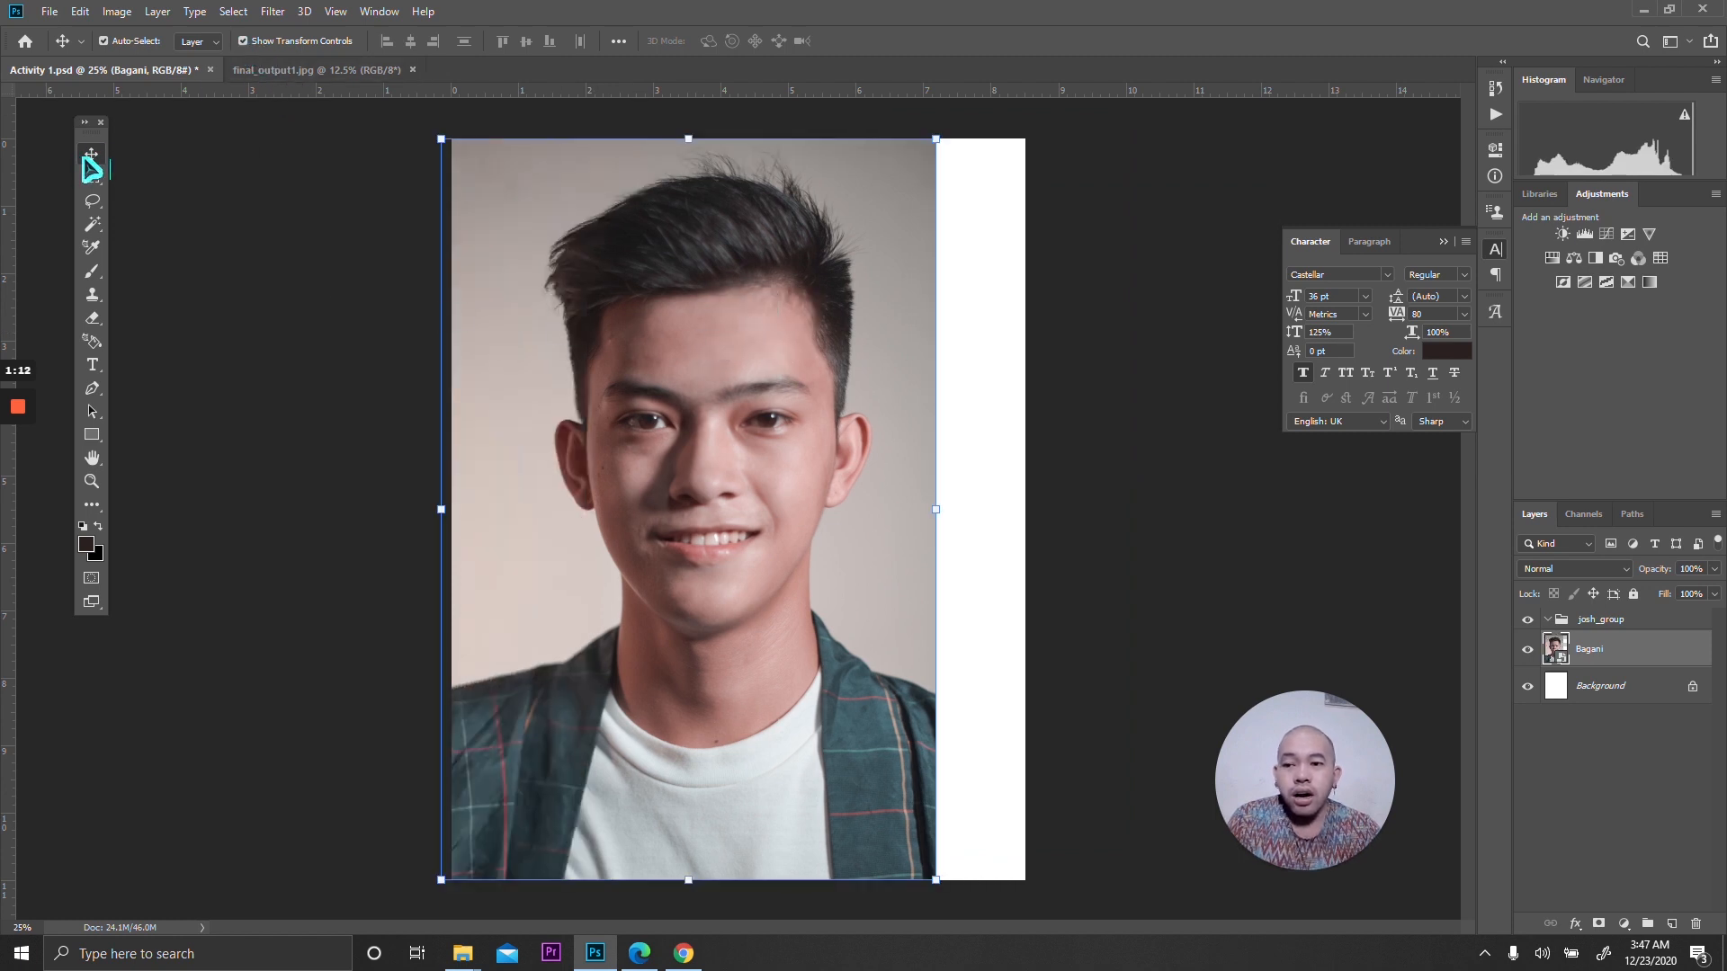
pyautogui.moveTo(756, 324); pyautogui.dragTo(895, 333)
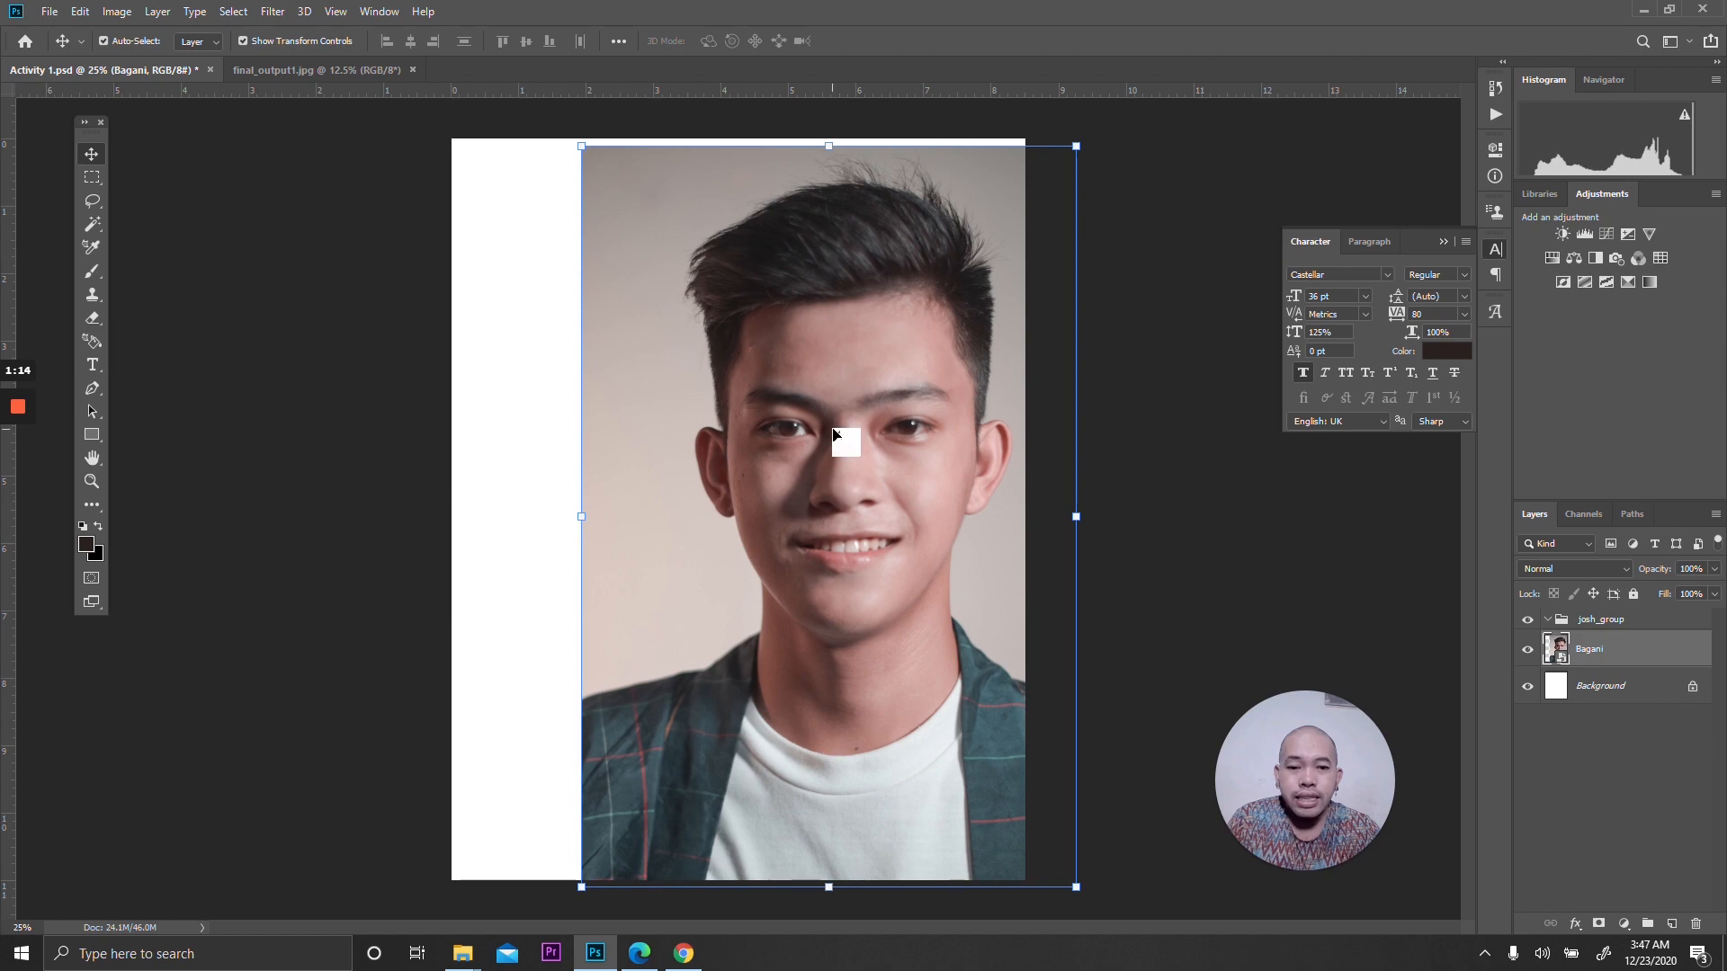
# Delete the plaid-shirt portrait layer and the empty layer group, leaving only the Background.
pyautogui.press('Delete')
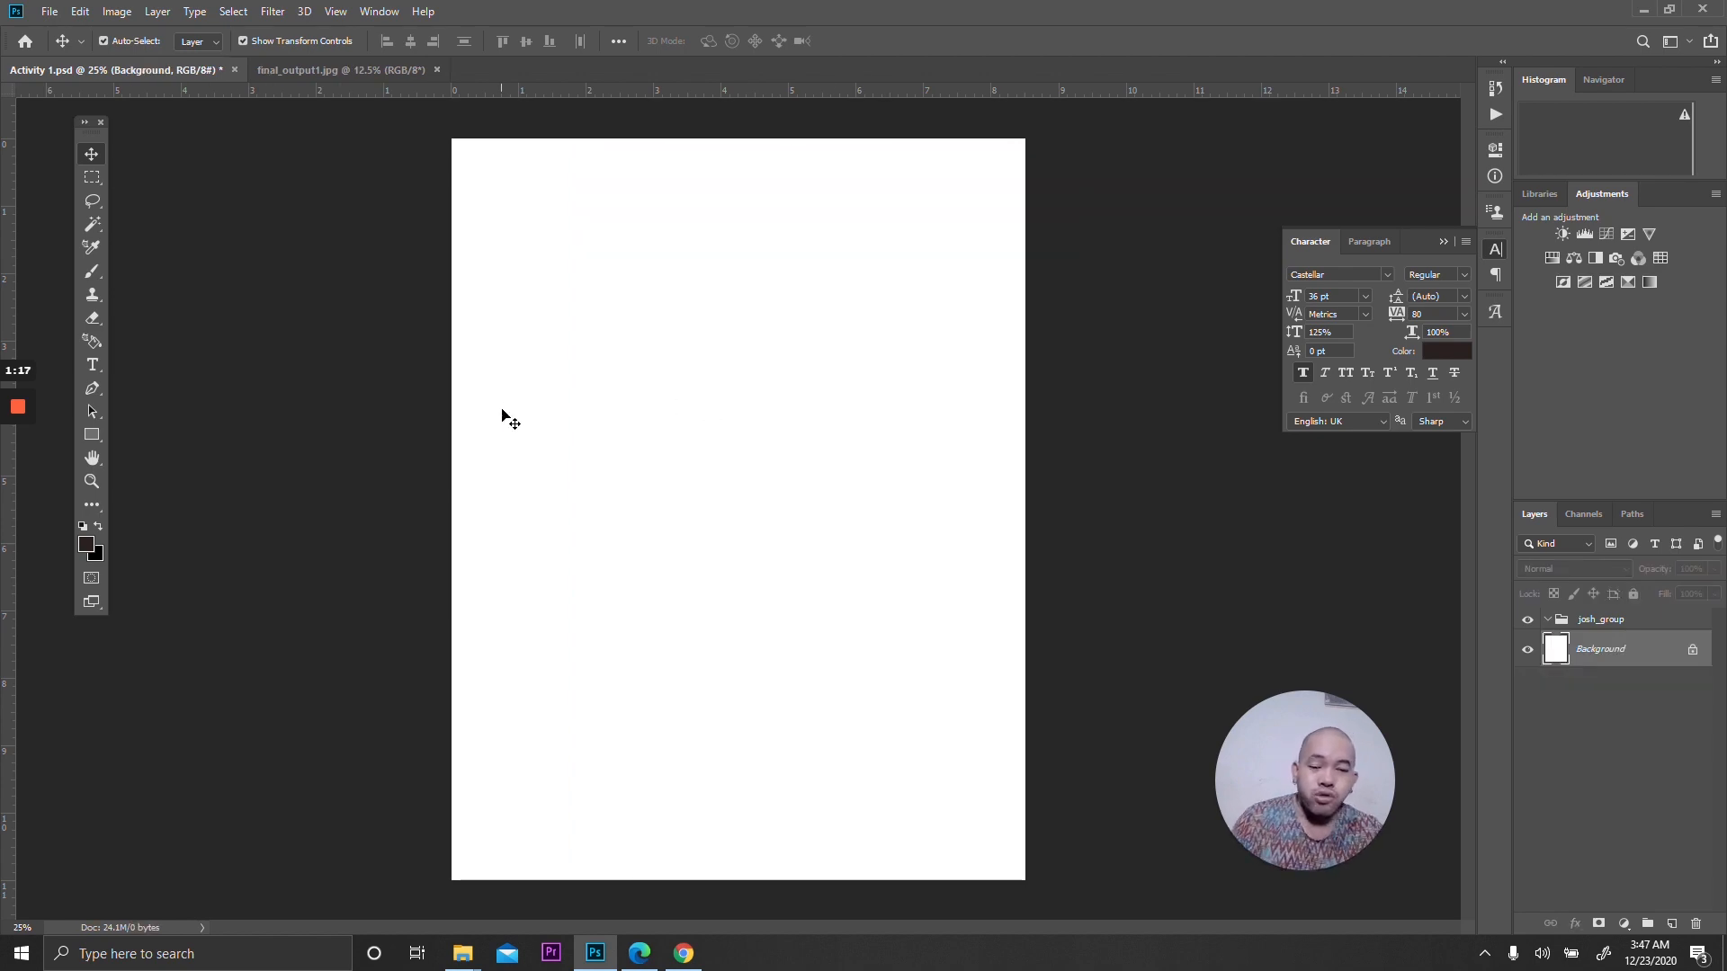
pyautogui.click(1599, 623)
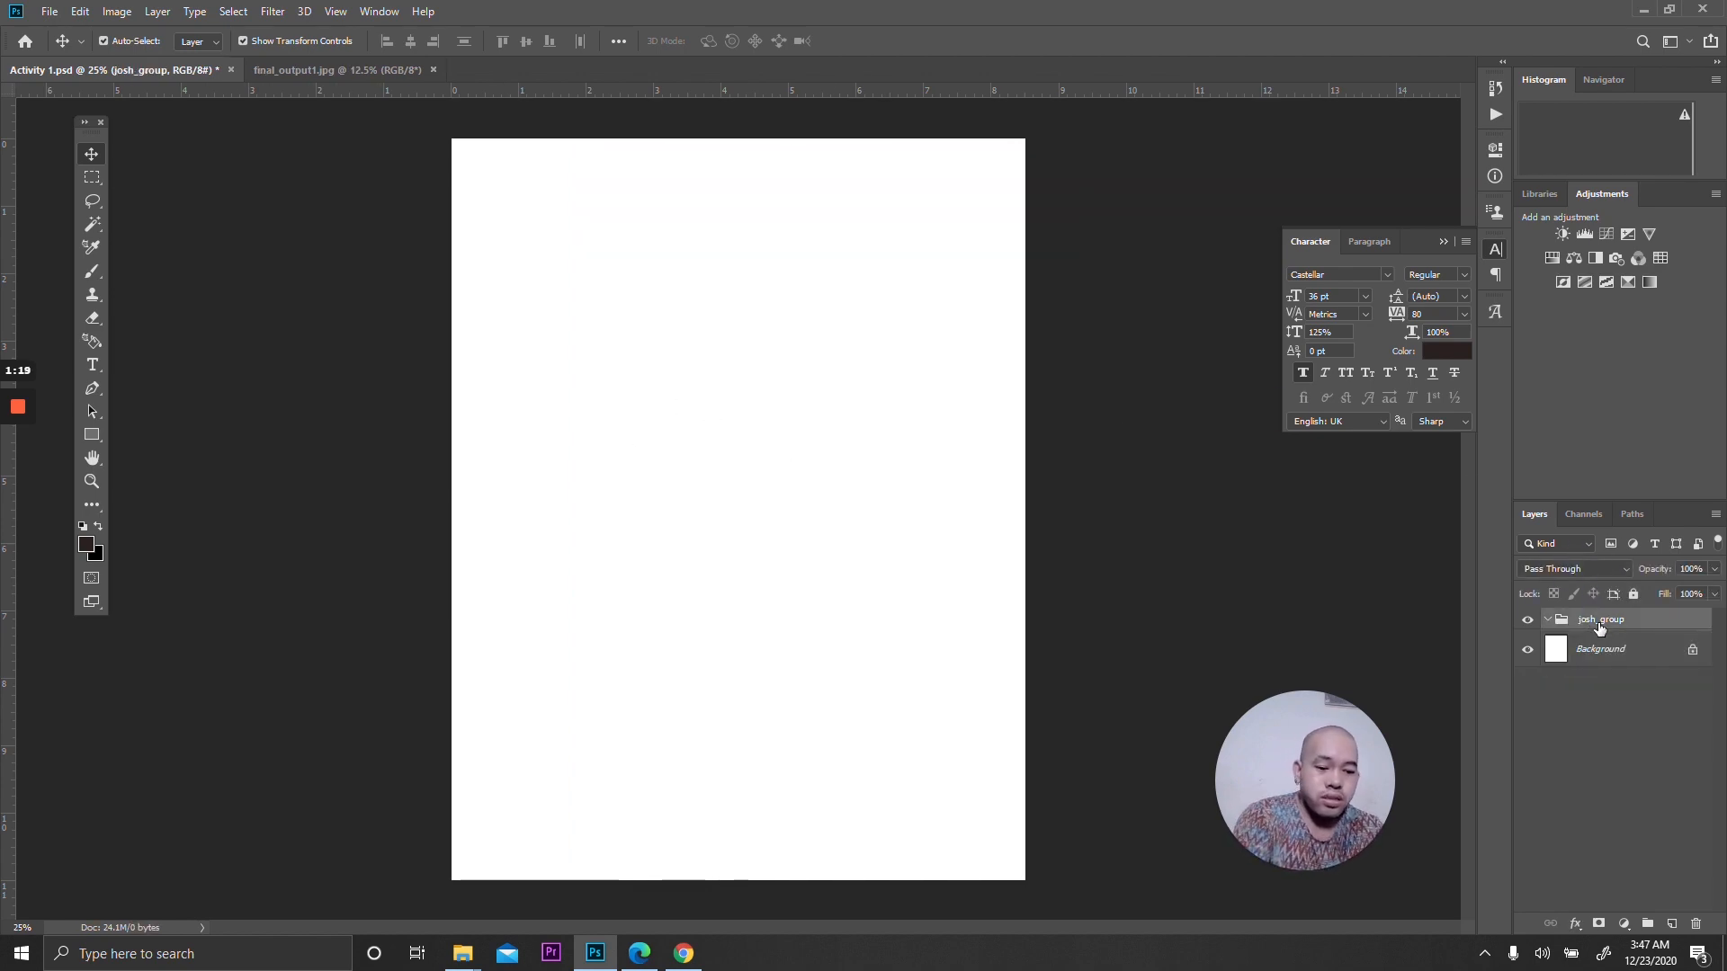
pyautogui.press('Delete')
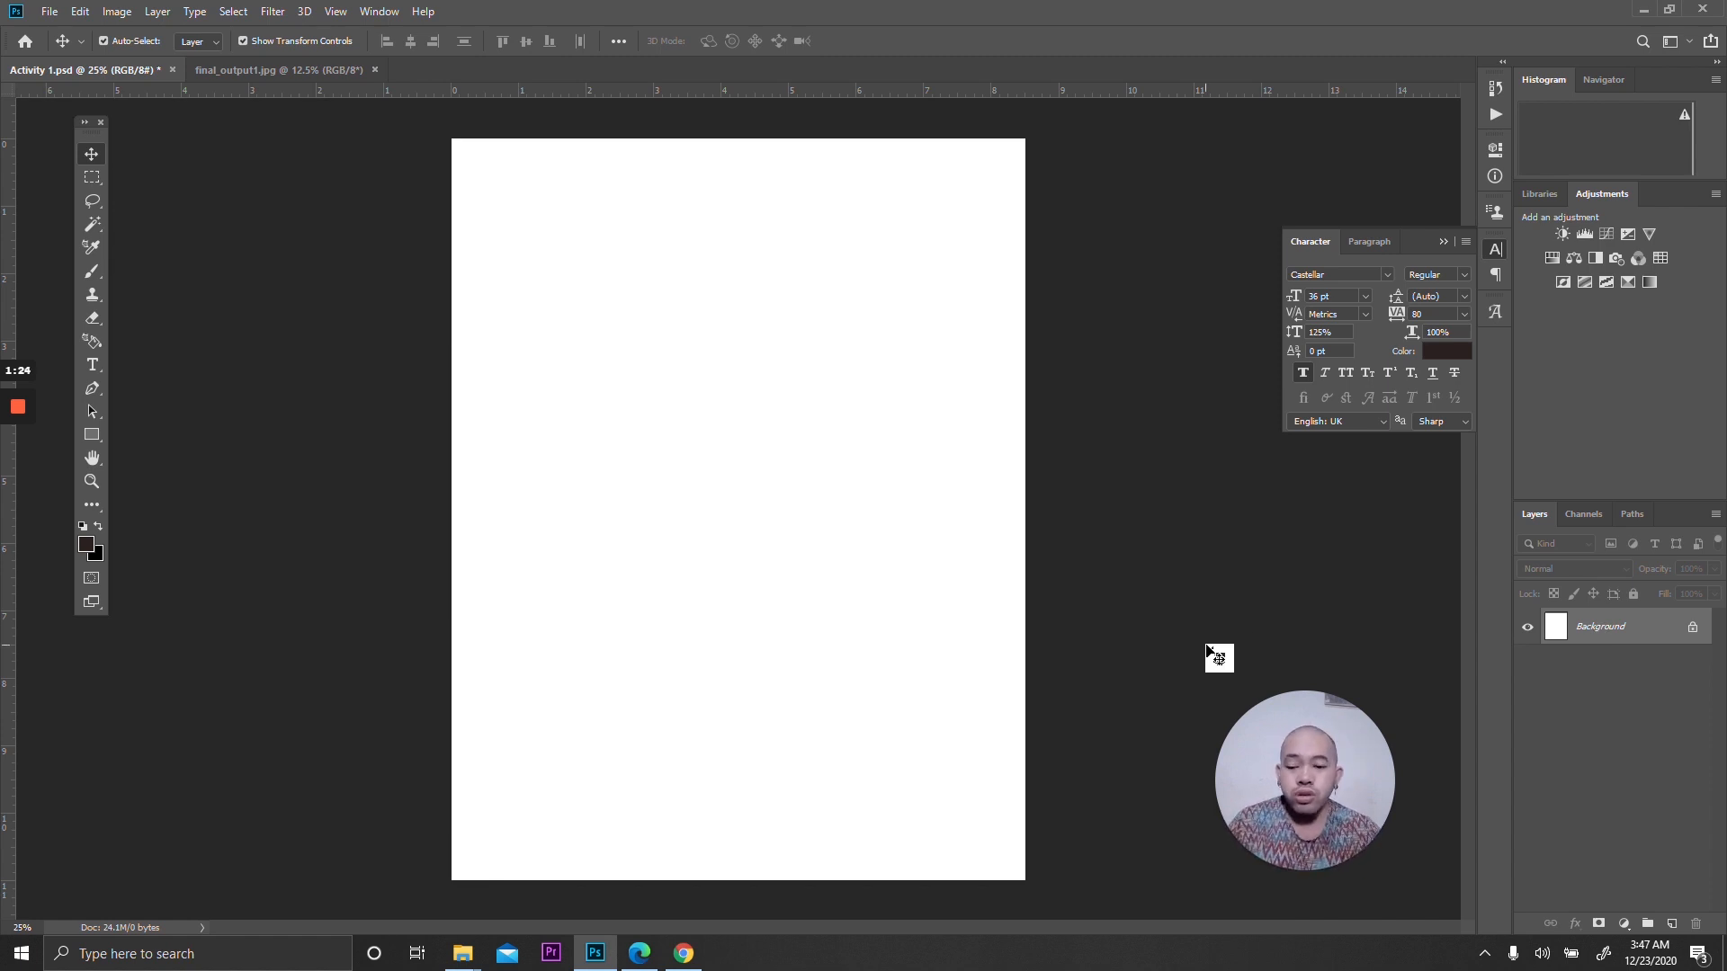
# Undo the layer deletions and the portrait move, then redo them one by one up to the portrait move with History open.
pyautogui.hotkey('ctrl', 'z')
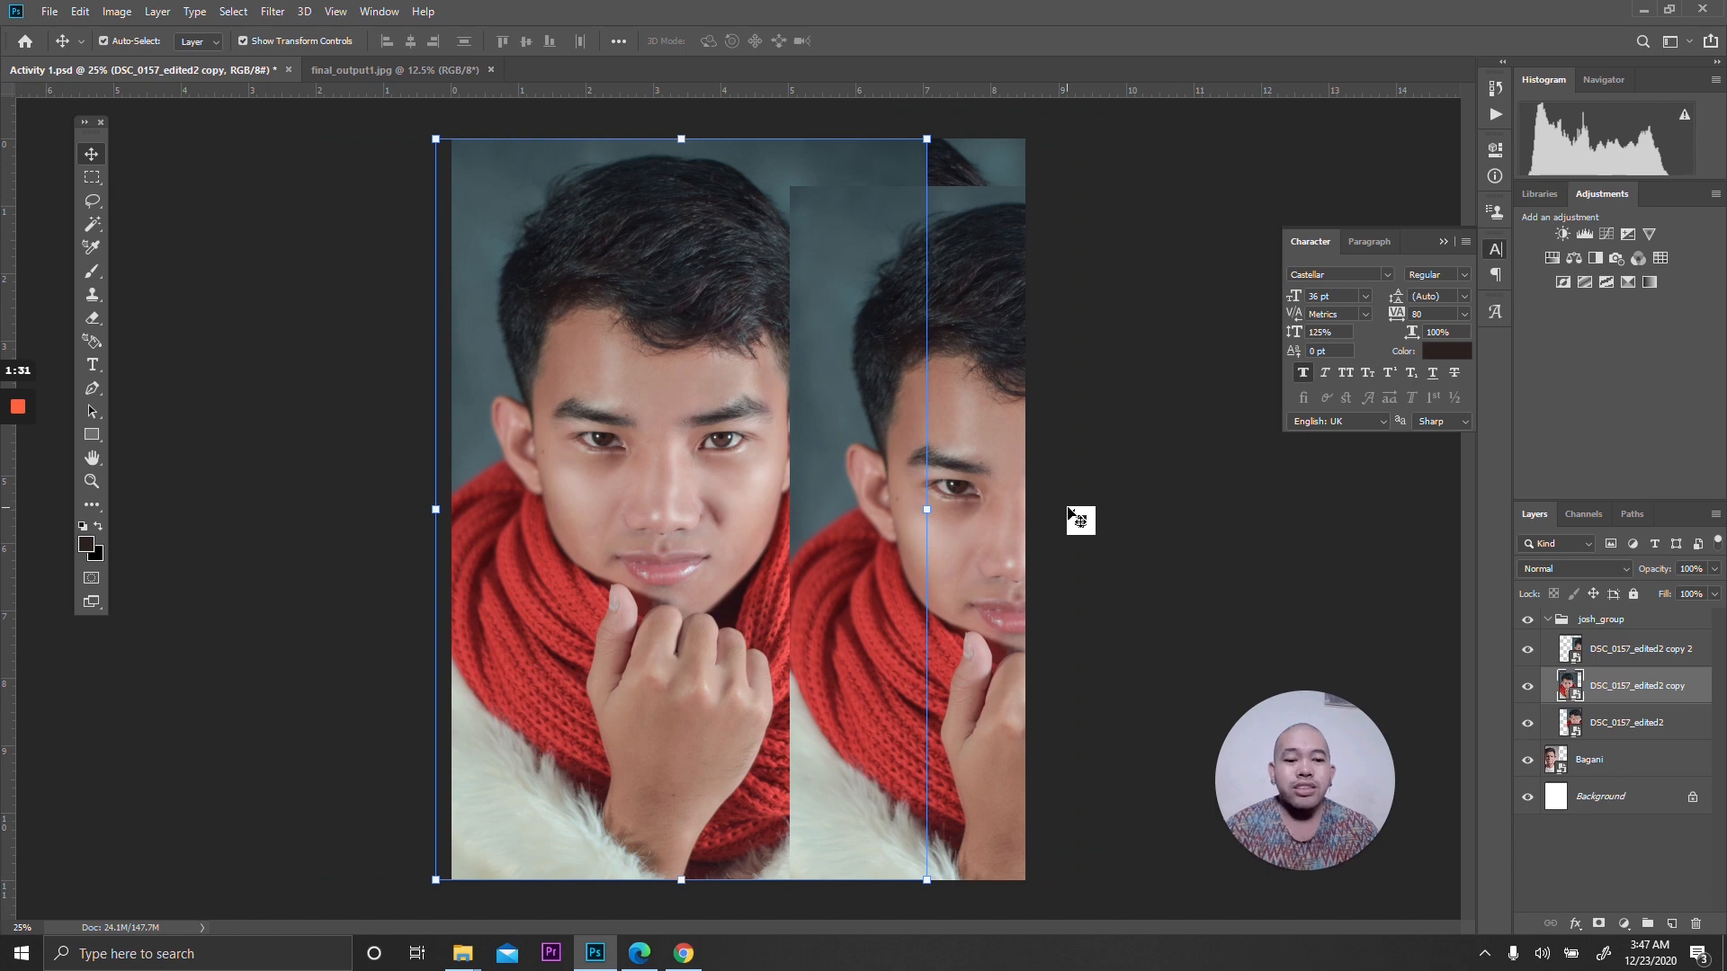
pyautogui.click(1493, 91)
pyautogui.hotkey('ctrl', 'shift', 'z')
pyautogui.hotkey('ctrl', 'shift', 'z')
pyautogui.hotkey('ctrl', 'shift', 'z')
pyautogui.hotkey('ctrl', 'shift', 'z')
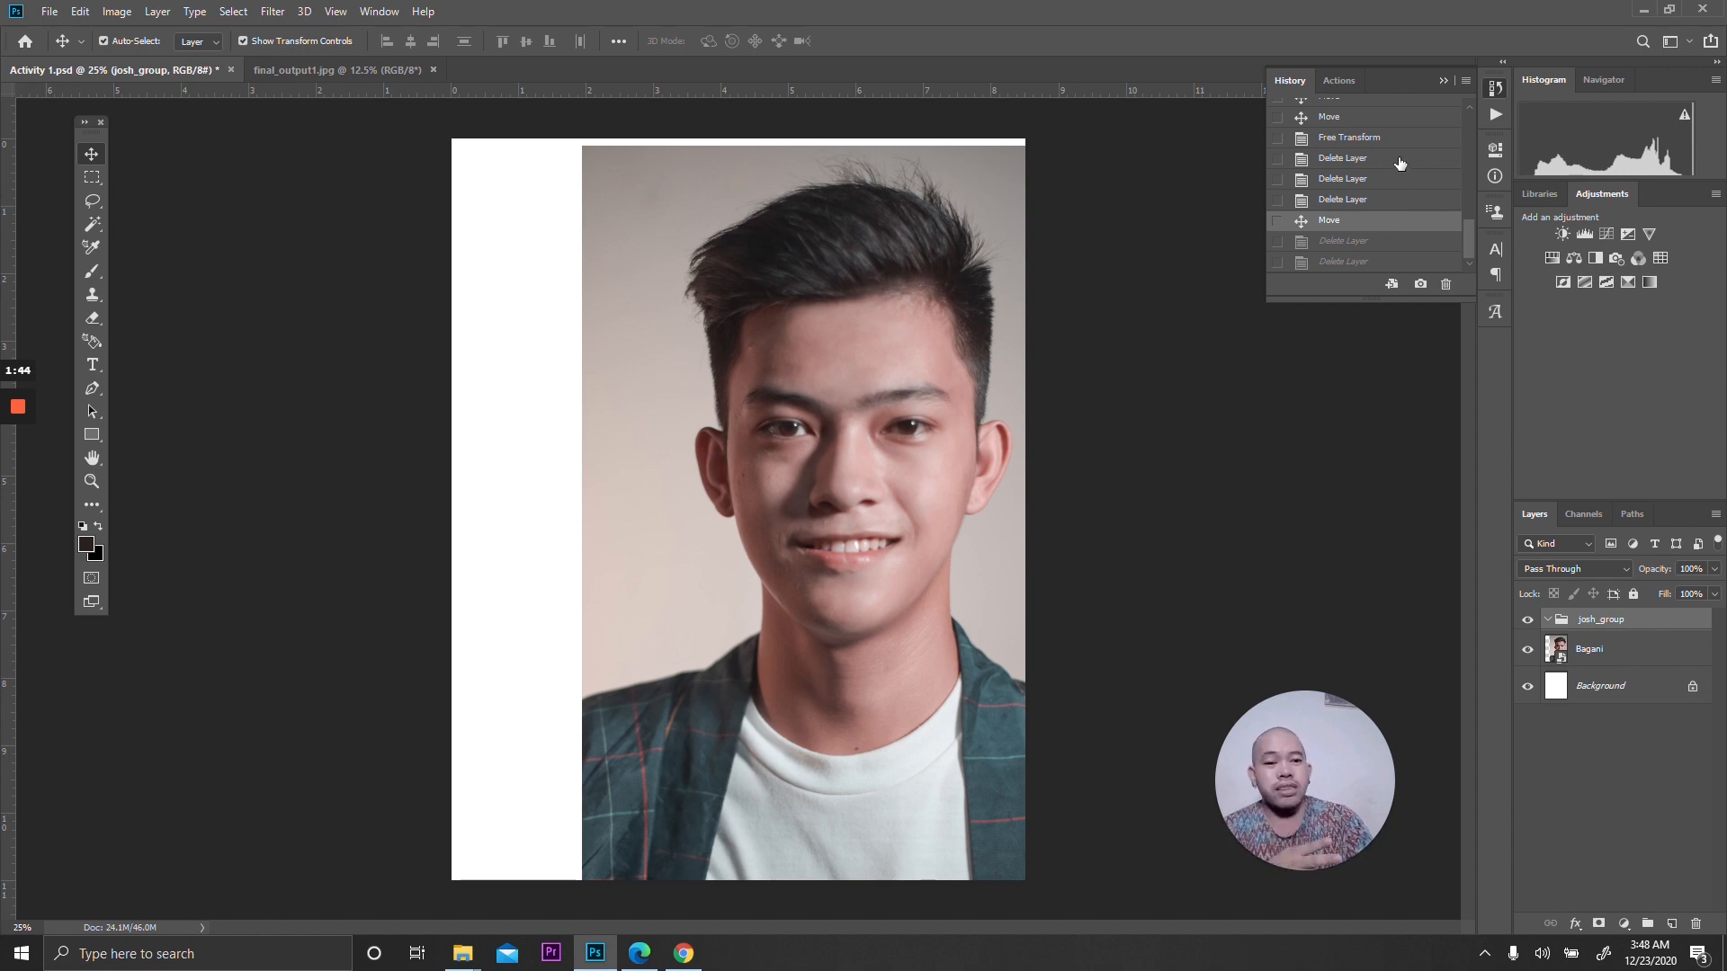
# Step through the recorded history states and return to the second Delete Layer state.
pyautogui.click(1400, 162)
pyautogui.click(1402, 202)
pyautogui.click(1401, 226)
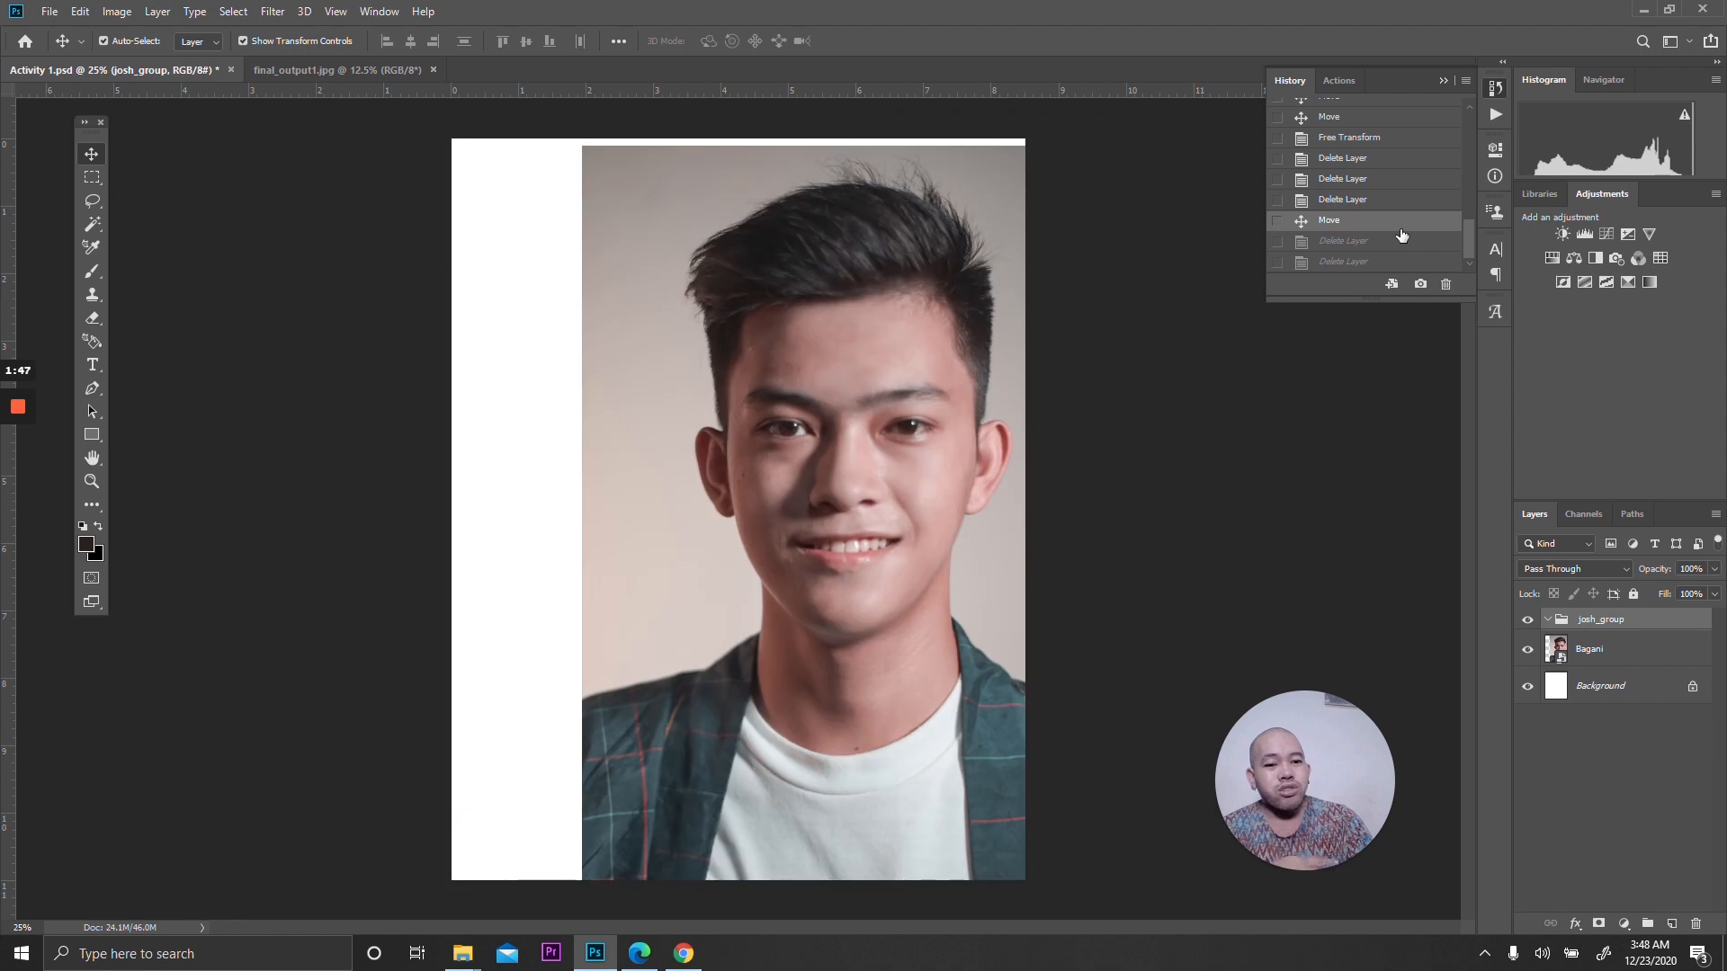
pyautogui.click(1397, 181)
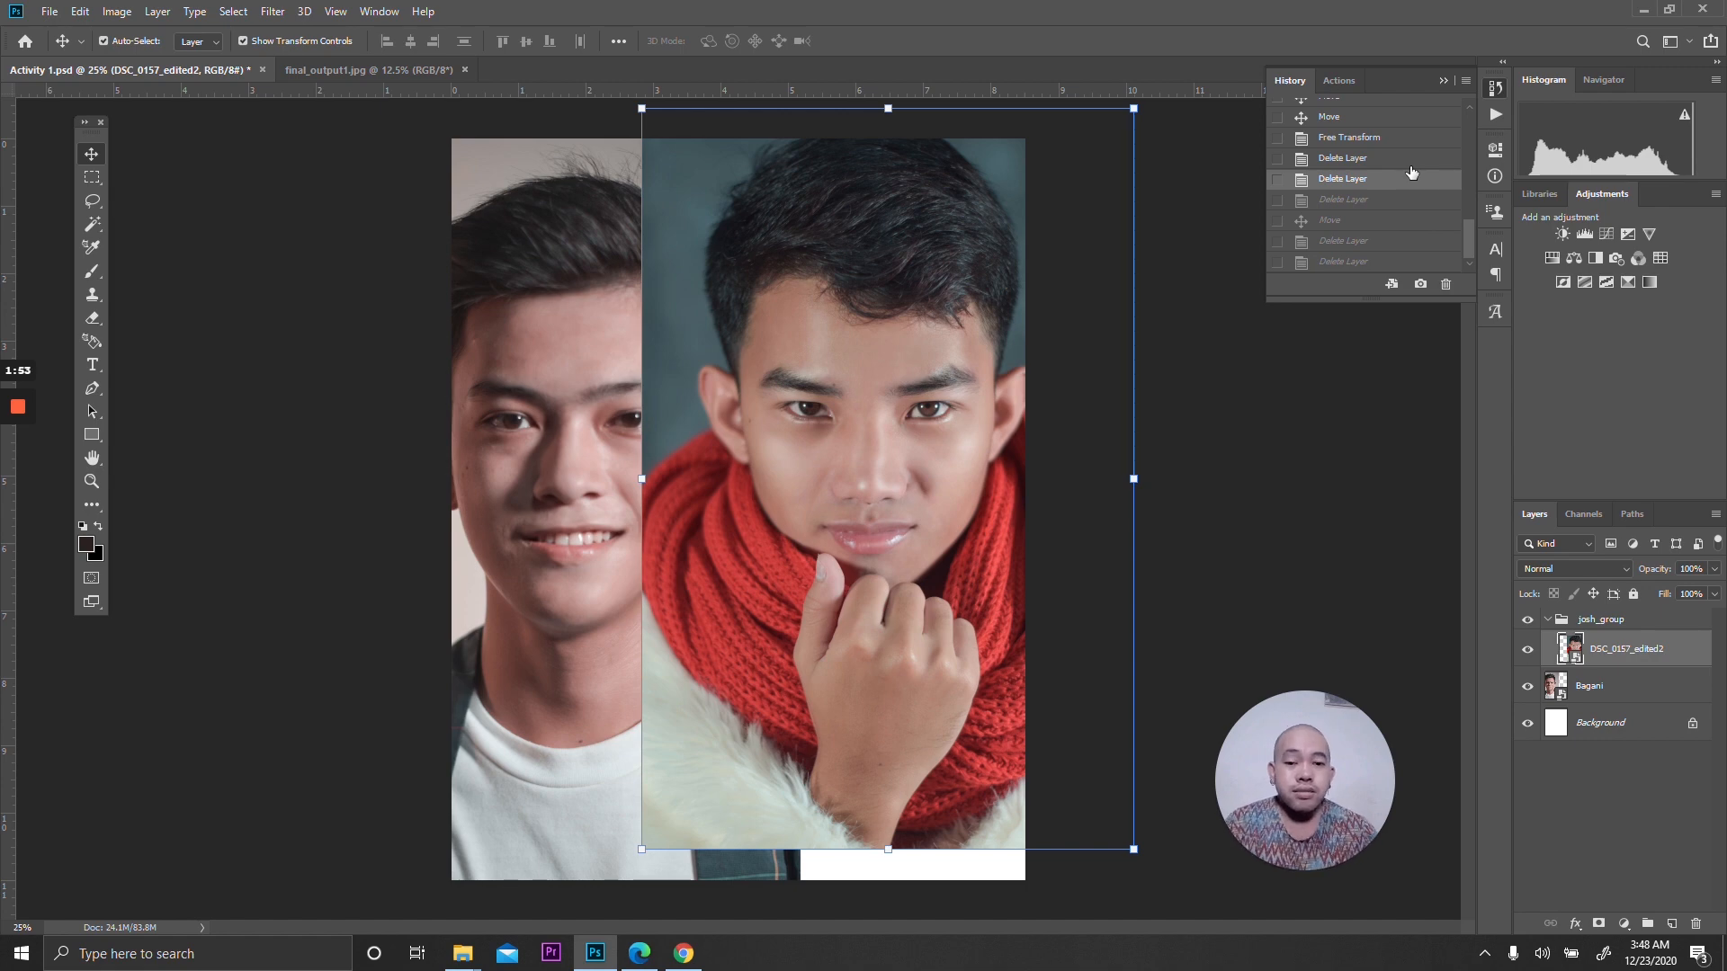
# Revert the document to its original Activity 1 snapshot at the start of the history.
pyautogui.click(1446, 81)
pyautogui.click(1495, 87)
pyautogui.scroll(3, 1355, 148)
pyautogui.scroll(5, 1356, 149)
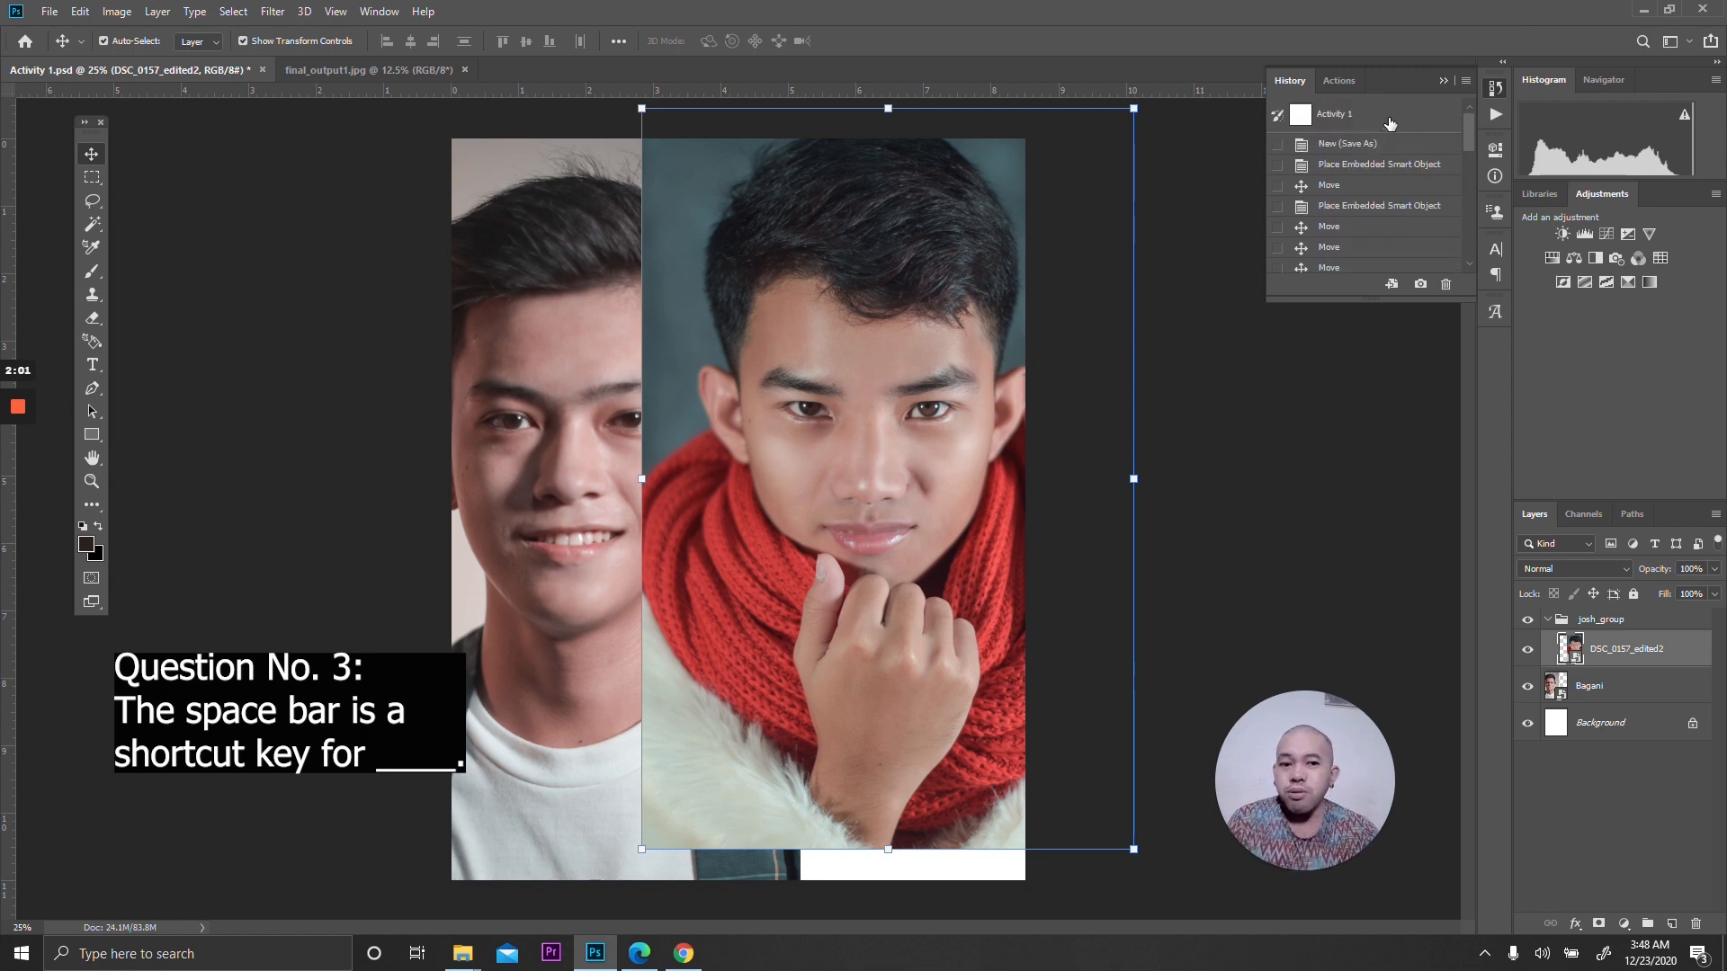
pyautogui.click(1390, 120)
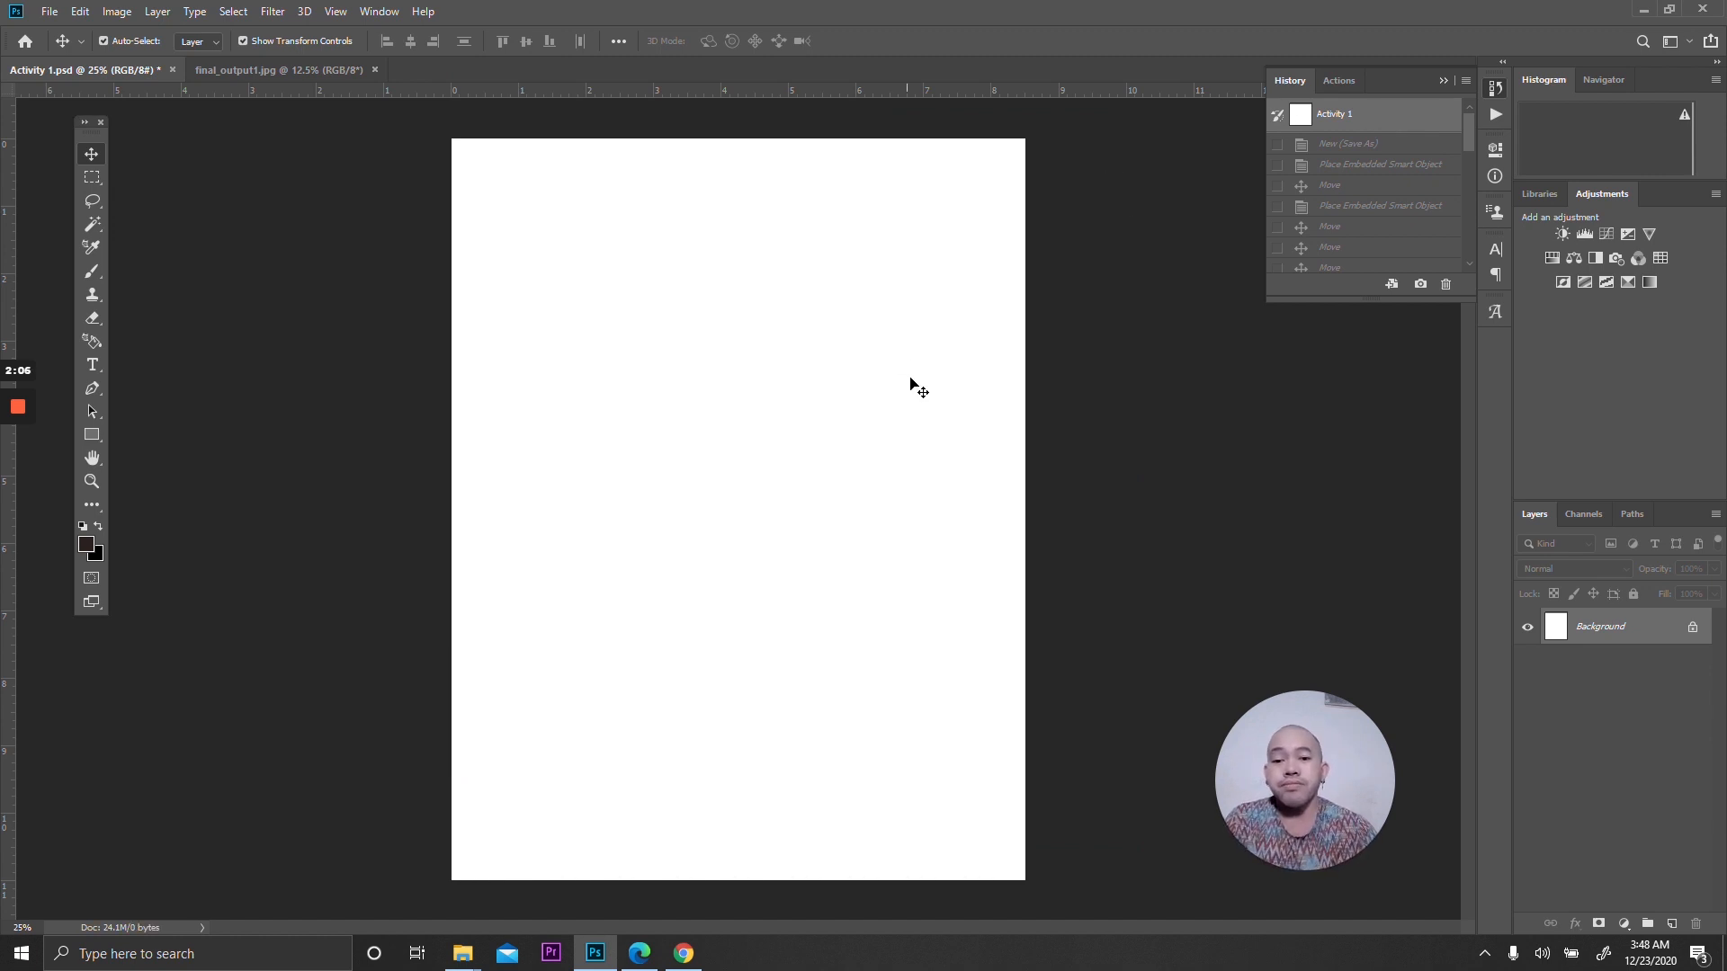
# Activate the Rectangular Marquee Tool and switch to the final_output1.jpg document.
pyautogui.click(99, 182)
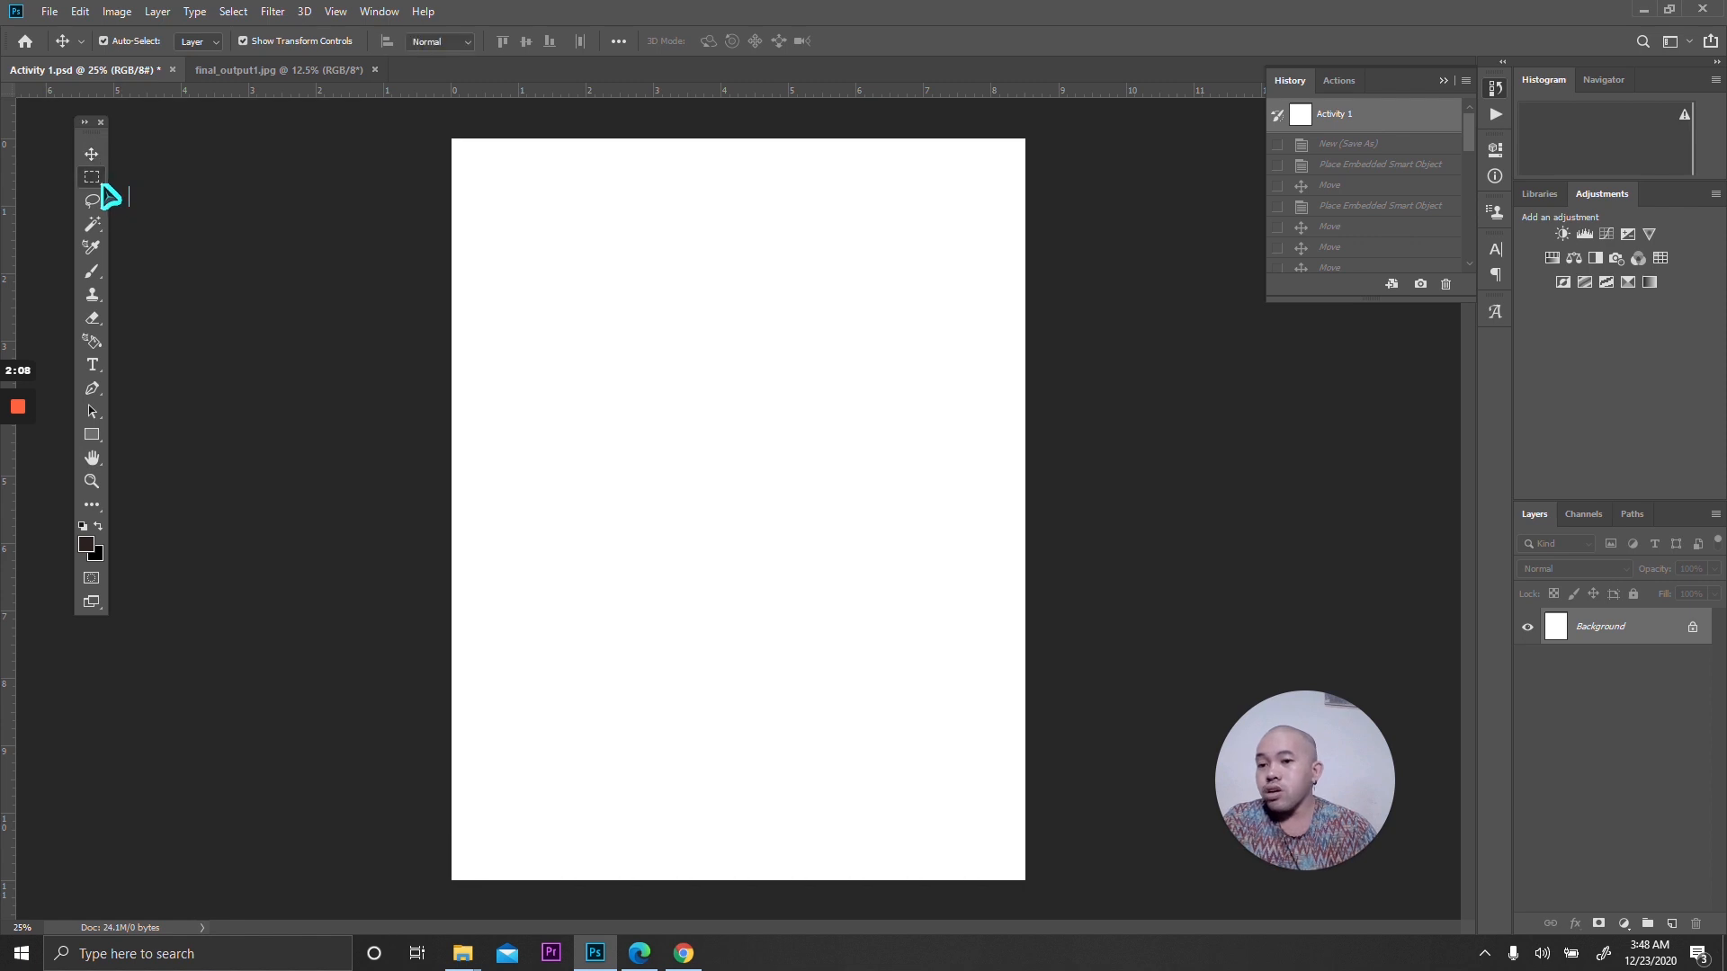
pyautogui.click(100, 183)
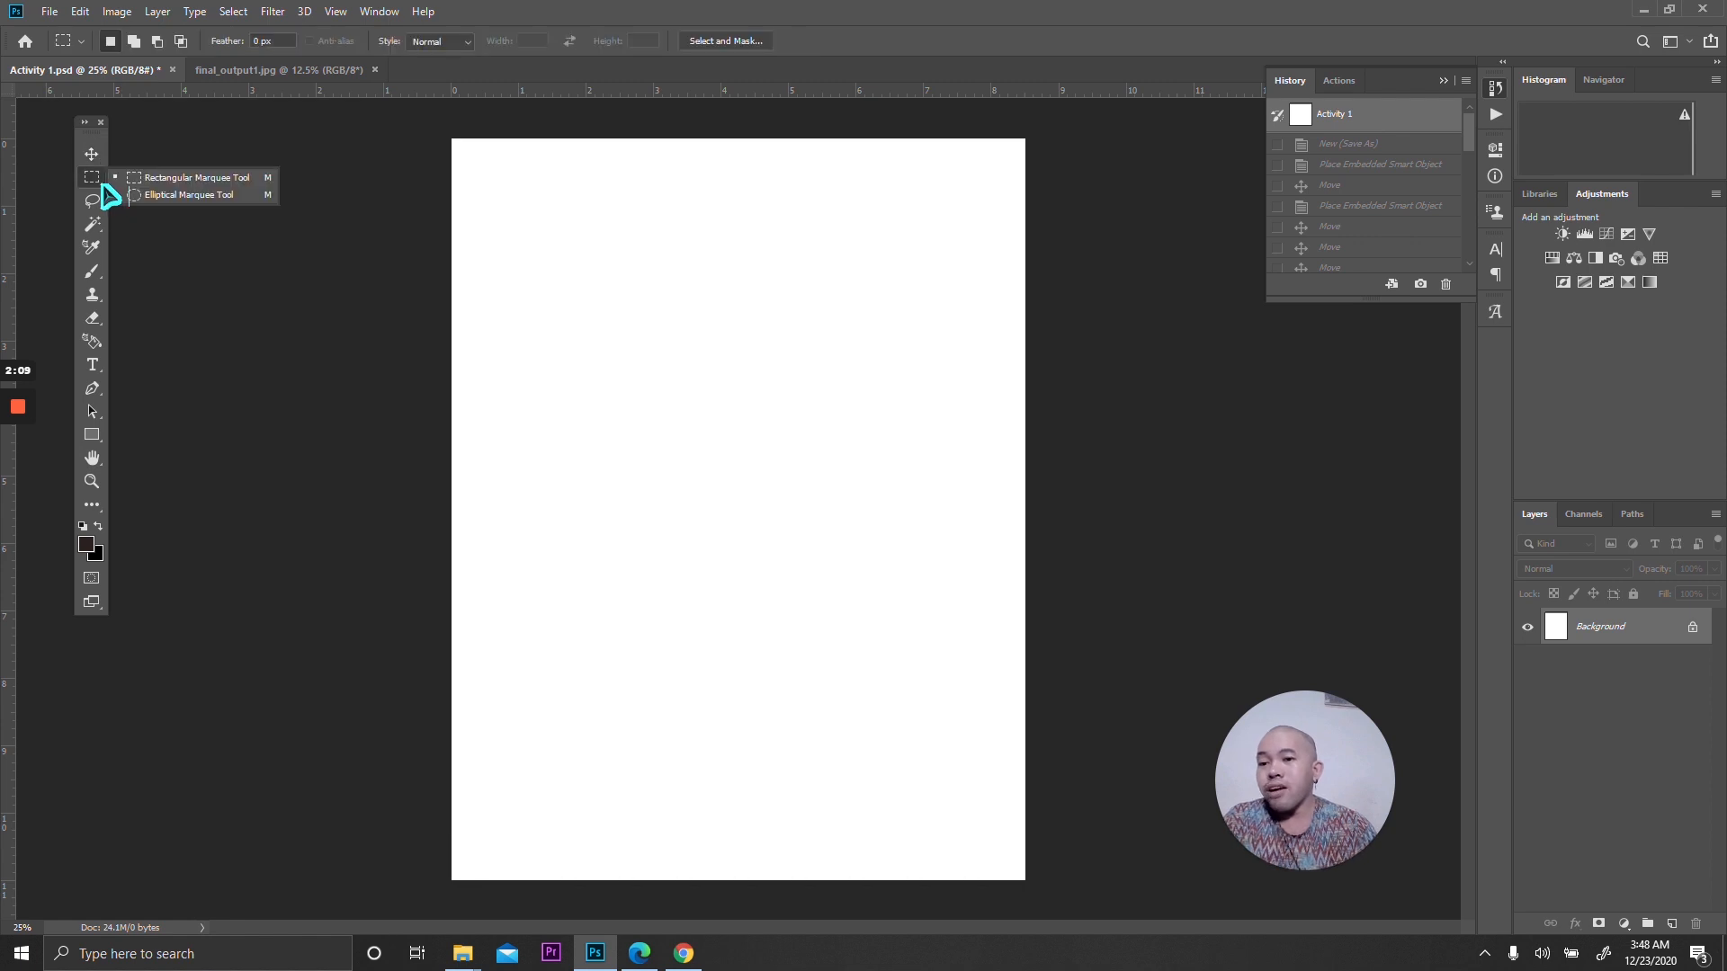
pyautogui.click(165, 178)
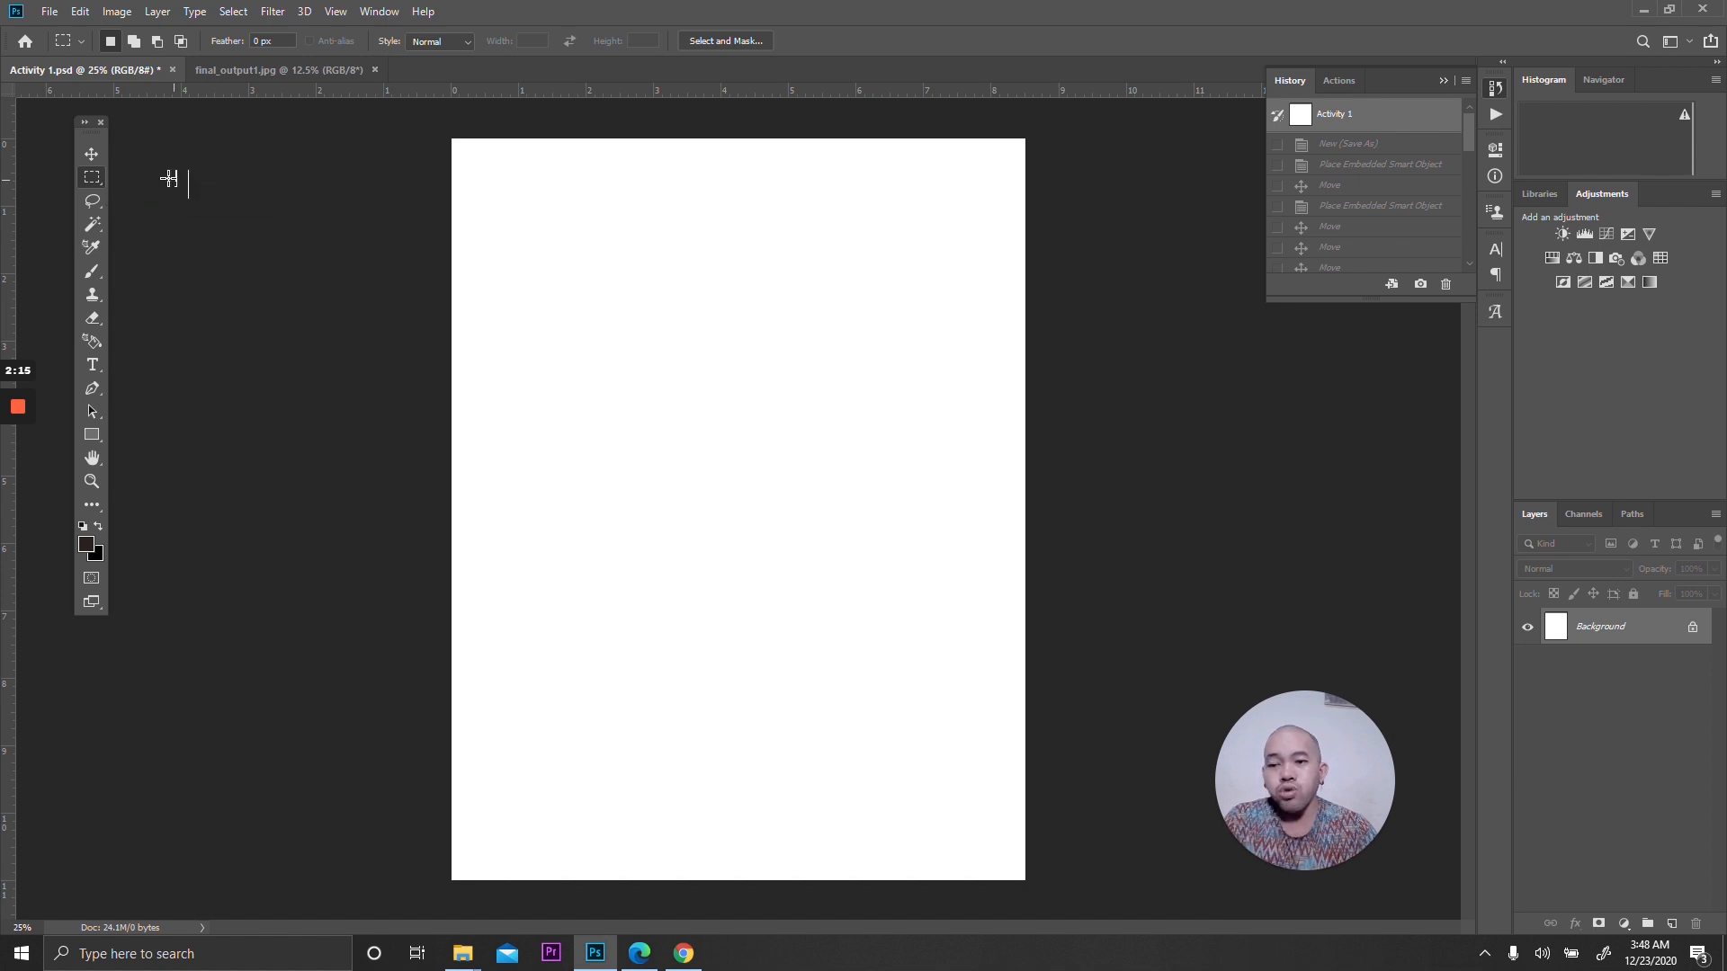
pyautogui.click(253, 70)
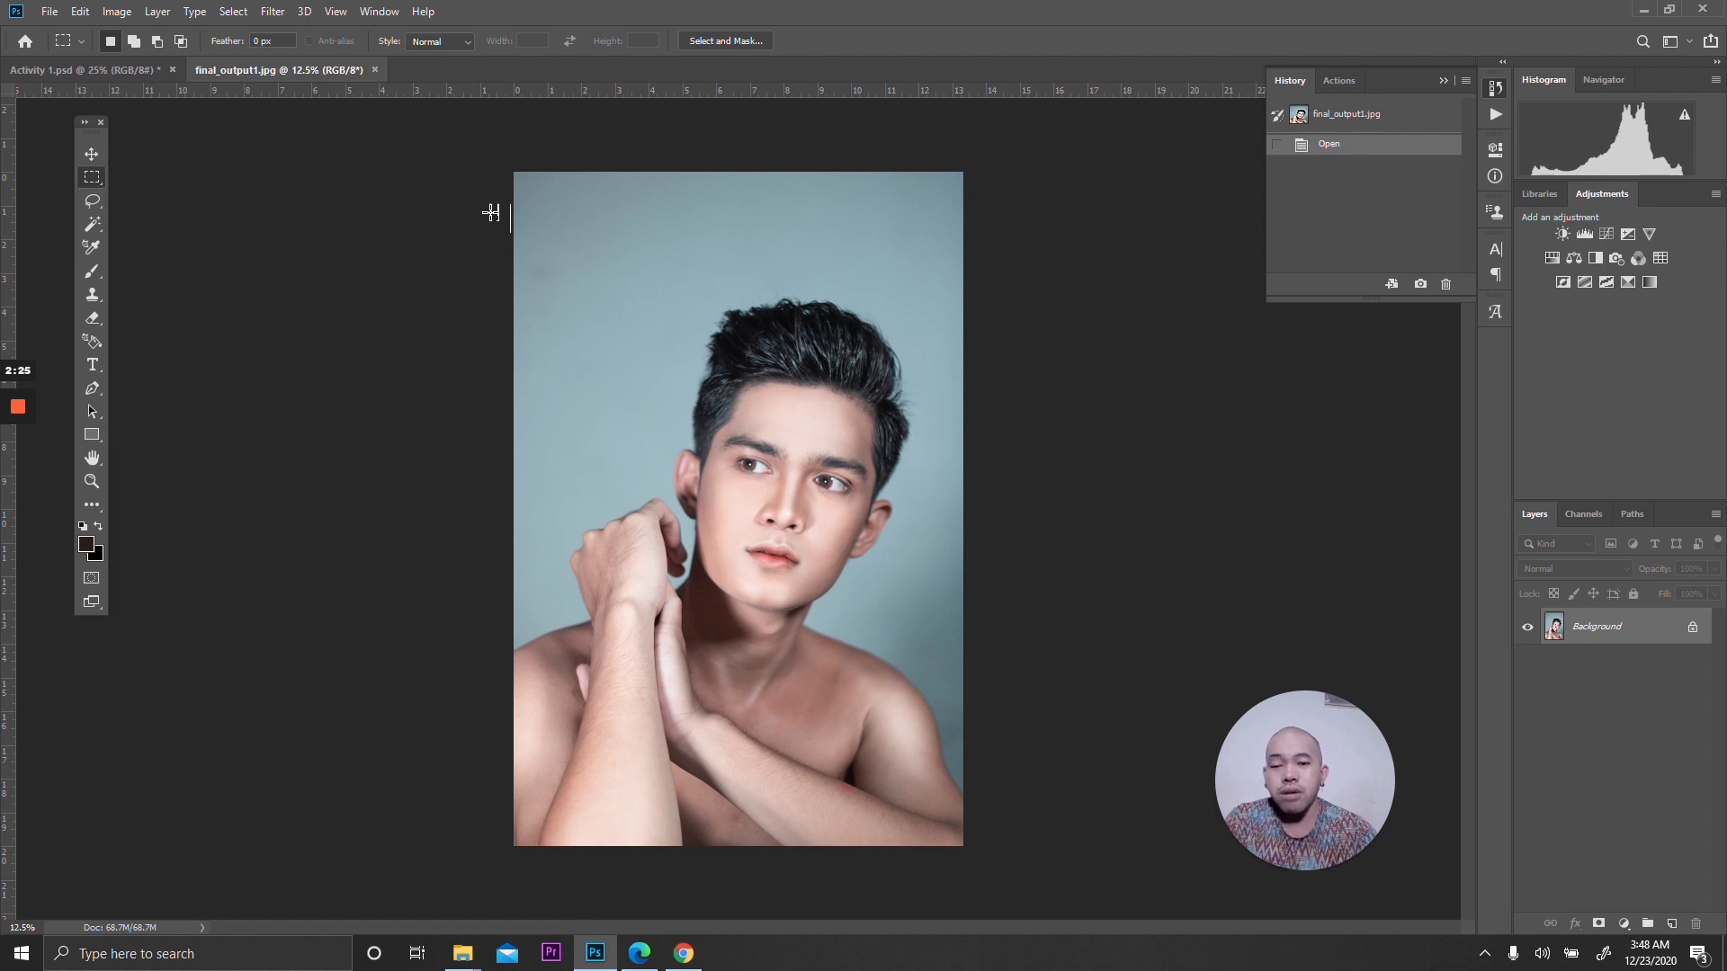
# Draw a rectangular selection around the man's head and upper chest, deselect it, and redraw it slightly wider.
pyautogui.moveTo(625, 277); pyautogui.dragTo(915, 729)
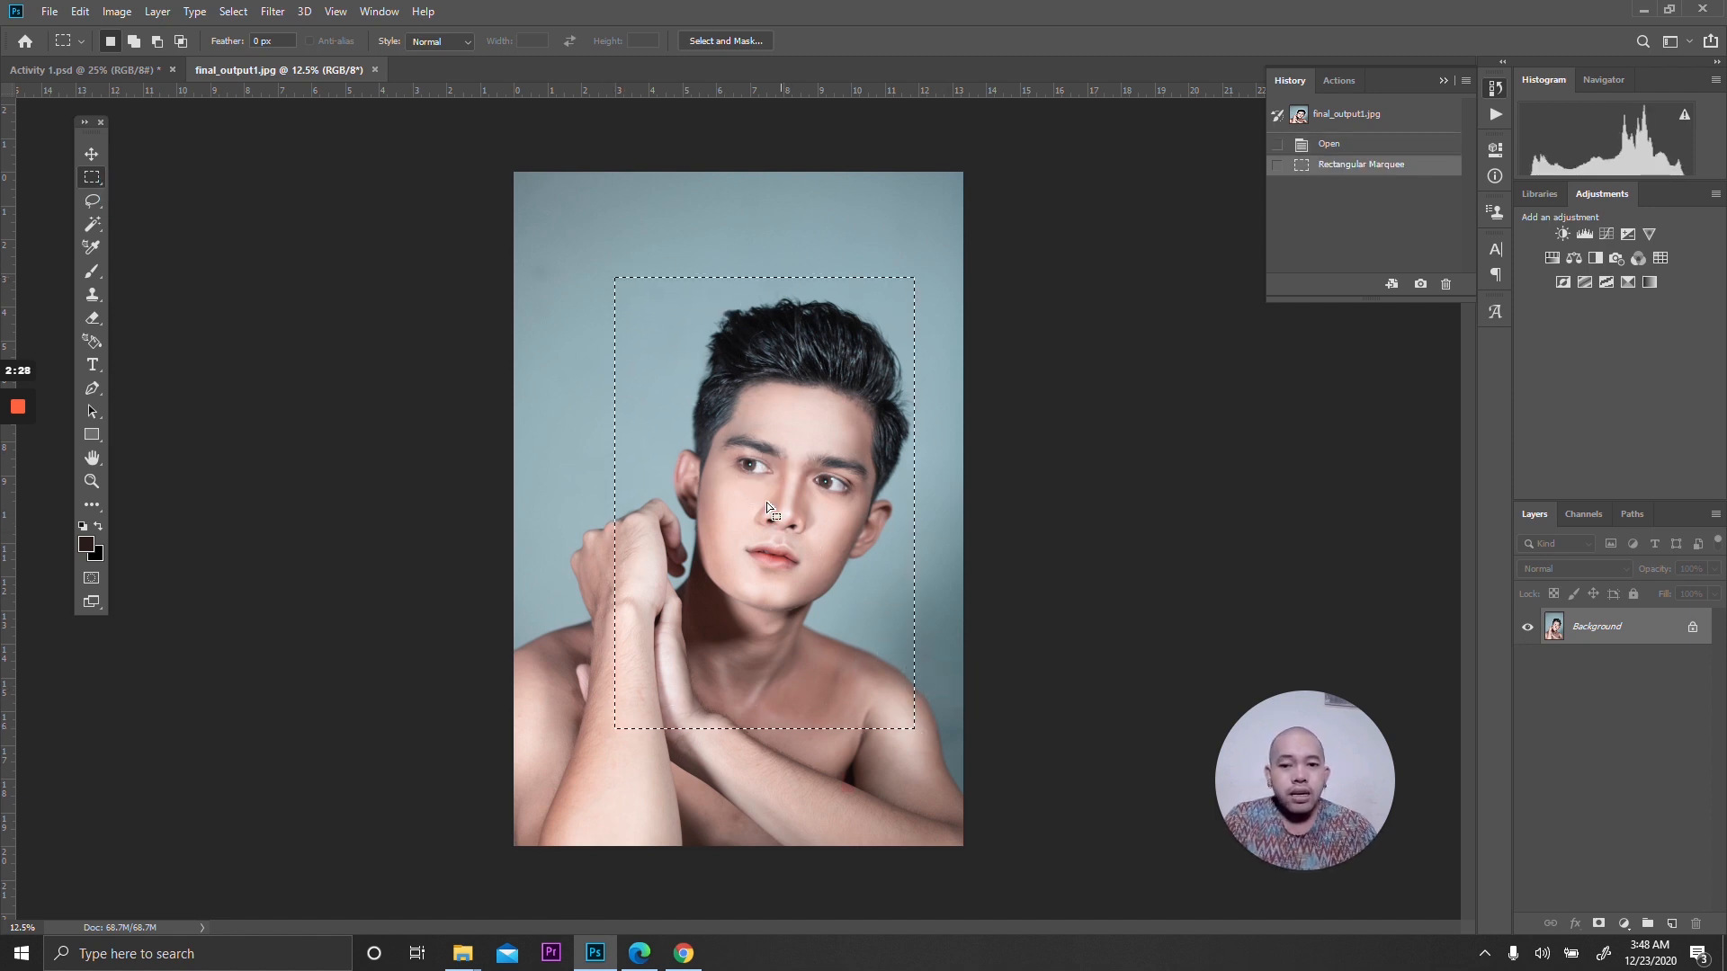
pyautogui.click(628, 282)
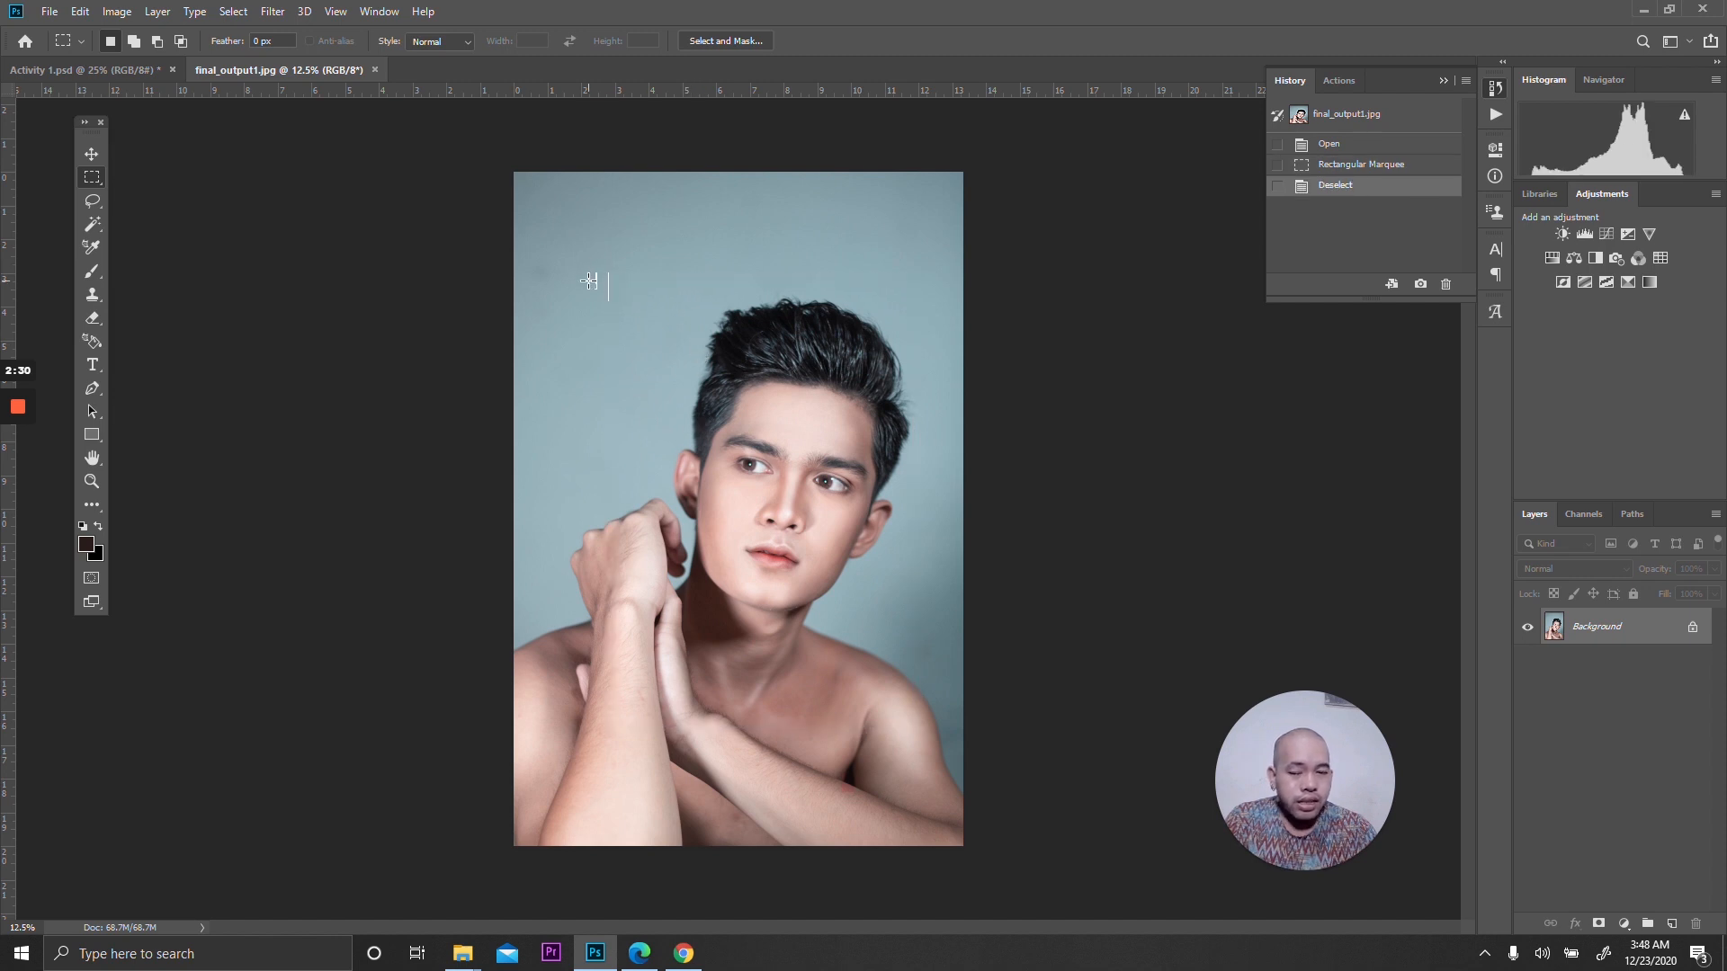
pyautogui.moveTo(590, 278); pyautogui.dragTo(934, 732)
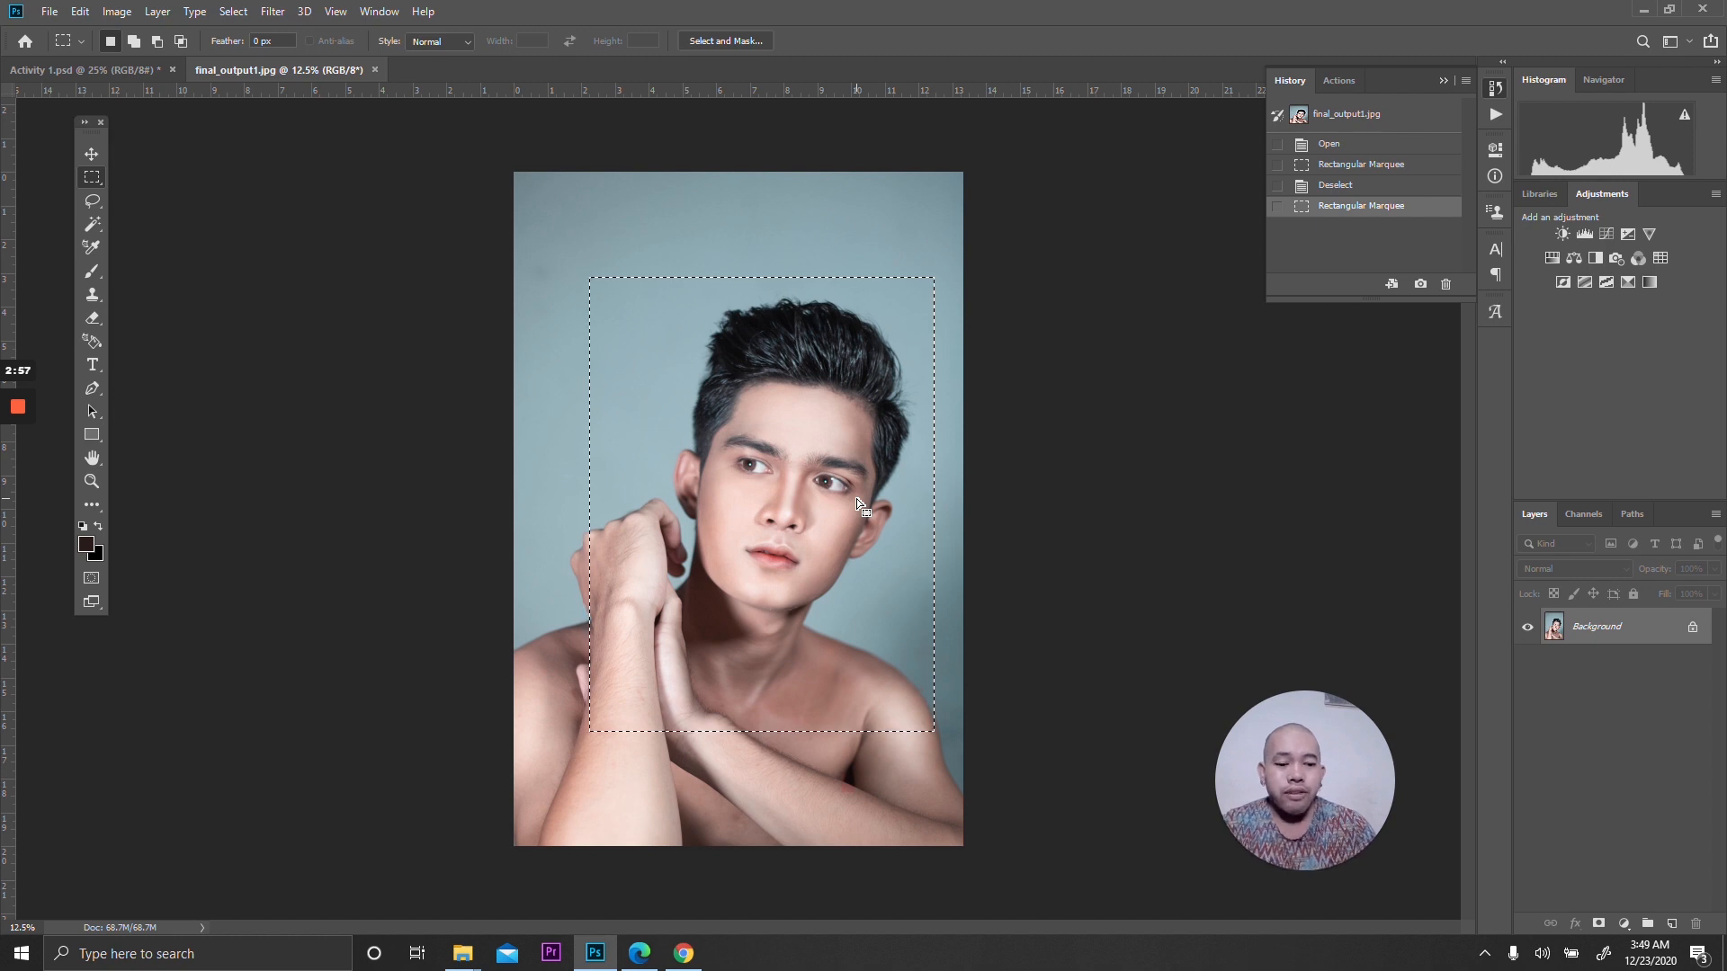
# Open the Fill settings for the rectangular selection and cancel them.
pyautogui.hotkey('shift', 'F5')
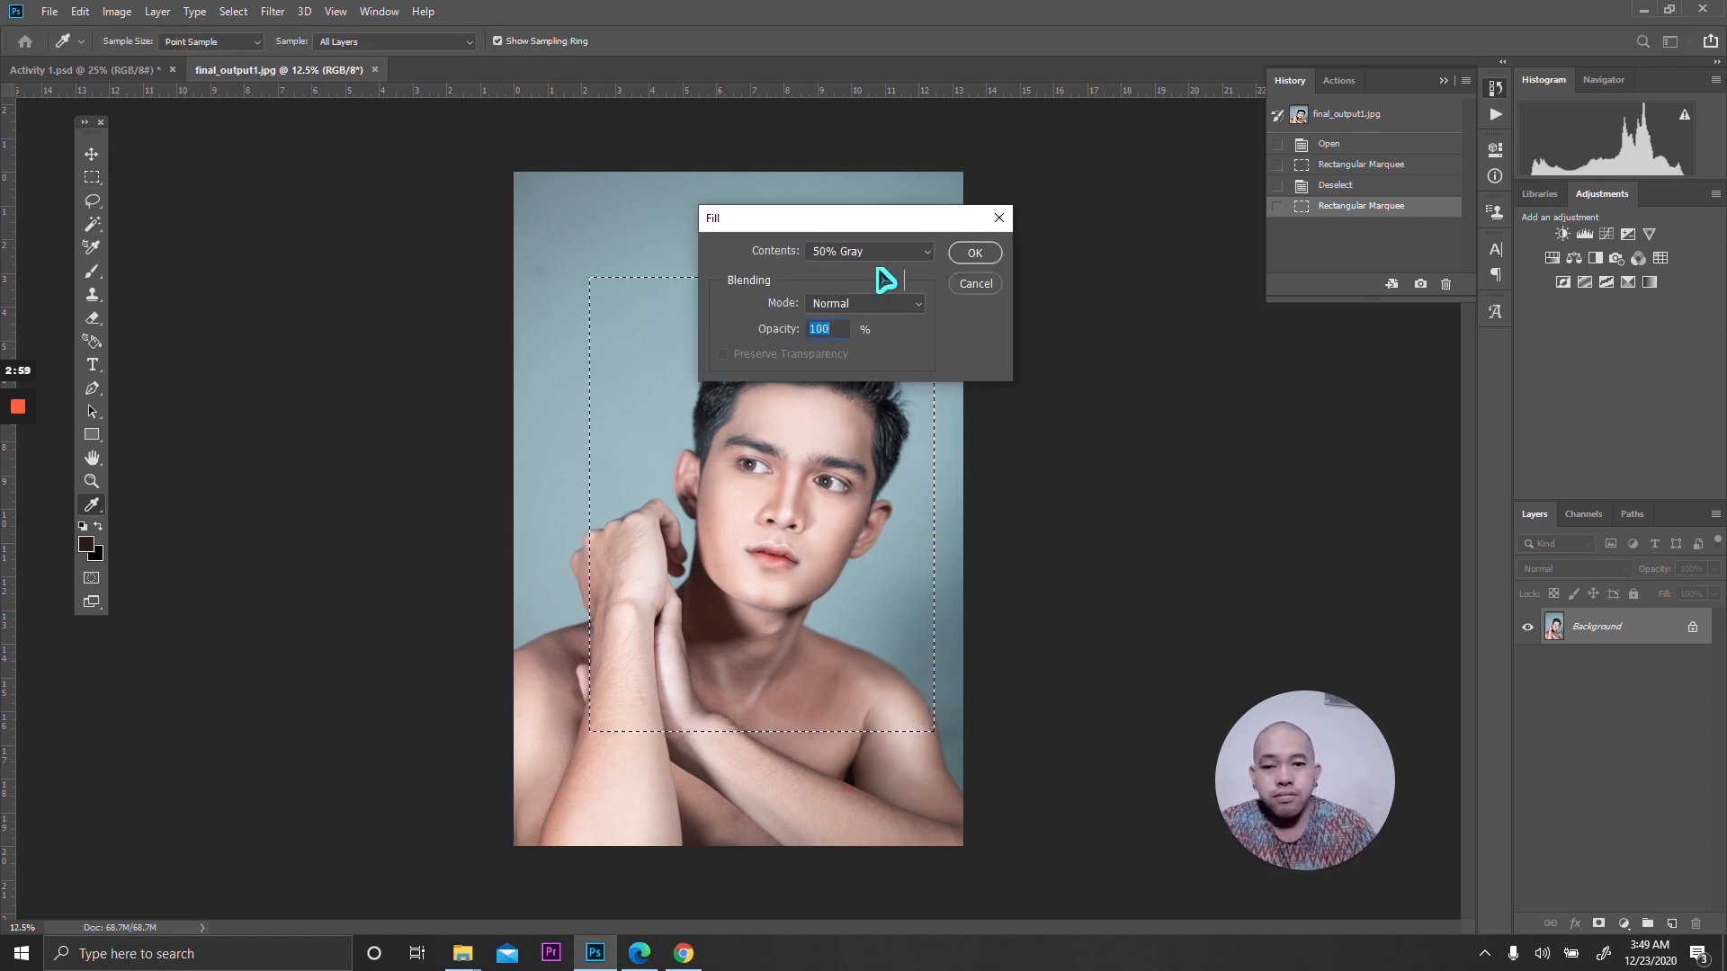
pyautogui.click(982, 284)
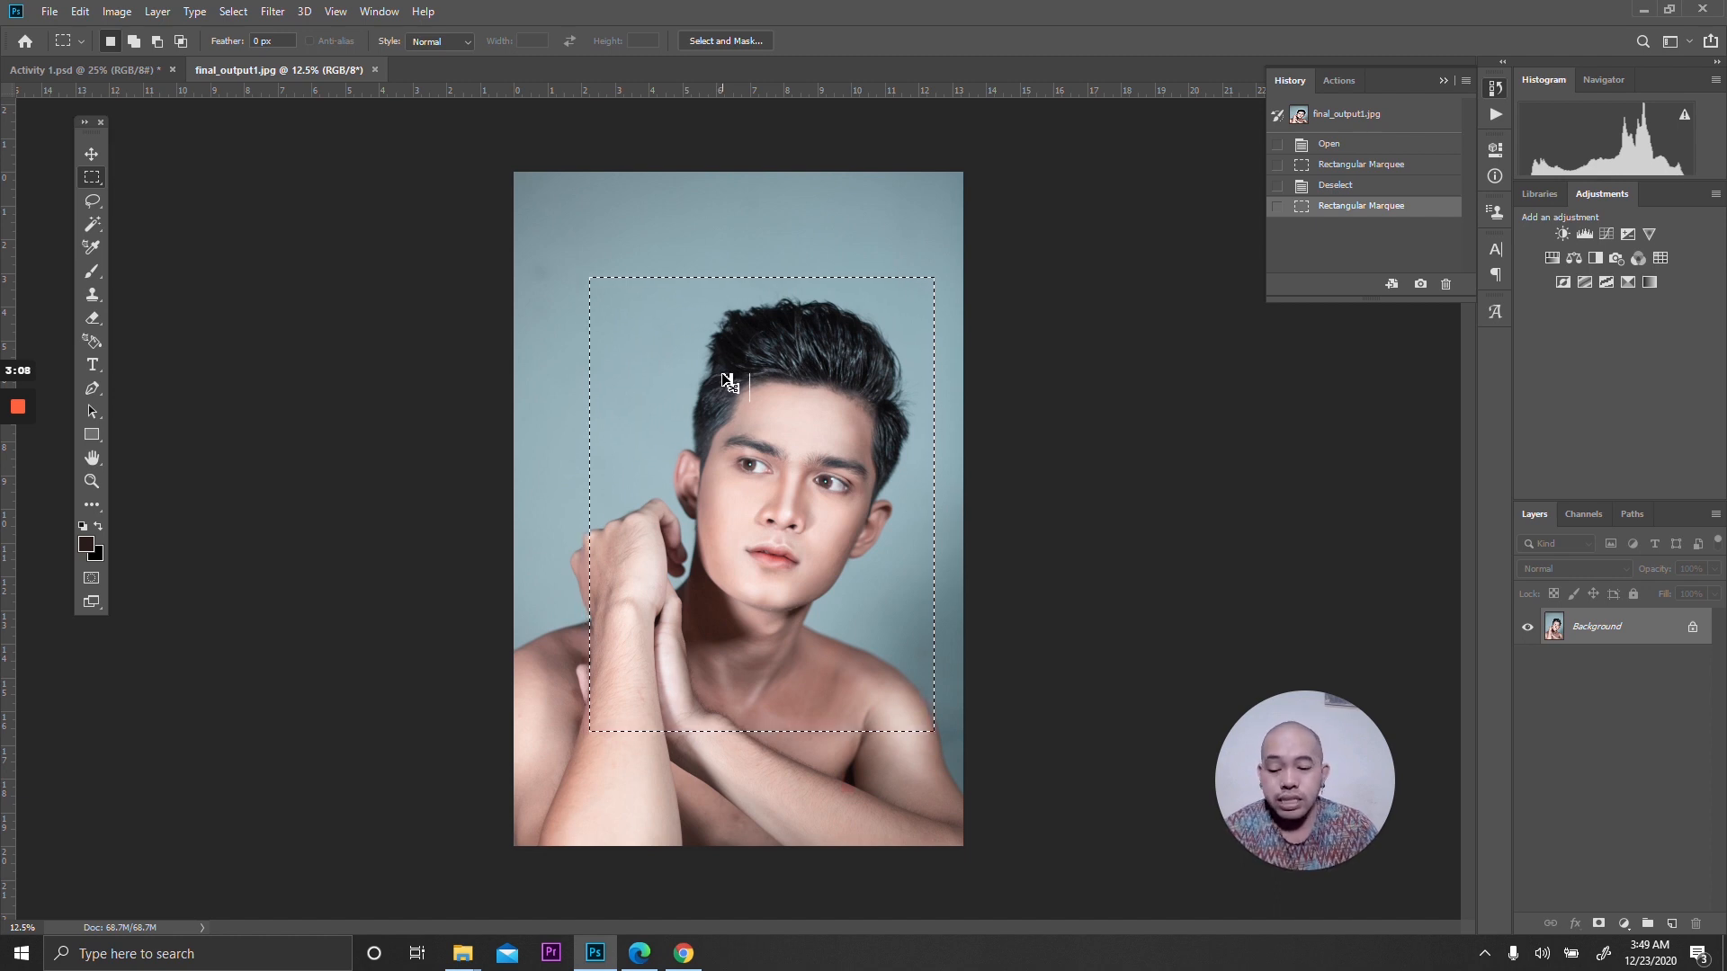
# Collapse the History panel and paste the copied rectangular selection into Activity 1.psd as a new layer.
pyautogui.click(1443, 81)
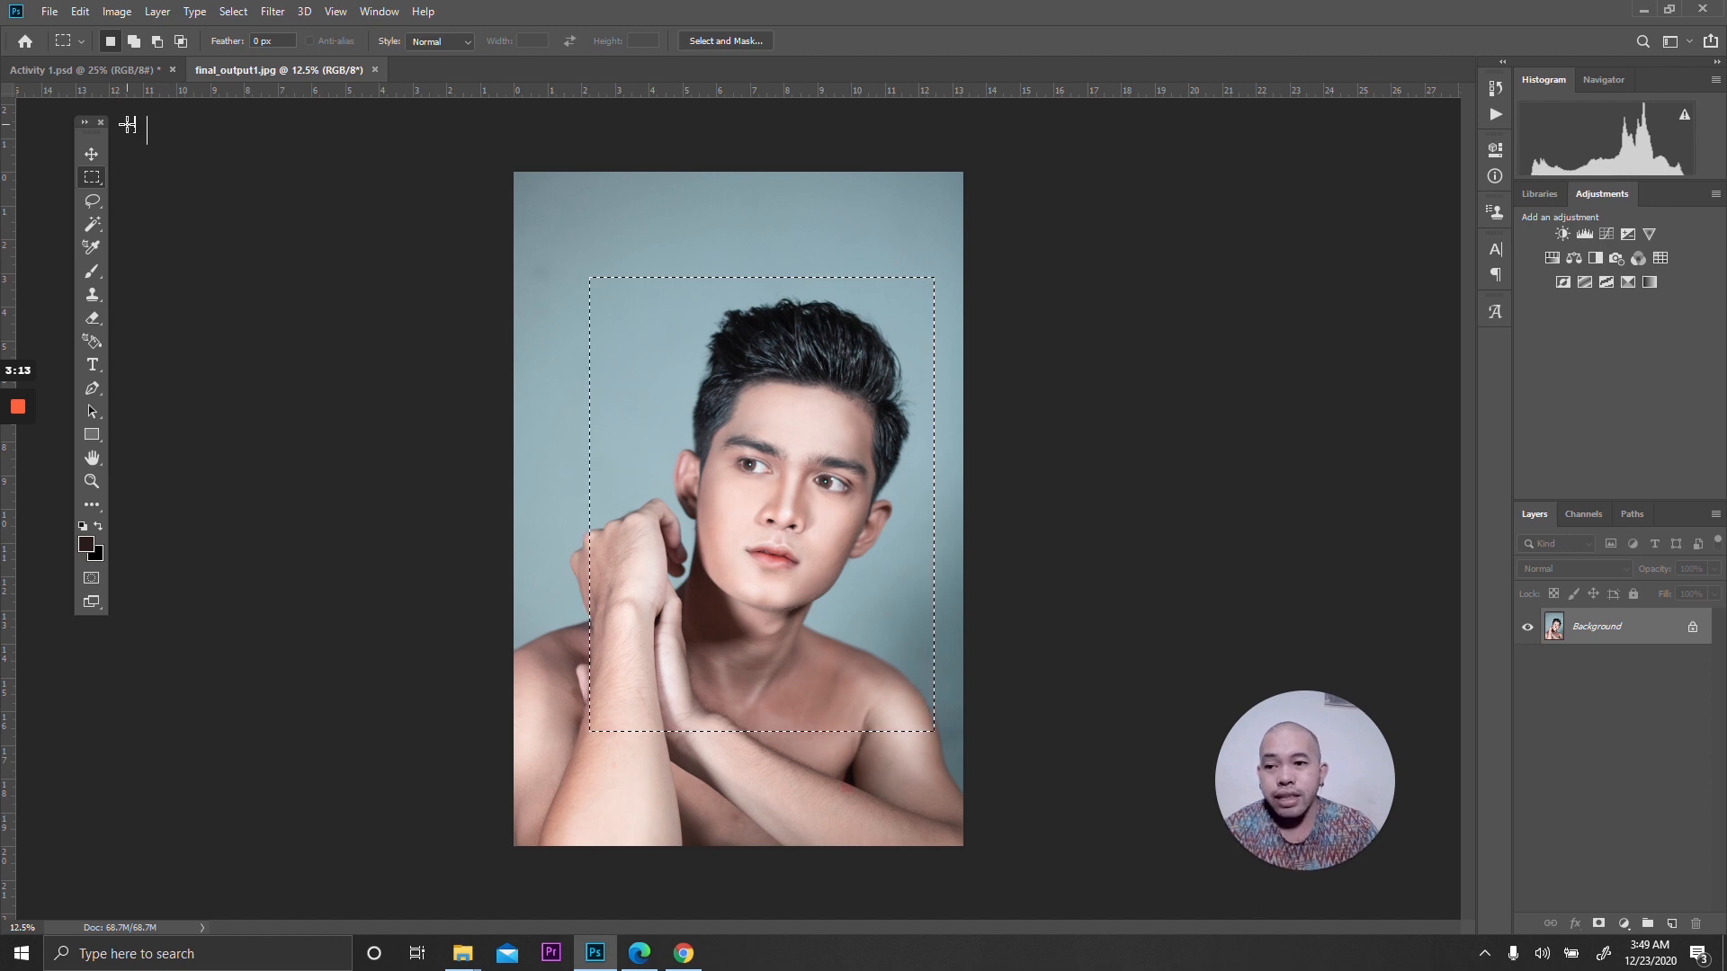
pyautogui.click(129, 75)
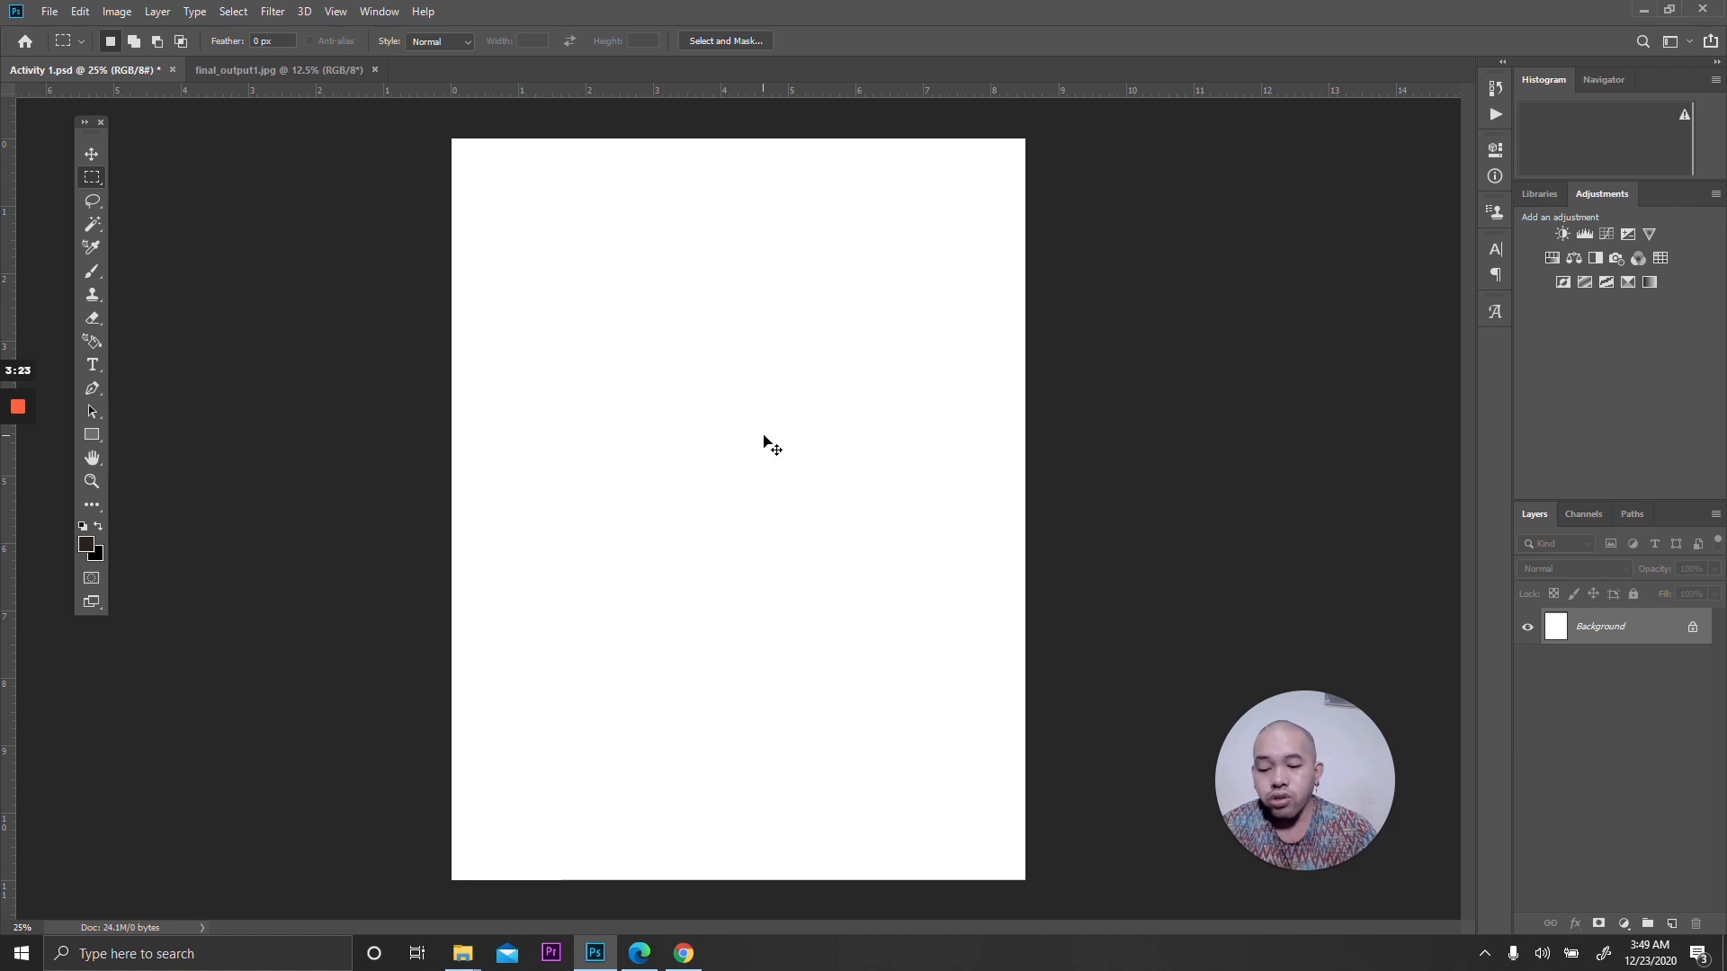
pyautogui.hotkey('ctrl', 'v')
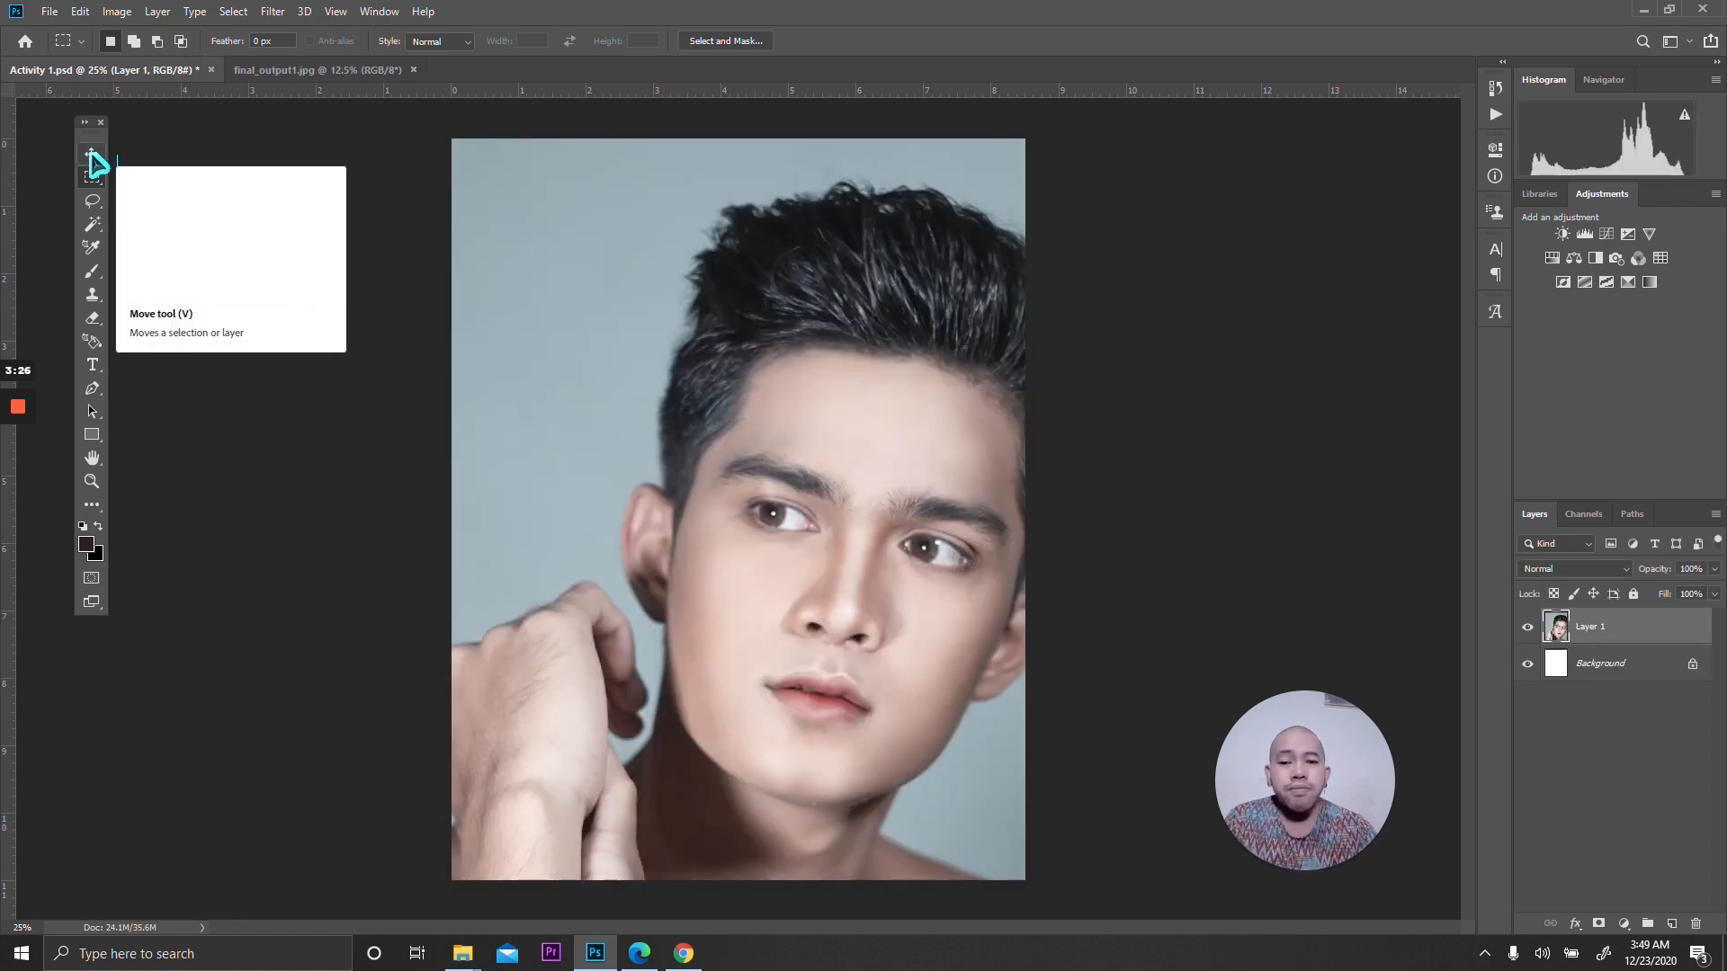
# Return to final_output1.jpg and show the marquee tool variants, keeping the Rectangular Marquee Tool active.
pyautogui.click(345, 83)
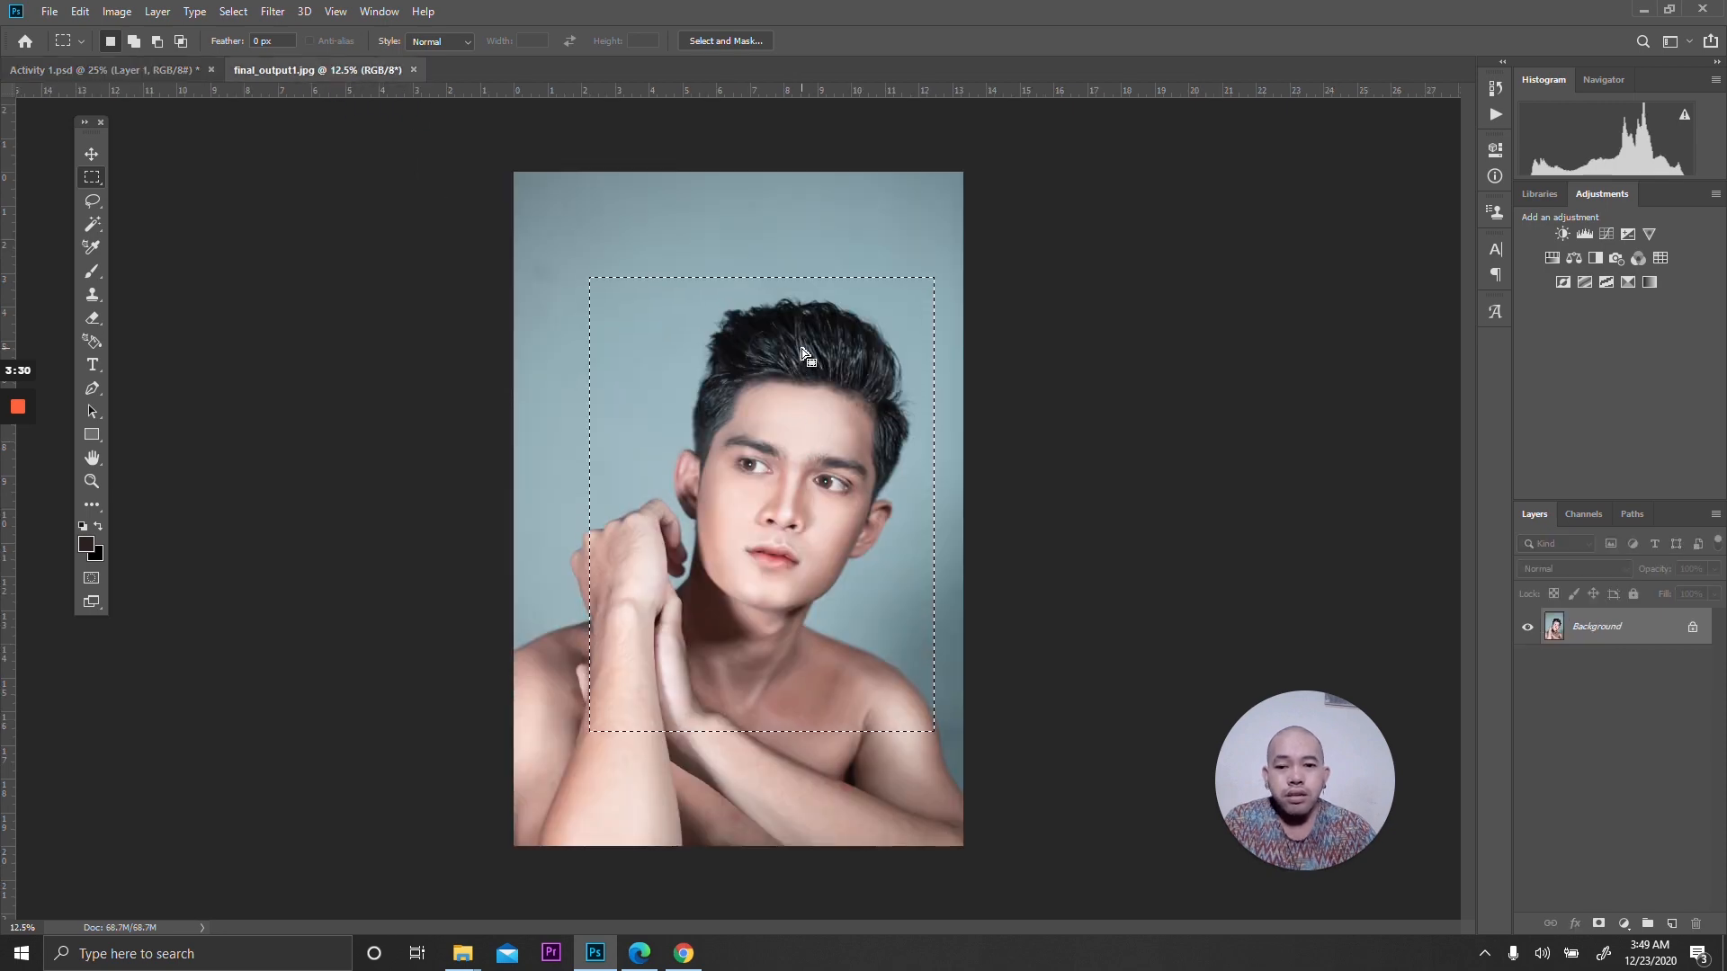
pyautogui.click(93, 176)
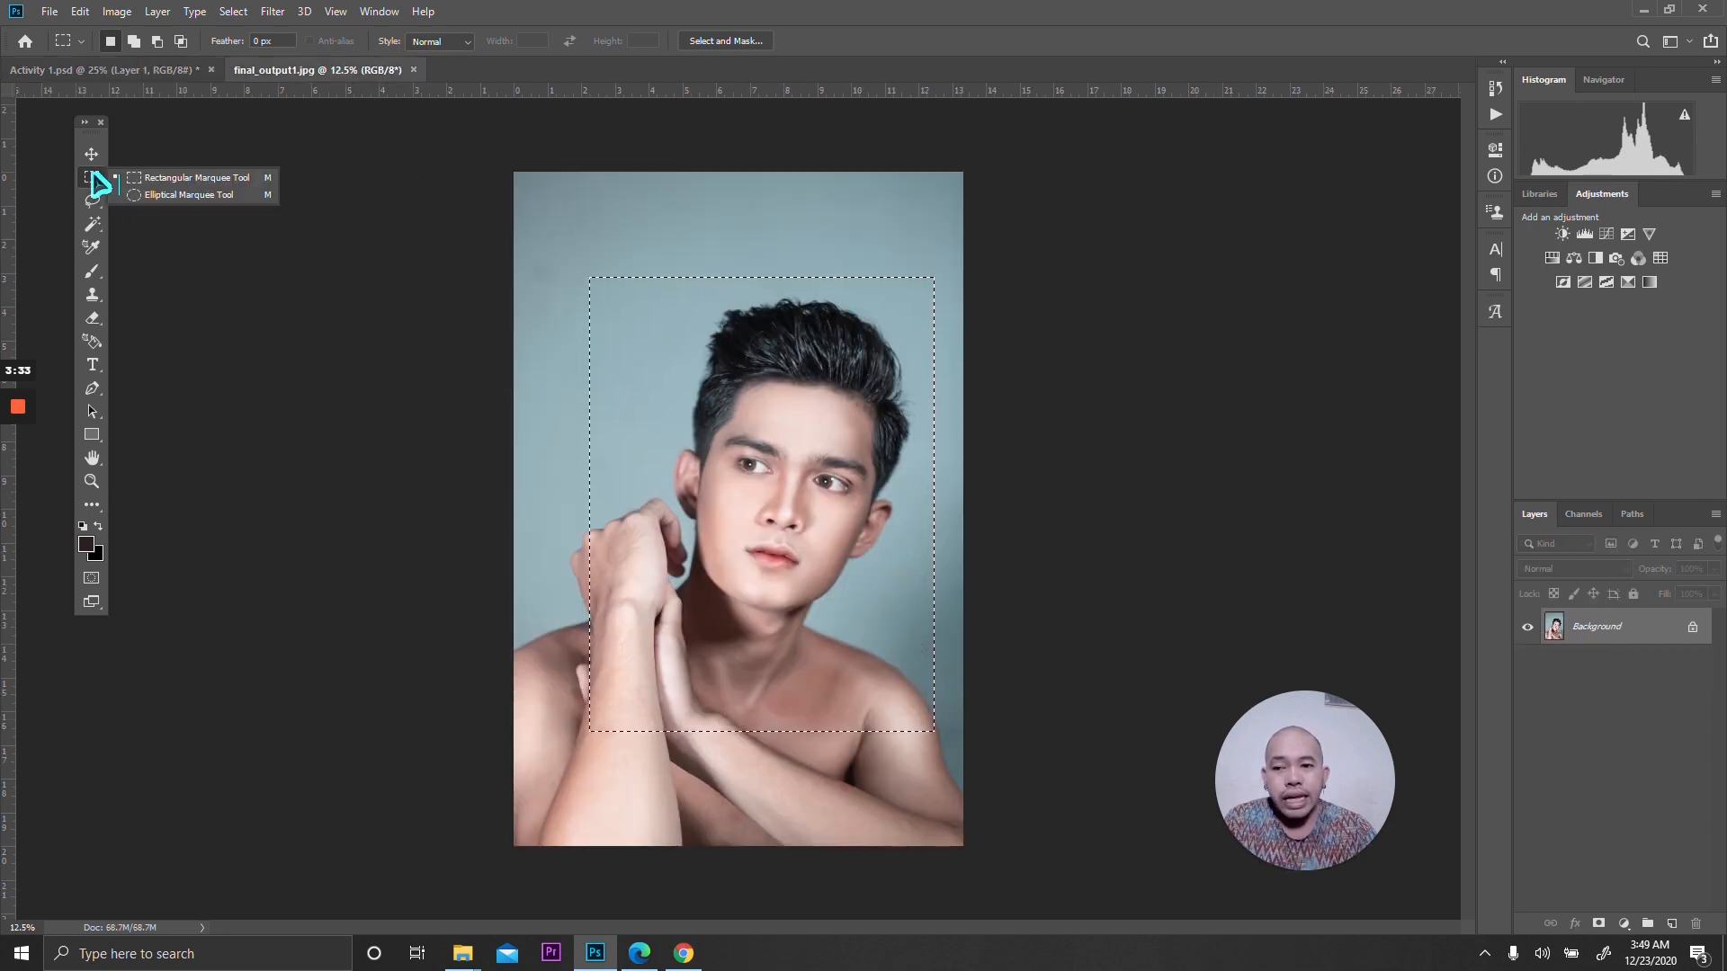
pyautogui.click(94, 175)
pyautogui.click(93, 176)
pyautogui.click(94, 176)
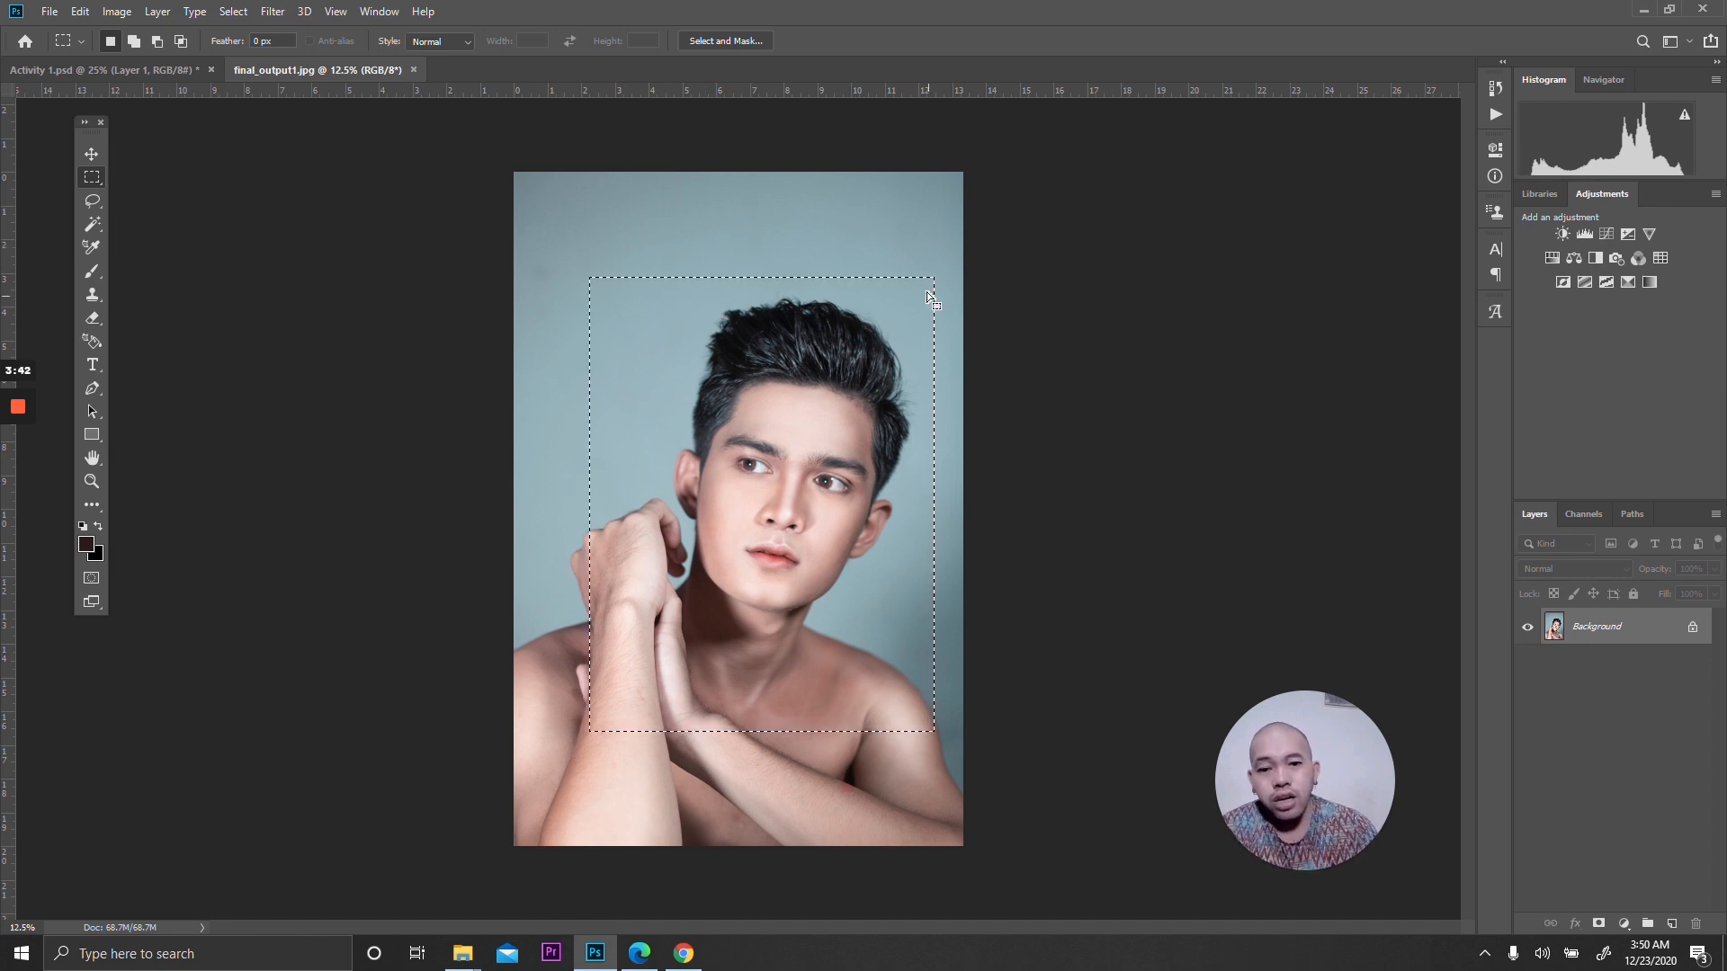
# Invert the rectangular selection around the man's head and chest, and deselect it.
pyautogui.rightClick(655, 331)
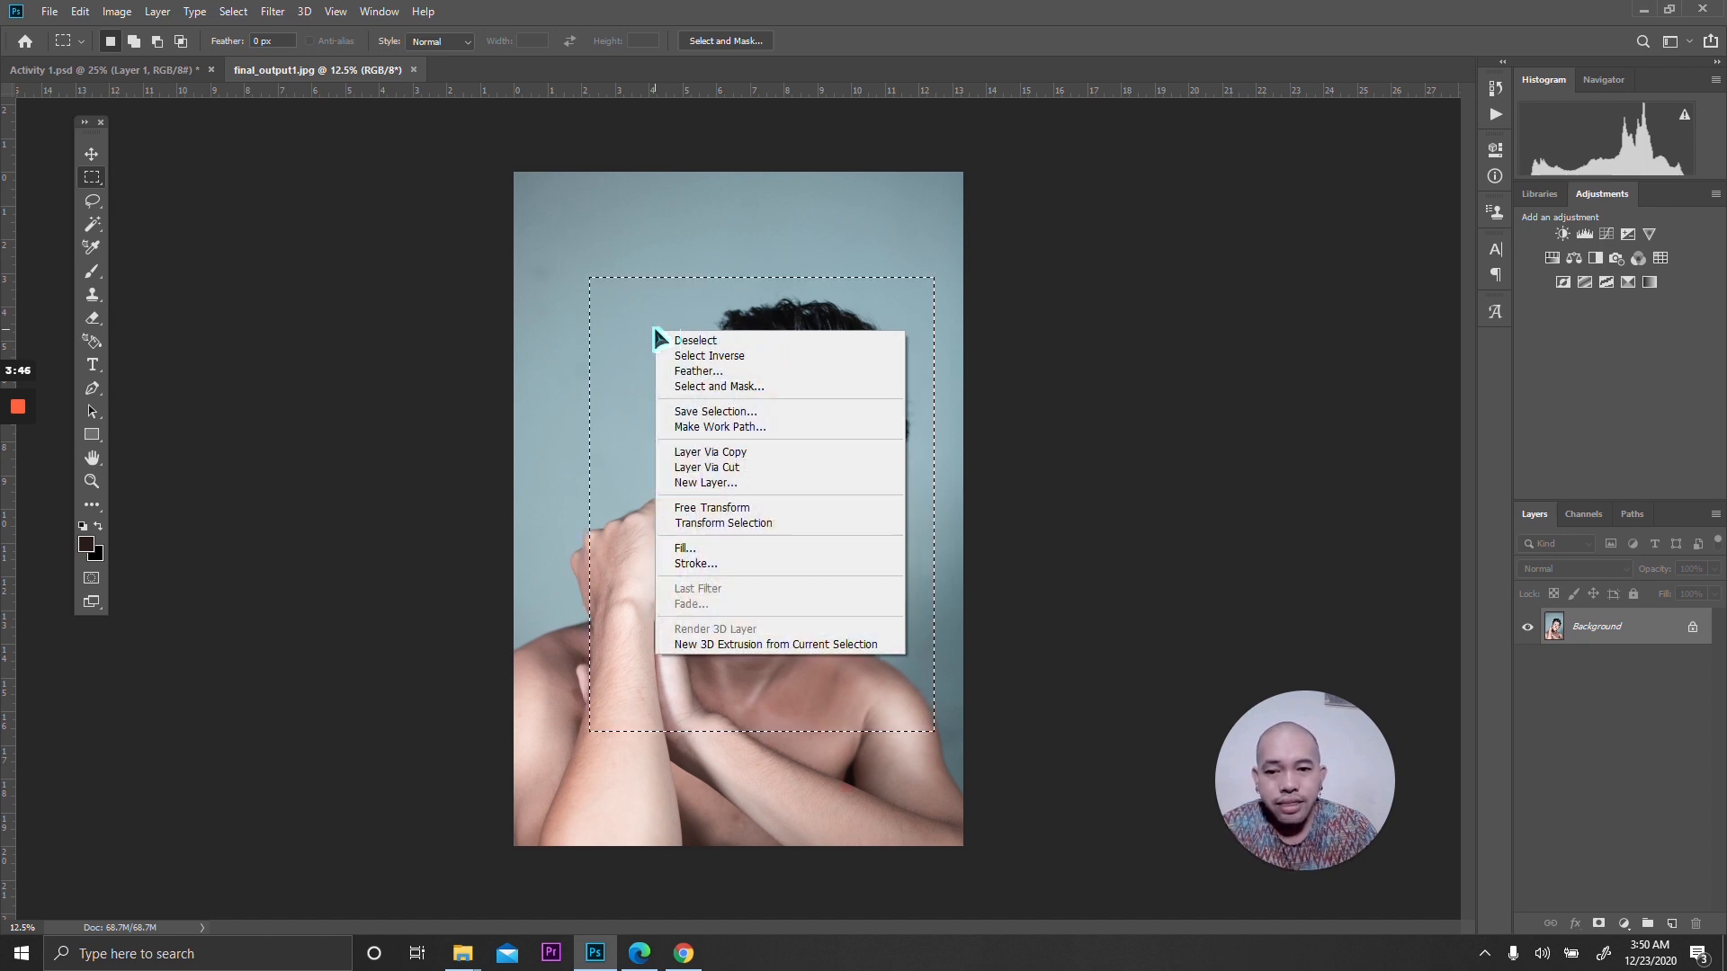
pyautogui.click(695, 356)
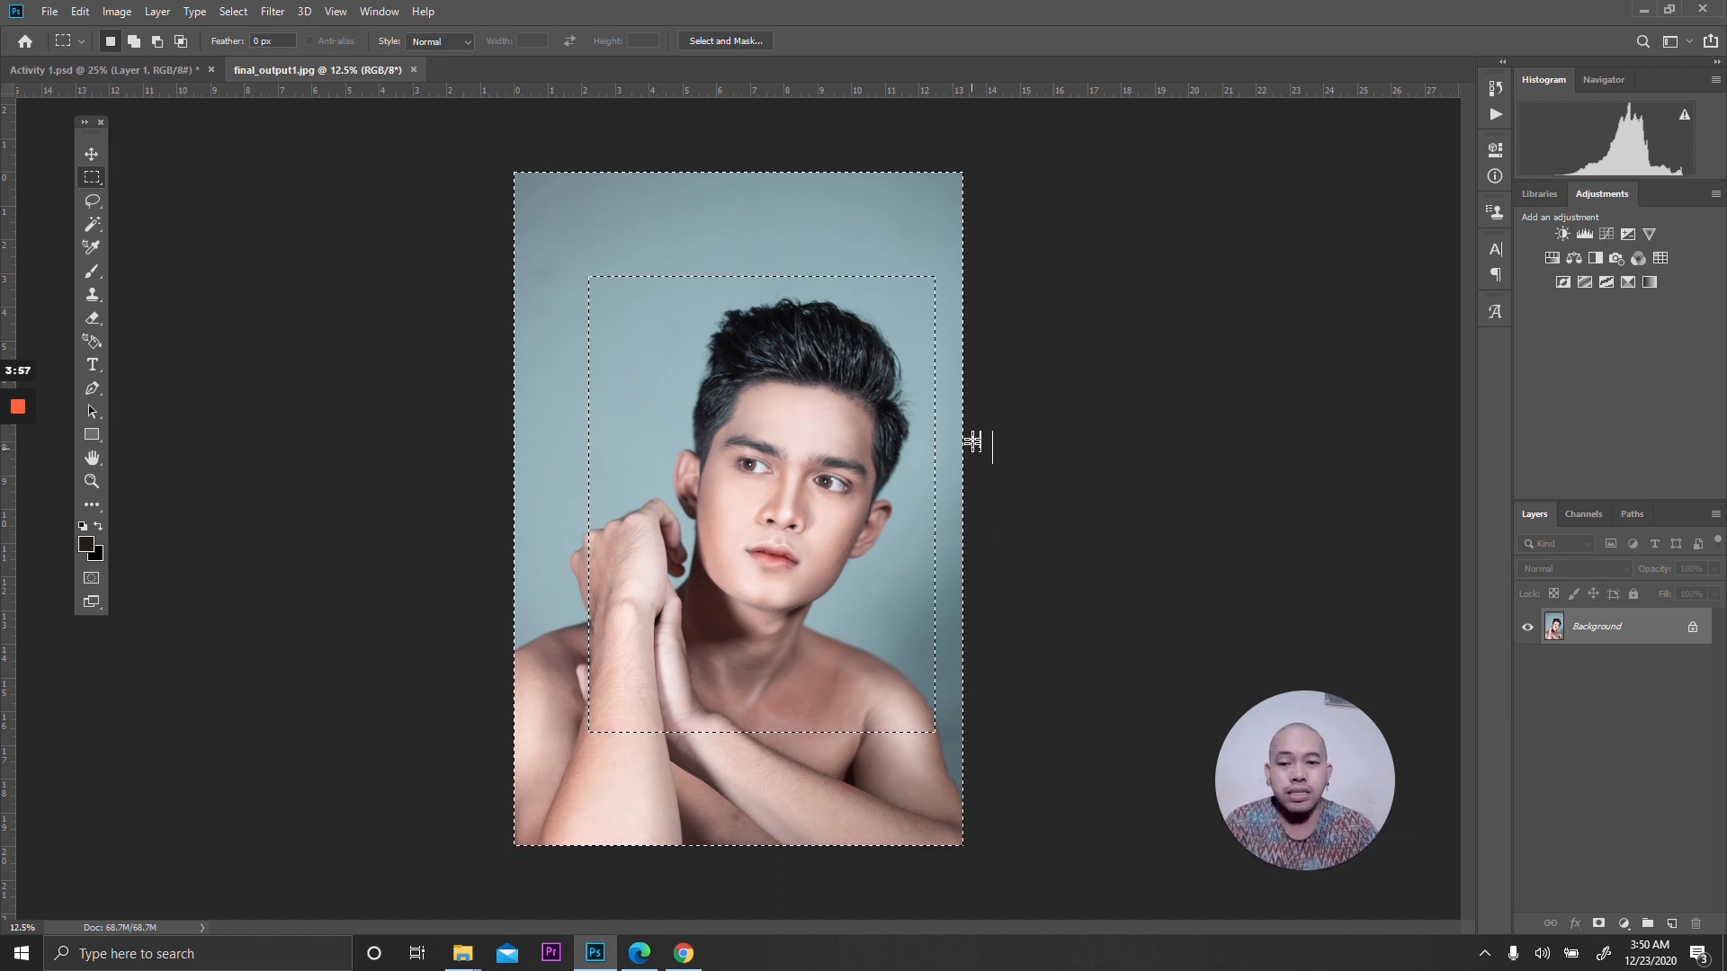
pyautogui.rightClick(935, 260)
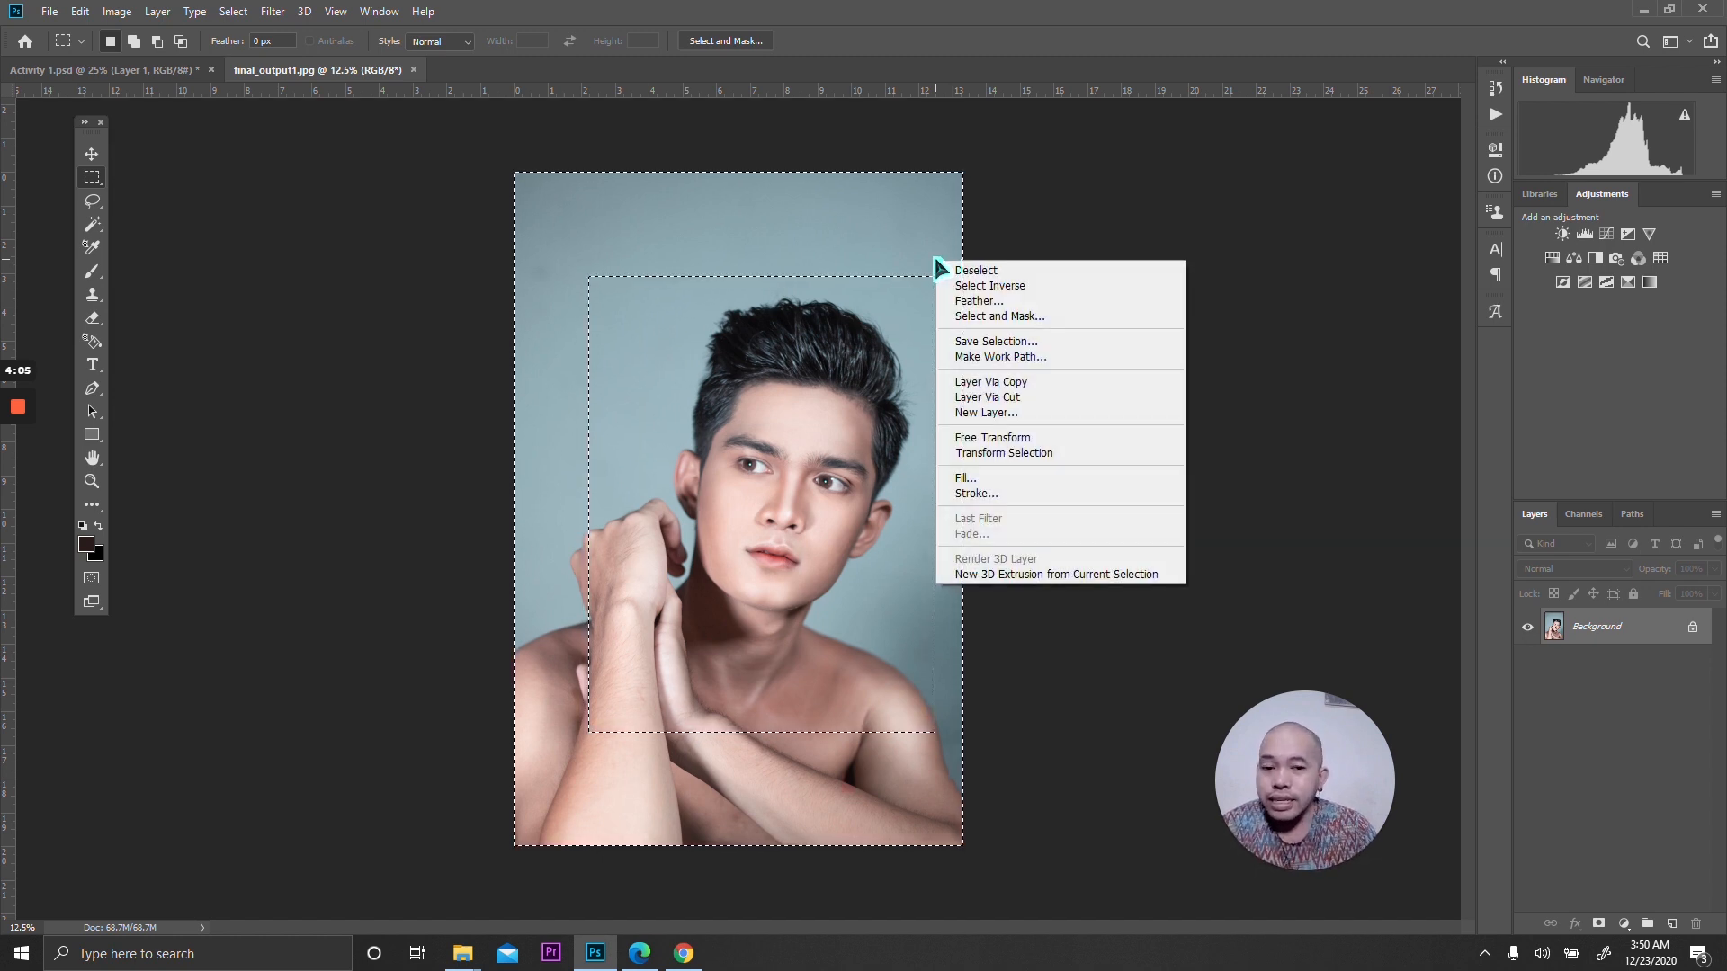
pyautogui.click(816, 243)
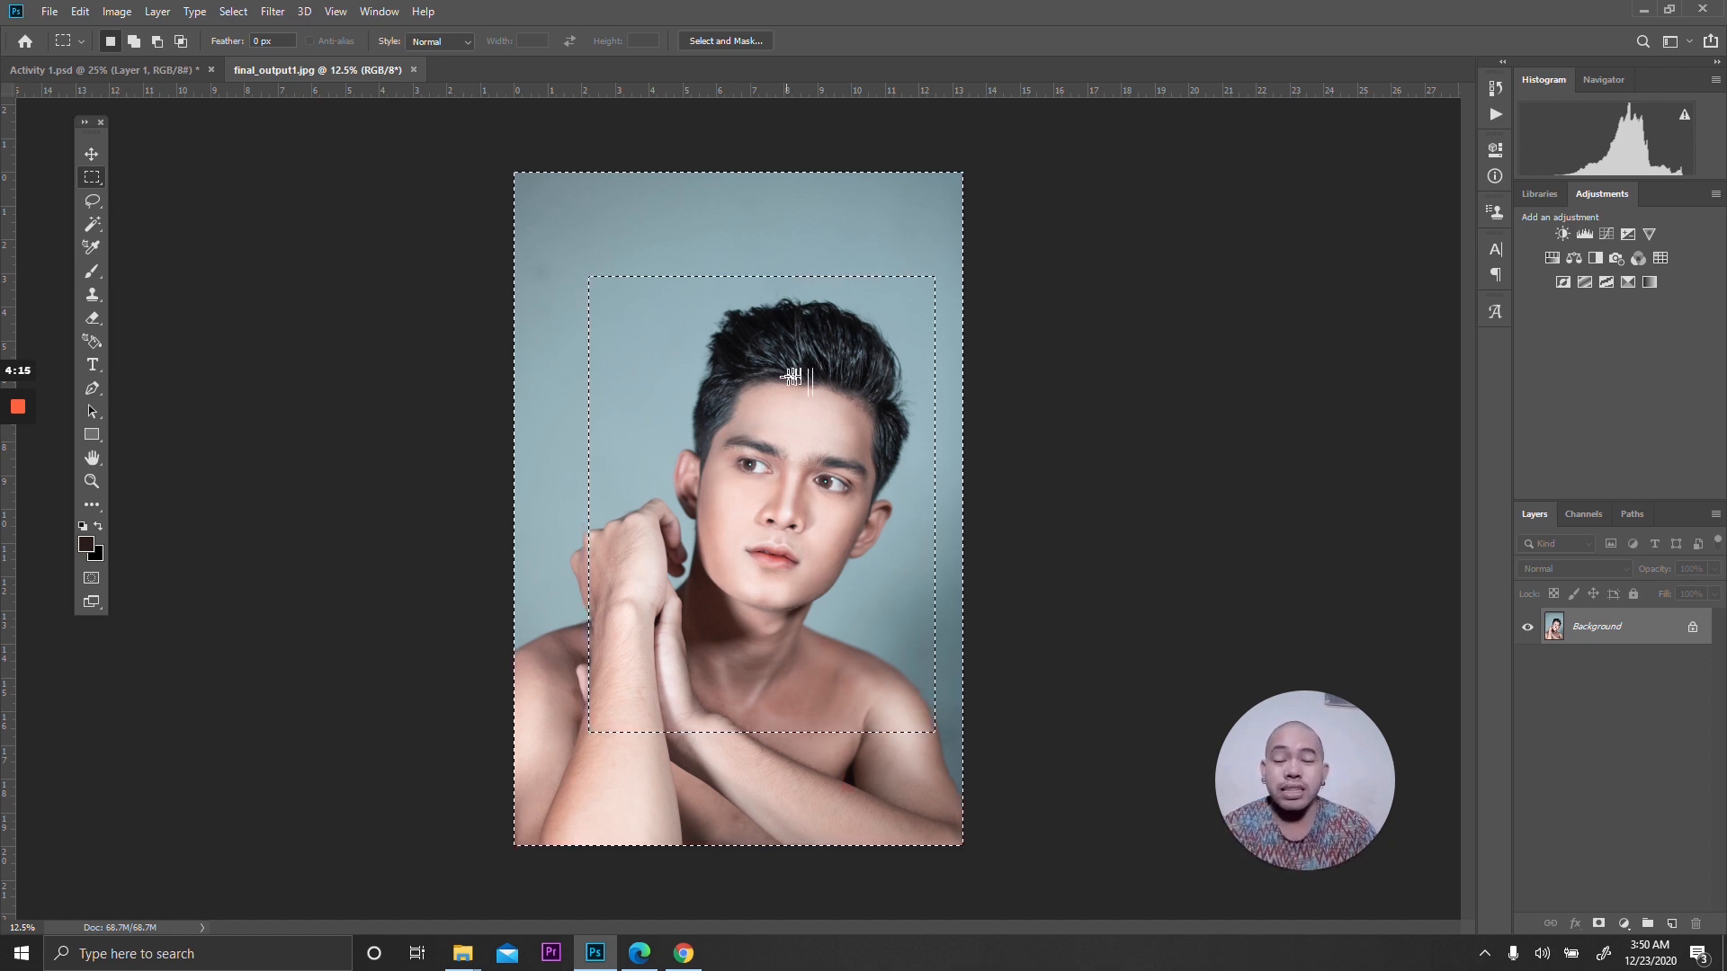
pyautogui.click(812, 381)
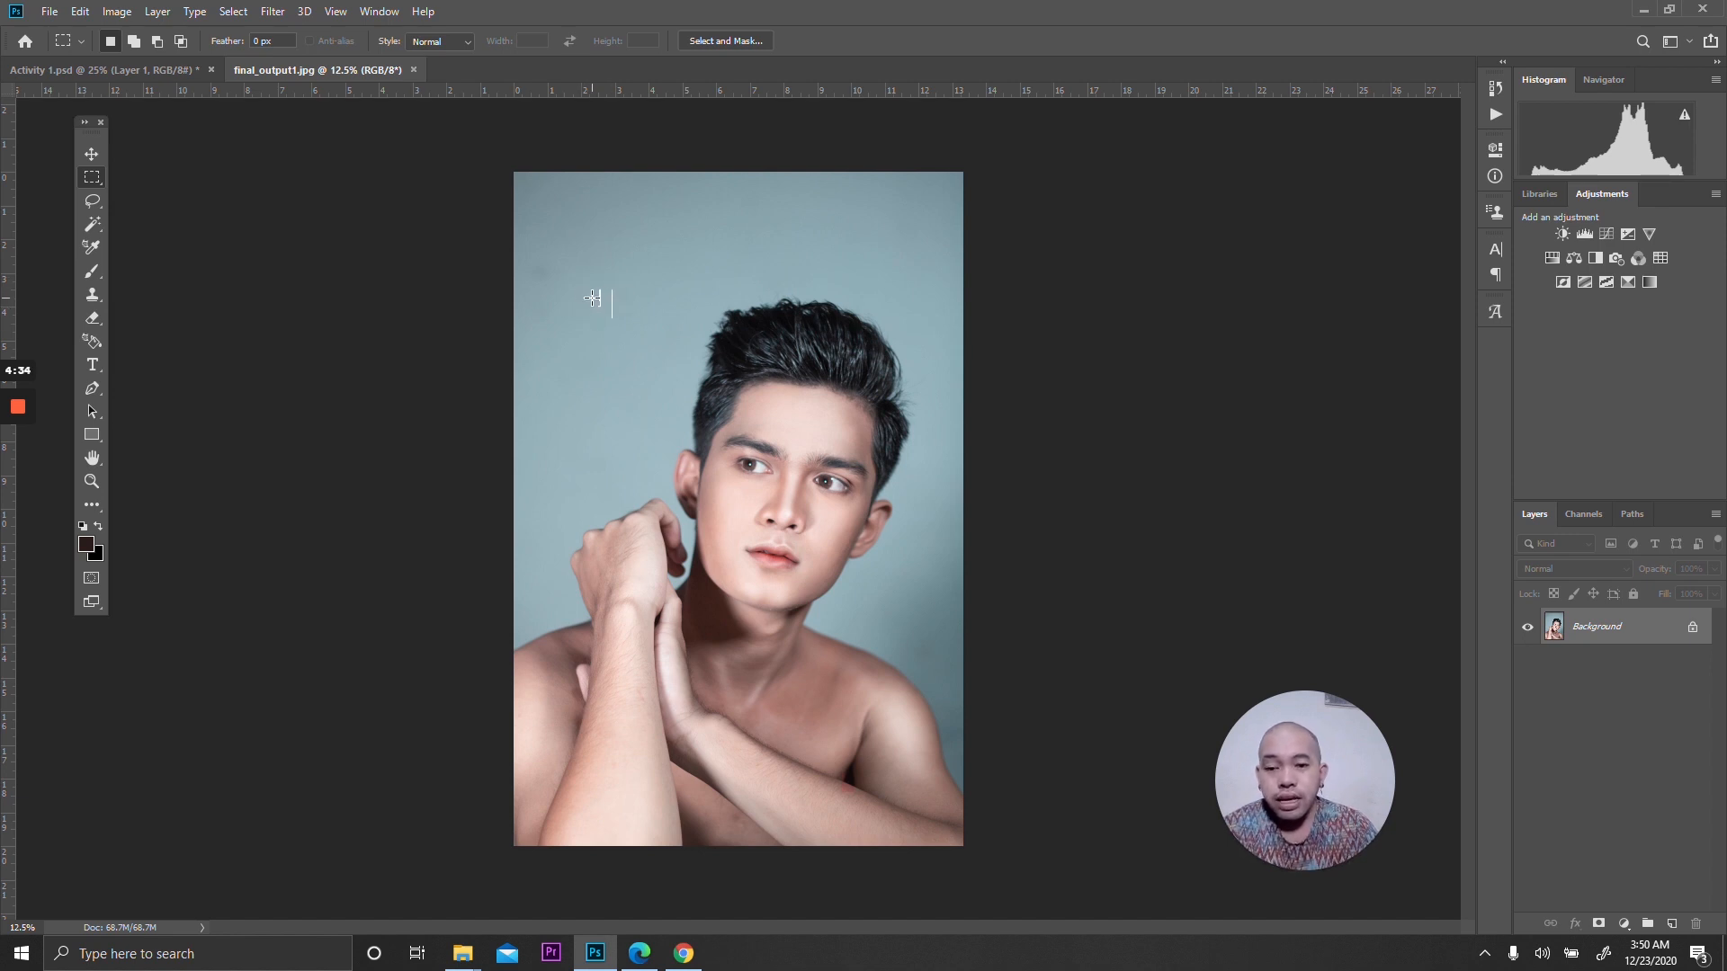
# Draw a square selection around the man's head and neck, and paste a copy of it into Activity 1.psd.
pyautogui.moveTo(590, 292); pyautogui.dragTo(947, 712)
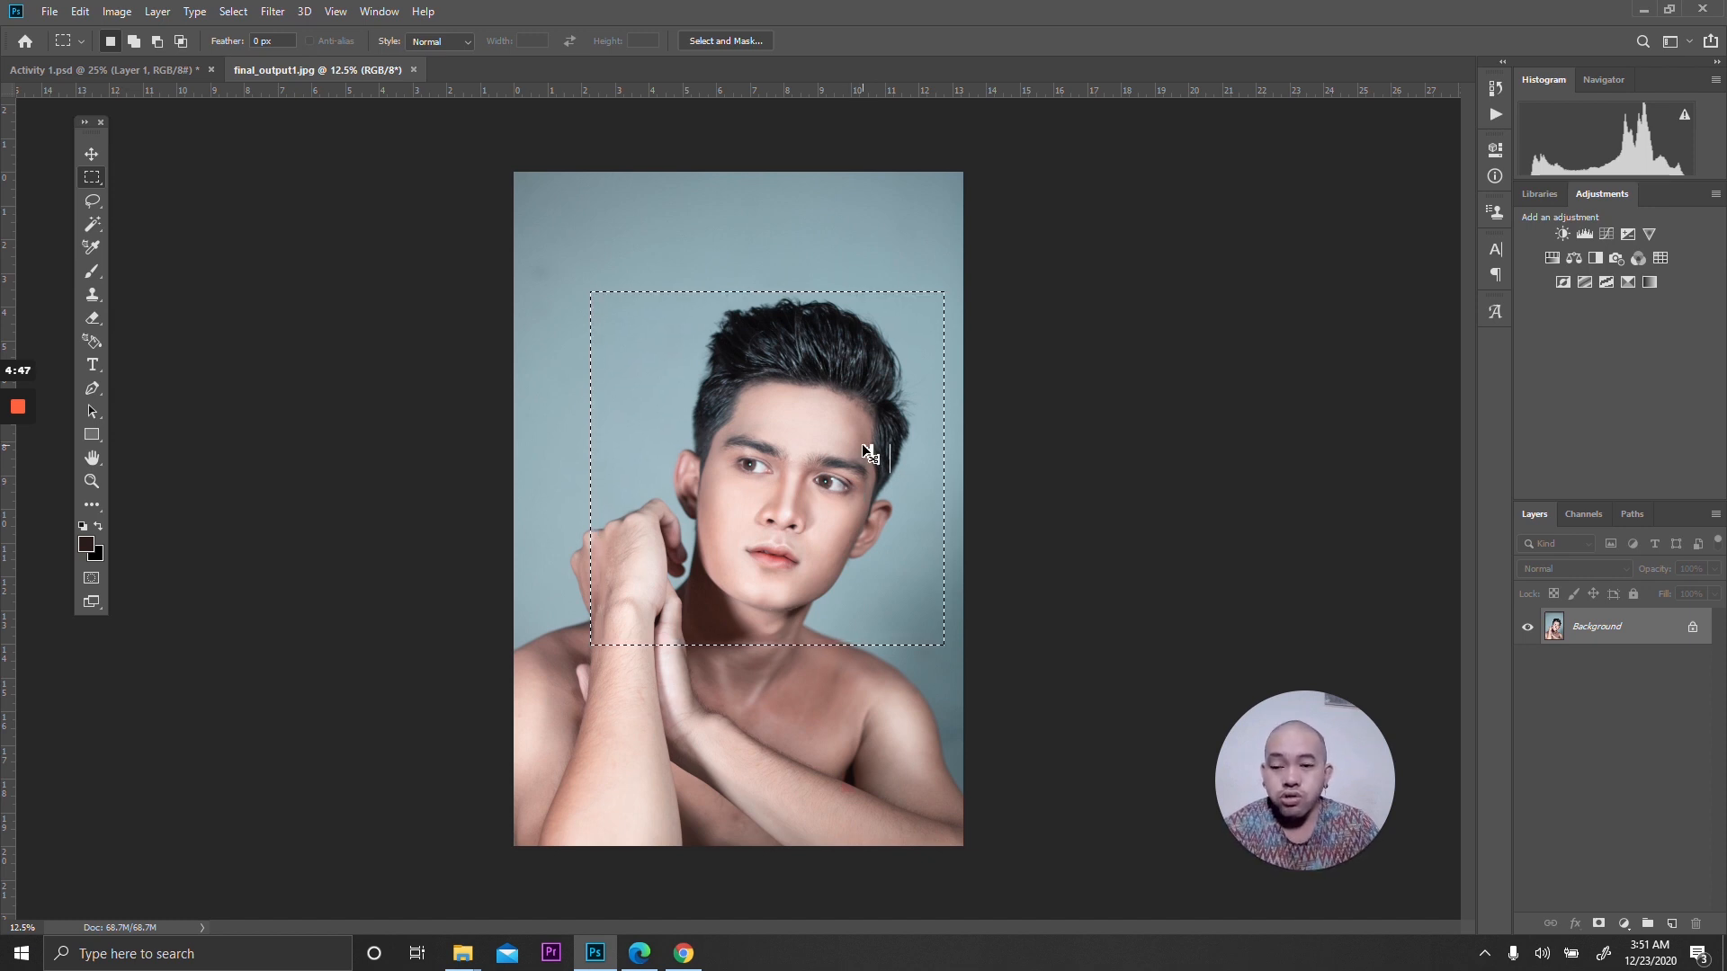
pyautogui.click(165, 69)
pyautogui.moveTo(375, 208); pyautogui.dragTo(703, 407)
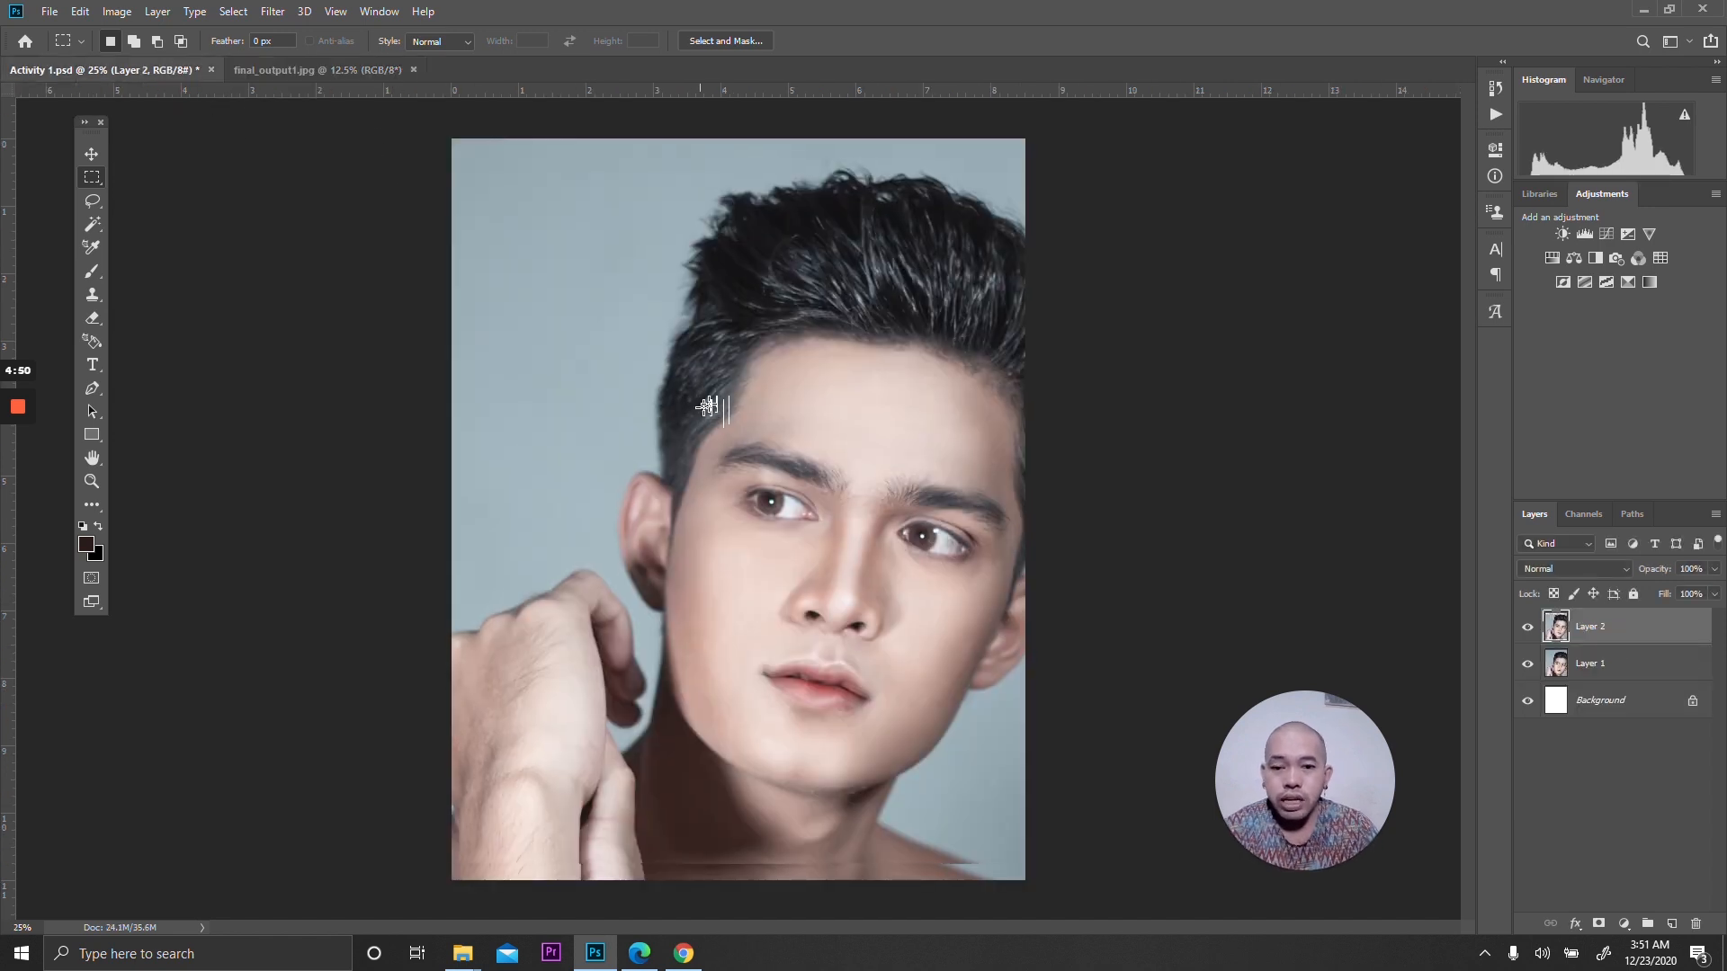
# Activate the Move tool and shift Layer 2 slightly left and up to the page's upper edge.
pyautogui.click(101, 153)
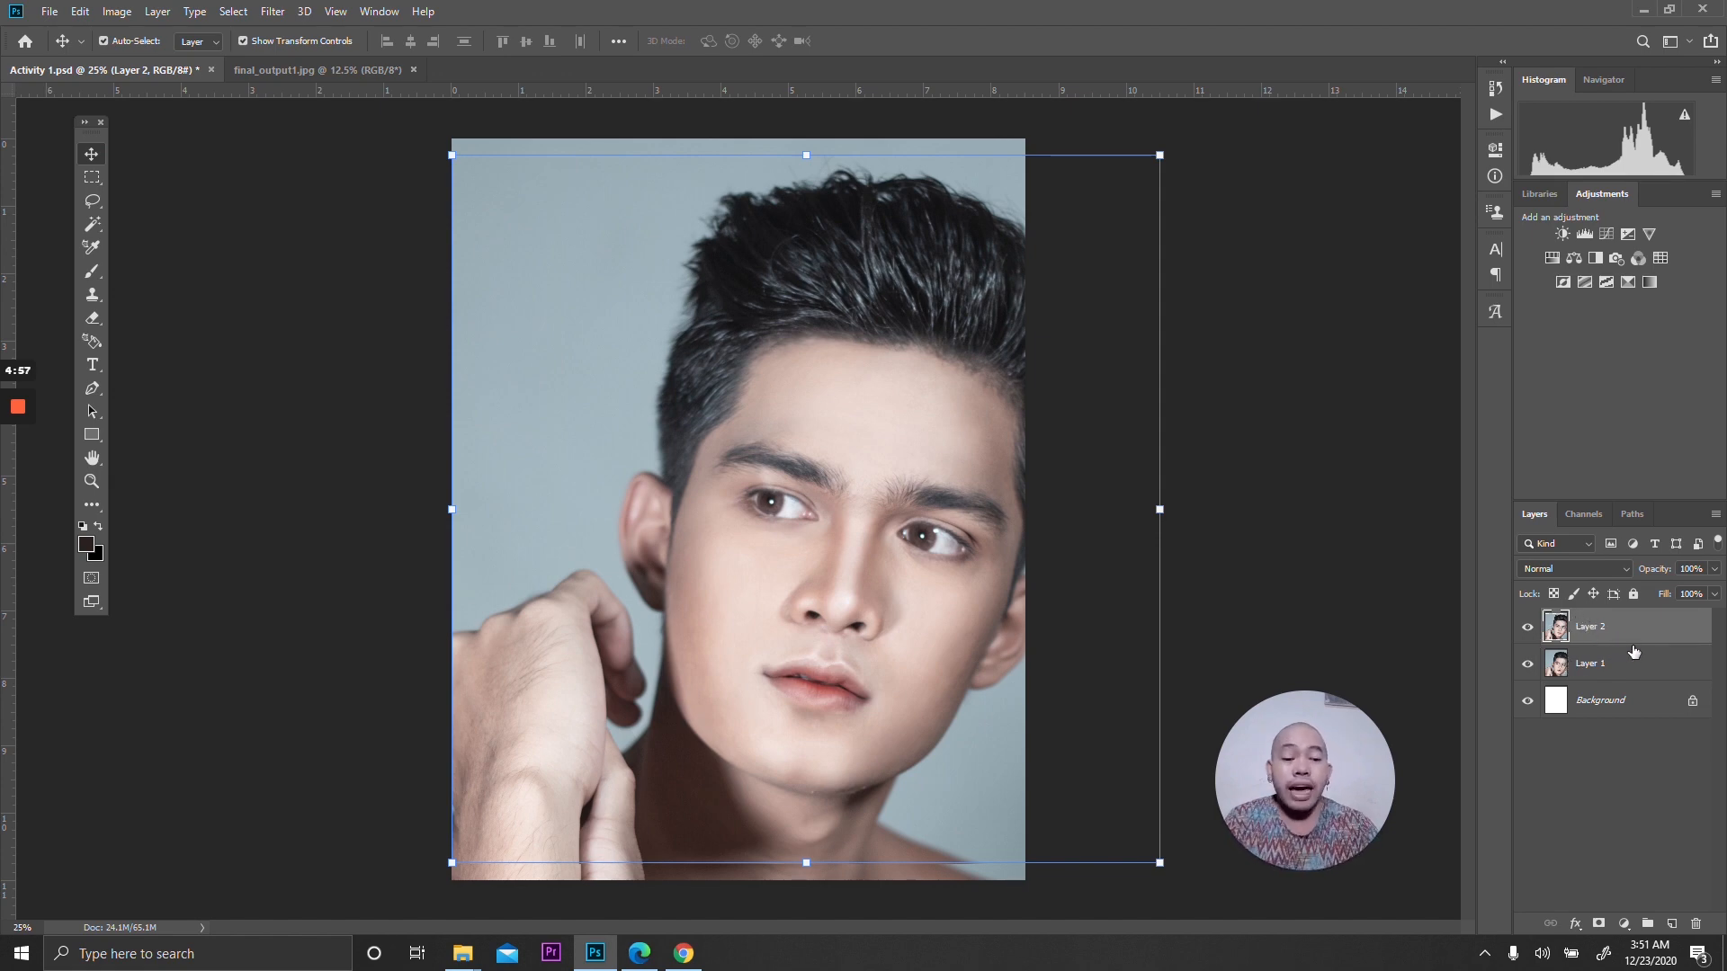
pyautogui.moveTo(840, 504); pyautogui.dragTo(946, 468)
pyautogui.moveTo(607, 458); pyautogui.dragTo(791, 385)
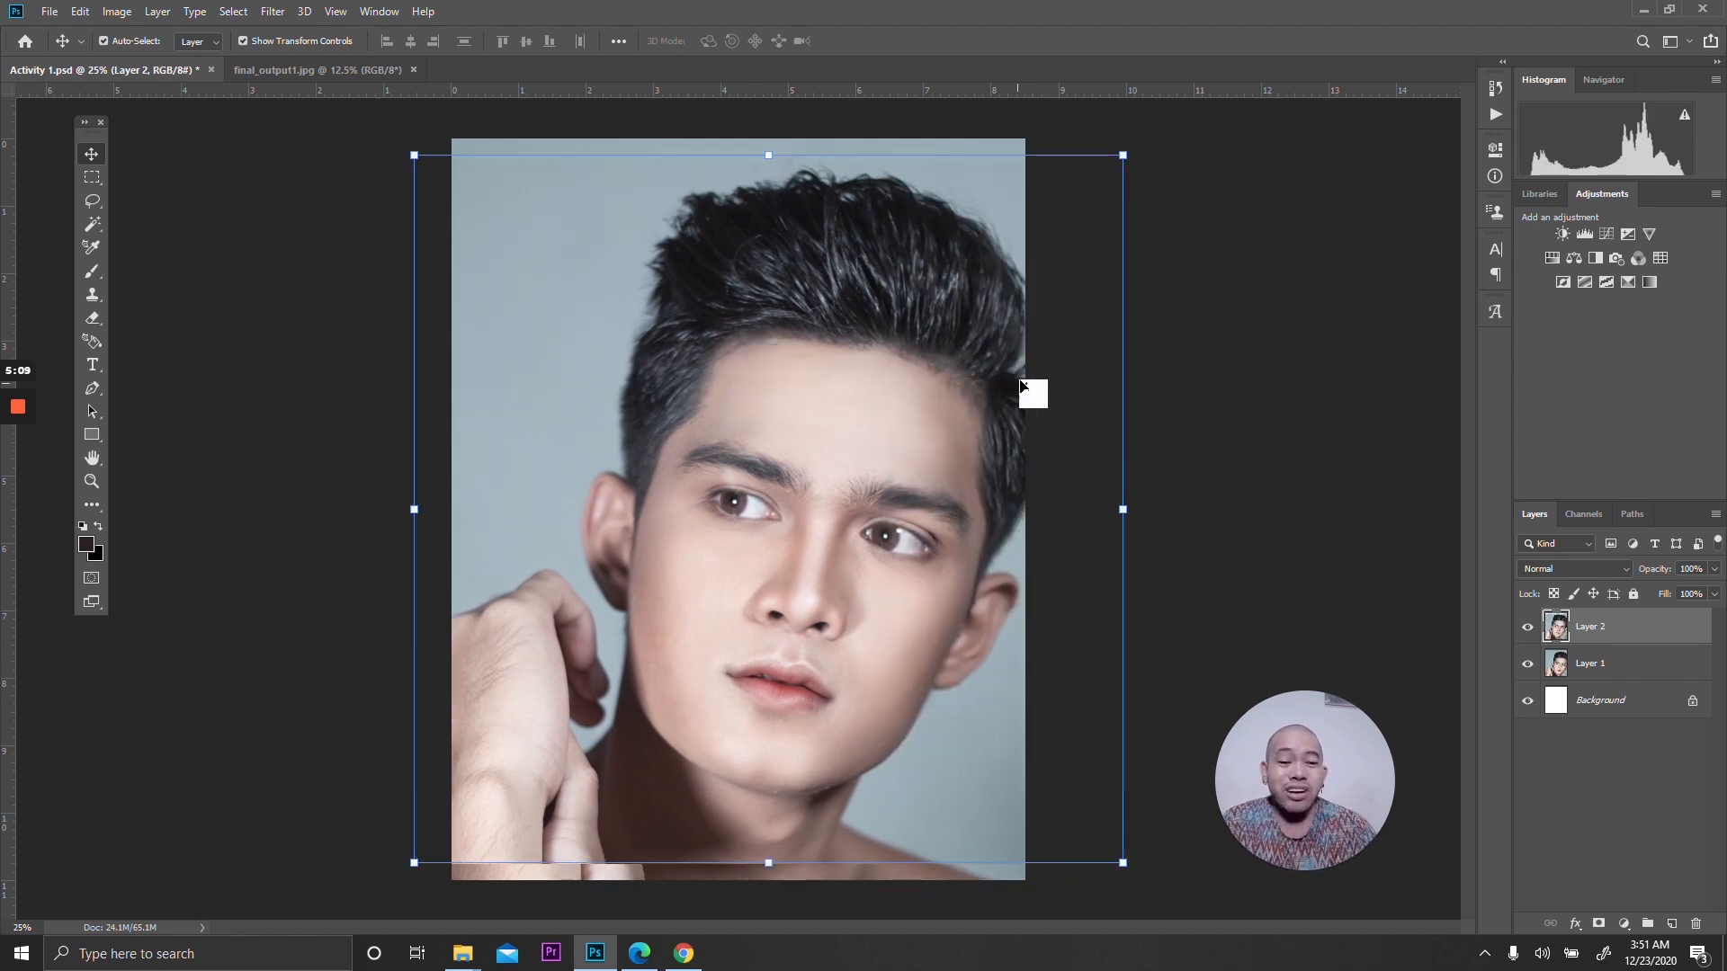
pyautogui.moveTo(922, 413); pyautogui.dragTo(918, 371)
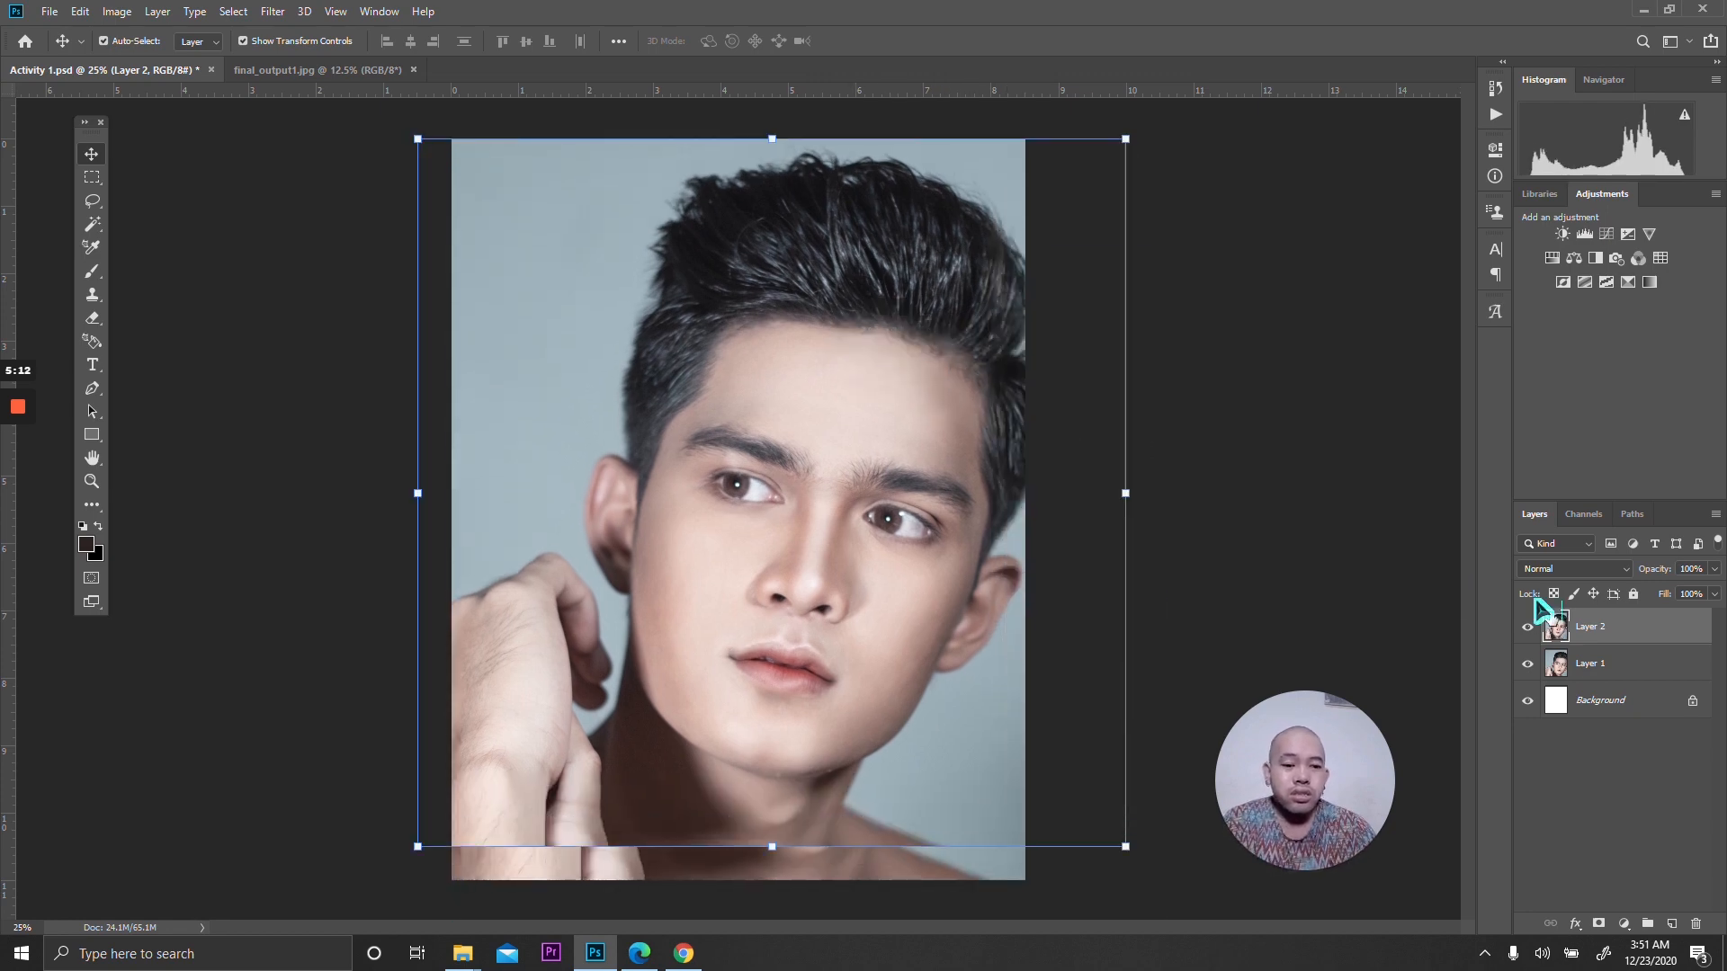
# Scale Layer 2 down to 35.80% and place it over the lower-right part of the page.
pyautogui.moveTo(1129, 138); pyautogui.dragTo(771, 494)
pyautogui.moveTo(732, 567); pyautogui.dragTo(900, 396)
pyautogui.moveTo(804, 251); pyautogui.dragTo(797, 192)
pyautogui.moveTo(845, 457); pyautogui.dragTo(789, 528)
pyautogui.moveTo(962, 259); pyautogui.dragTo(845, 387)
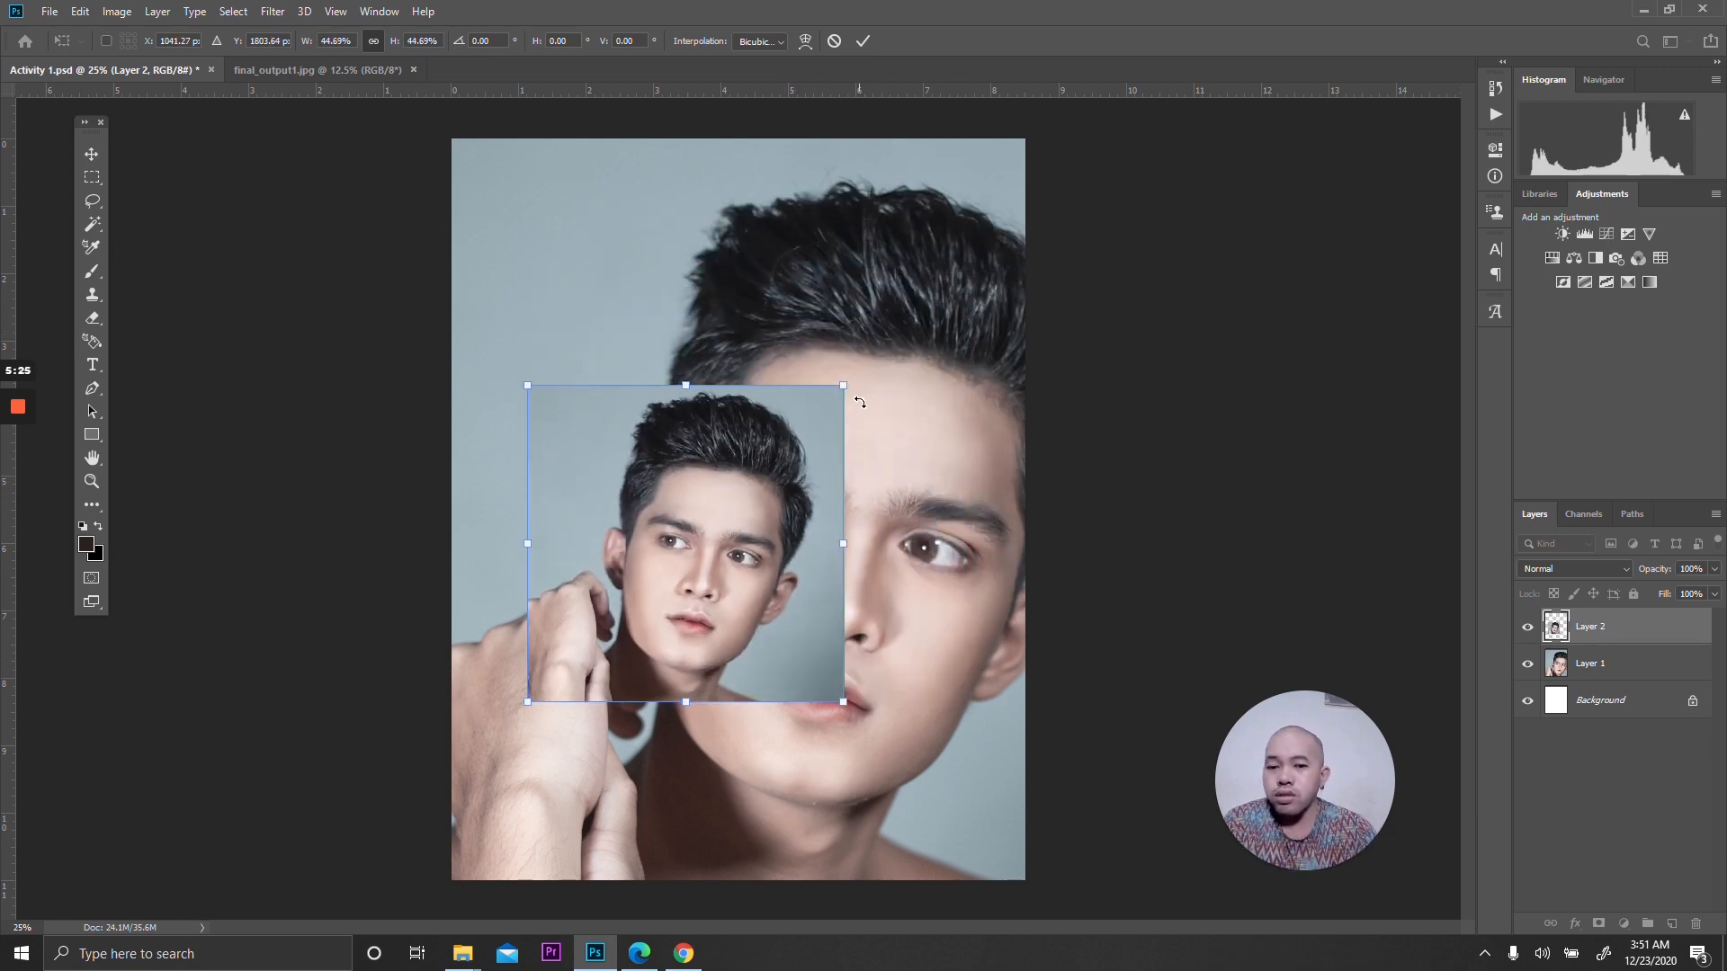
pyautogui.moveTo(846, 549); pyautogui.dragTo(1015, 540)
pyautogui.moveTo(899, 540); pyautogui.dragTo(947, 450)
pyautogui.moveTo(1046, 236); pyautogui.dragTo(861, 644)
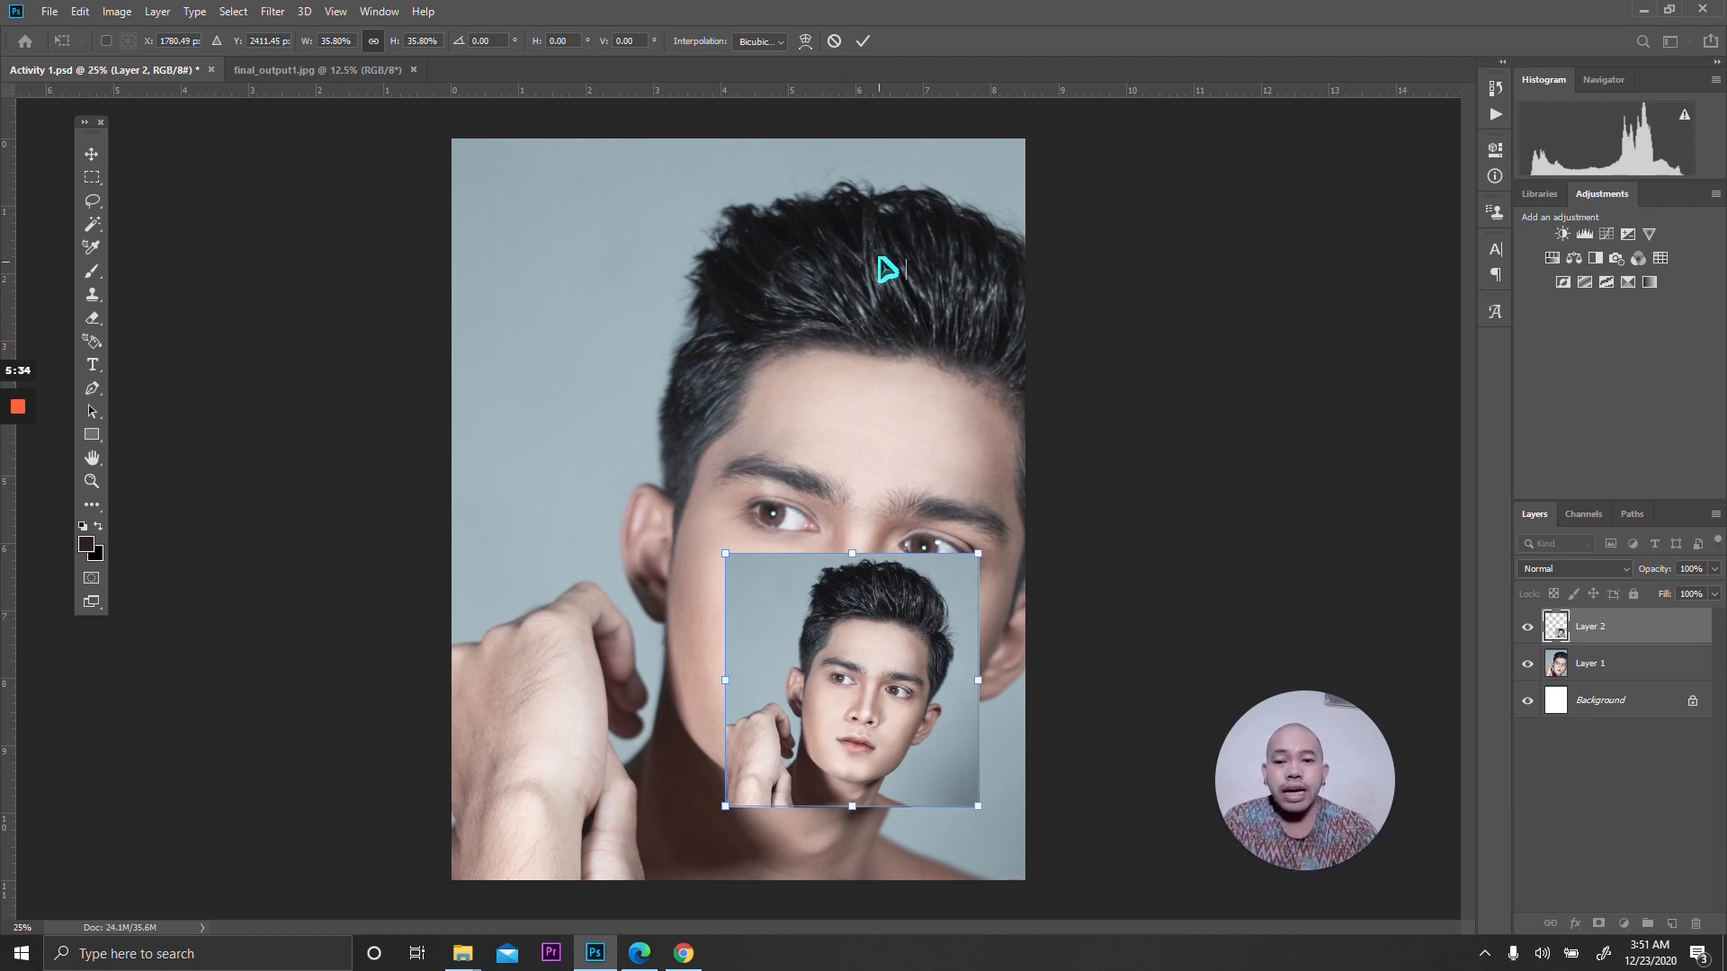
pyautogui.press('Return')
# Scale Layer 1 down to 42.69% and place it in the upper-left corner of the page.
pyautogui.click(887, 293)
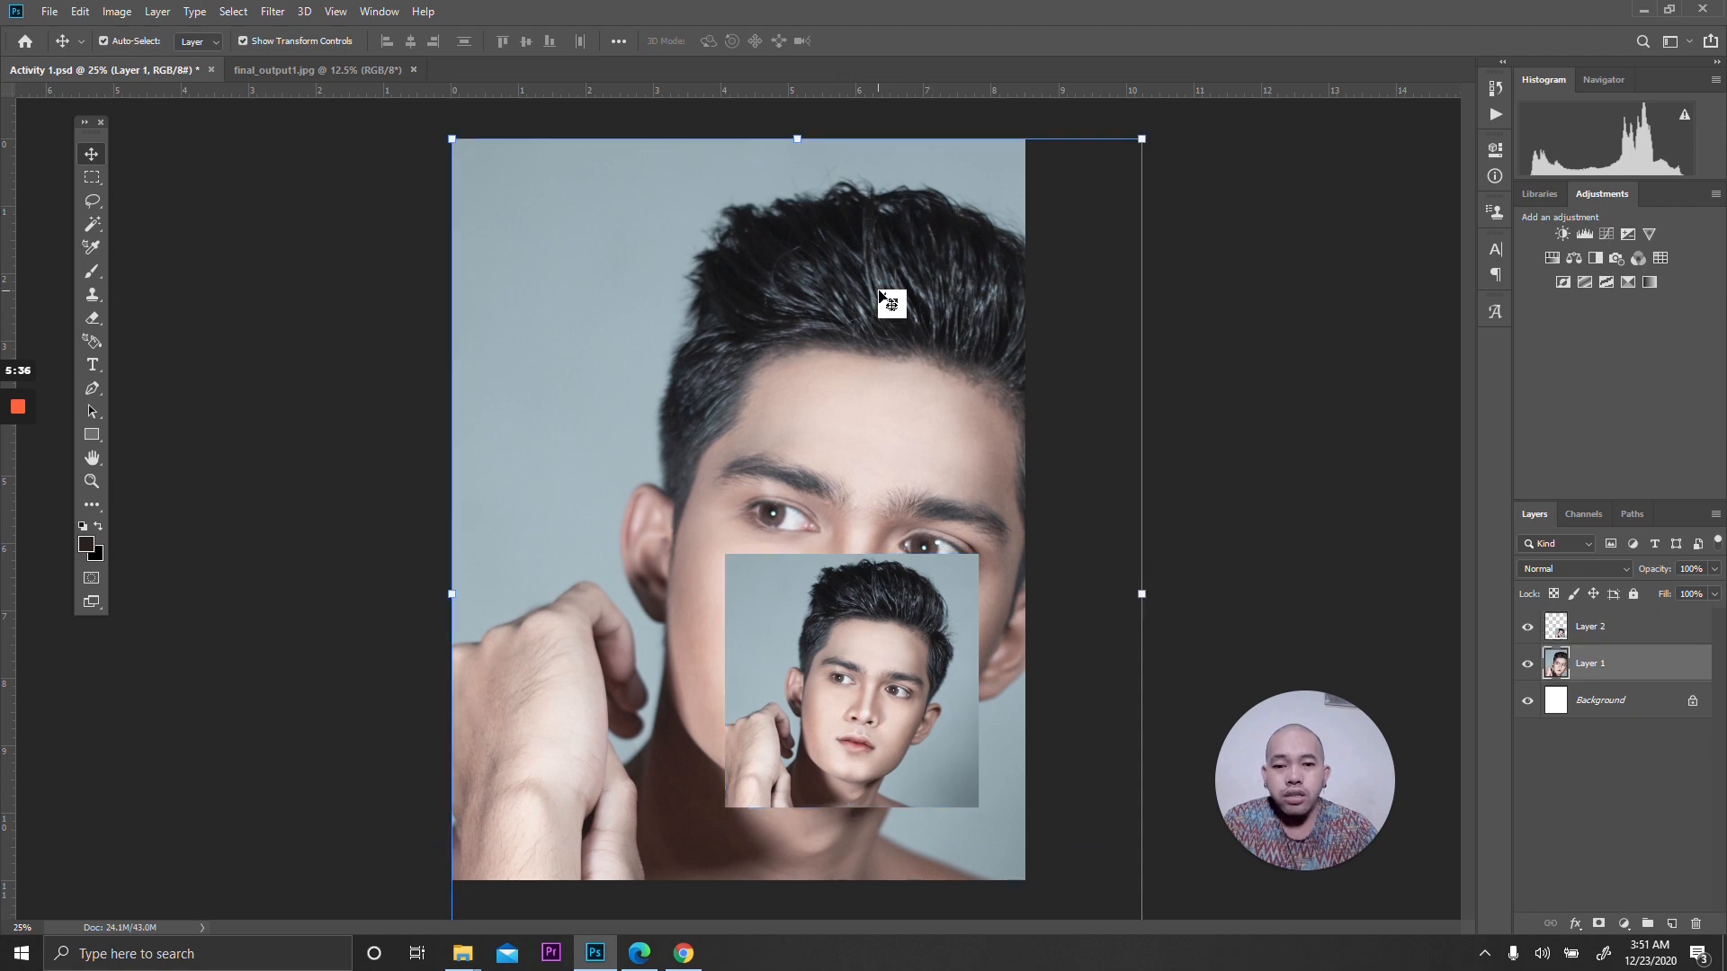
pyautogui.moveTo(1142, 142); pyautogui.dragTo(746, 663)
pyautogui.moveTo(590, 696); pyautogui.dragTo(602, 188)
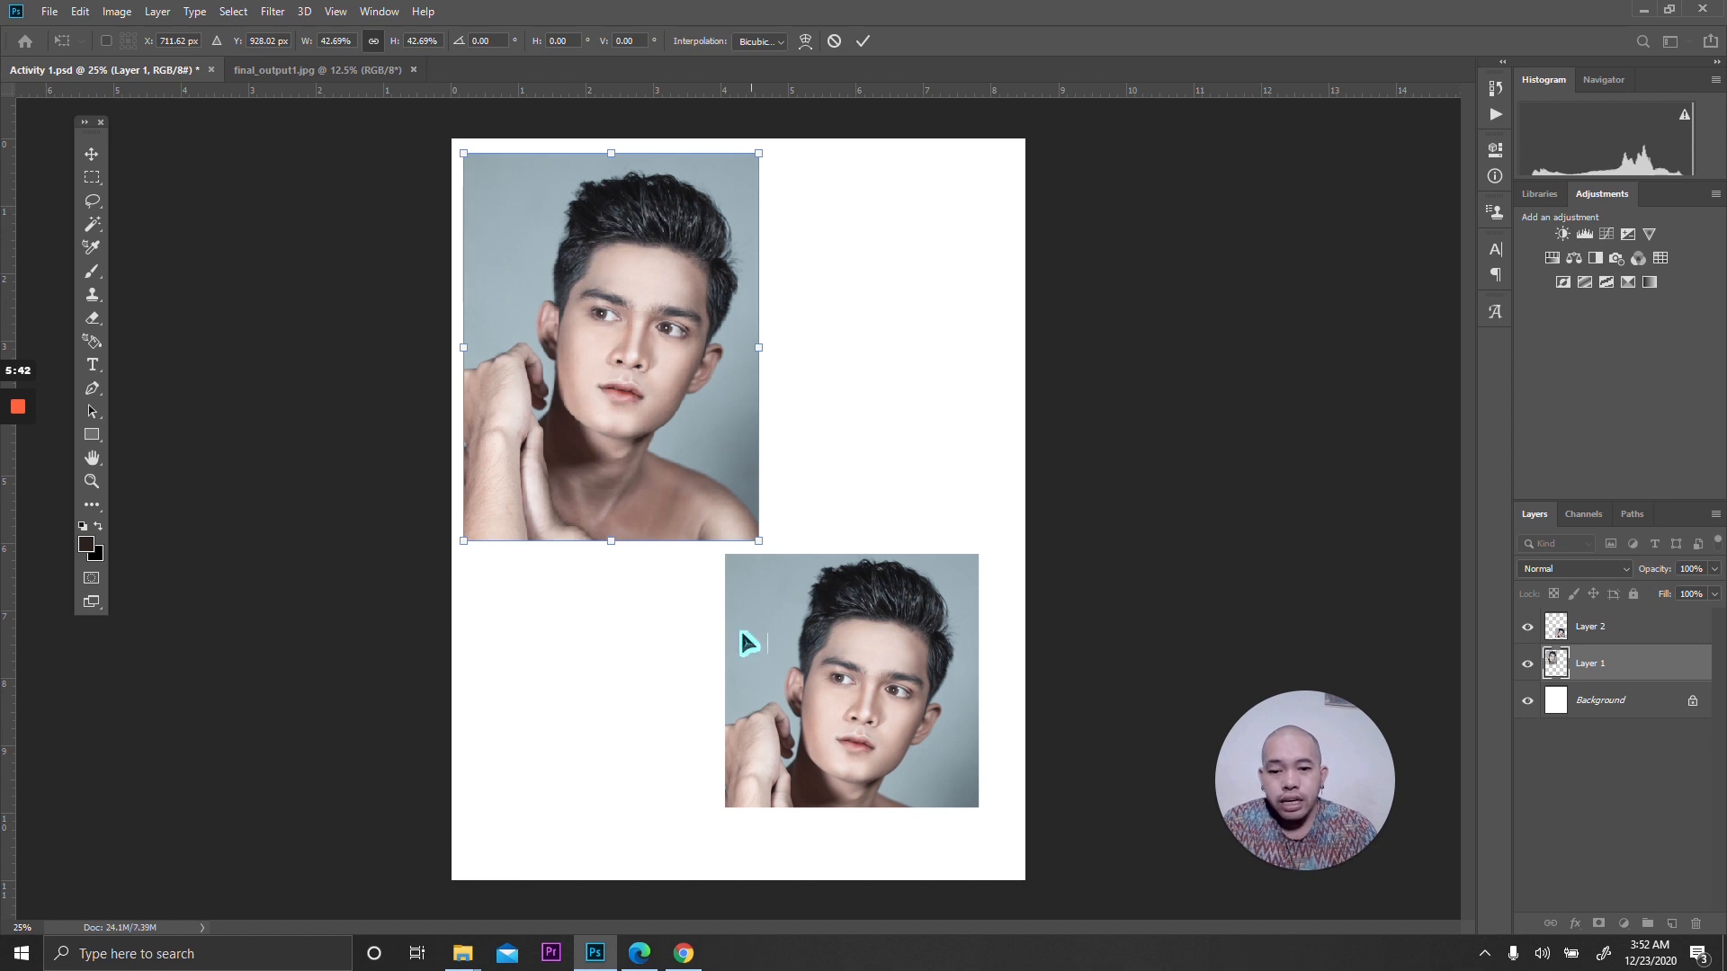
pyautogui.press('Return')
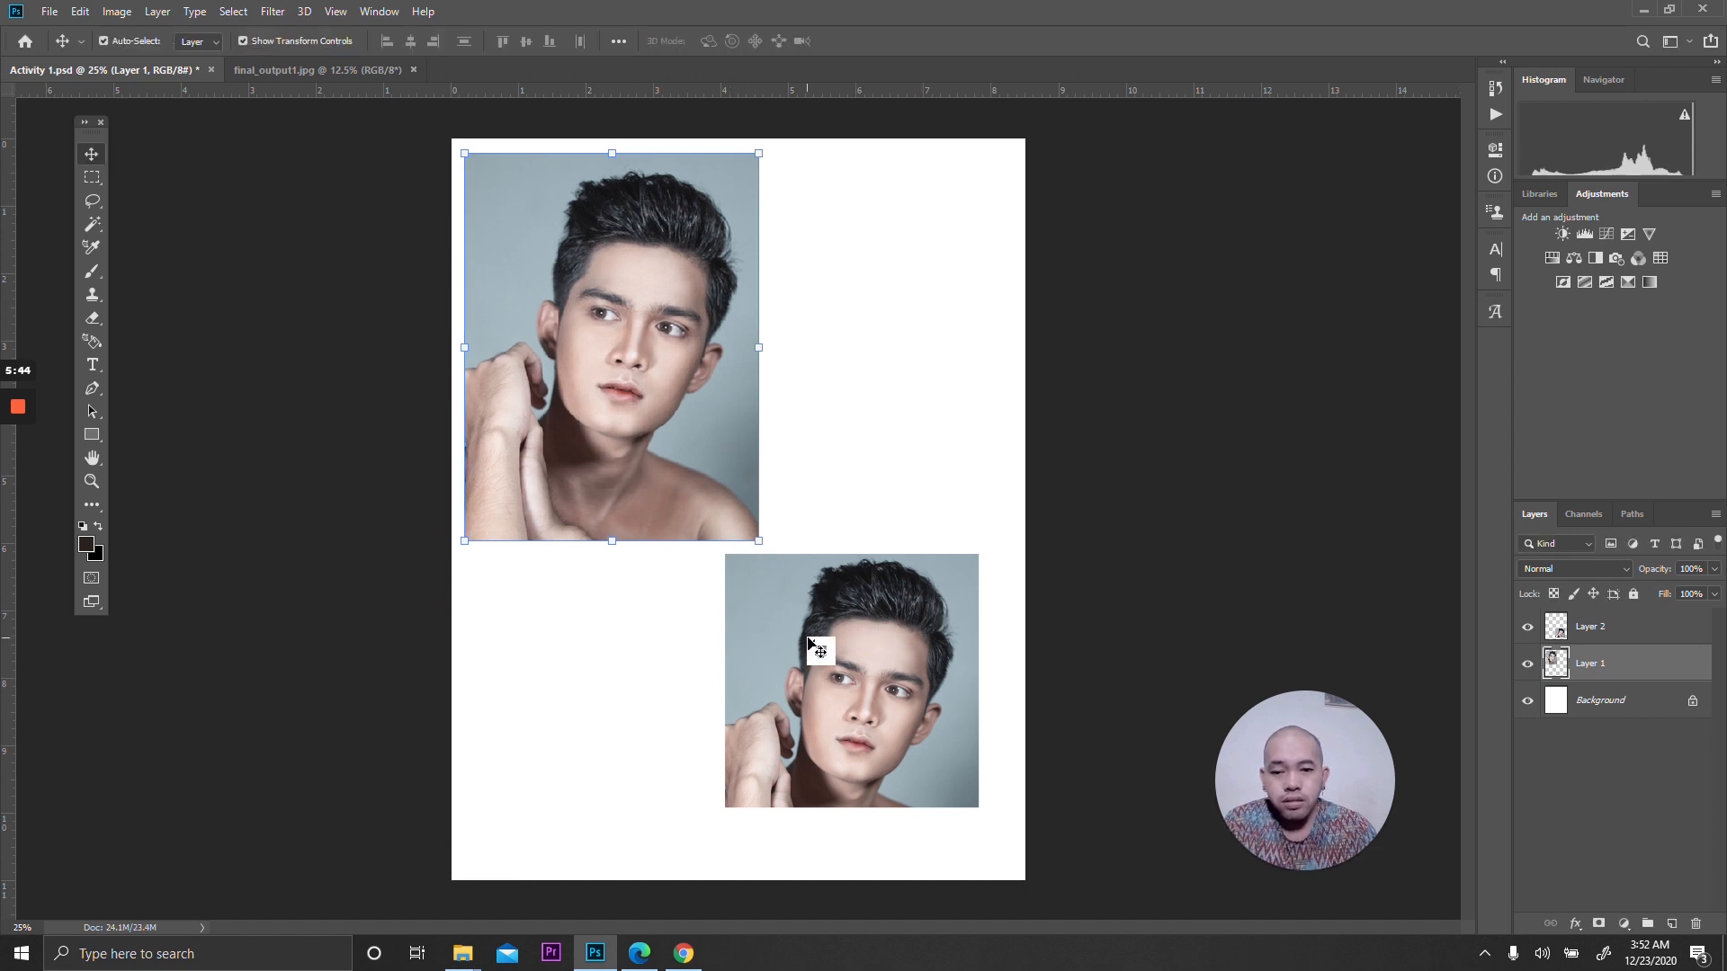
# Scale Layer 2 to 92.56% and place it in the page's upper-right corner, level with the top of Layer 1.
pyautogui.click(809, 636)
pyautogui.moveTo(726, 554); pyautogui.dragTo(764, 591)
pyautogui.moveTo(873, 690); pyautogui.dragTo(884, 252)
pyautogui.moveTo(987, 367); pyautogui.dragTo(1009, 387)
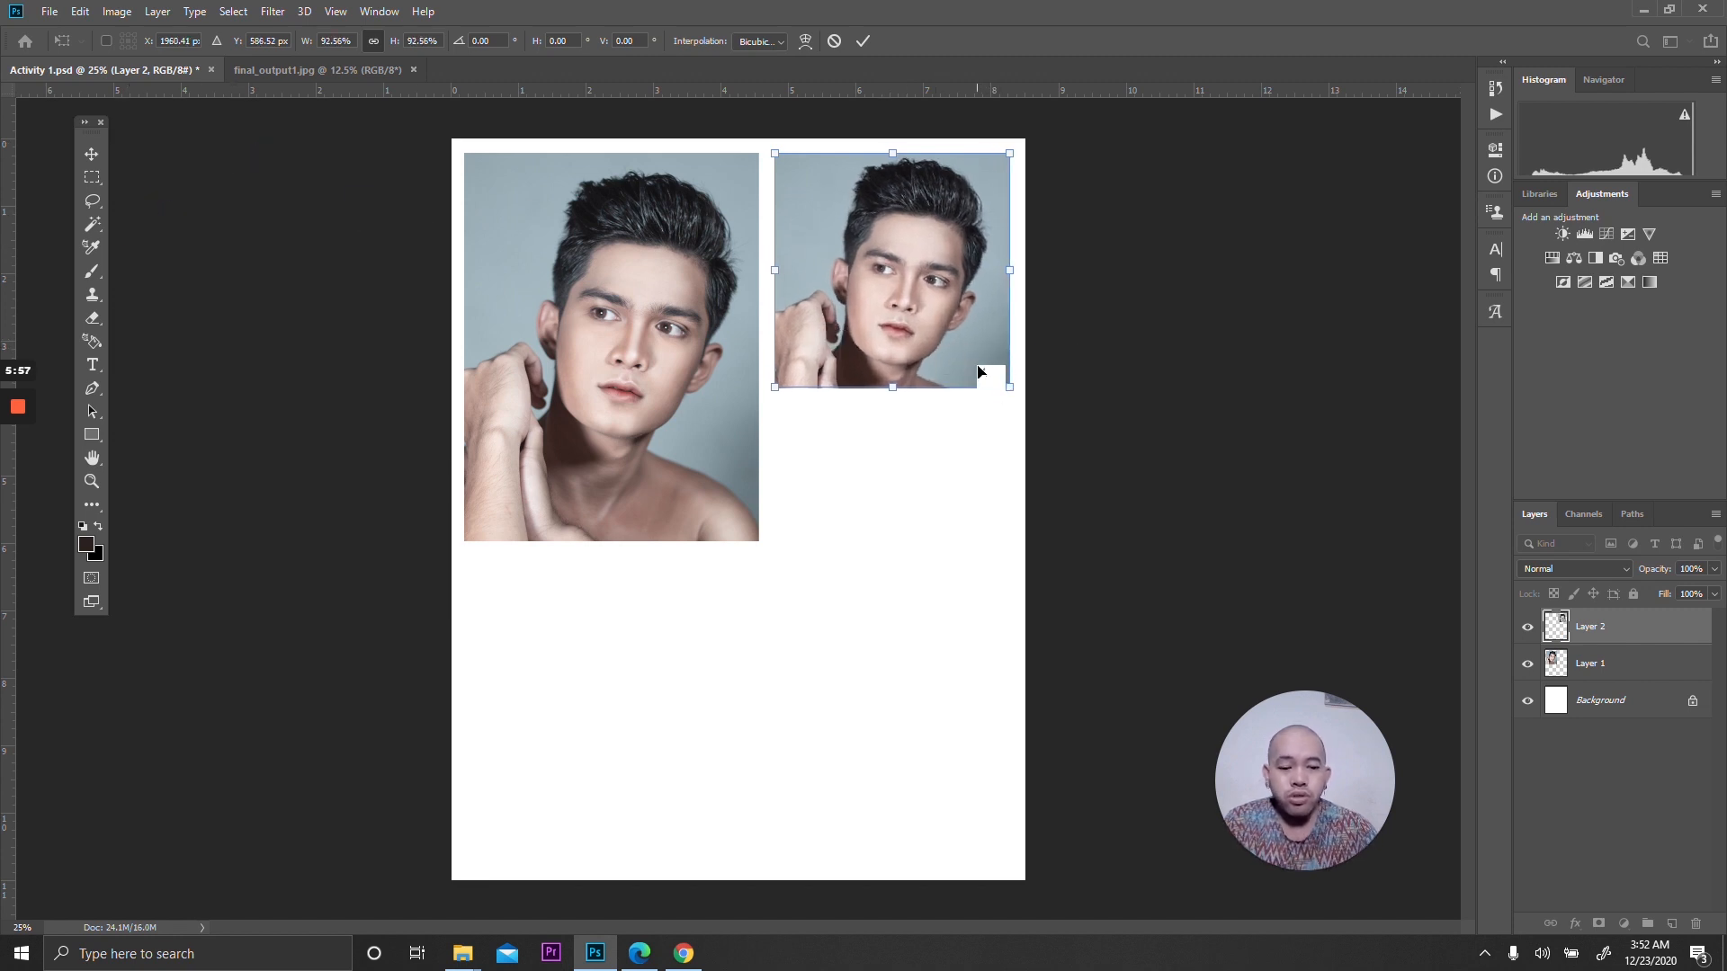
pyautogui.press('Return')
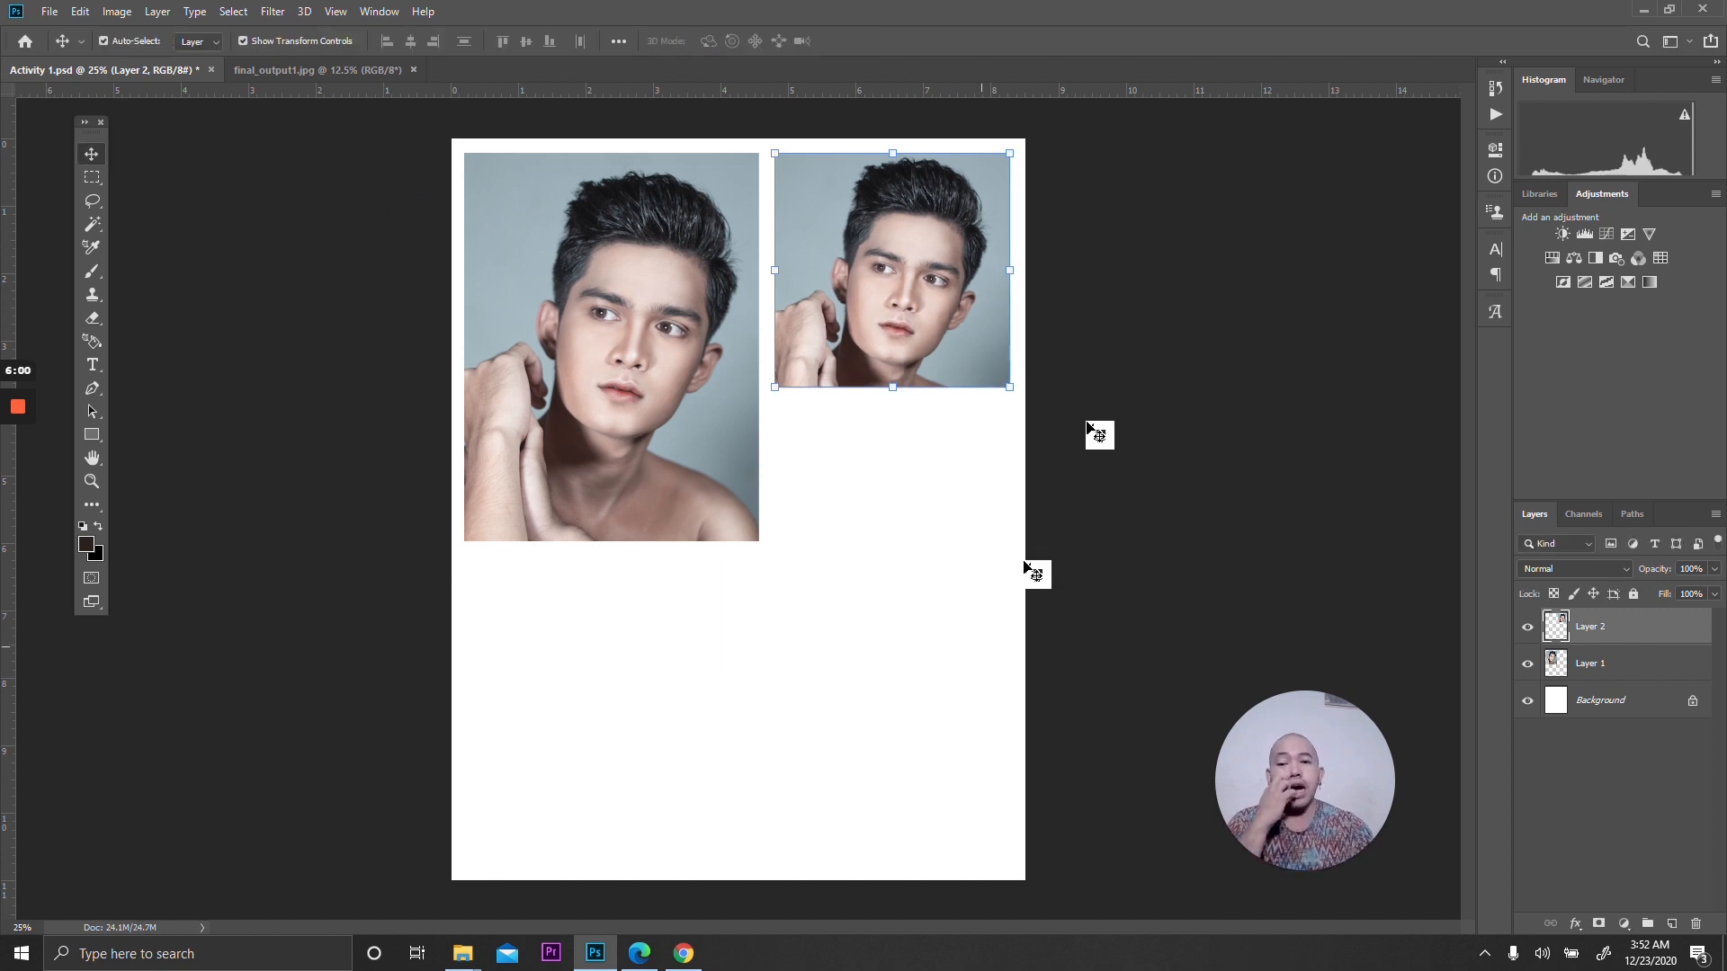
# Activate the Elliptical Marquee Tool, switch to final_output1.jpg, and replace the square selection with an oval around the man's head.
pyautogui.click(103, 180)
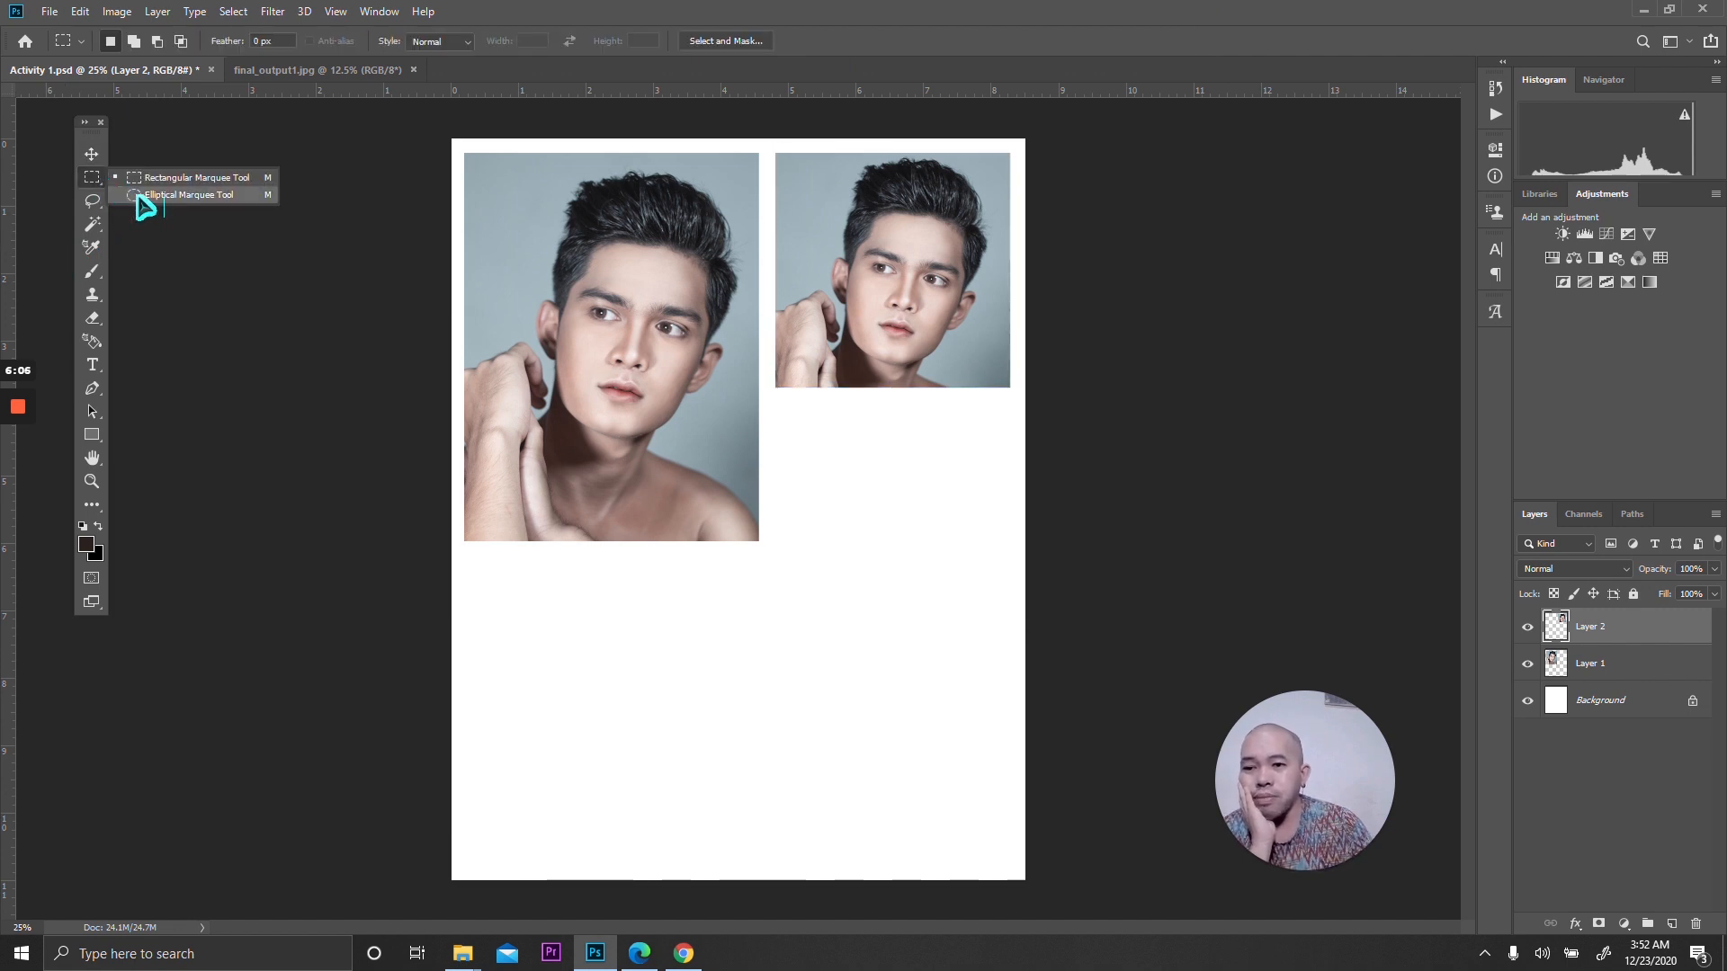
pyautogui.click(143, 195)
pyautogui.click(350, 69)
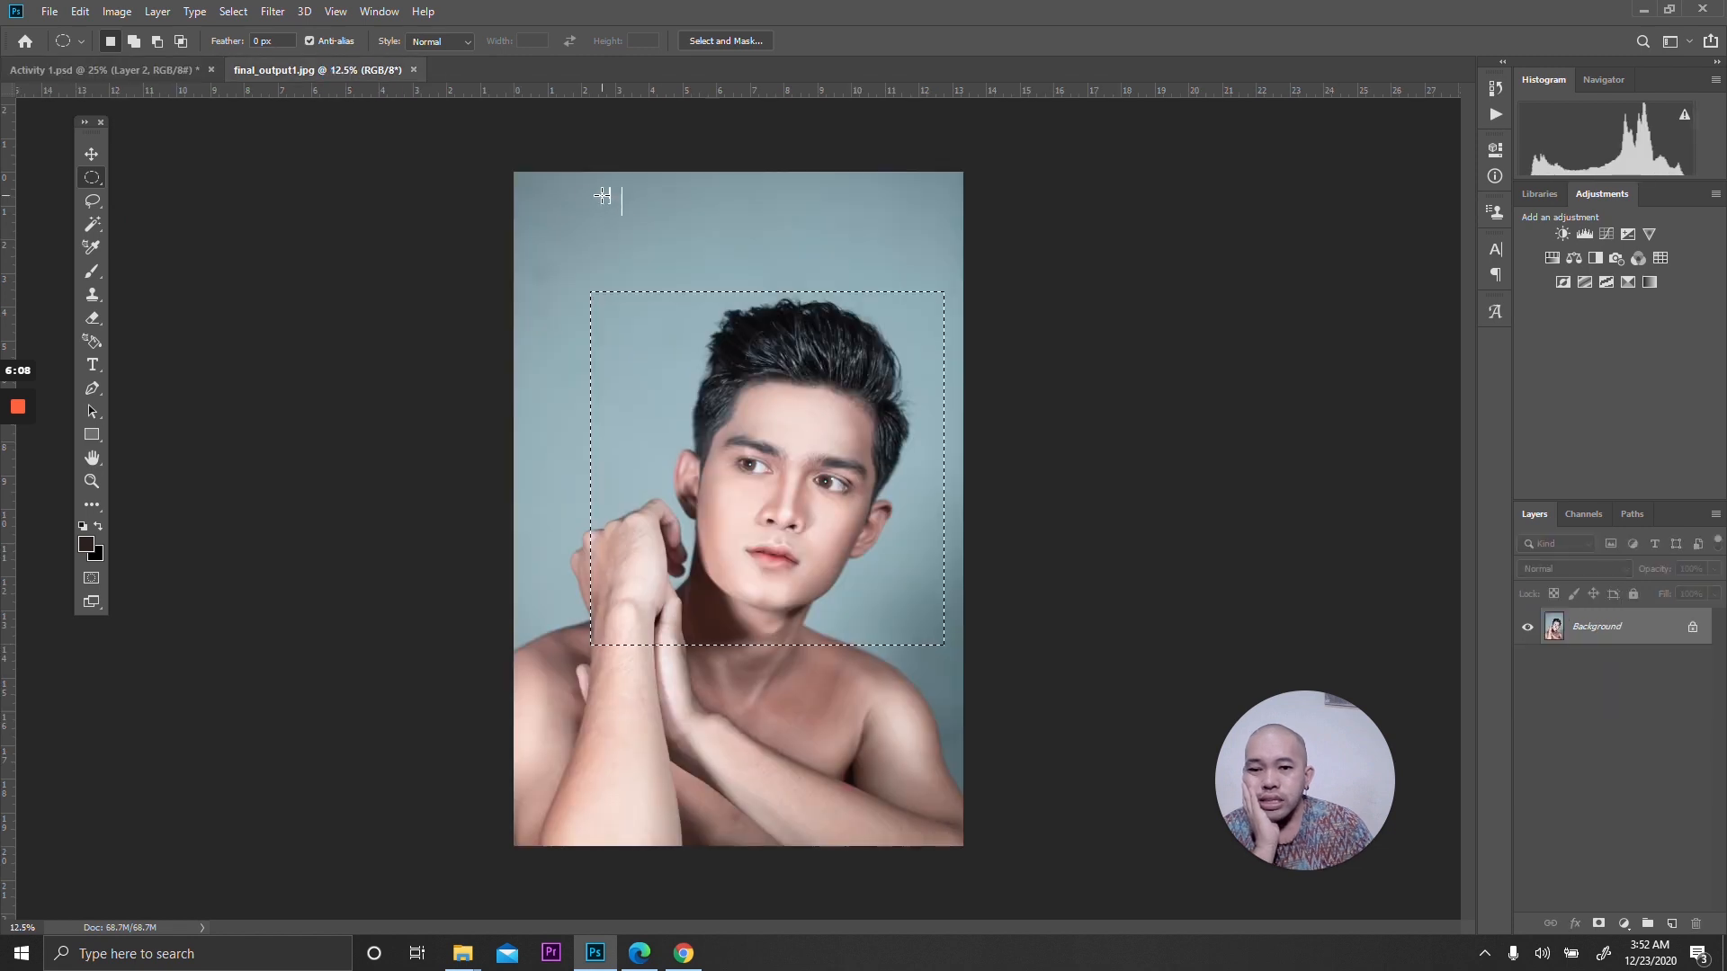
pyautogui.click(653, 240)
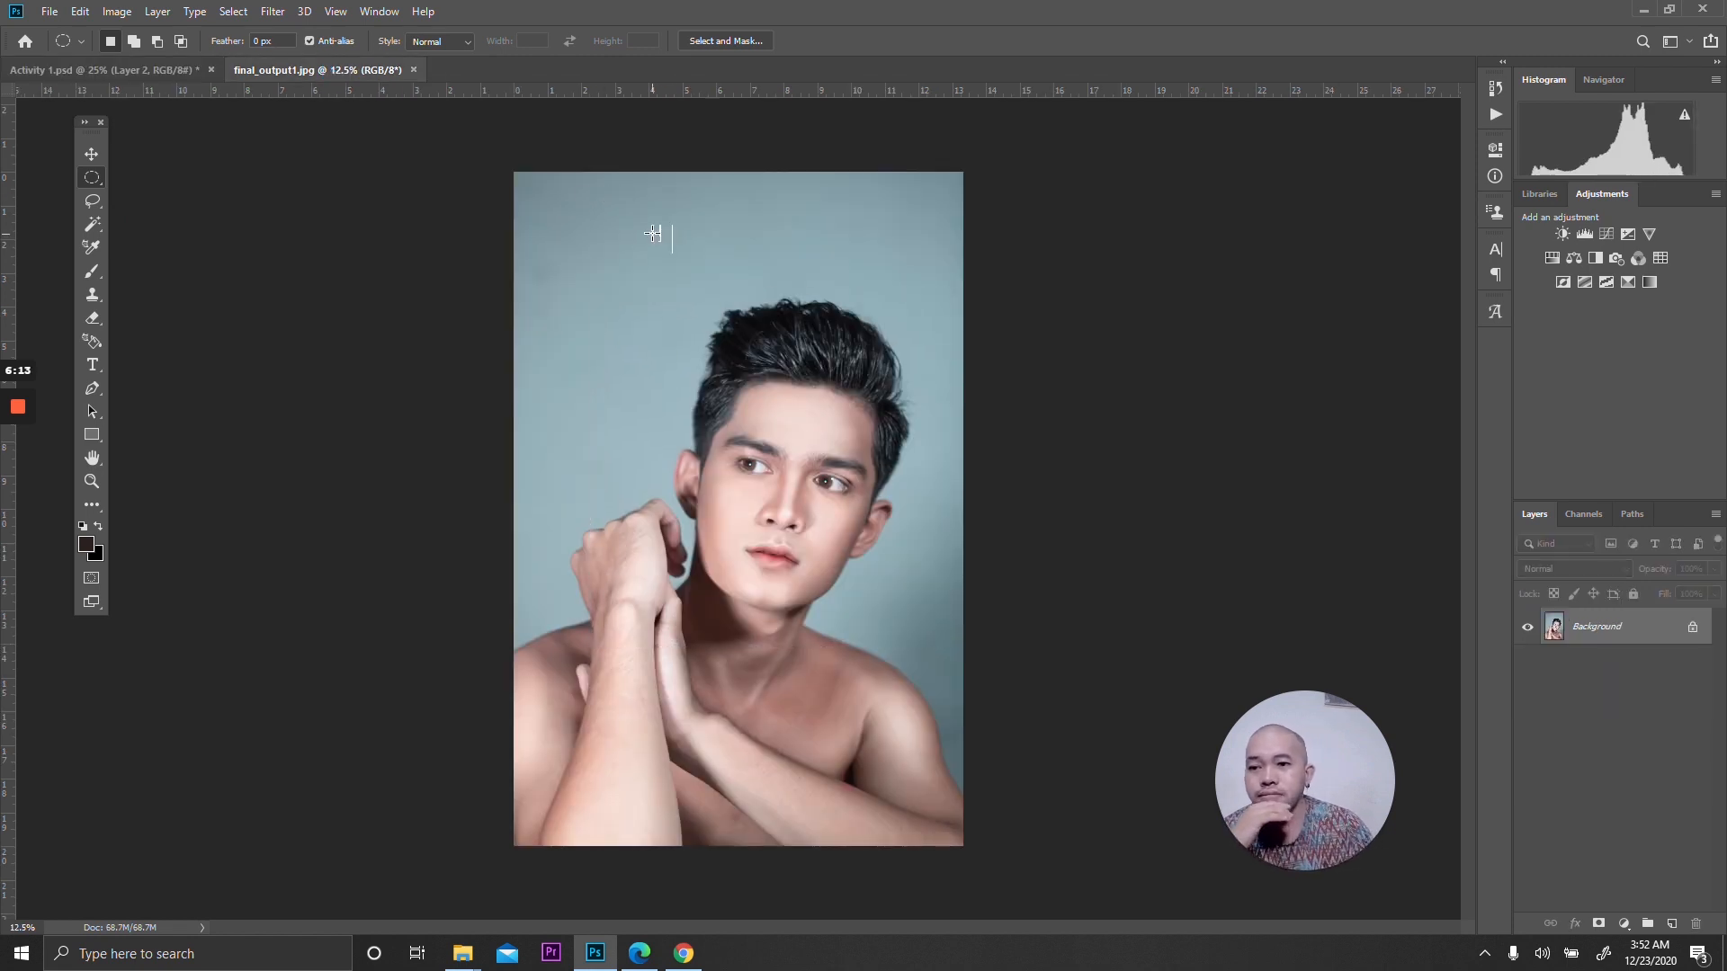
pyautogui.moveTo(626, 258); pyautogui.dragTo(947, 683)
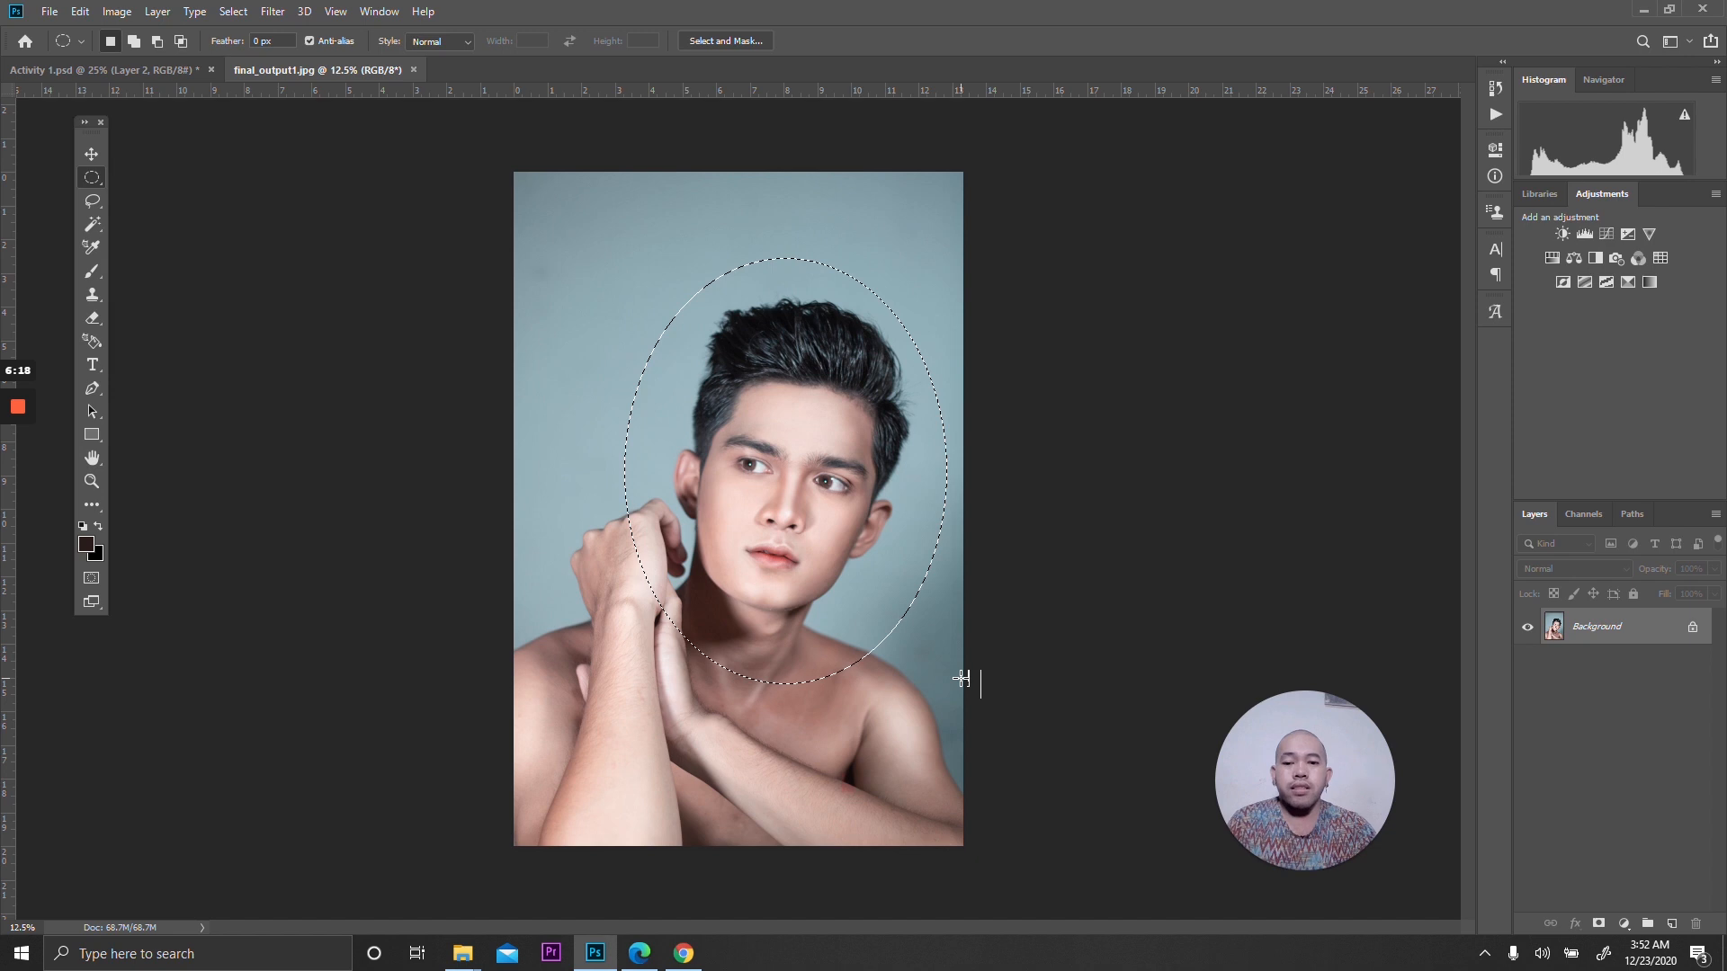
# Replace the oval with a circular selection around the head, and add an overlapping circle at its upper left.
pyautogui.click(615, 379)
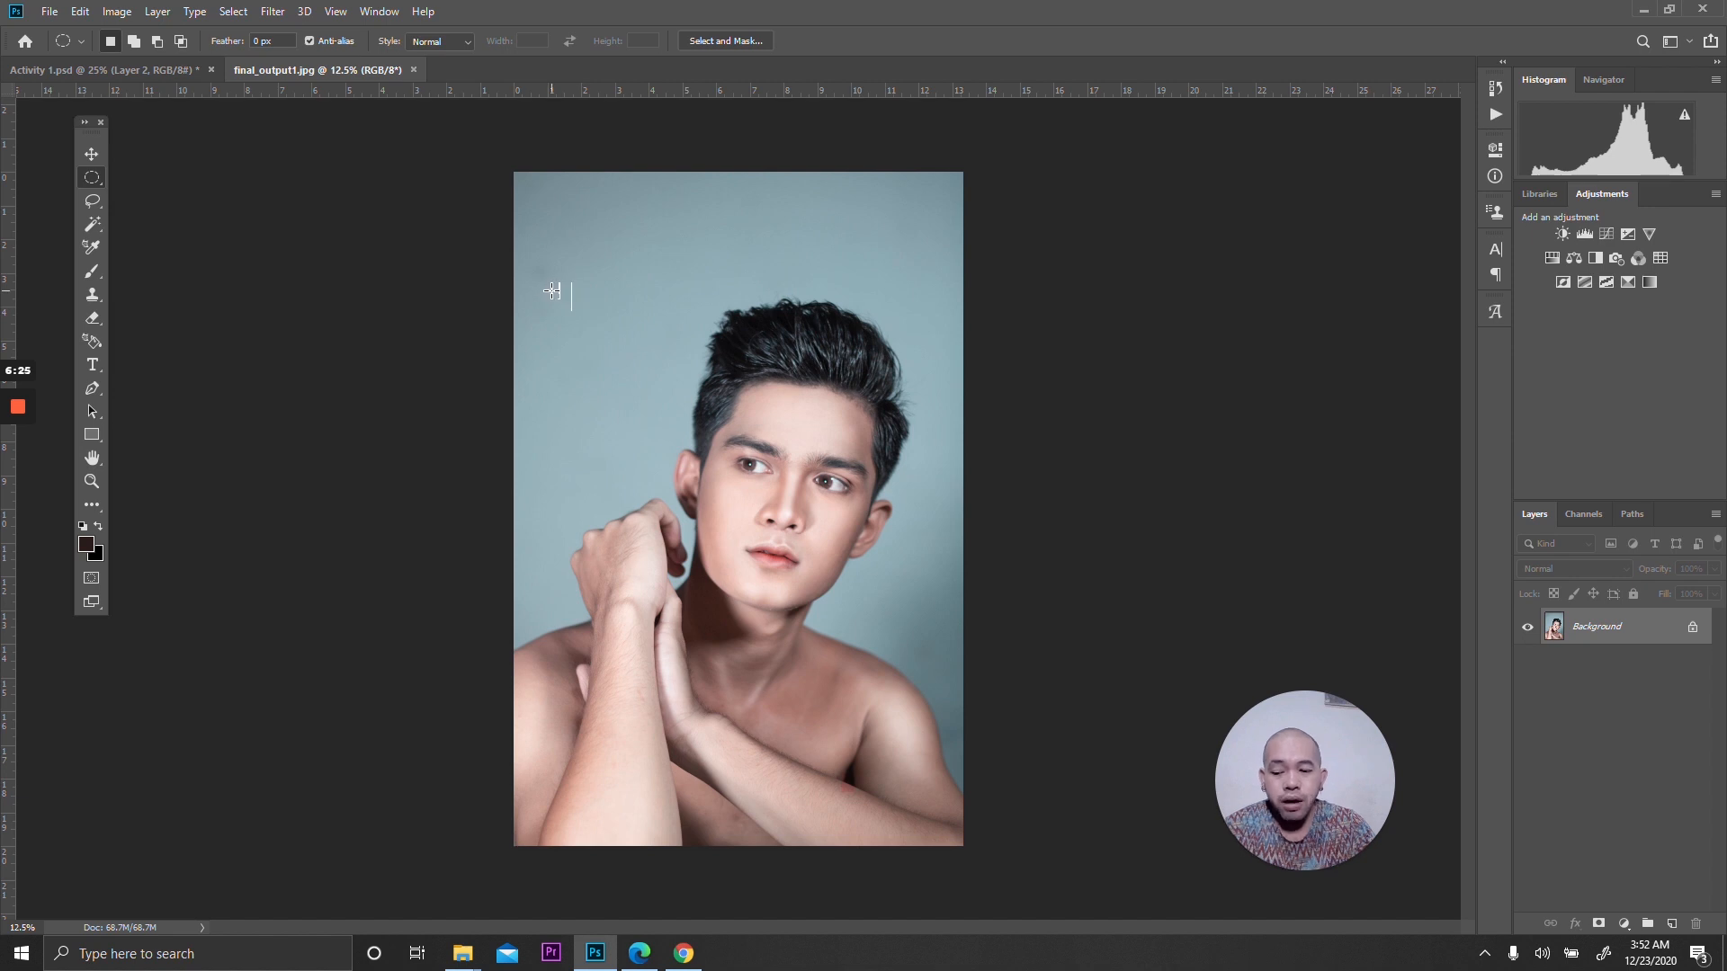
pyautogui.moveTo(570, 271); pyautogui.dragTo(970, 746)
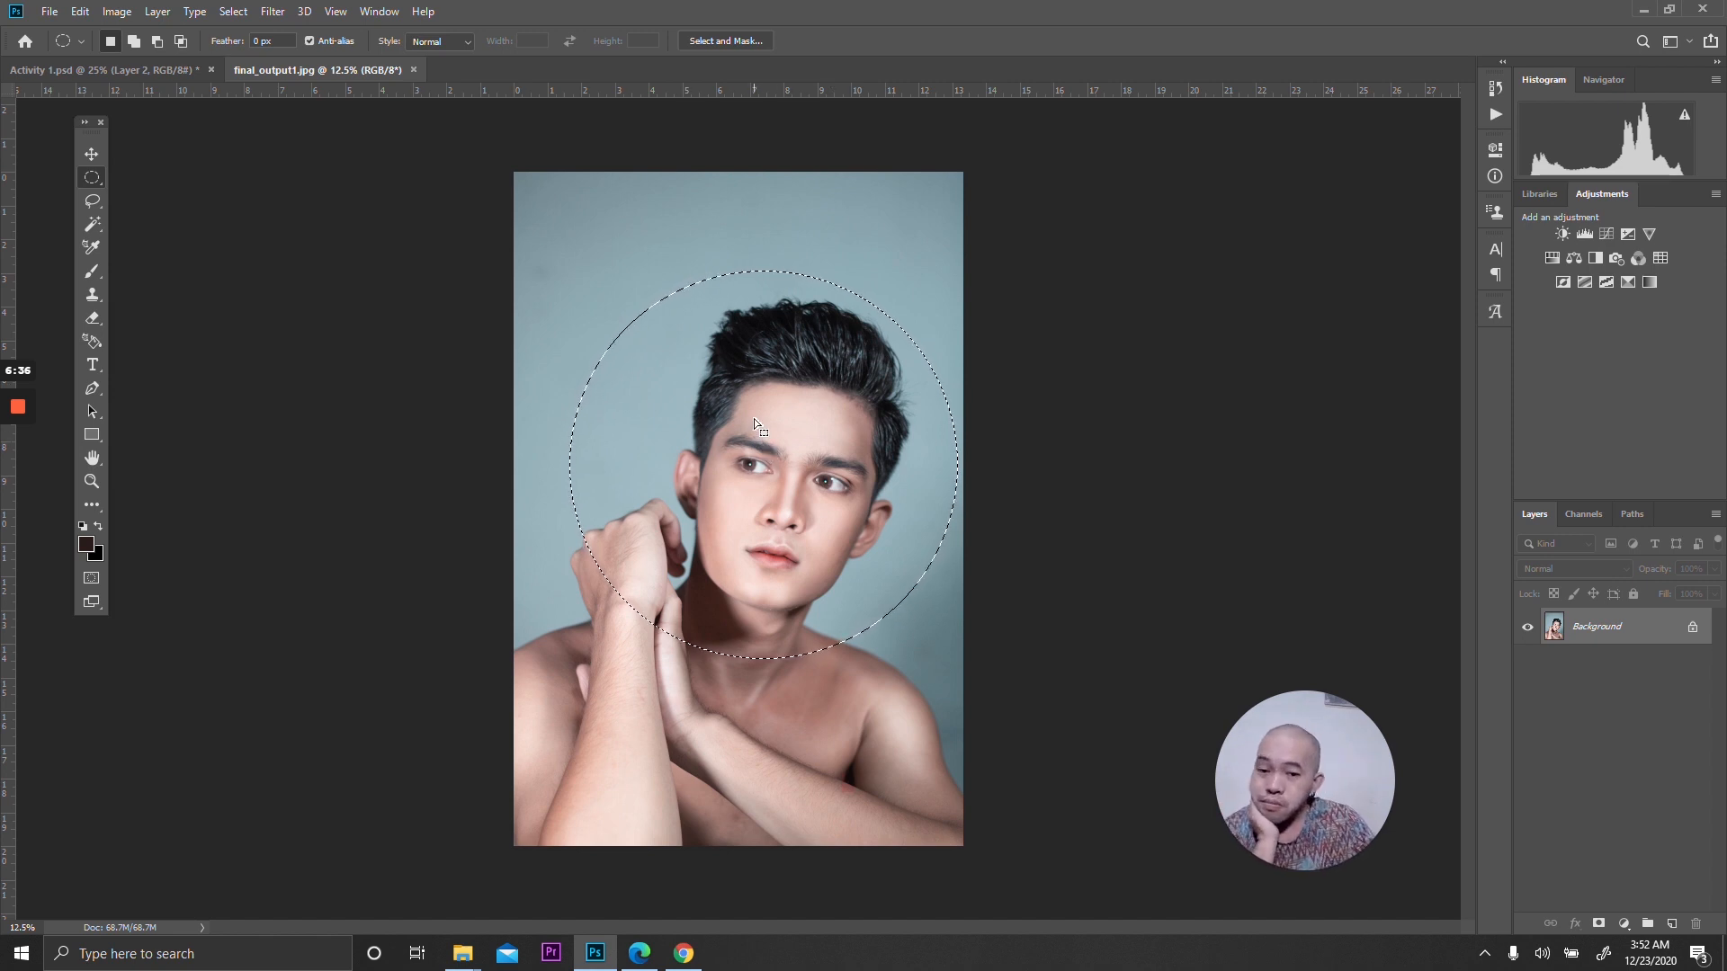
pyautogui.click(135, 41)
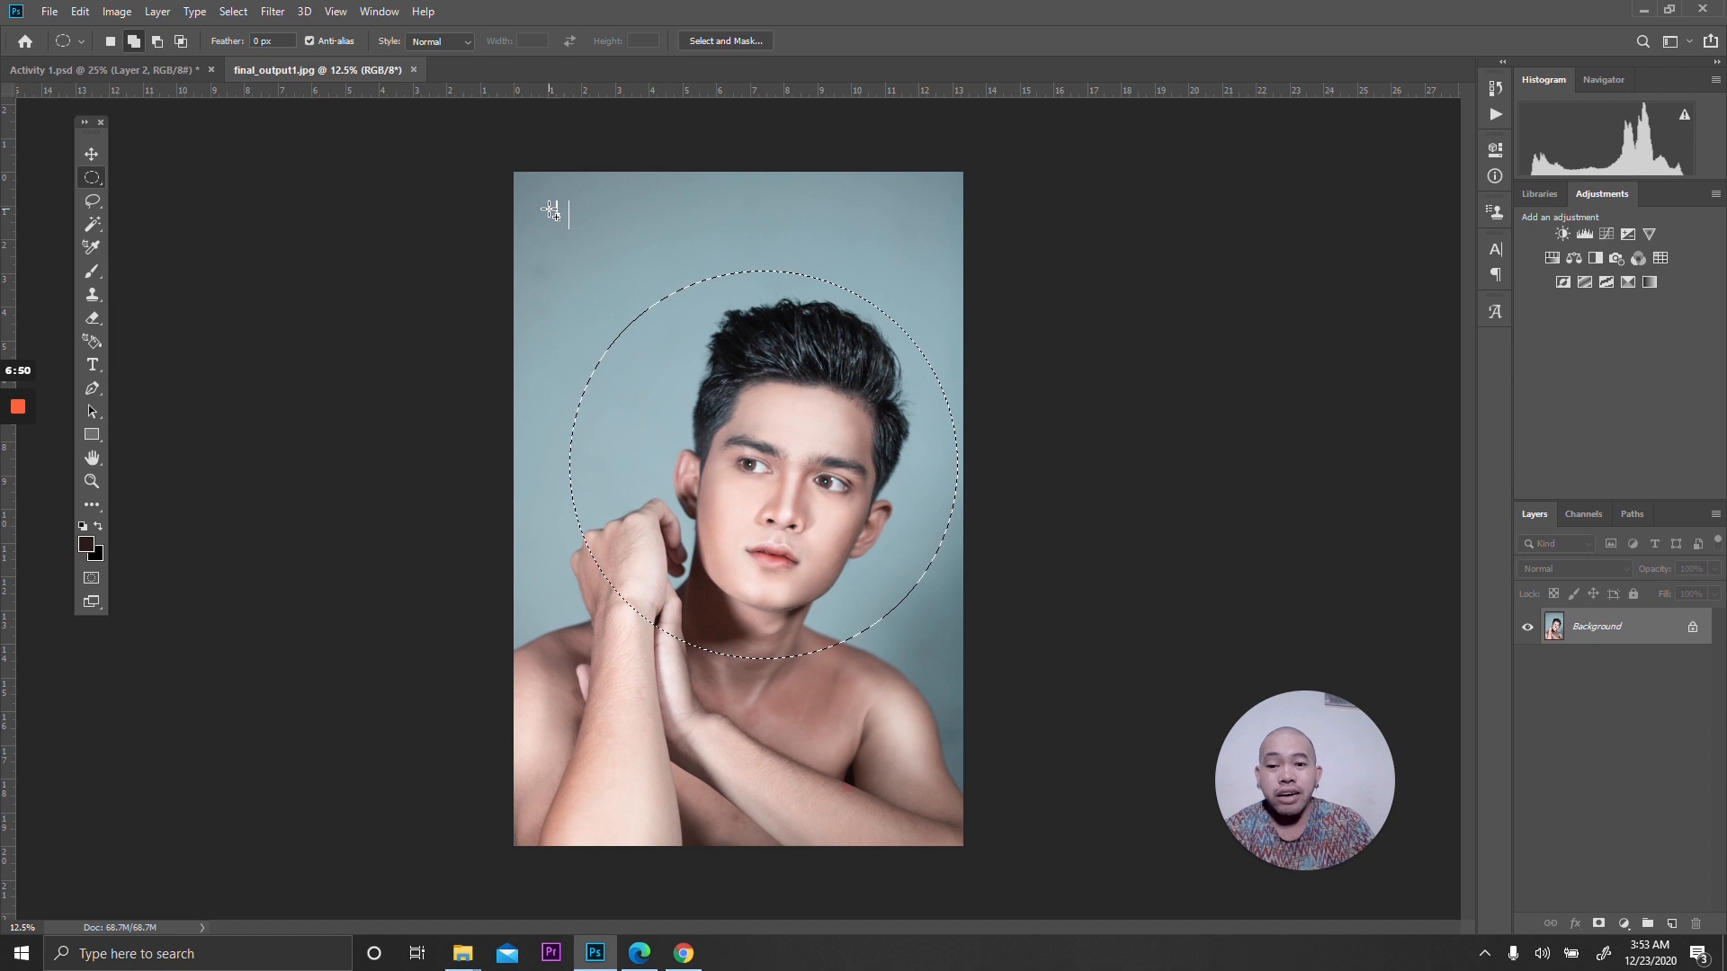
pyautogui.moveTo(633, 314); pyautogui.dragTo(764, 422)
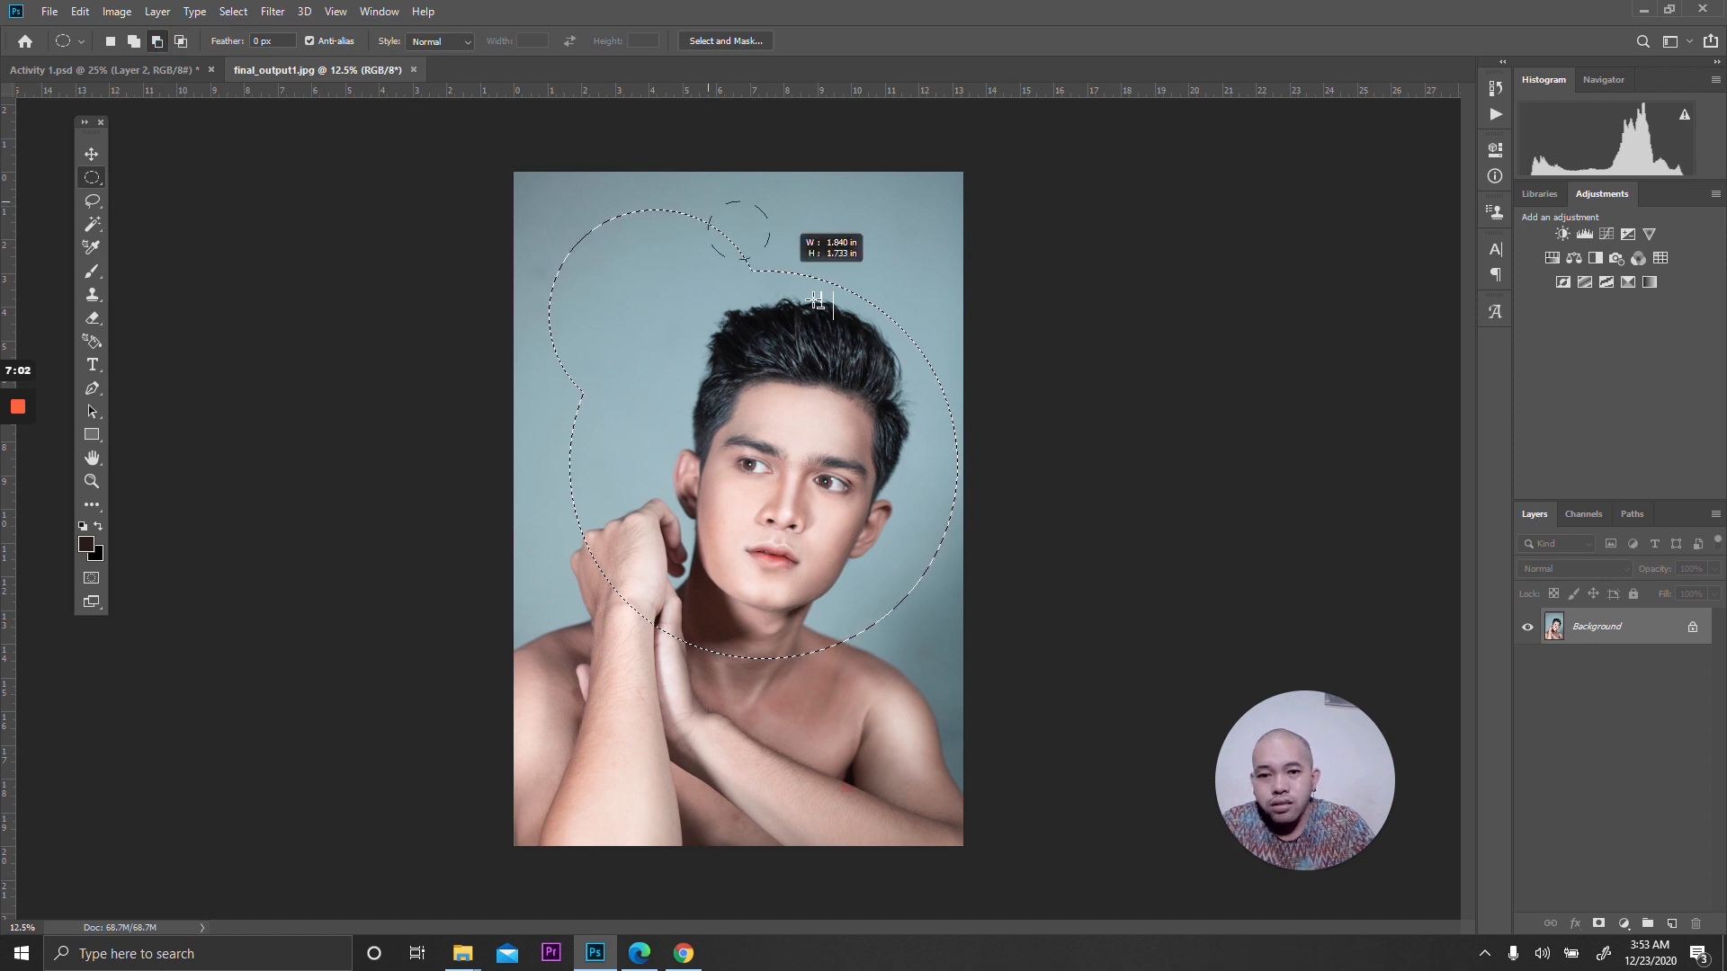
# Subtract an ellipse over the hair from the selection, and intersect the remainder with an ellipse over the arms and chest.
pyautogui.moveTo(706, 196); pyautogui.dragTo(907, 379)
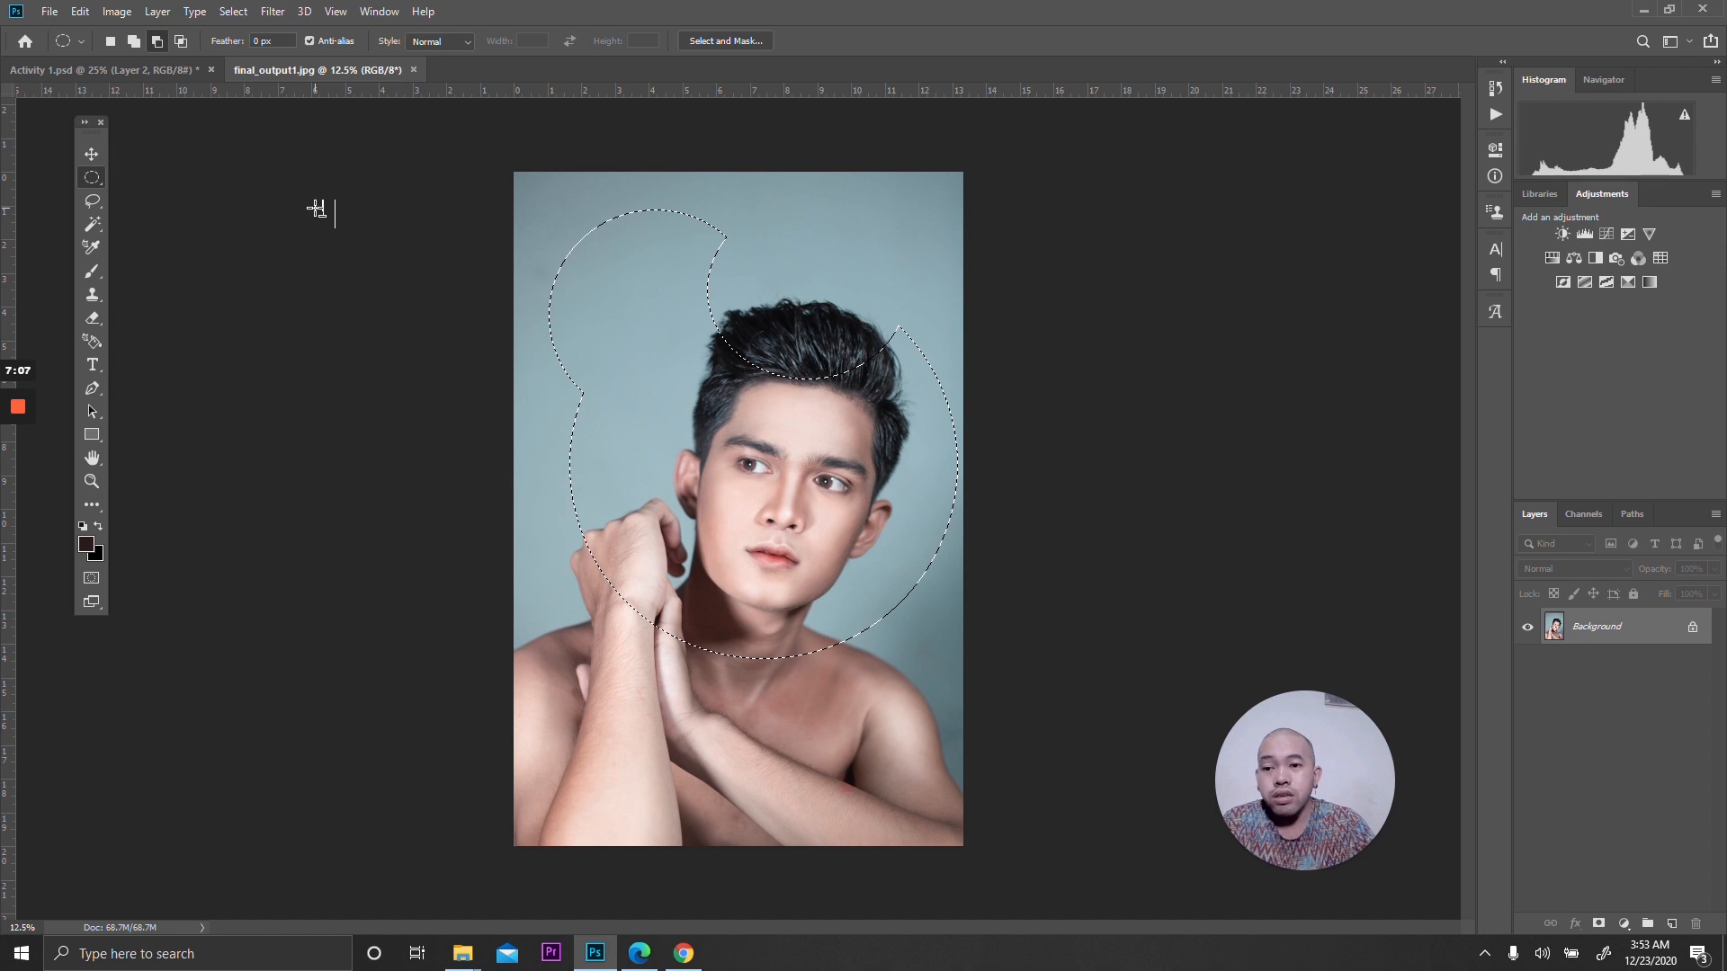
pyautogui.click(181, 42)
pyautogui.moveTo(536, 530); pyautogui.dragTo(883, 862)
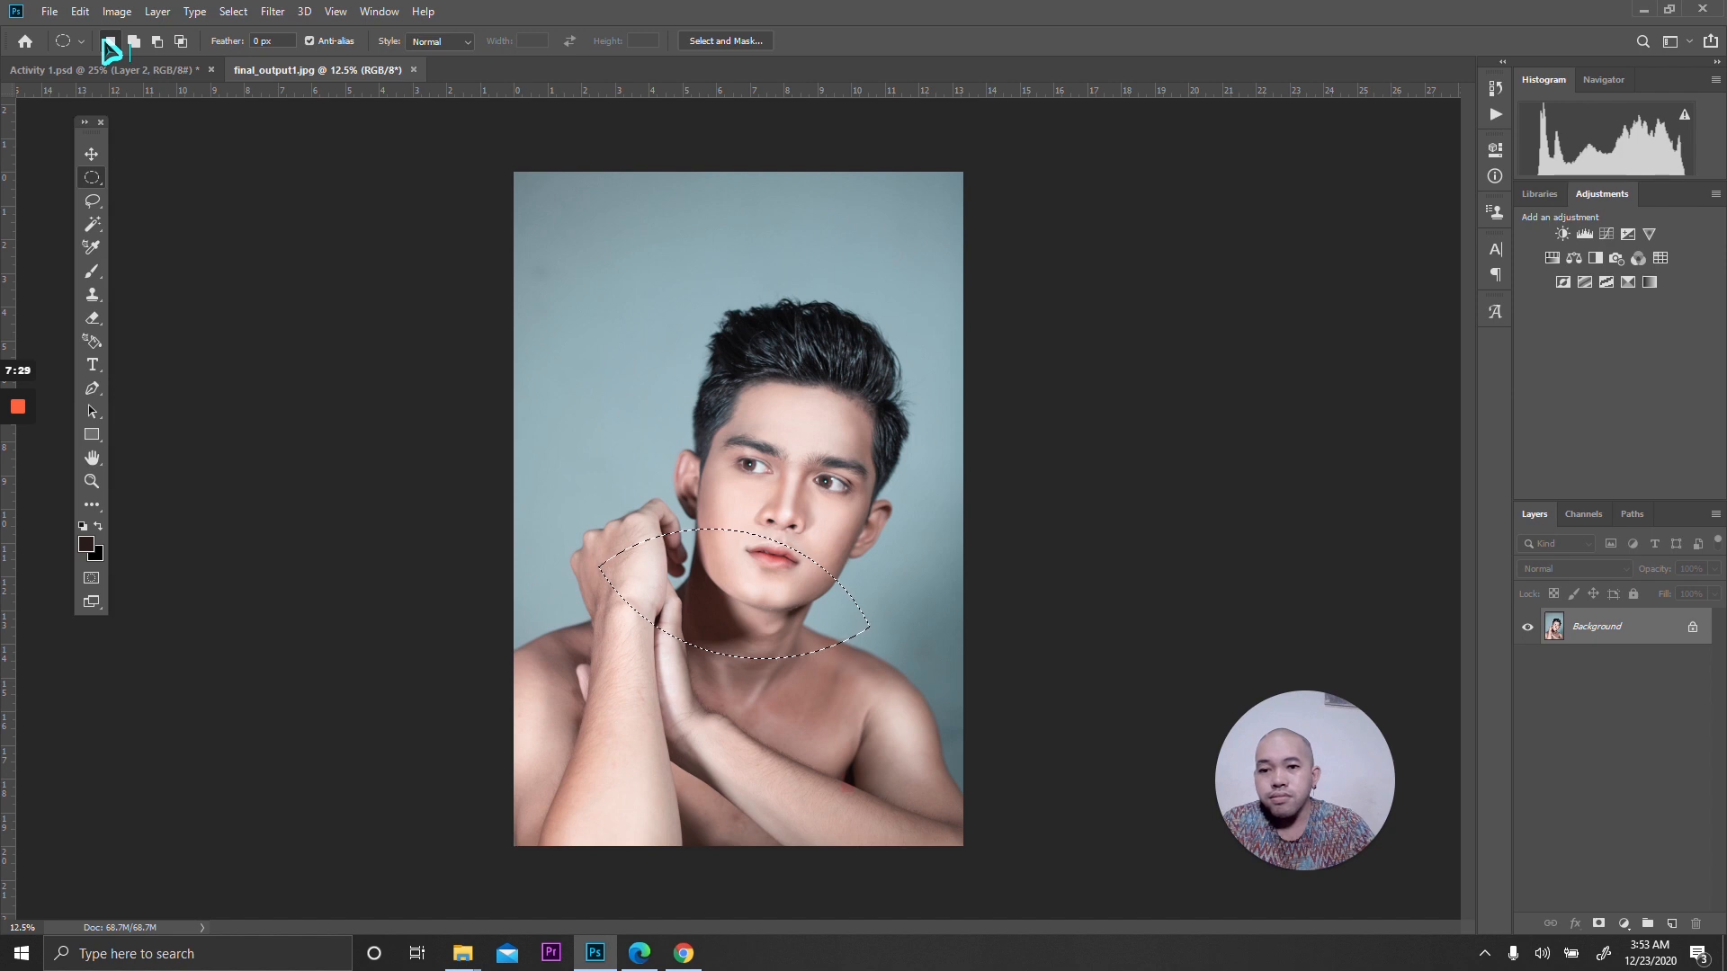
# Switch back to new-selection mode, deselect the intersected area, and activate the Lasso Tool.
pyautogui.click(854, 606)
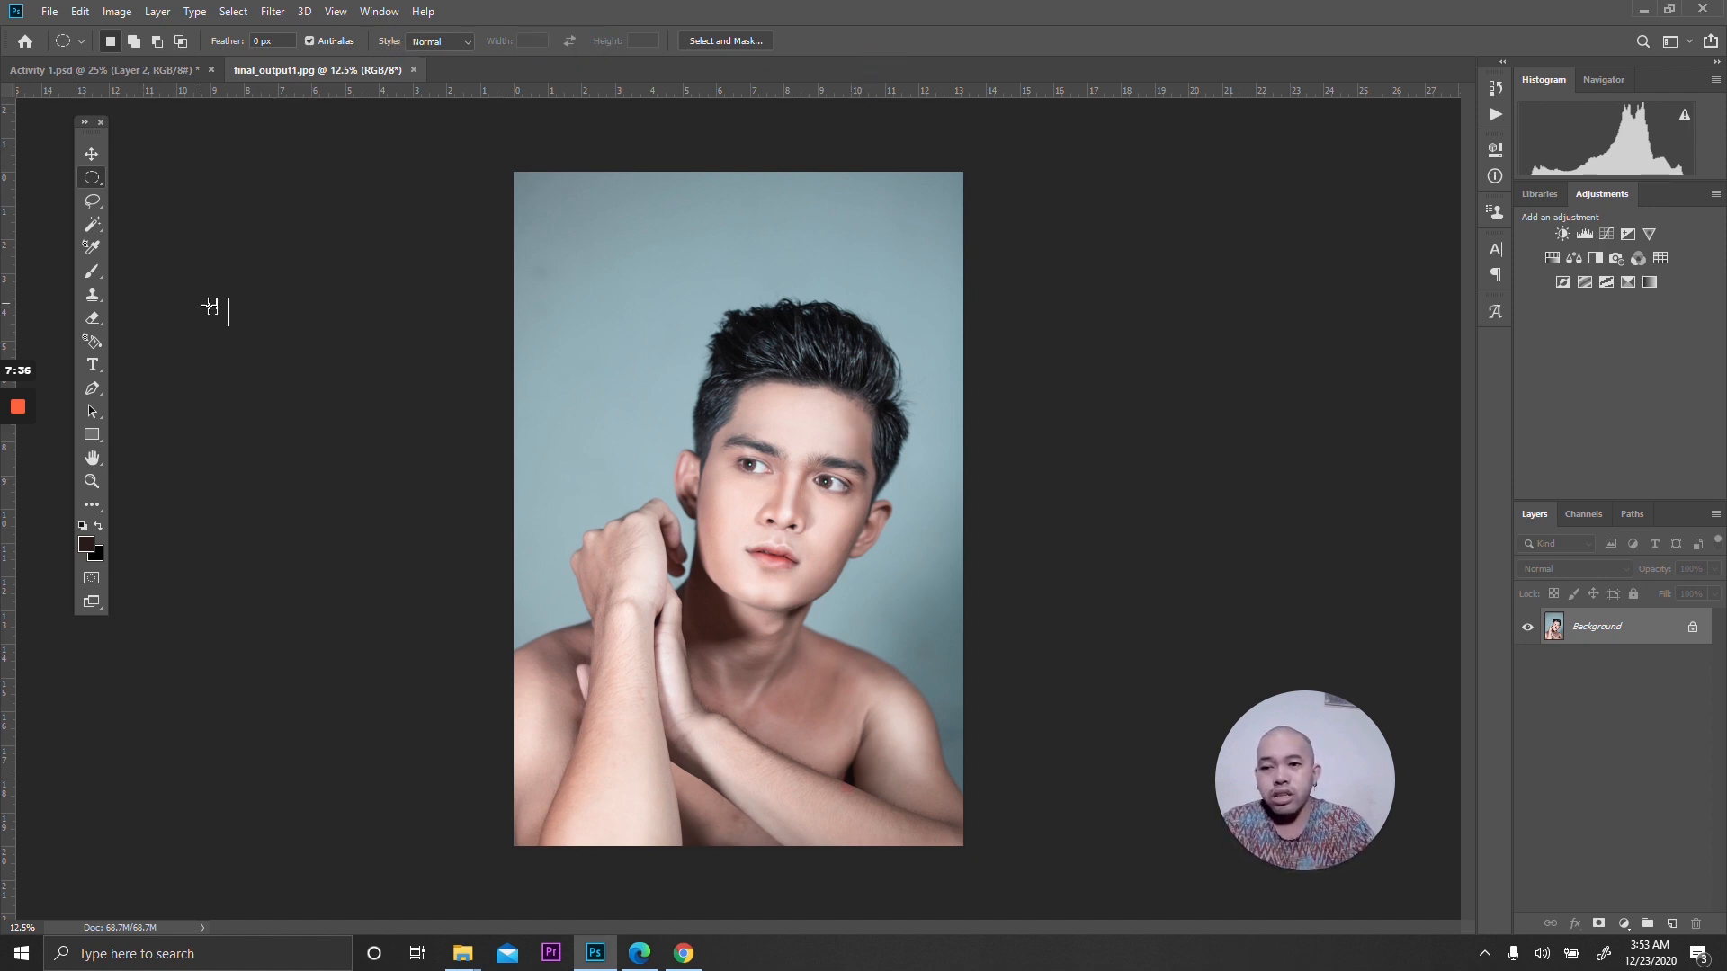
pyautogui.click(90, 197)
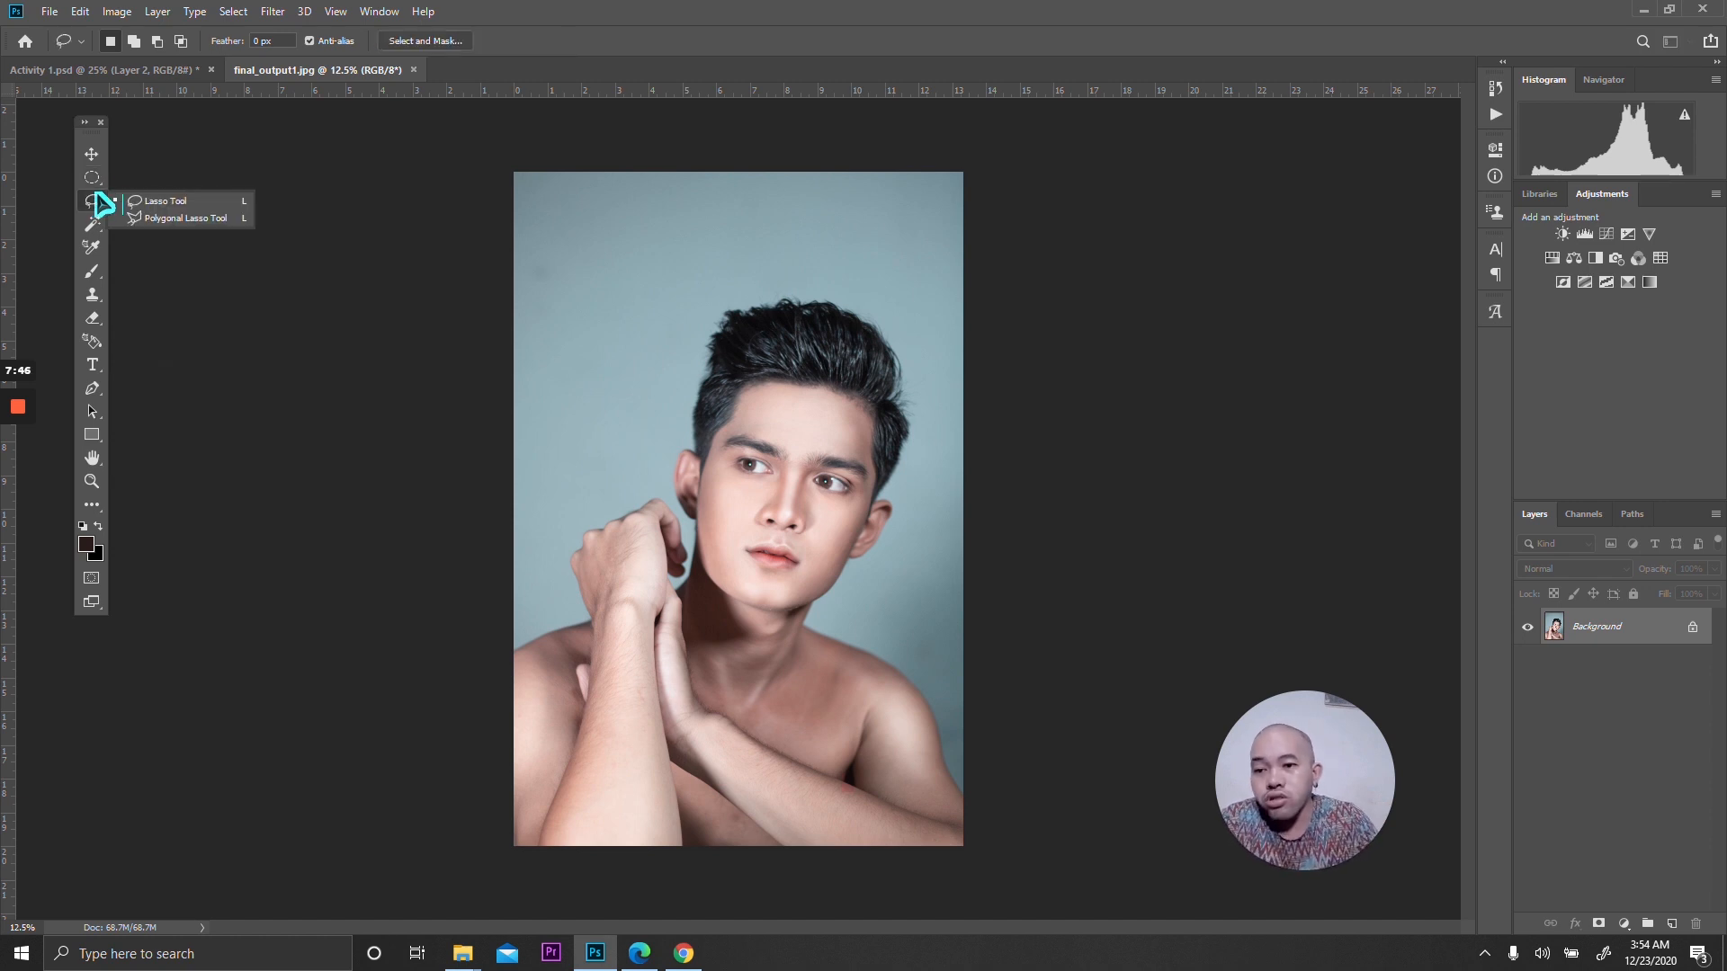
# With the Lasso Tool, trace a freehand selection around the man's head, arms and torso, and clear it.
pyautogui.click(139, 205)
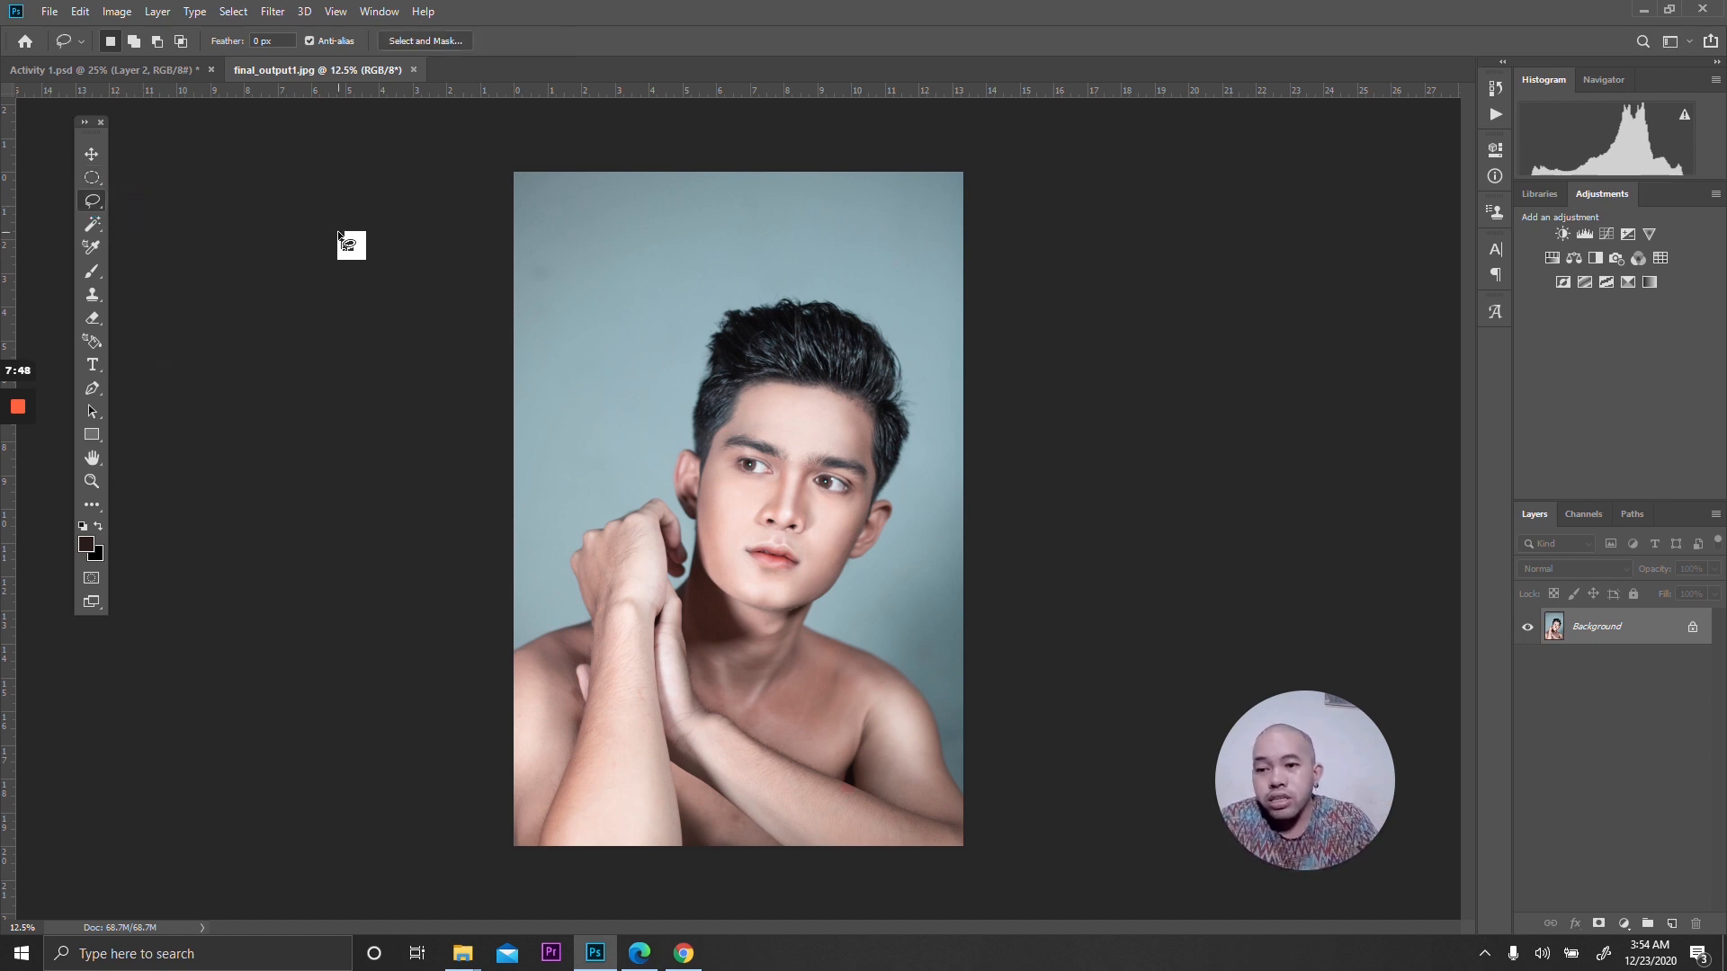
pyautogui.click(100, 205)
pyautogui.click(160, 202)
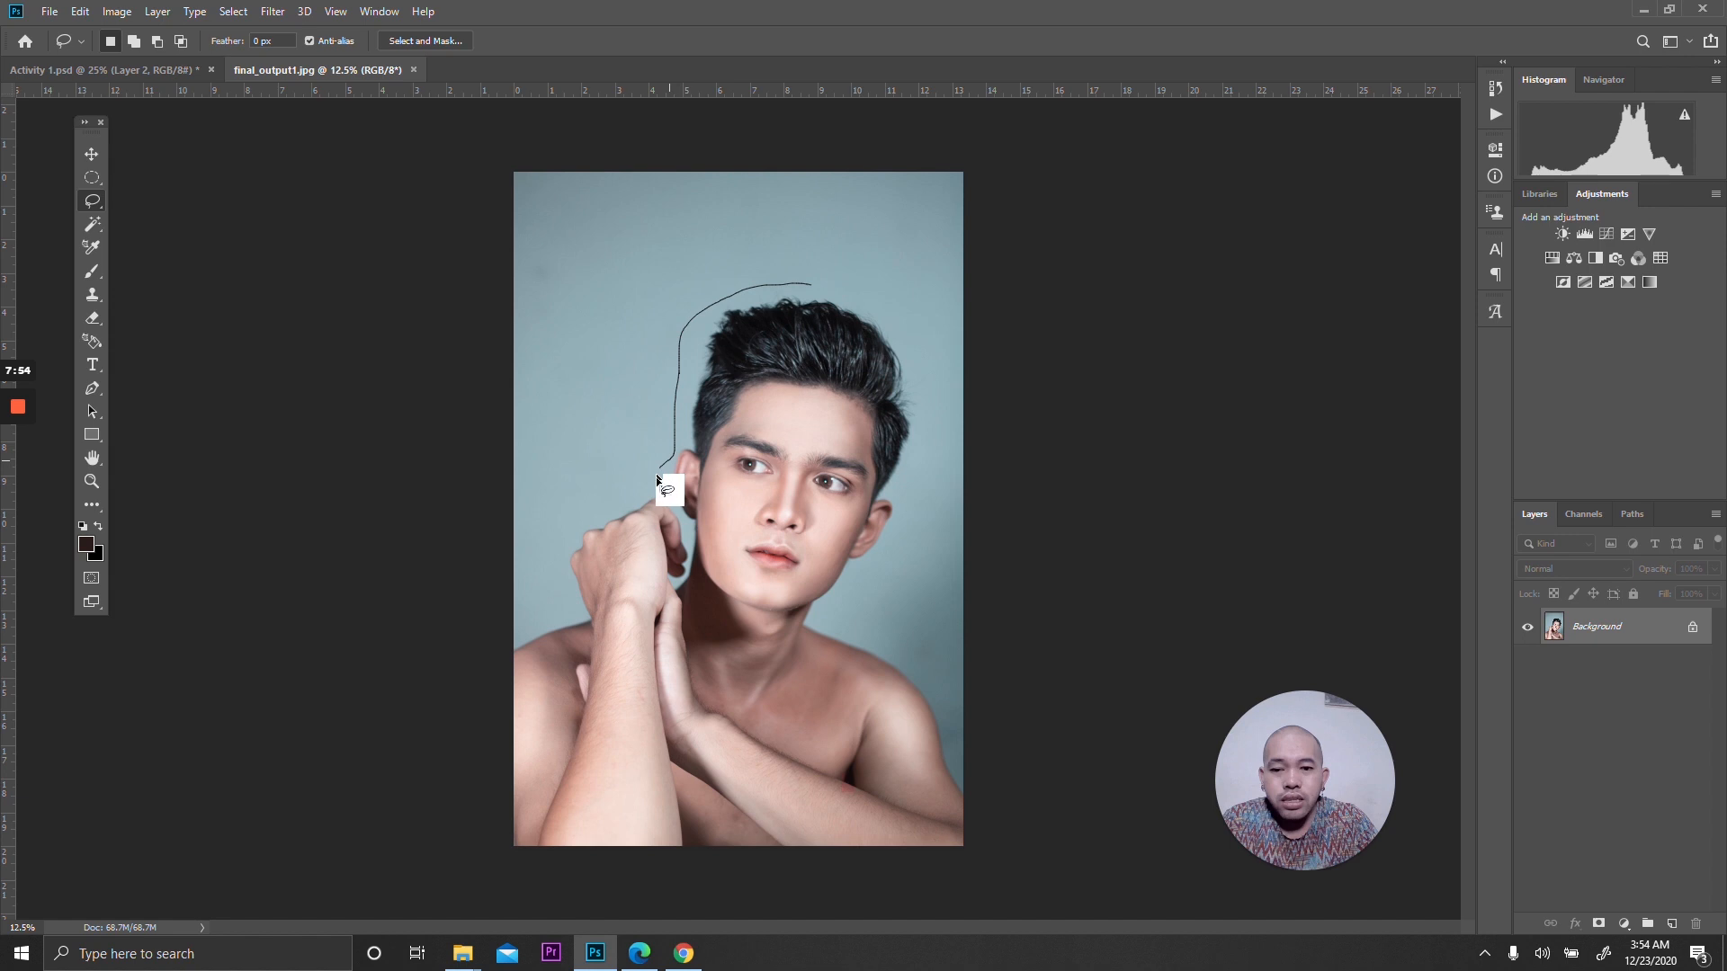
pyautogui.moveTo(537, 623)
pyautogui.mouseDown()
pyautogui.moveTo(480, 752)
pyautogui.moveTo(565, 905)
pyautogui.moveTo(846, 933)
pyautogui.moveTo(968, 901)
pyautogui.moveTo(1014, 764)
pyautogui.moveTo(903, 645)
pyautogui.mouseUp()
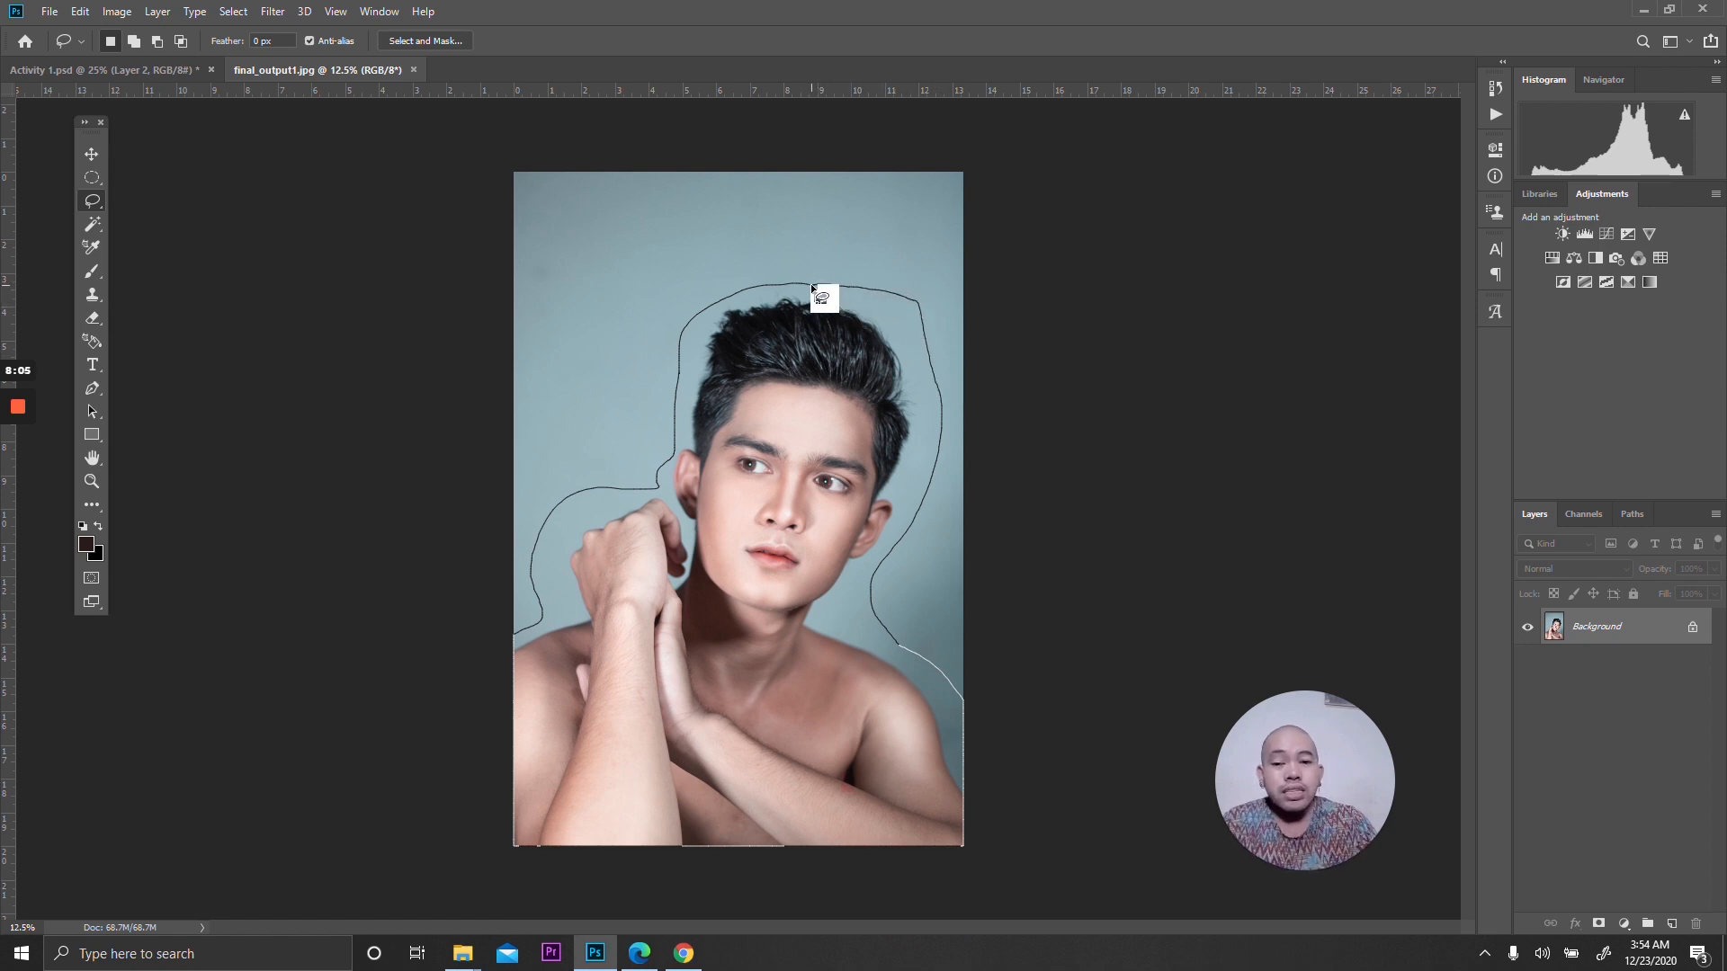
pyautogui.moveTo(811, 284); pyautogui.dragTo(812, 284)
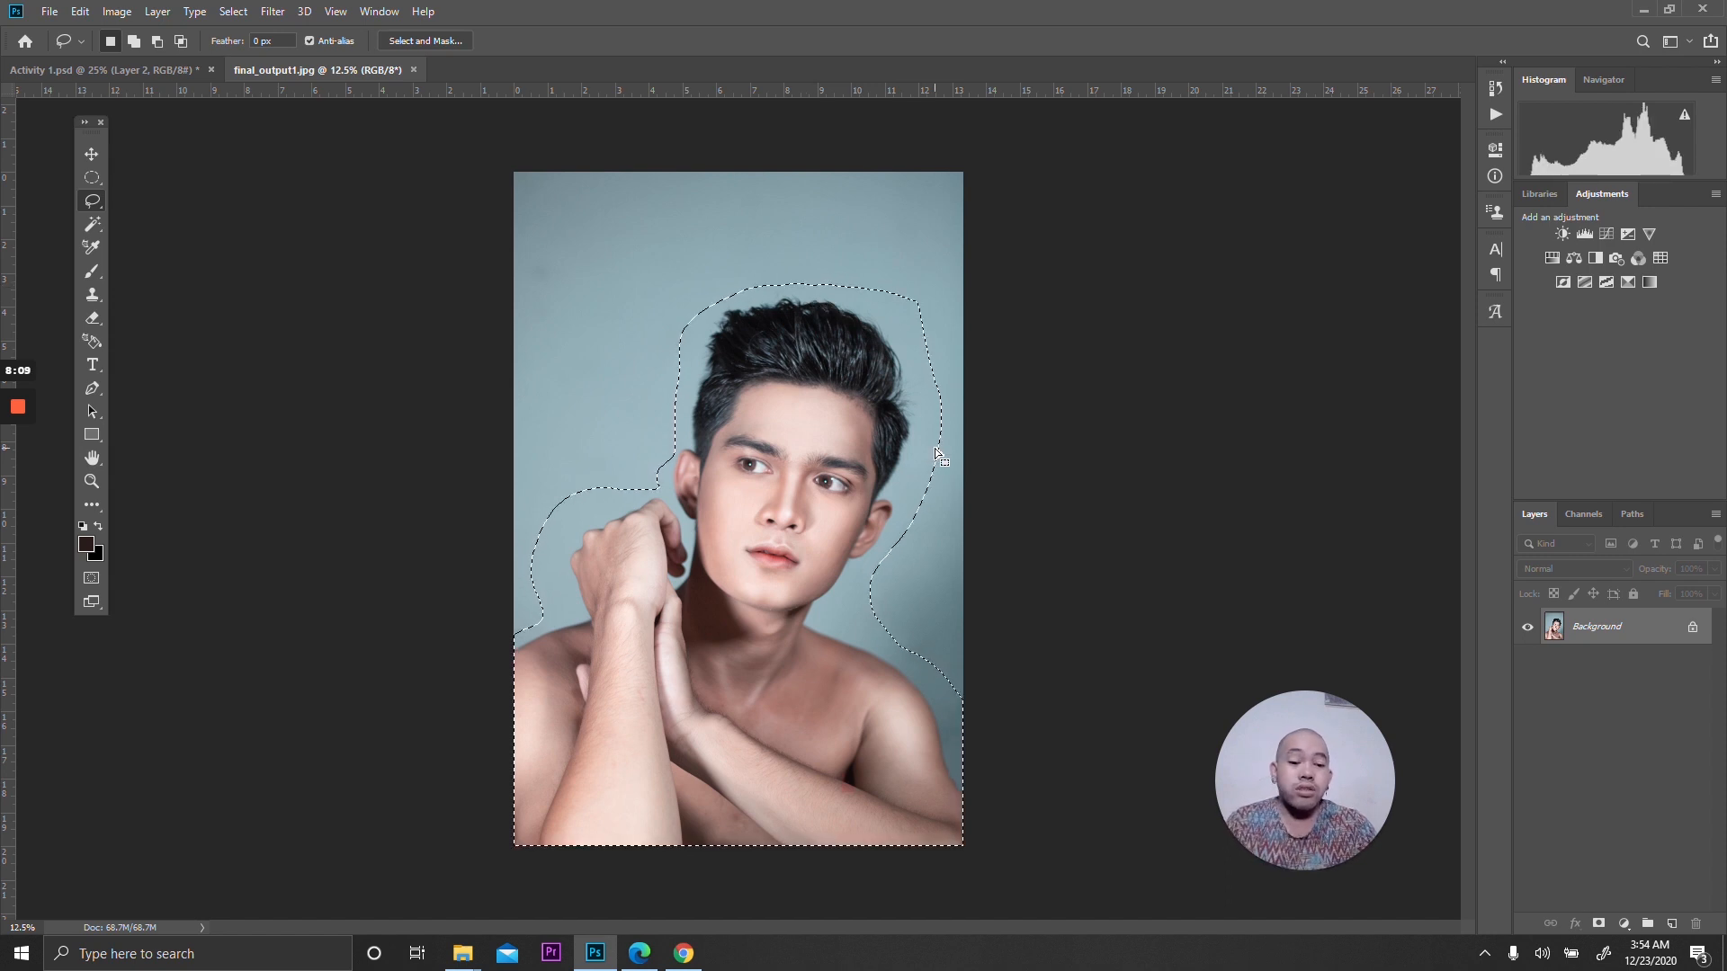
pyautogui.moveTo(813, 499); pyautogui.dragTo(851, 403)
pyautogui.click(877, 315)
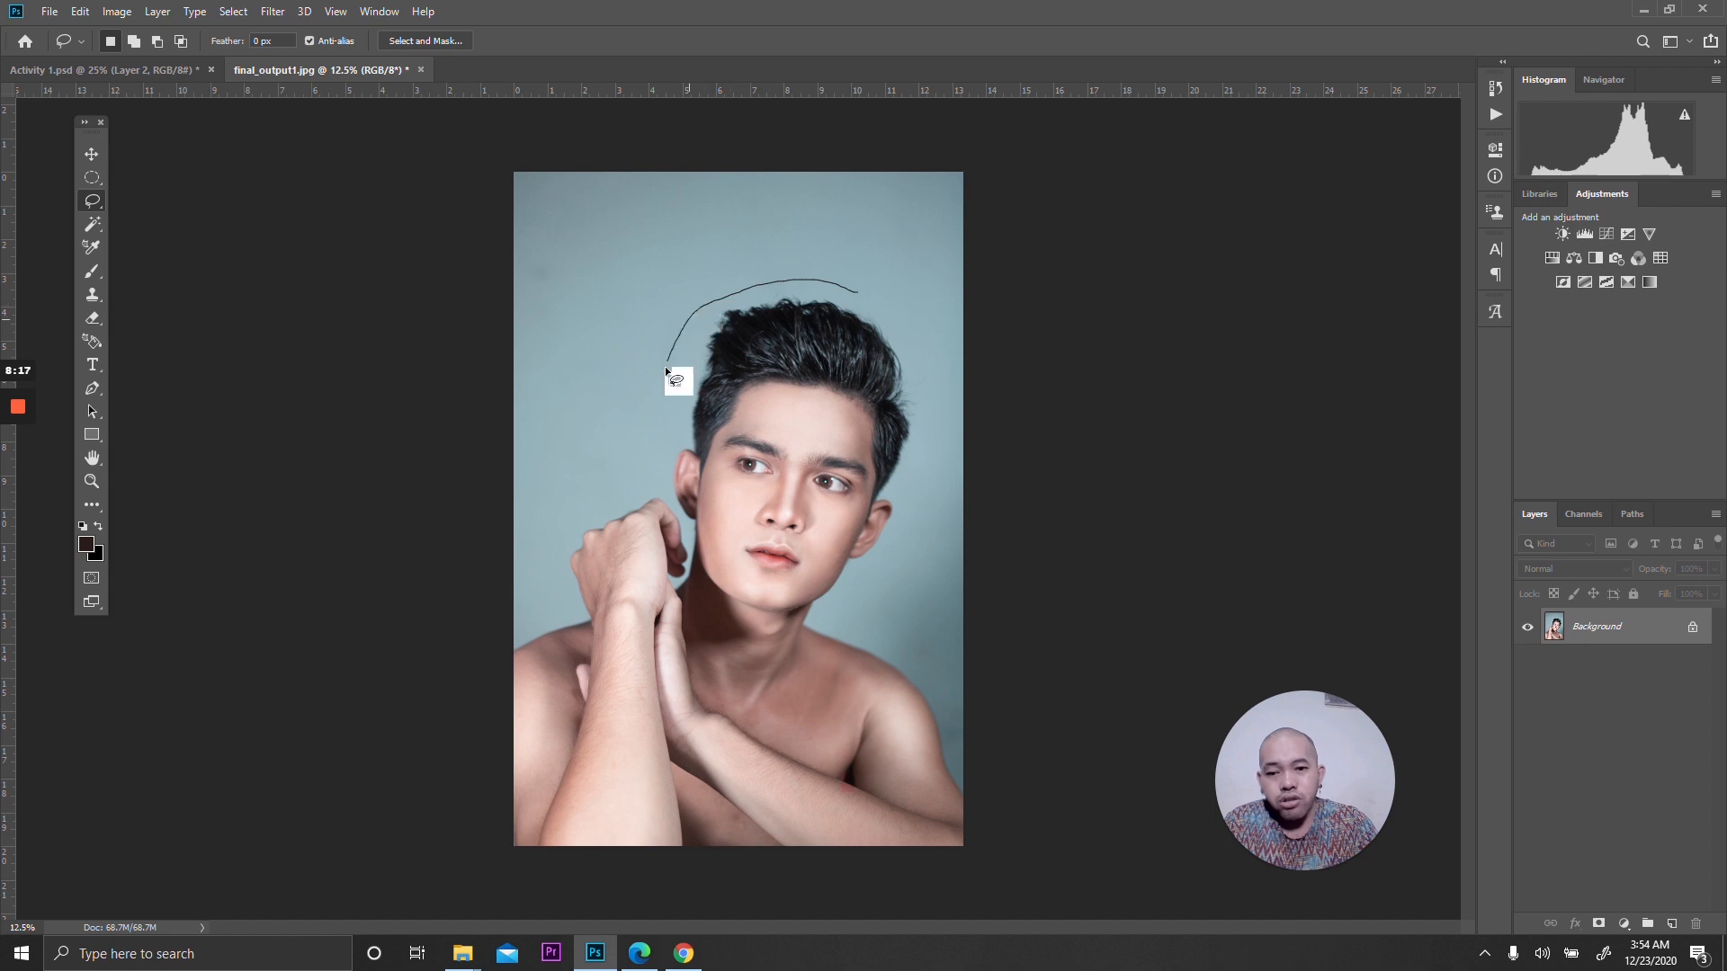
# Trace a new freehand selection around the man's whole figure and copy the selected area into Activity 1.psd.
pyautogui.moveTo(543, 527)
pyautogui.mouseDown()
pyautogui.moveTo(543, 566)
pyautogui.moveTo(456, 672)
pyautogui.moveTo(472, 795)
pyautogui.moveTo(670, 881)
pyautogui.moveTo(1008, 866)
pyautogui.moveTo(991, 779)
pyautogui.moveTo(923, 655)
pyautogui.mouseUp()
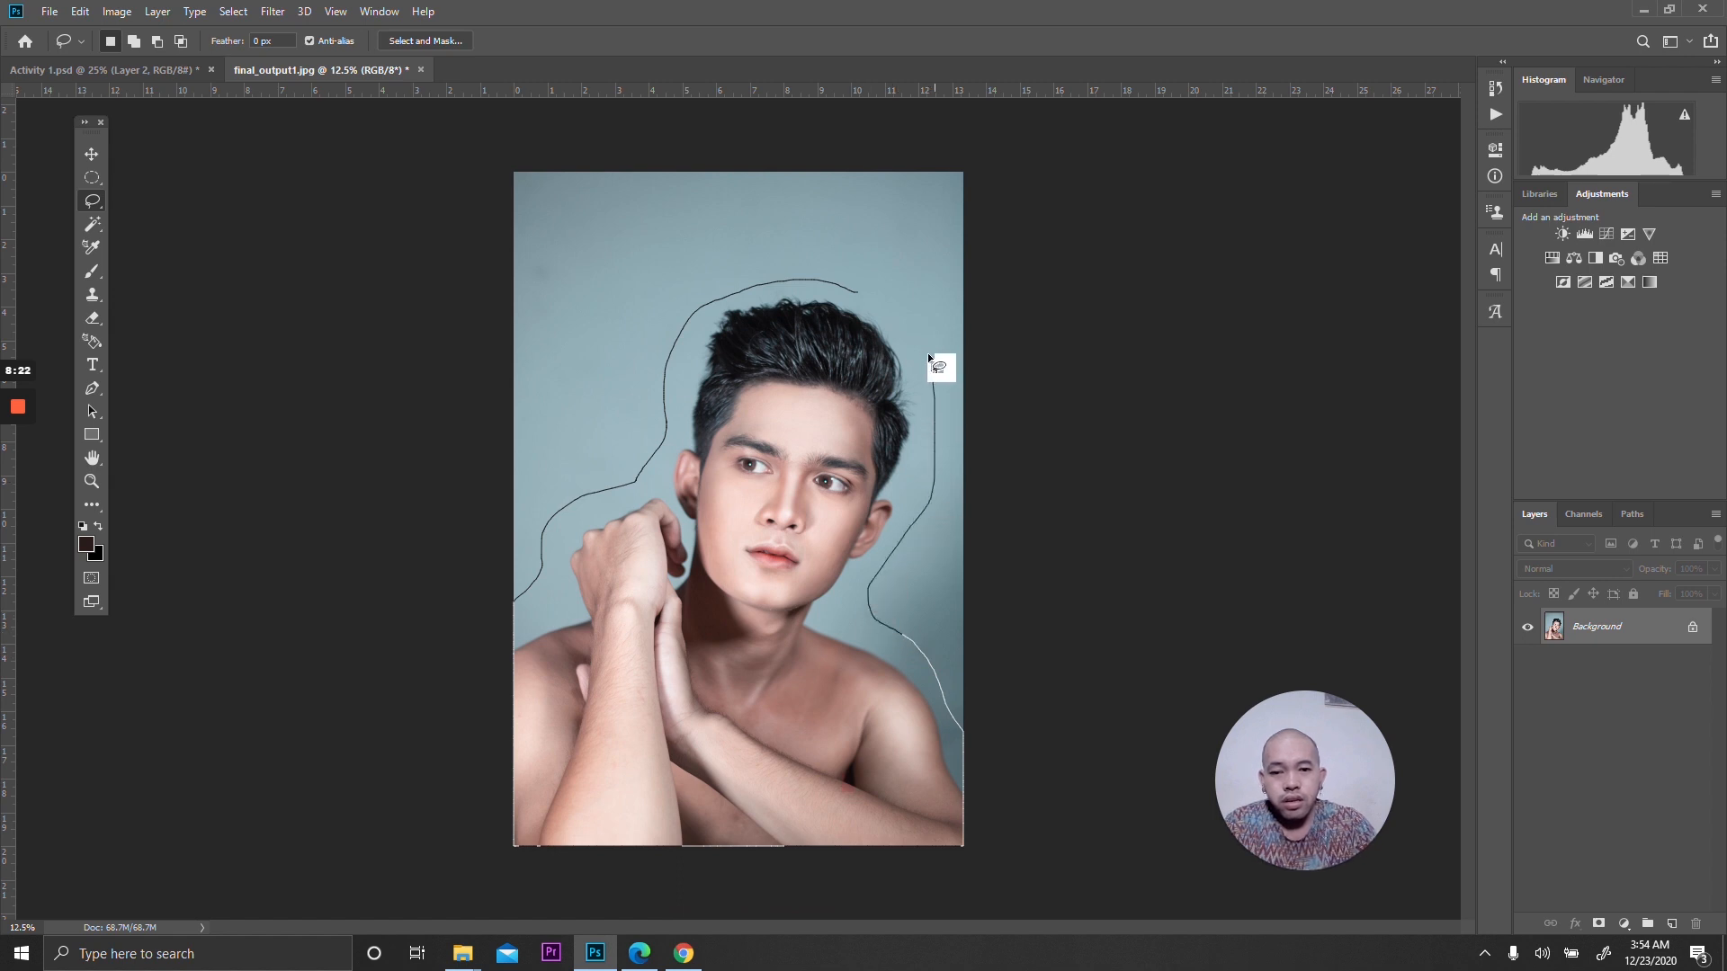
pyautogui.moveTo(876, 306); pyautogui.dragTo(880, 300)
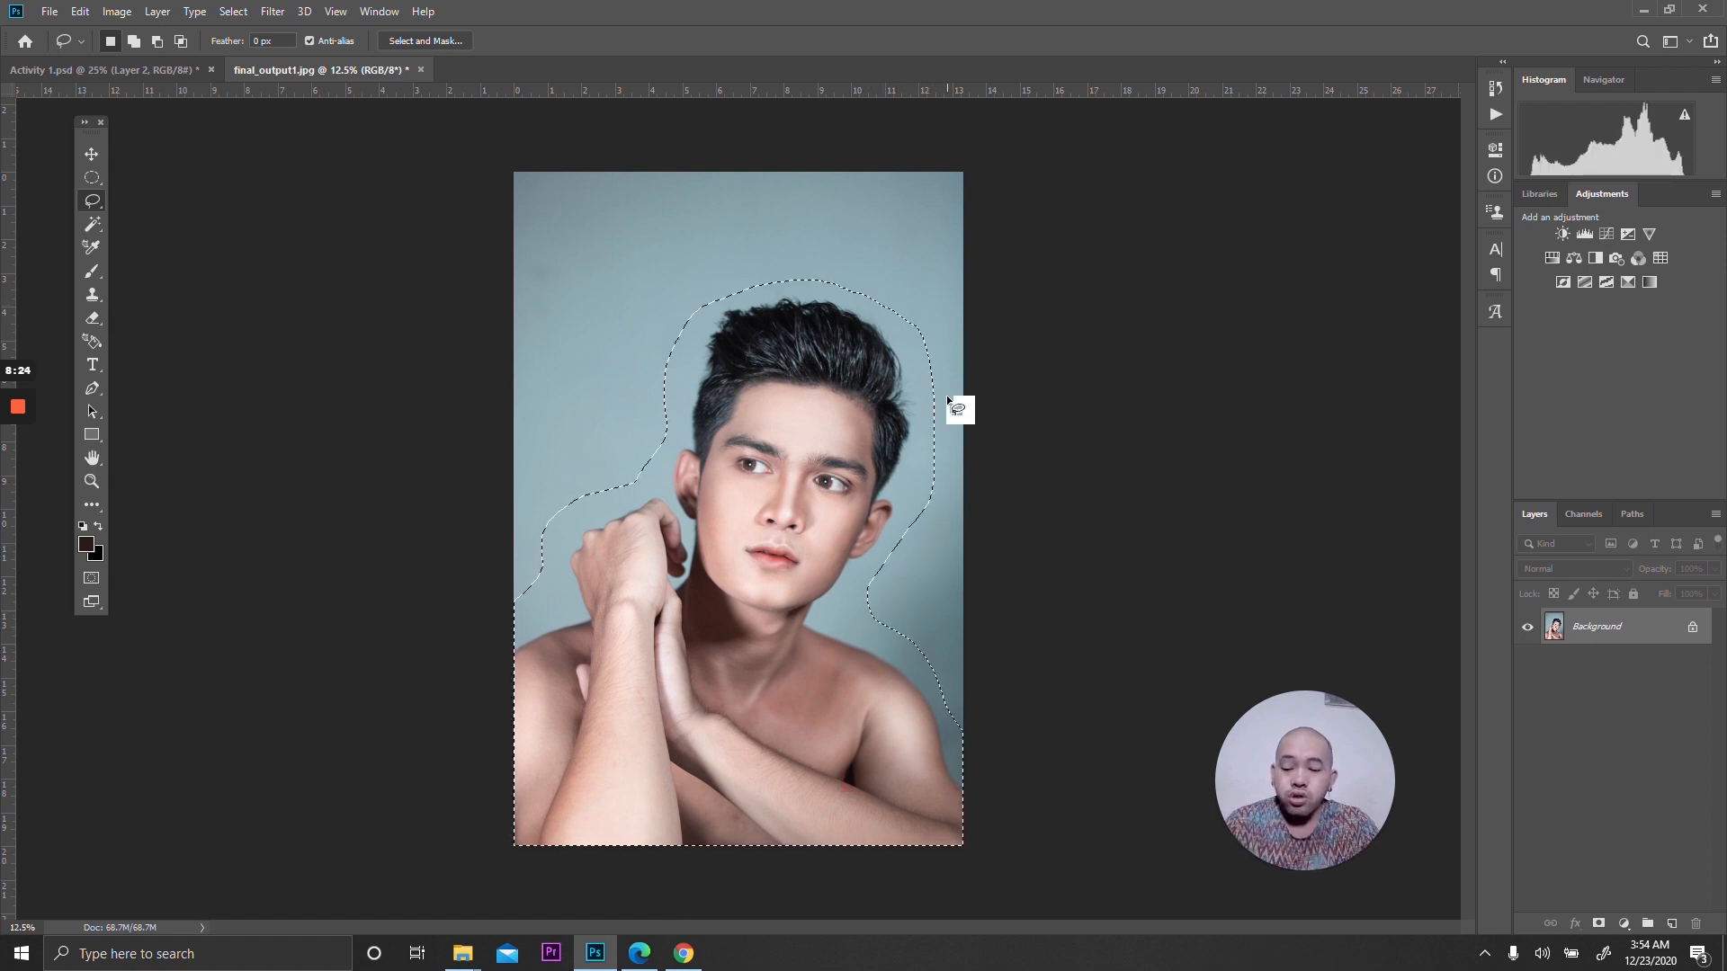
pyautogui.moveTo(669, 279); pyautogui.dragTo(644, 489)
pyautogui.moveTo(706, 598); pyautogui.dragTo(705, 597)
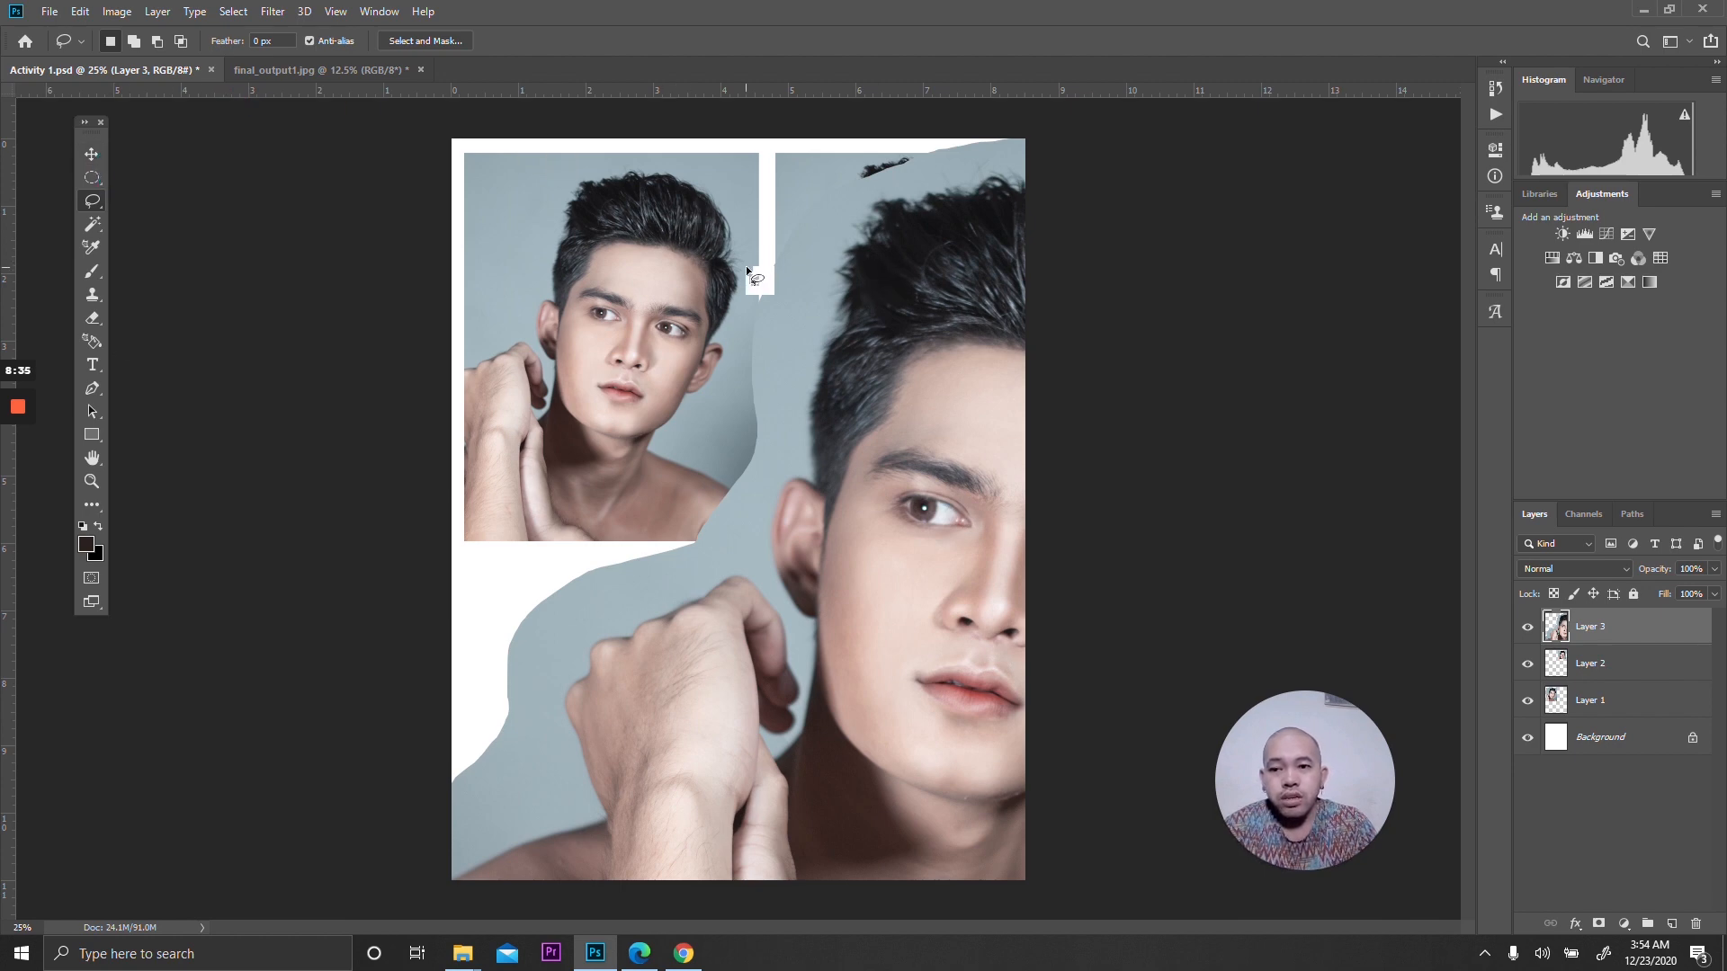
# Scale the pasted cutout layer to about 32% and place it in the page's lower right corner, with no layer left selected.
pyautogui.click(94, 156)
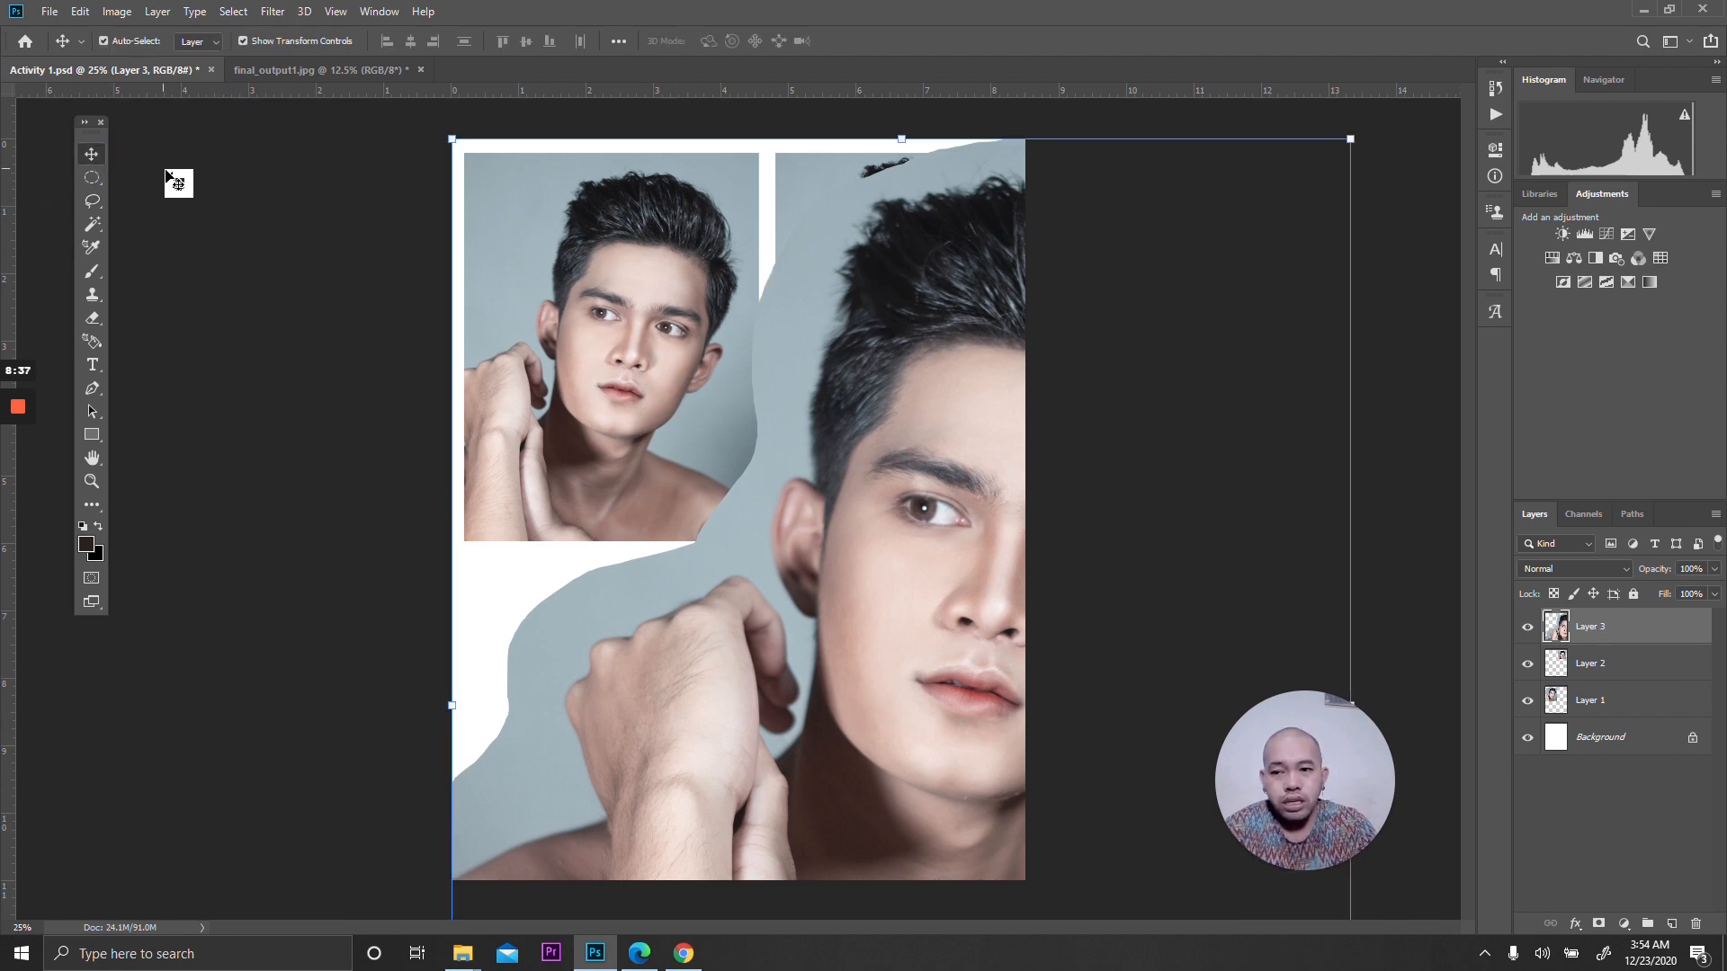
pyautogui.moveTo(1351, 139); pyautogui.dragTo(1011, 559)
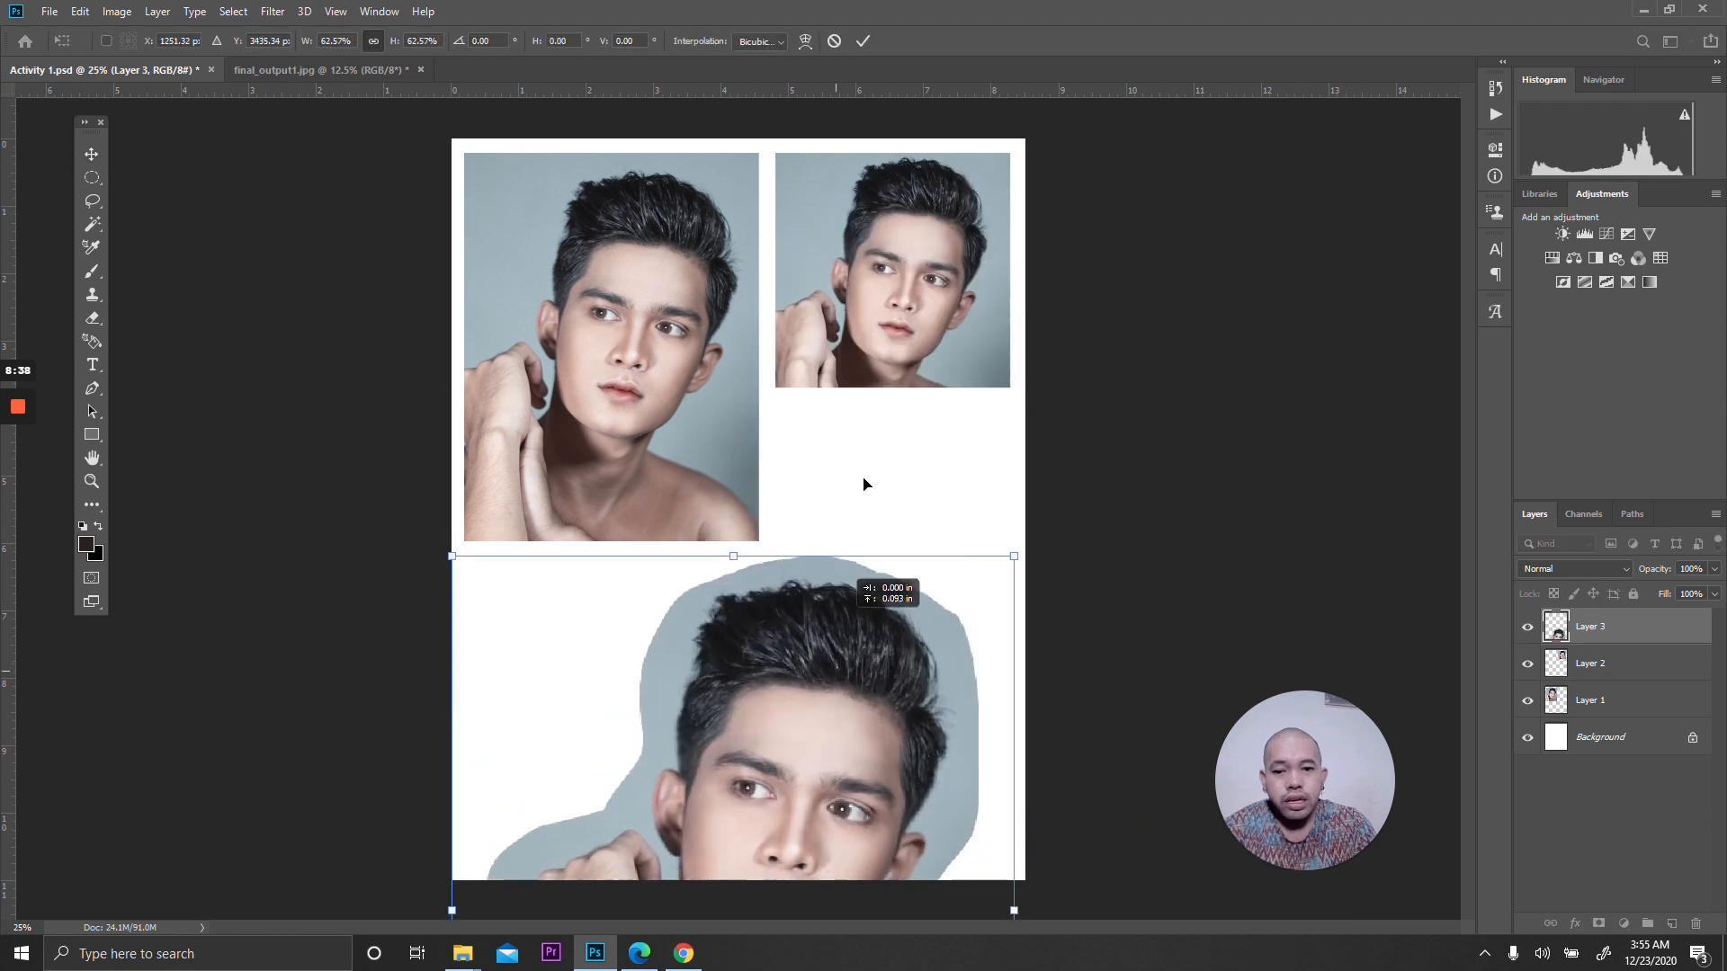
pyautogui.moveTo(856, 605); pyautogui.dragTo(891, 324)
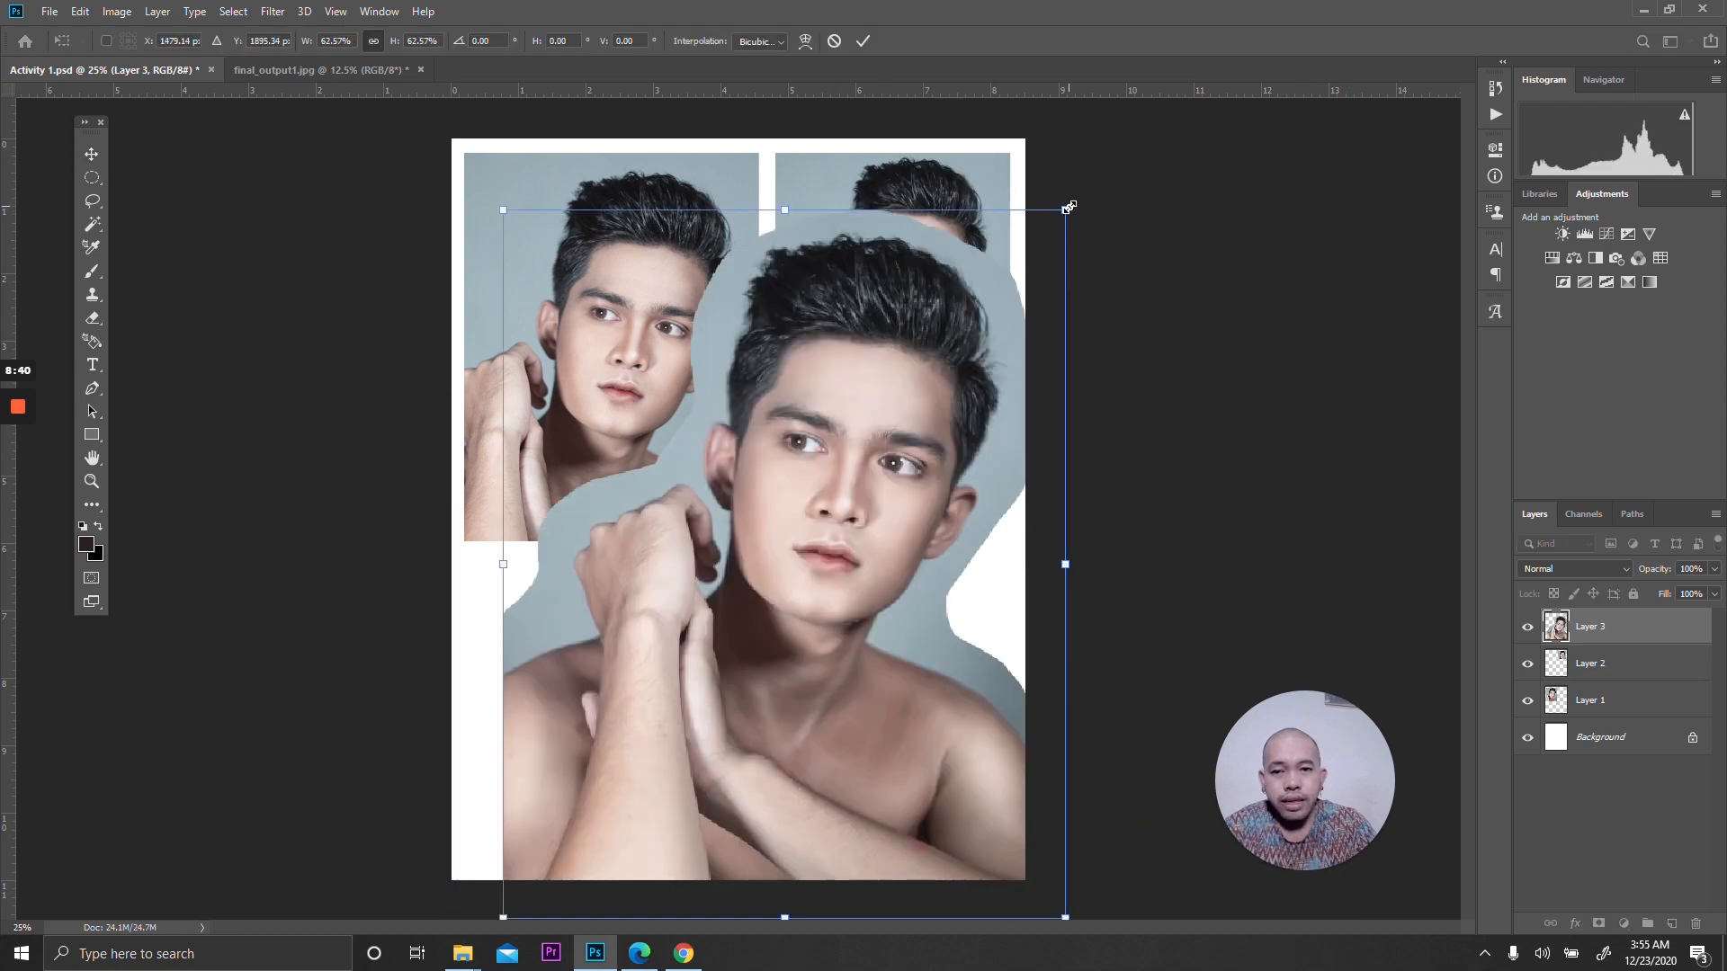
pyautogui.moveTo(1065, 210); pyautogui.dragTo(844, 507)
pyautogui.moveTo(731, 657); pyautogui.dragTo(904, 606)
pyautogui.moveTo(678, 452); pyautogui.dragTo(729, 493)
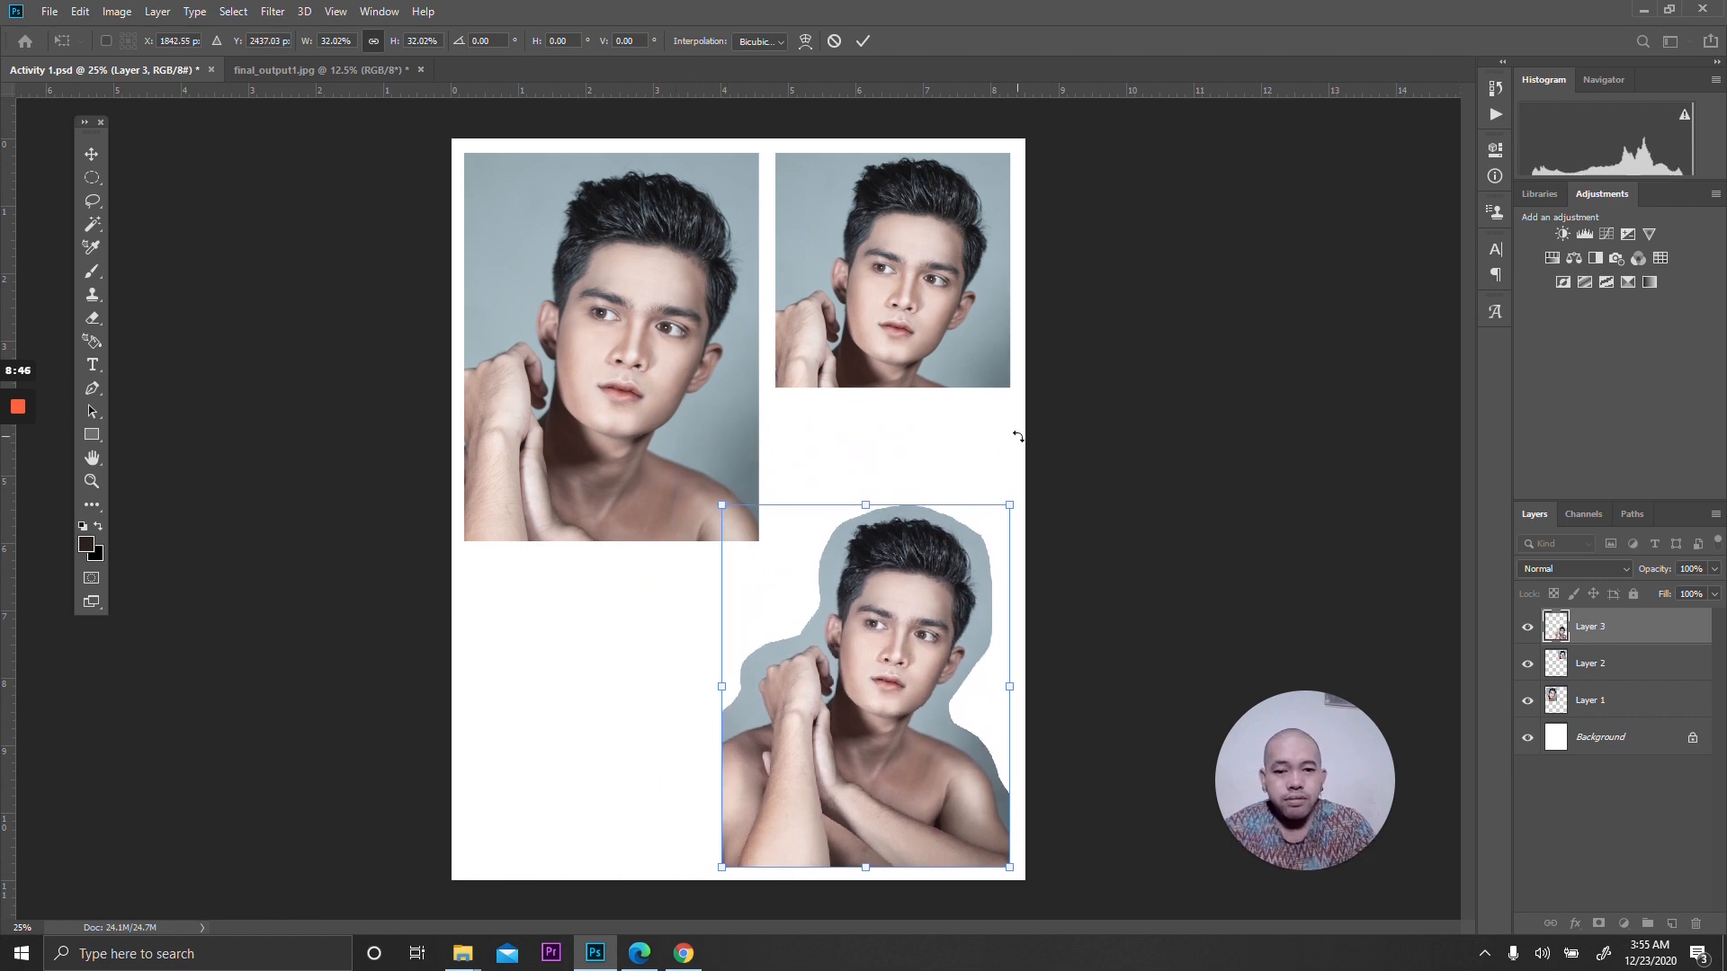
pyautogui.press('Return')
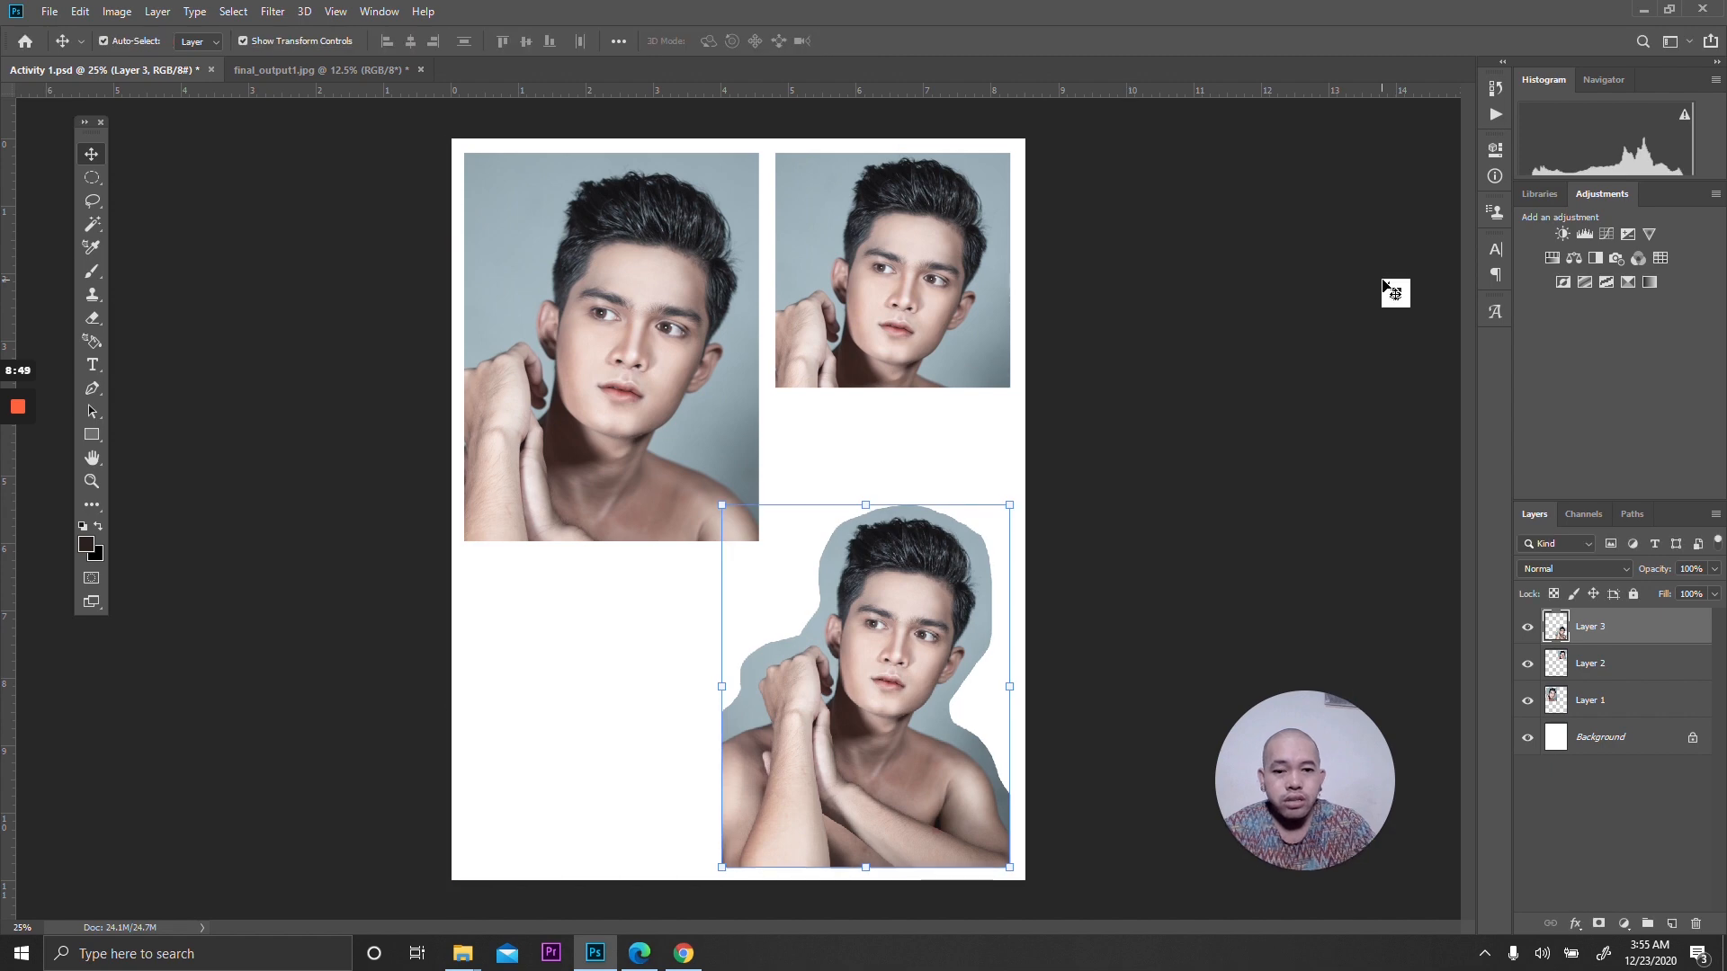
pyautogui.click(1390, 290)
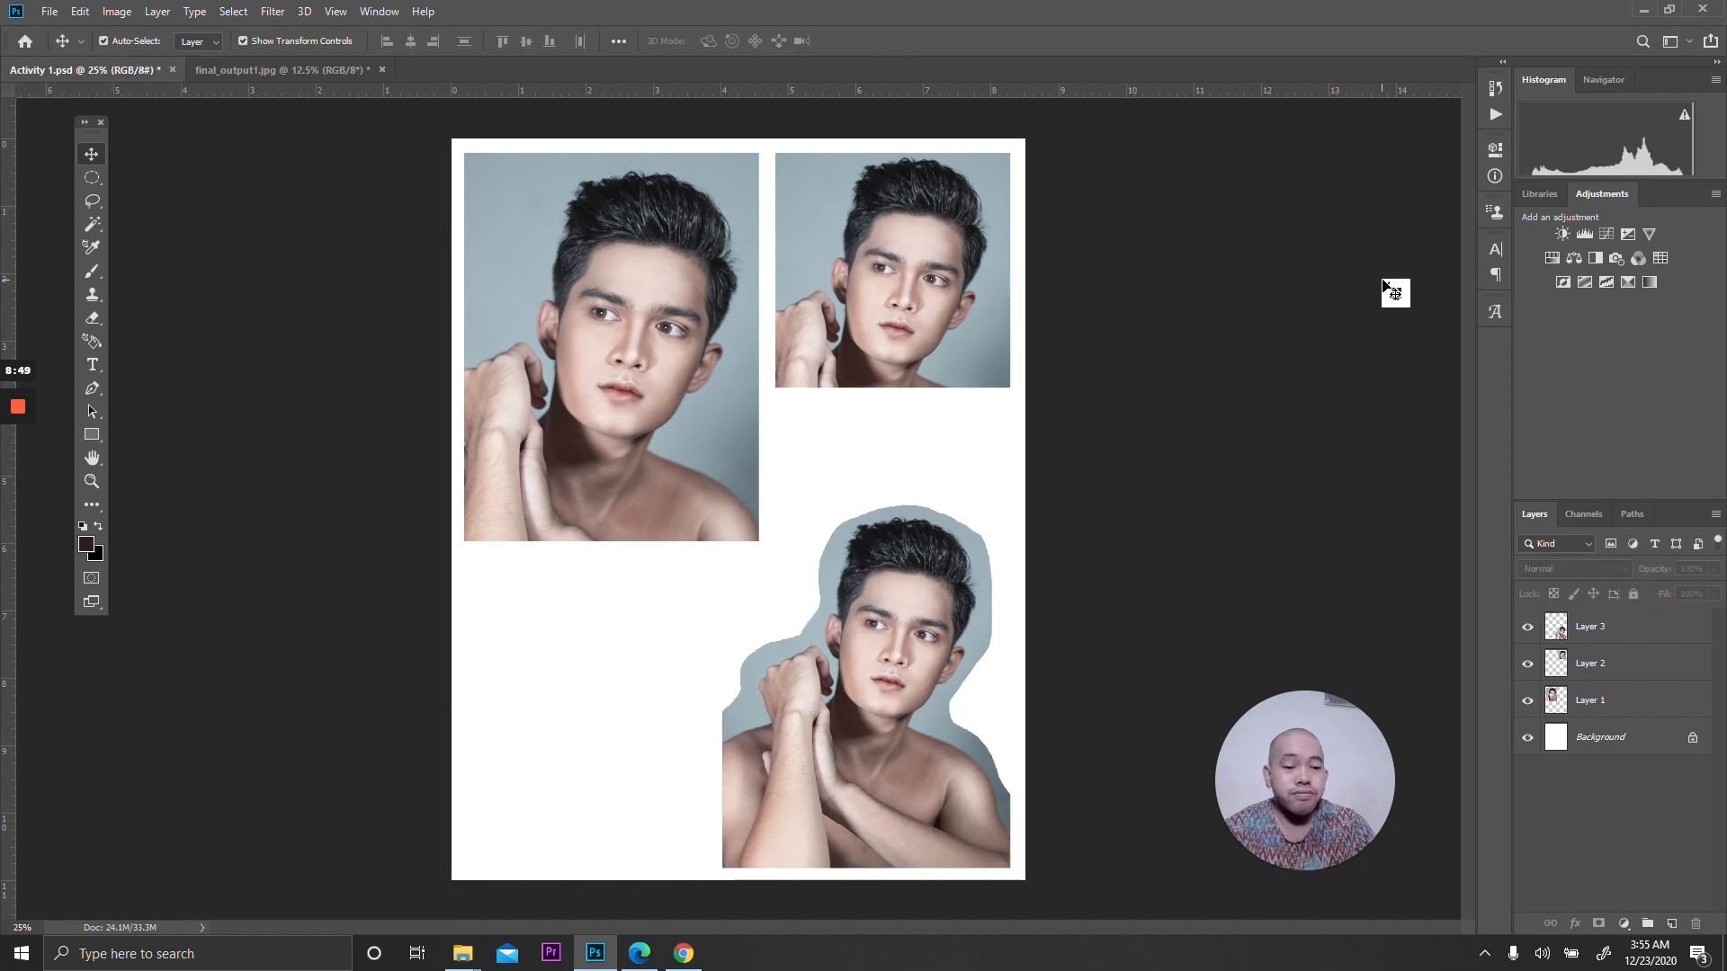
# Switch back to final_output1.jpg, activate the Polygonal Lasso Tool, and deselect the freehand selection.
pyautogui.click(297, 69)
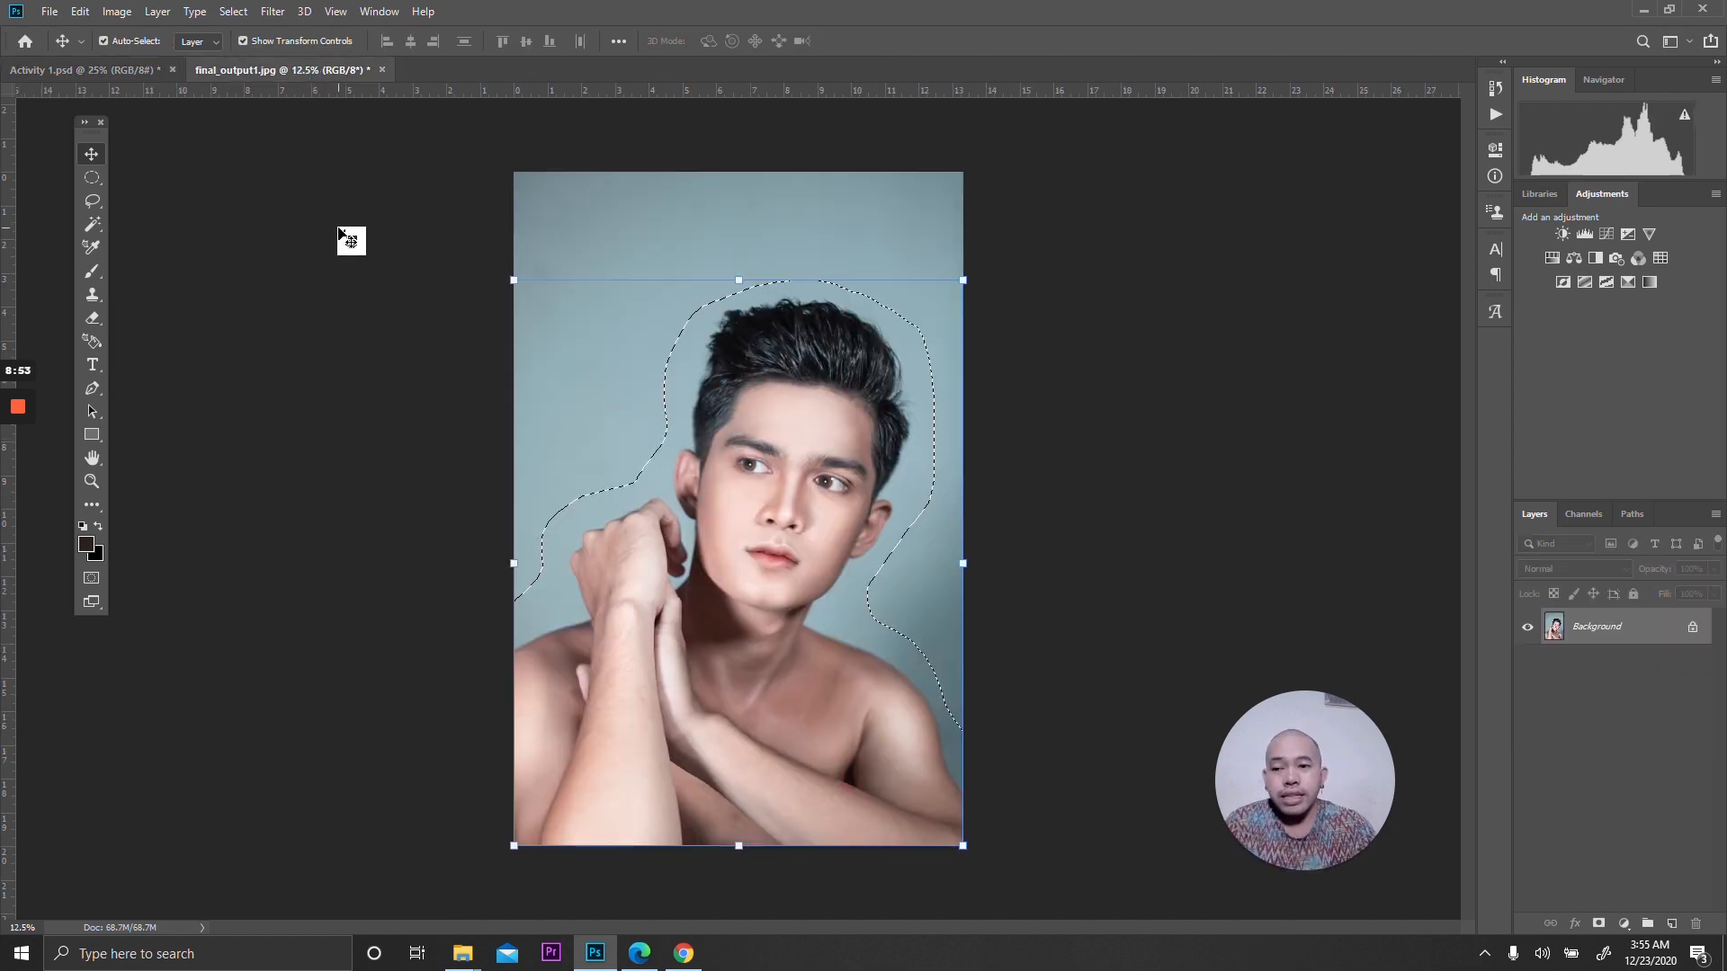
pyautogui.click(87, 205)
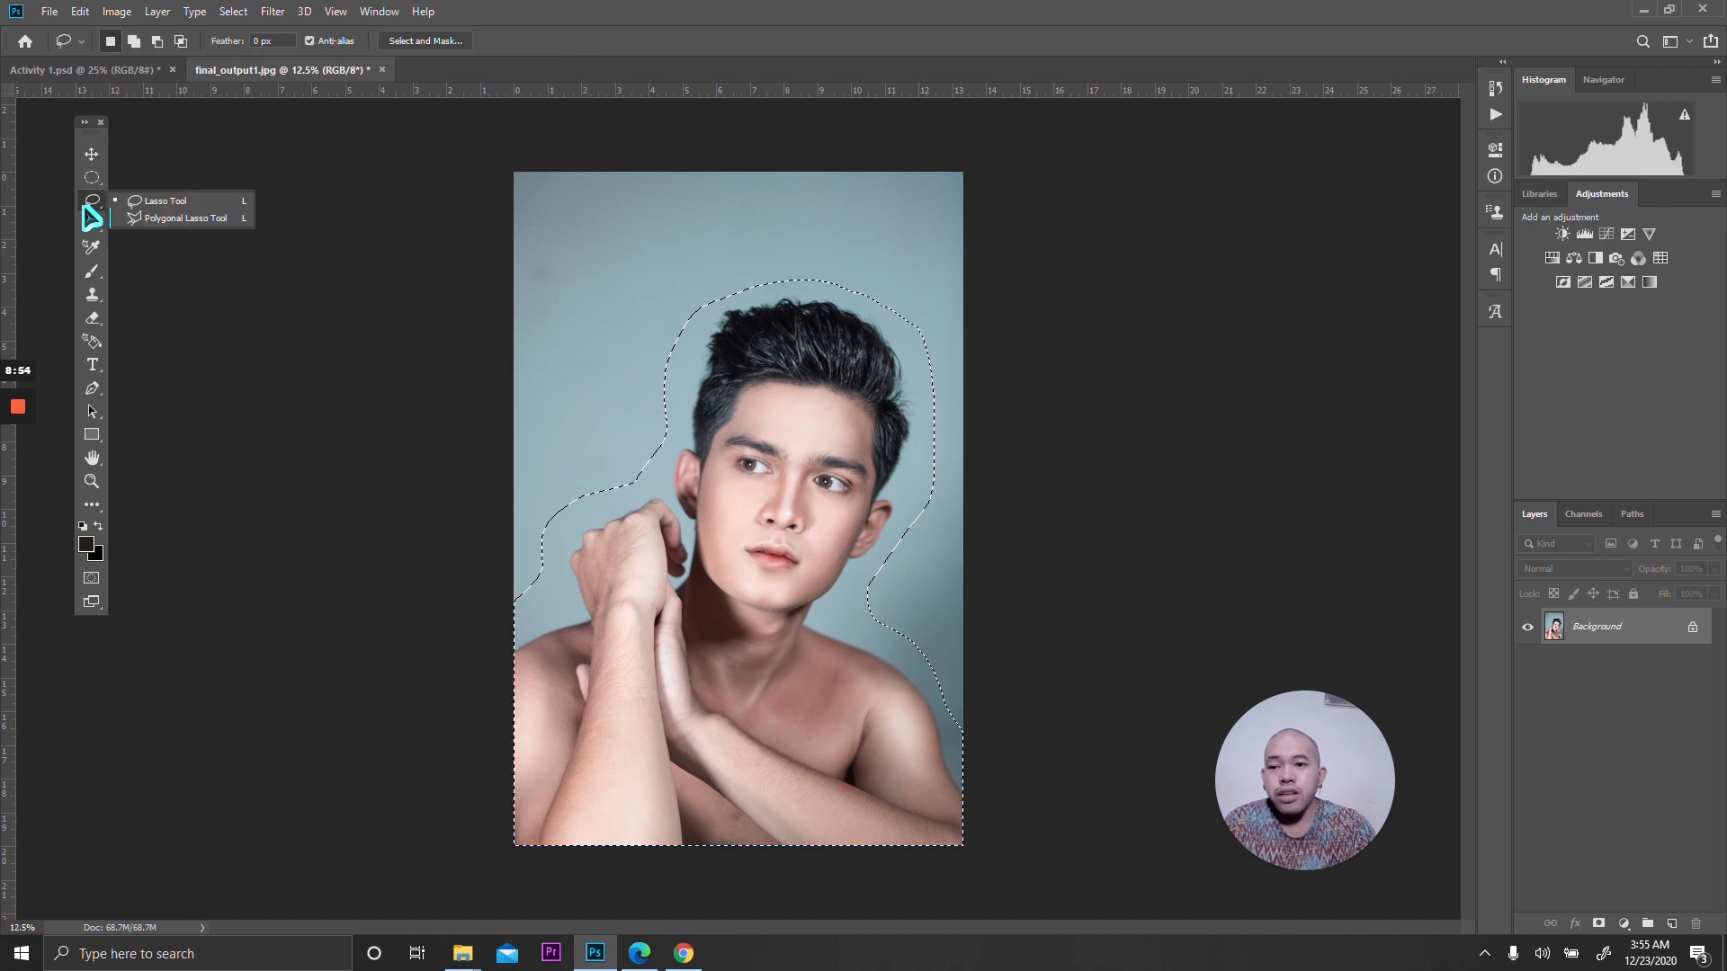
pyautogui.click(151, 222)
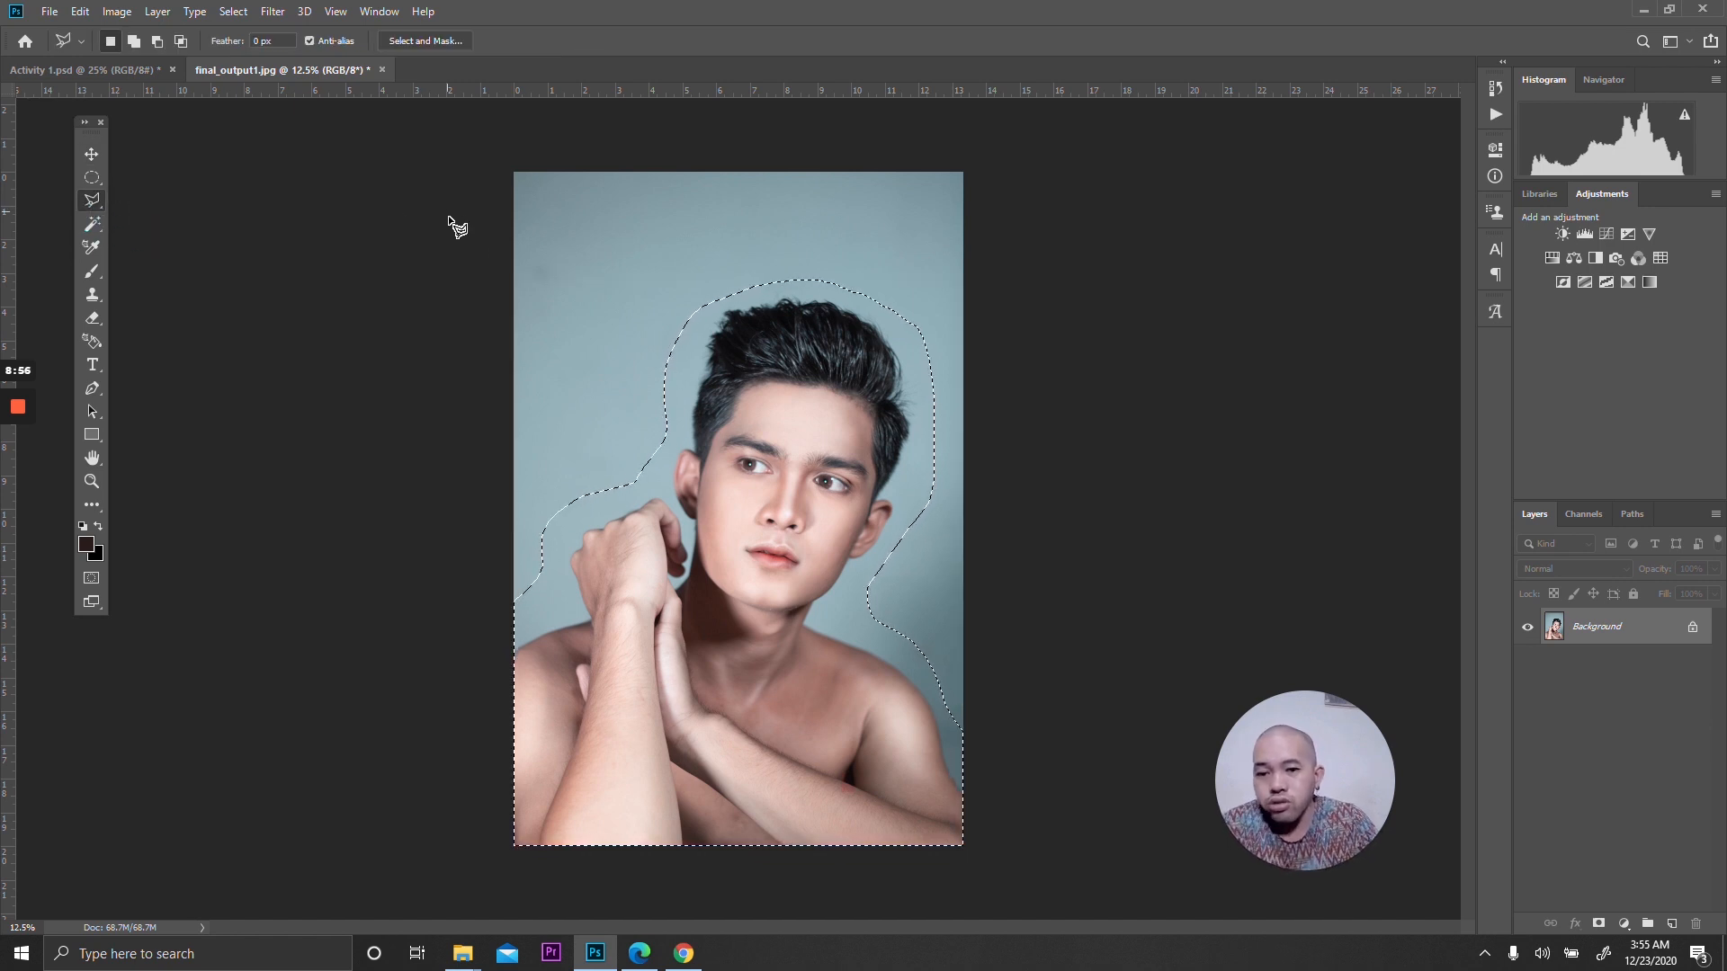
pyautogui.hotkey('ctrl', 'd')
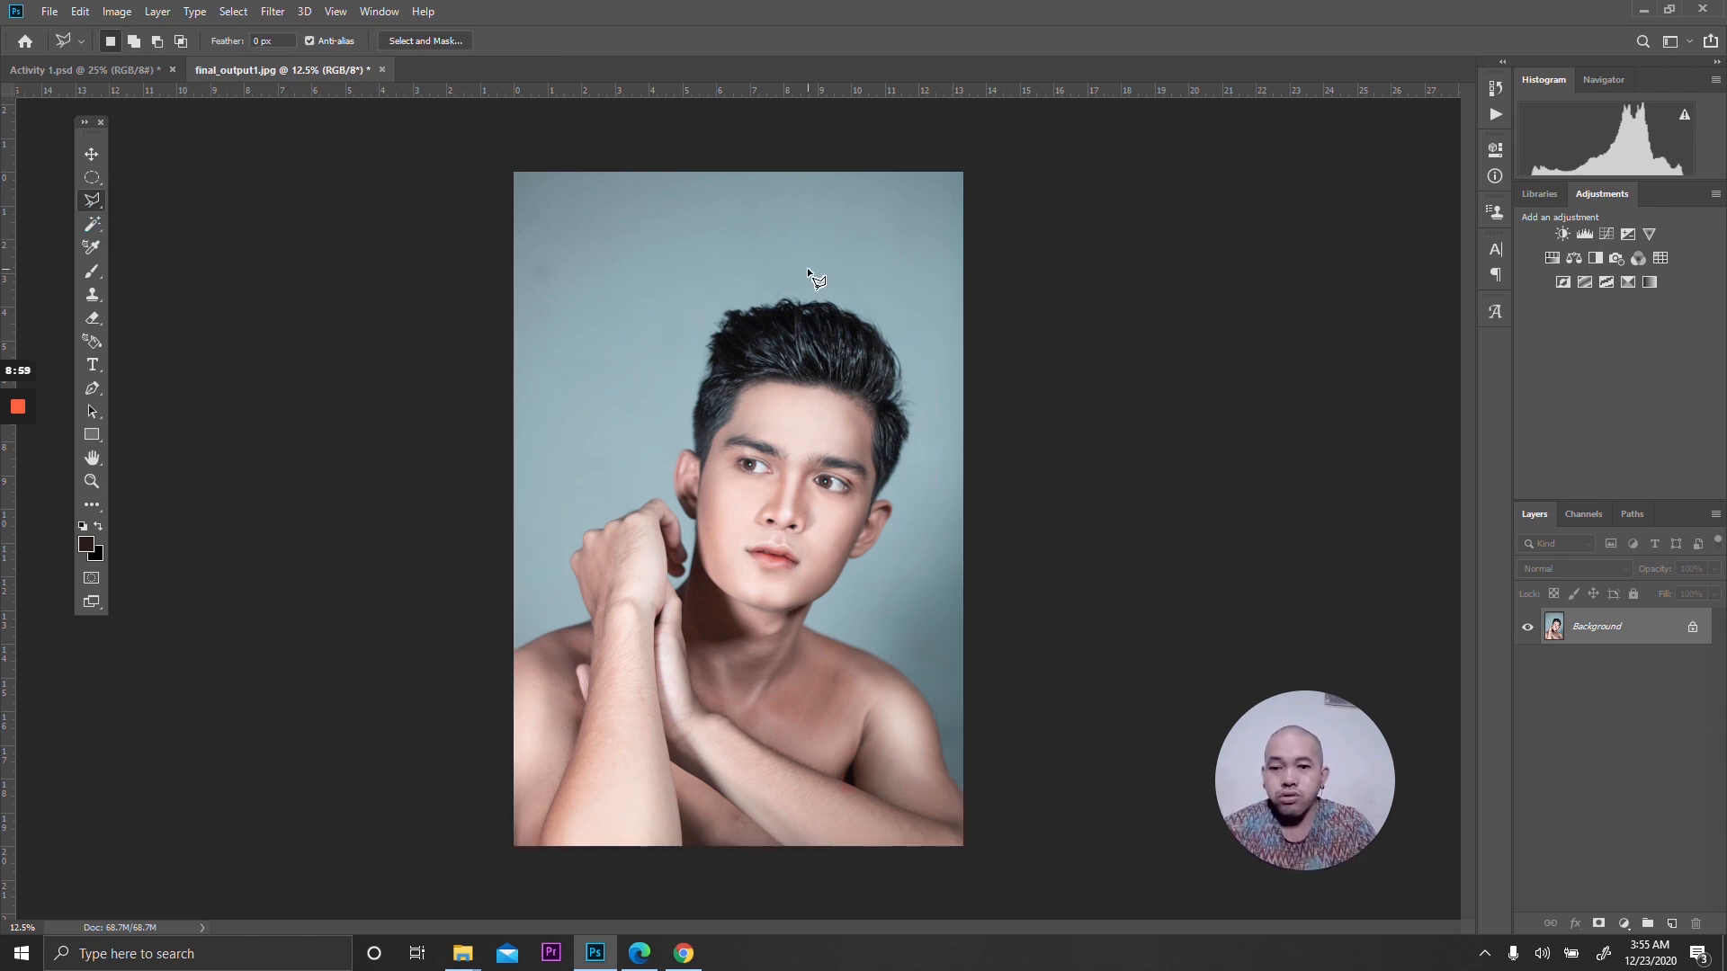
# Draw a closed triangular selection on the backdrop above and to the left of the man's head.
pyautogui.click(540, 240)
pyautogui.click(608, 391)
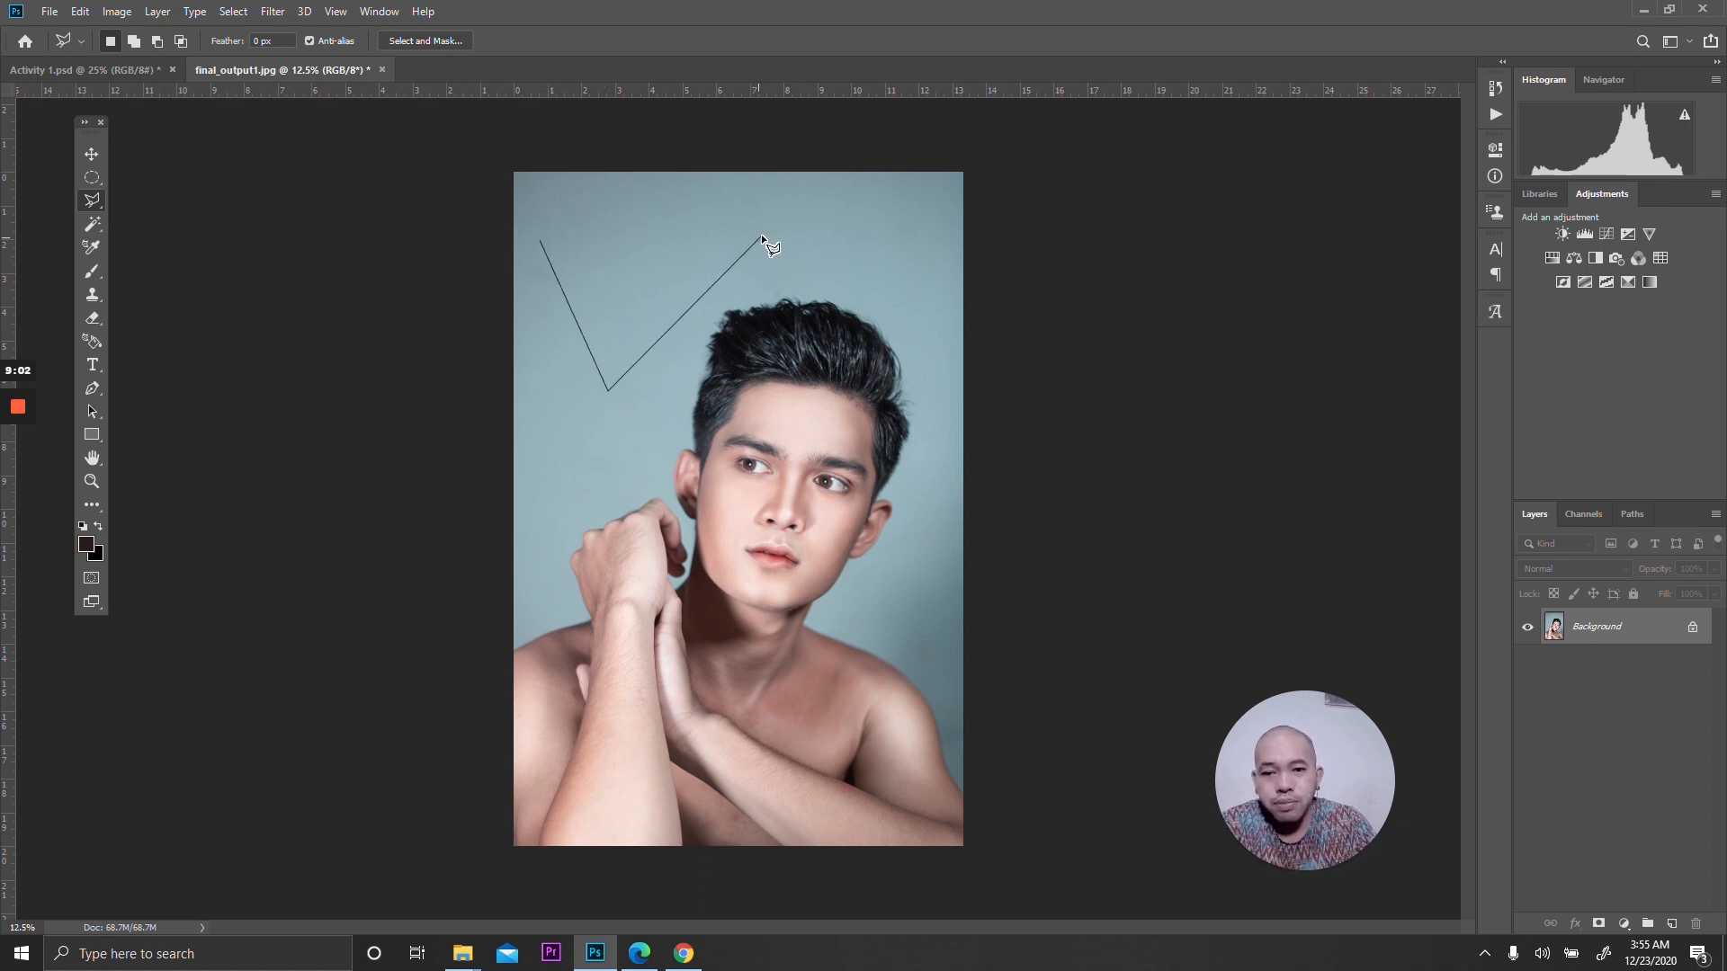
pyautogui.click(763, 232)
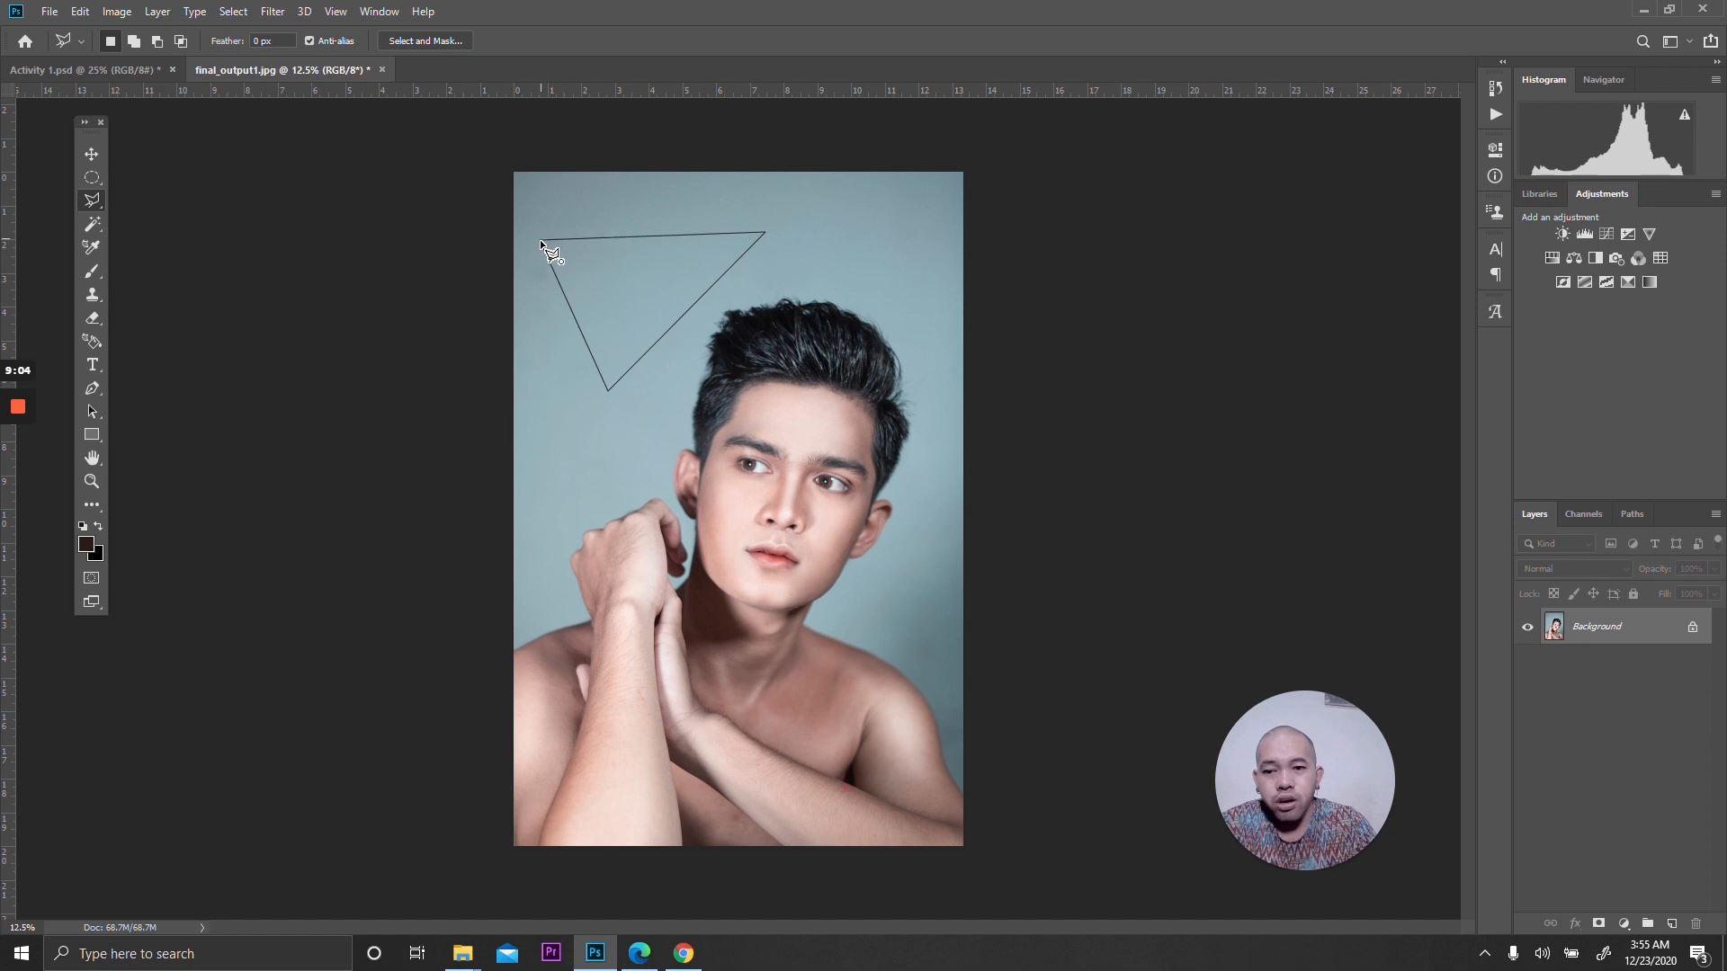
pyautogui.click(540, 240)
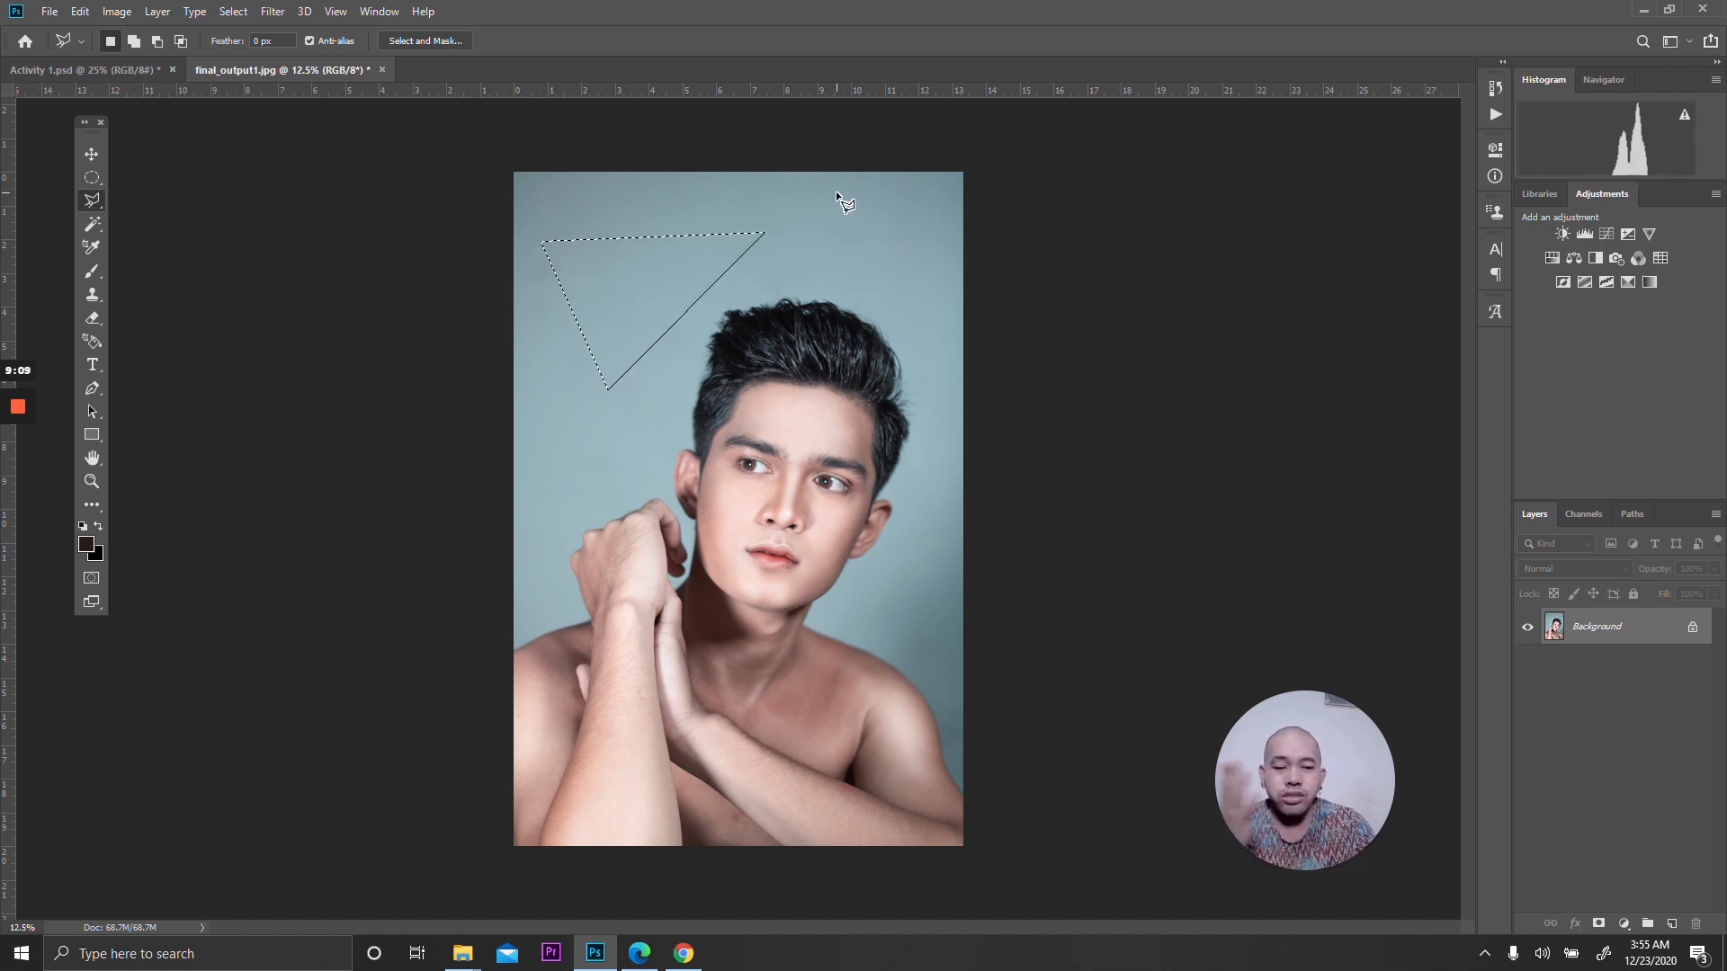
# Replace the triangle with a five-sided polygonal selection around the man's hair and upper face, and clear it.
pyautogui.click(788, 211)
pyautogui.click(939, 308)
pyautogui.click(904, 538)
pyautogui.click(515, 435)
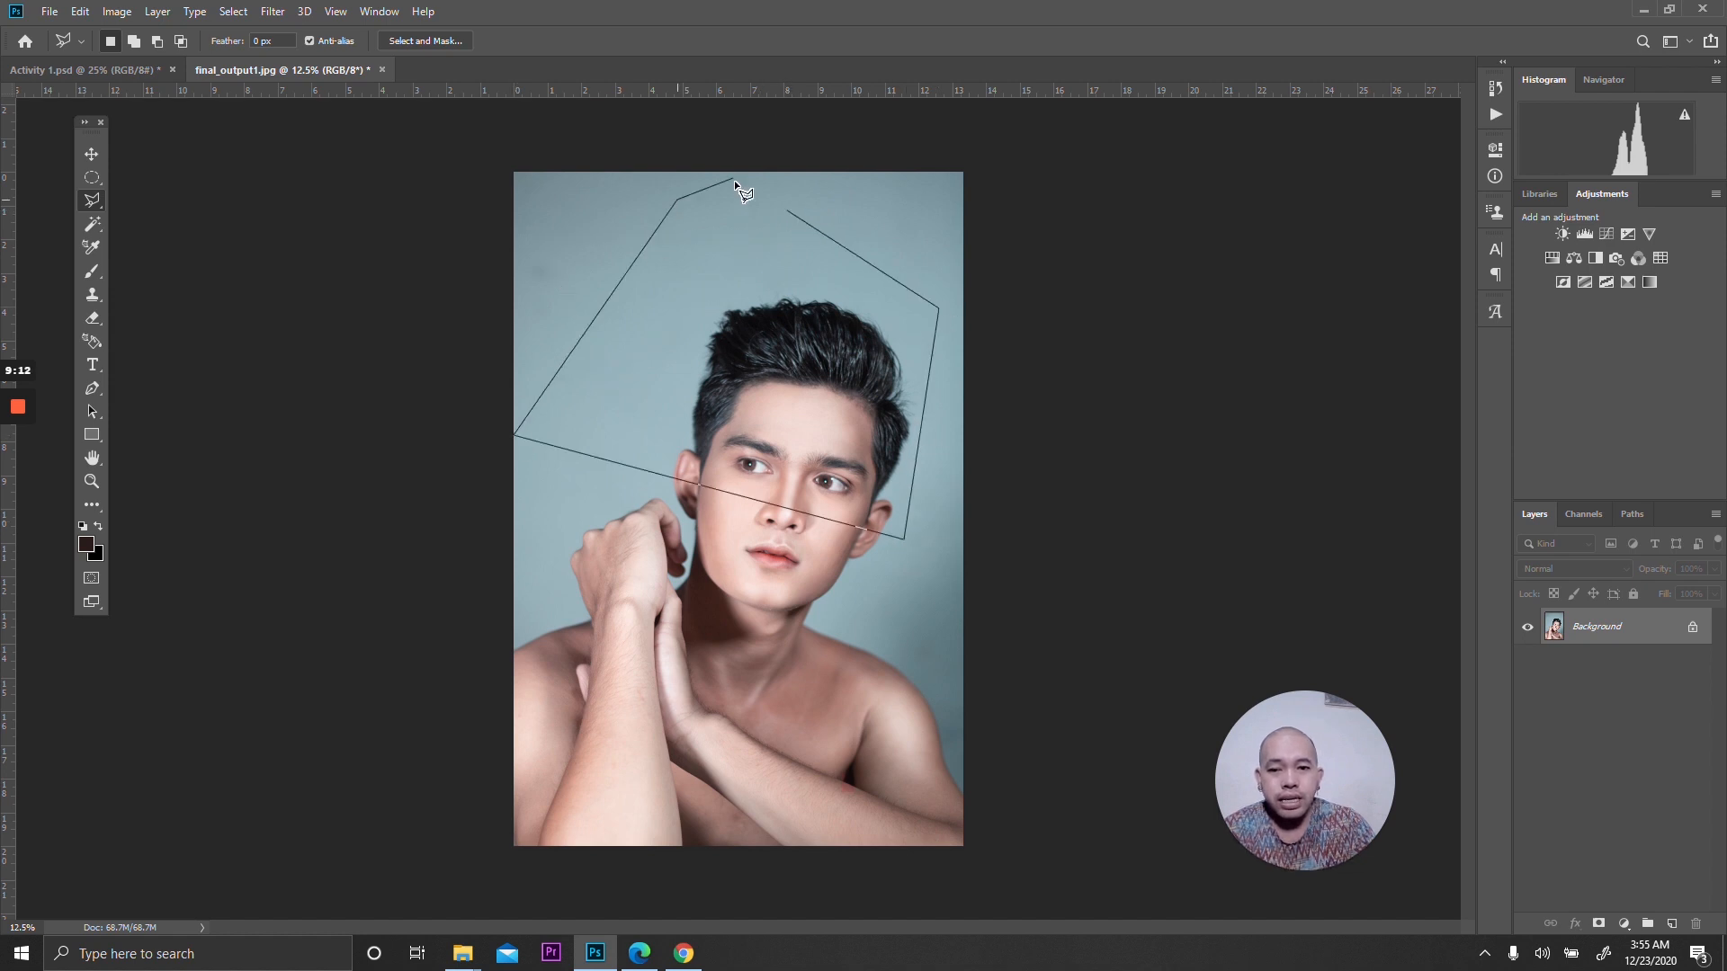
pyautogui.click(788, 212)
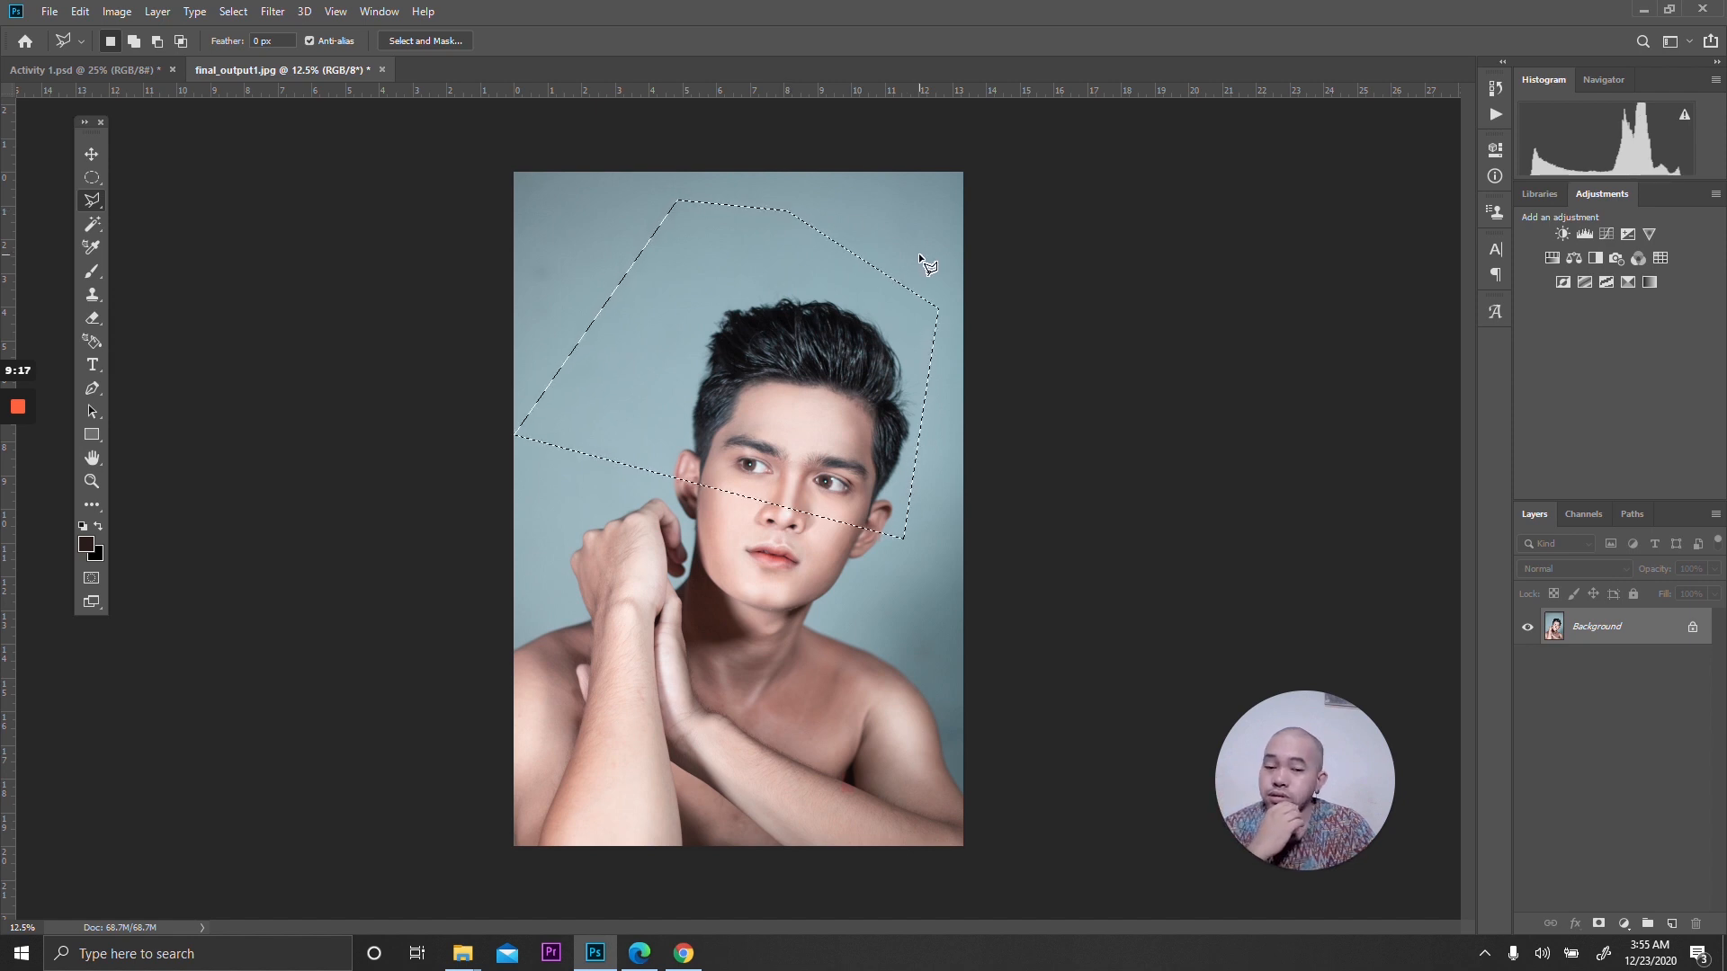
pyautogui.click(869, 210)
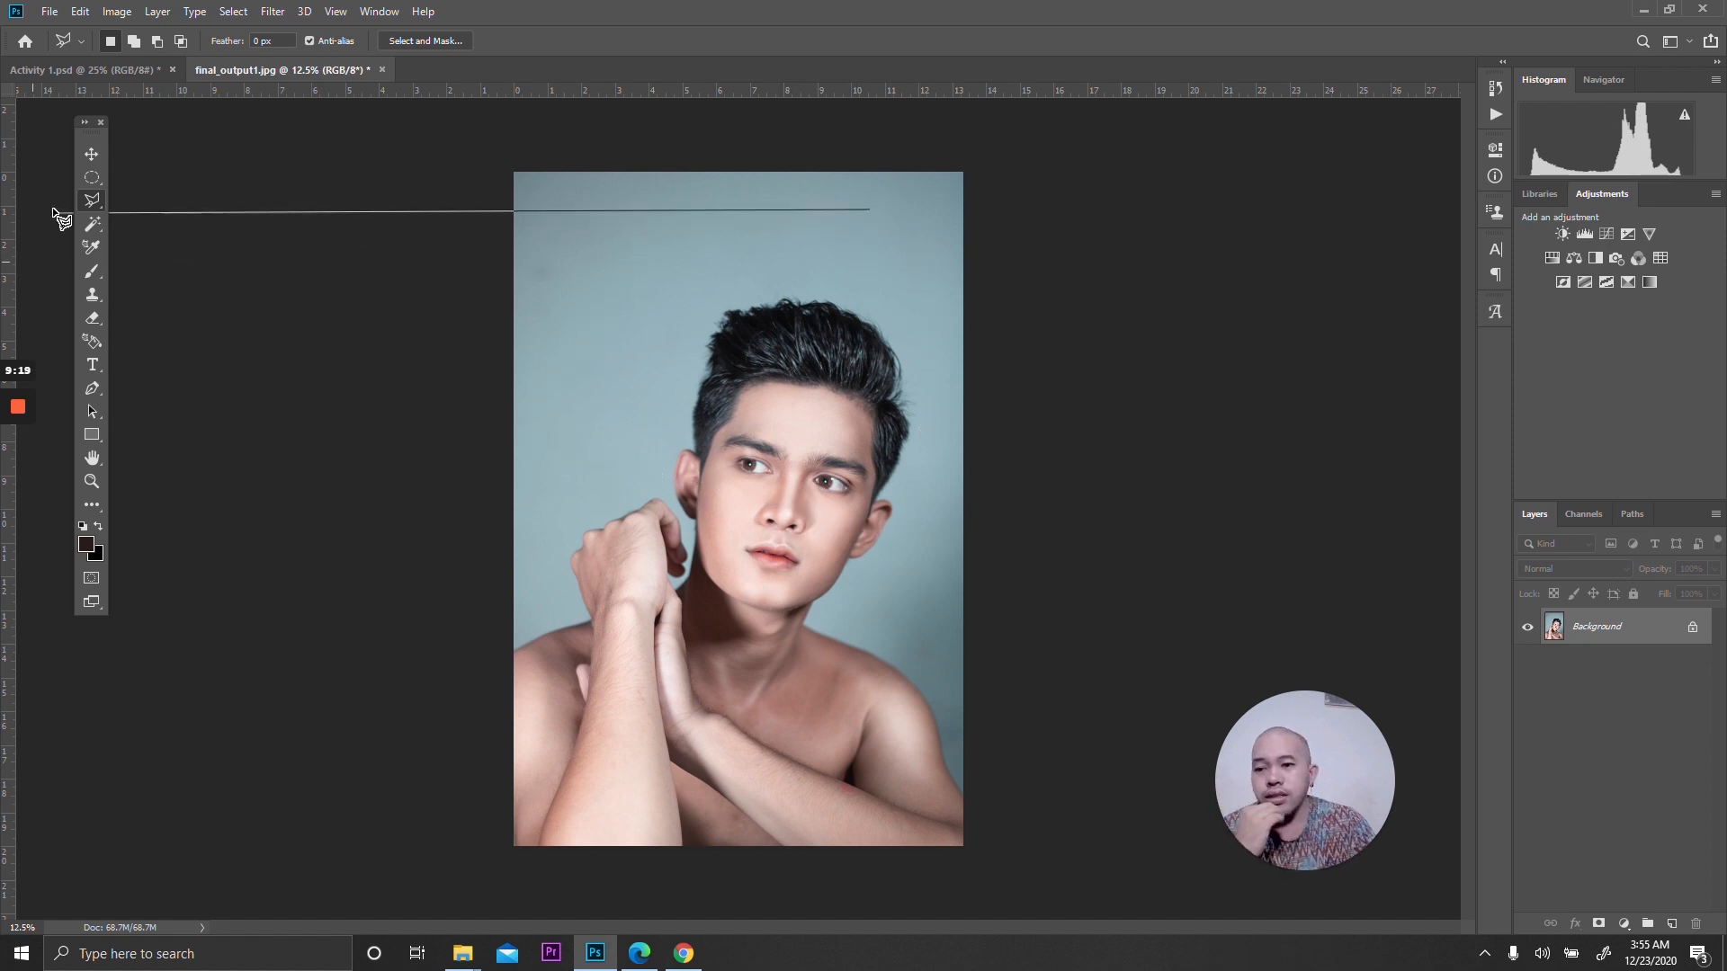
pyautogui.press('Escape')
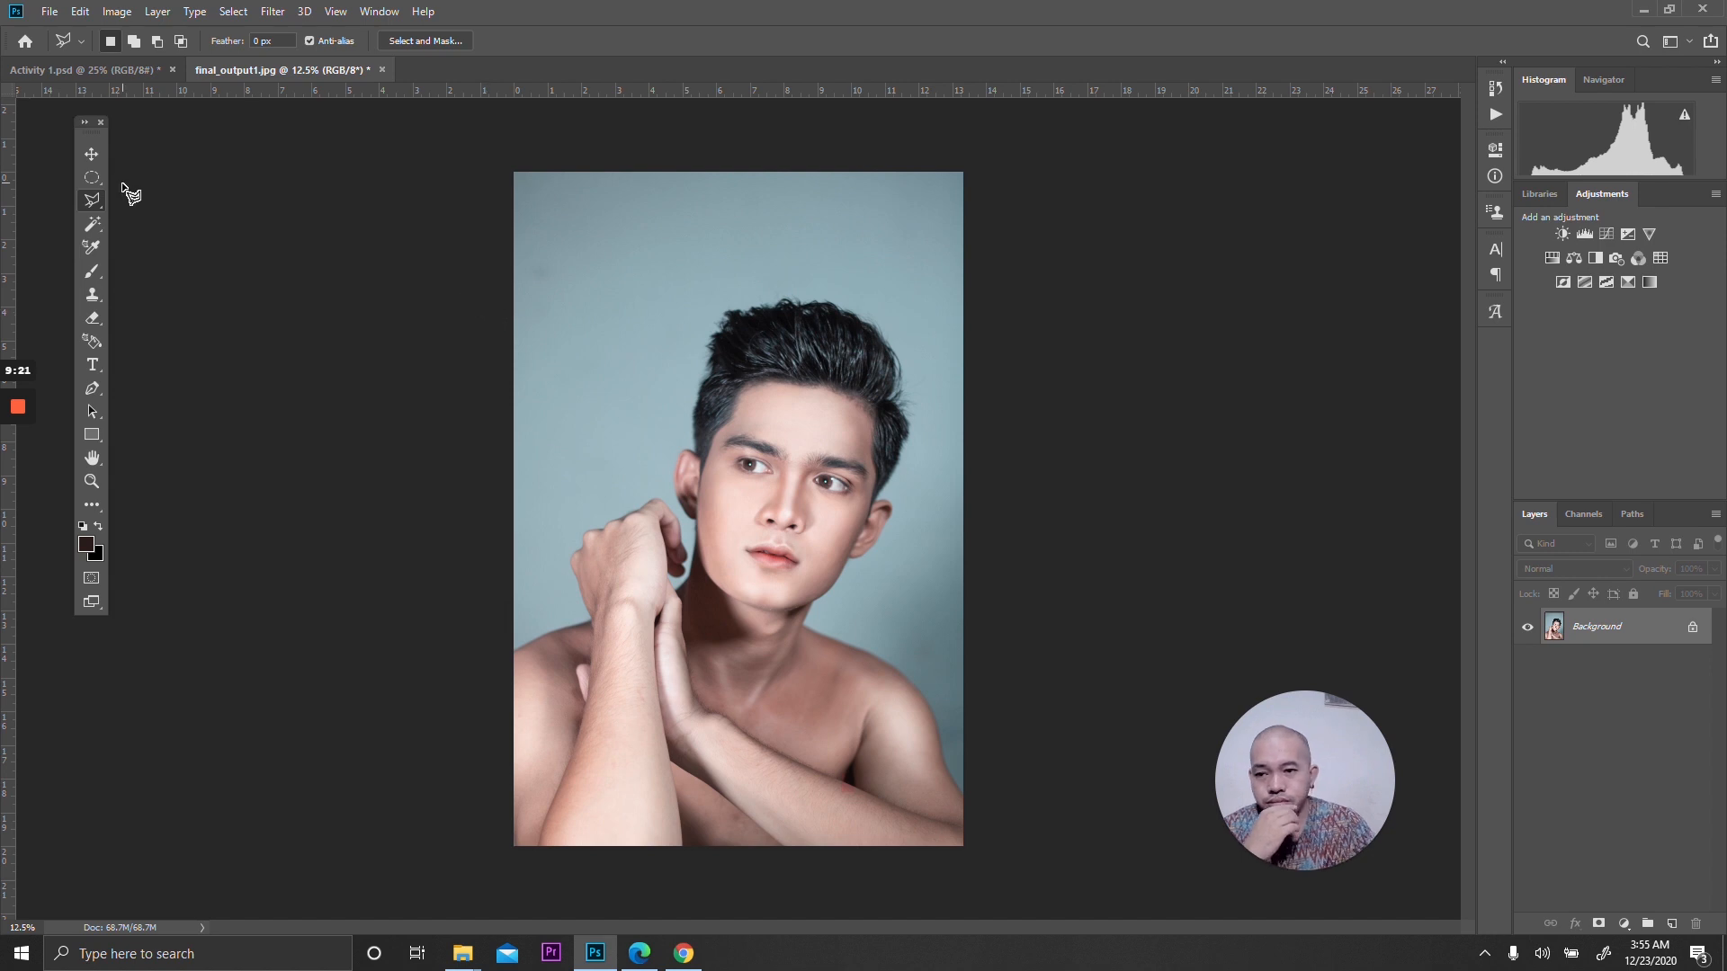
# Activate the Magic Wand Tool and select the blue backdrop at tolerance 32, deselecting and sampling it again from a higher spot.
pyautogui.rightClick(95, 225)
pyautogui.click(97, 225)
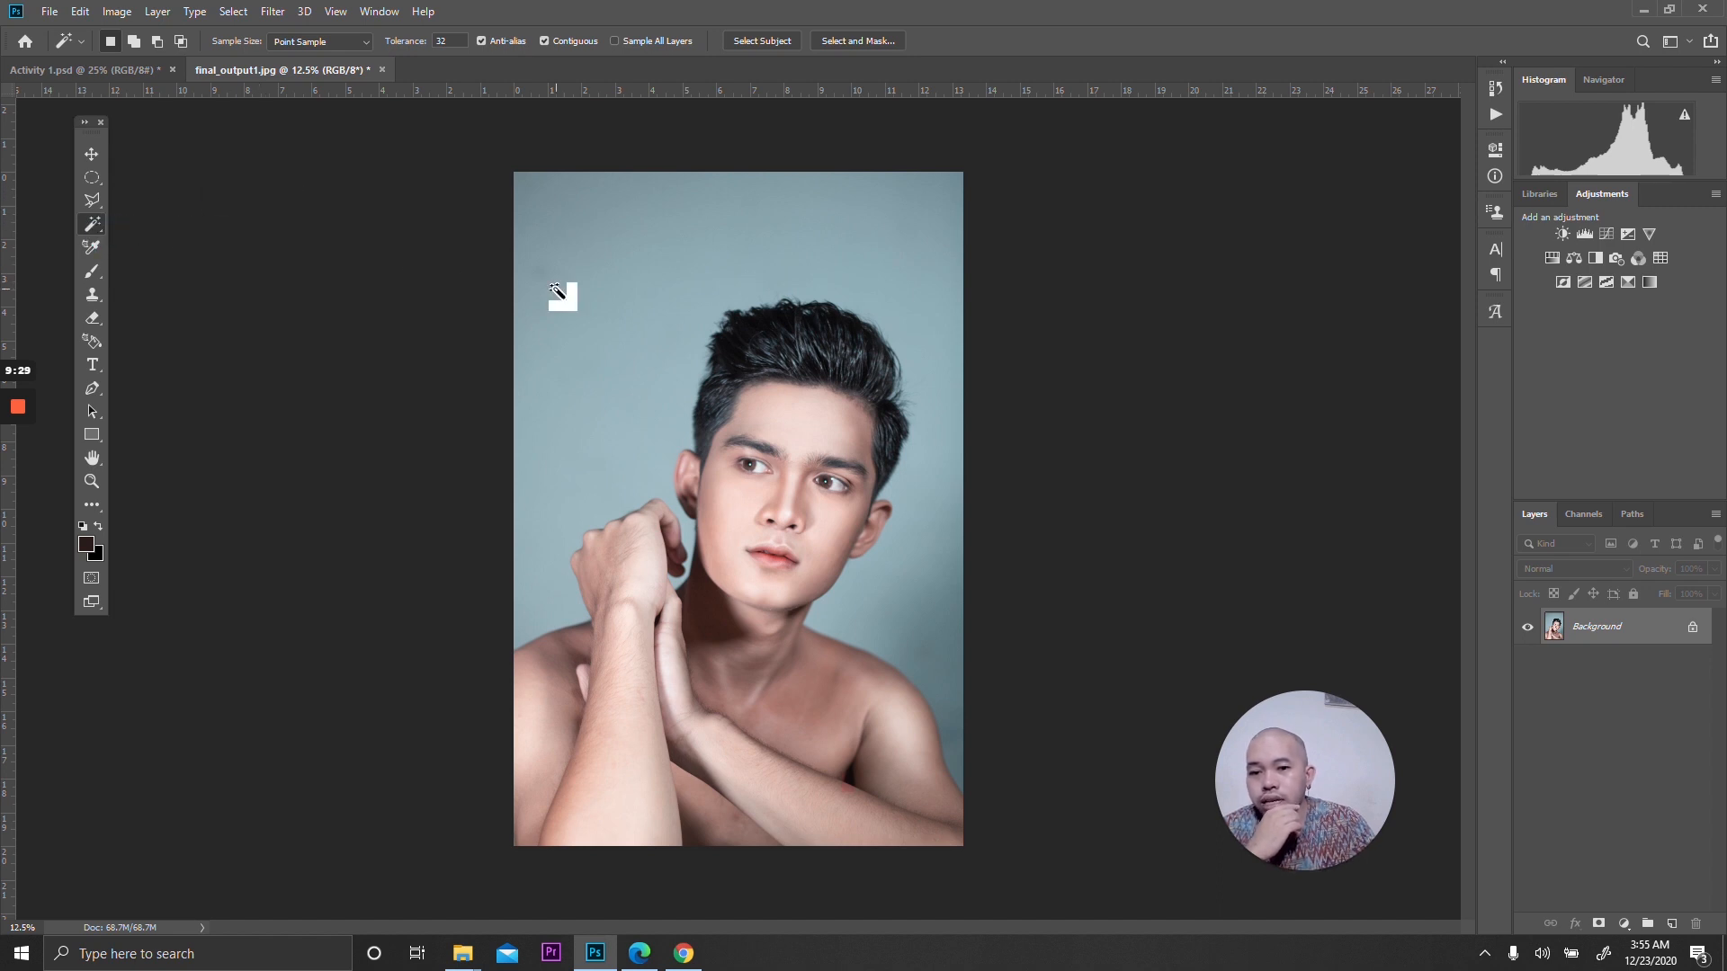
pyautogui.click(612, 288)
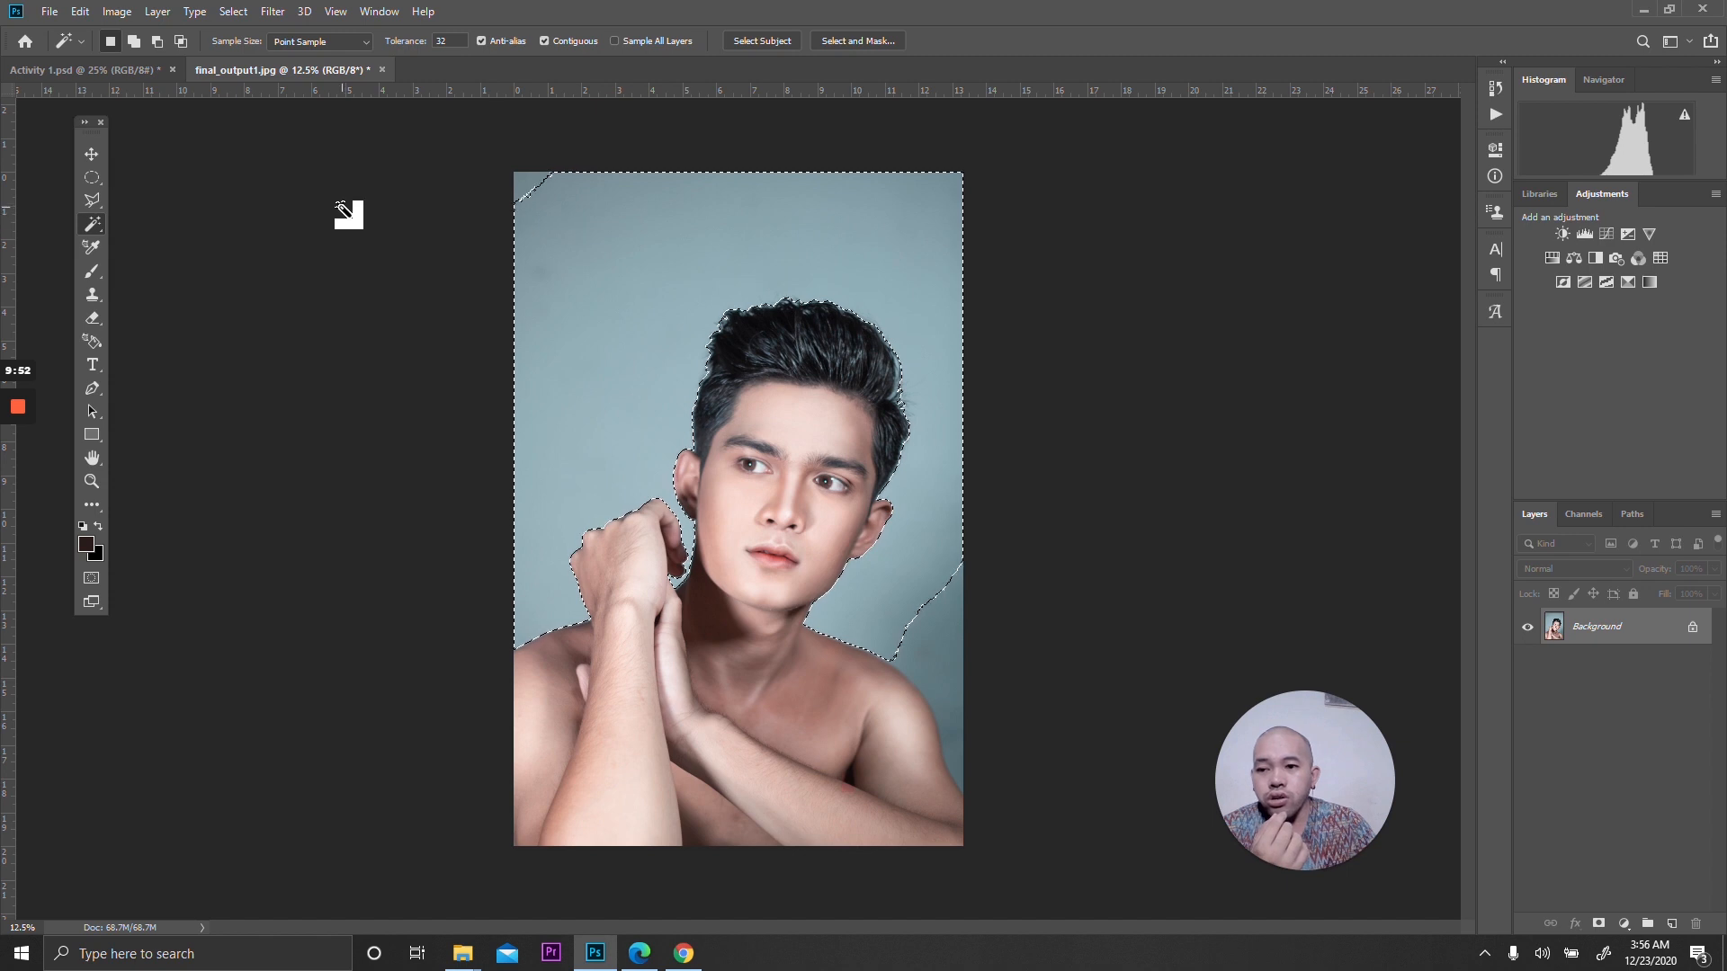
pyautogui.hotkey('ctrl', 'd')
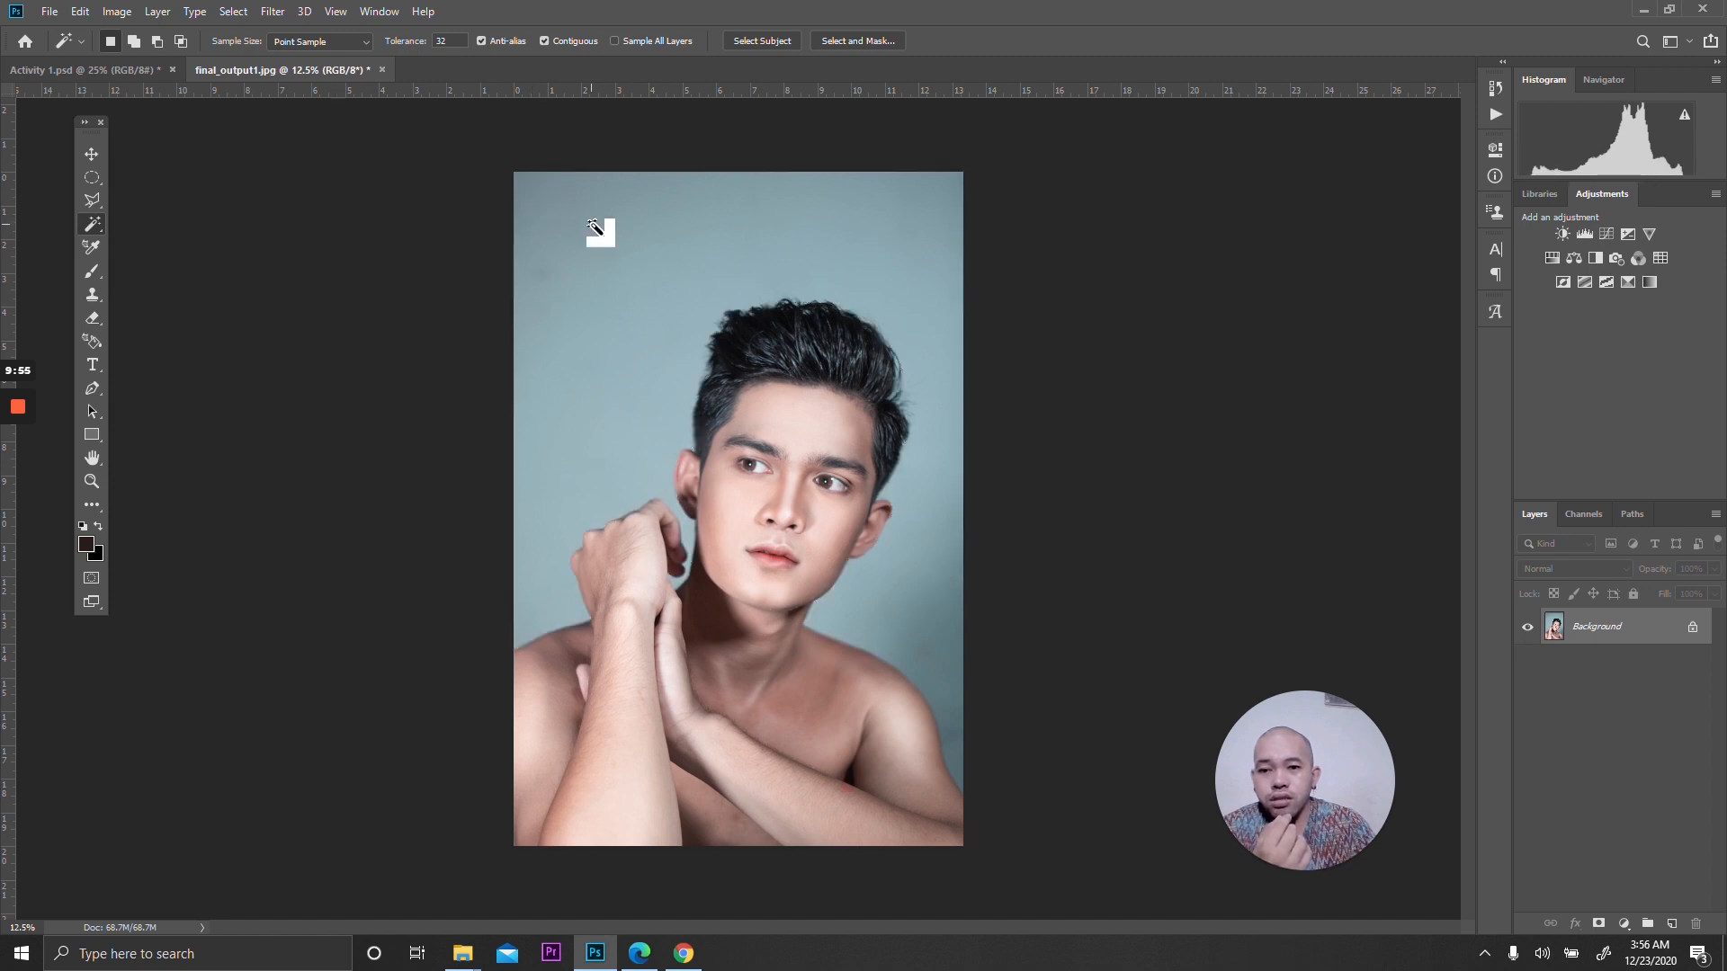
pyautogui.click(604, 232)
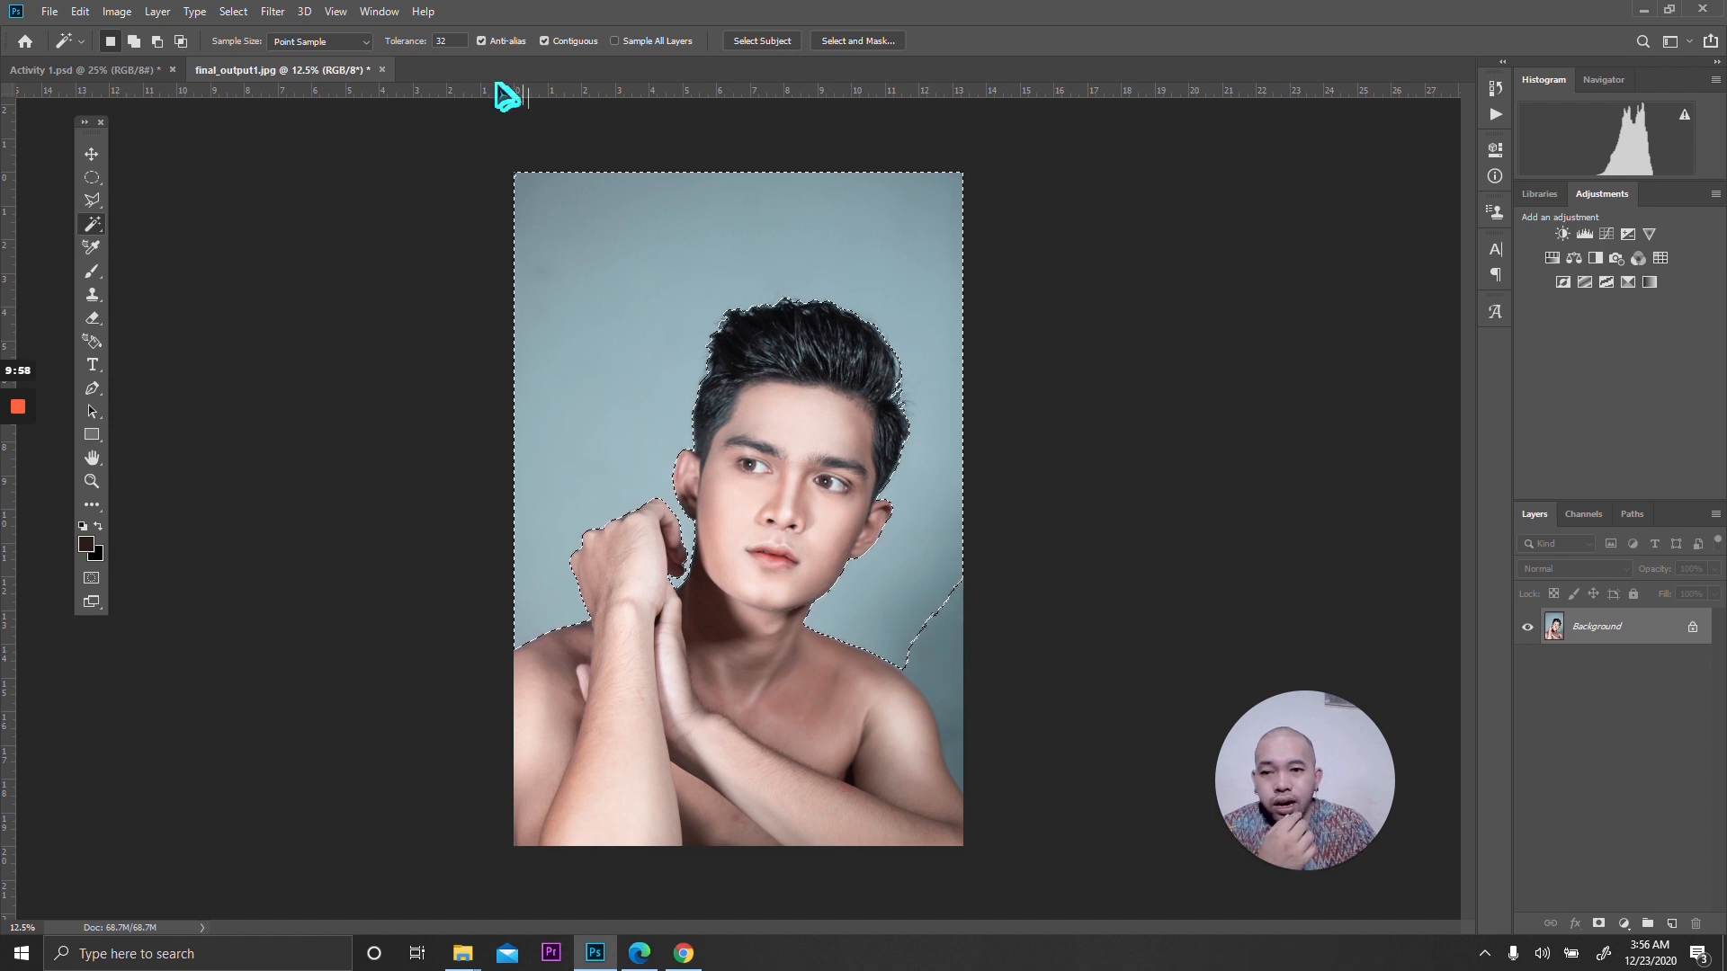
# Set the Magic Wand tolerance to 50, reselect the backdrop, and add the area above the right-hand shoulder.
pyautogui.write('50')
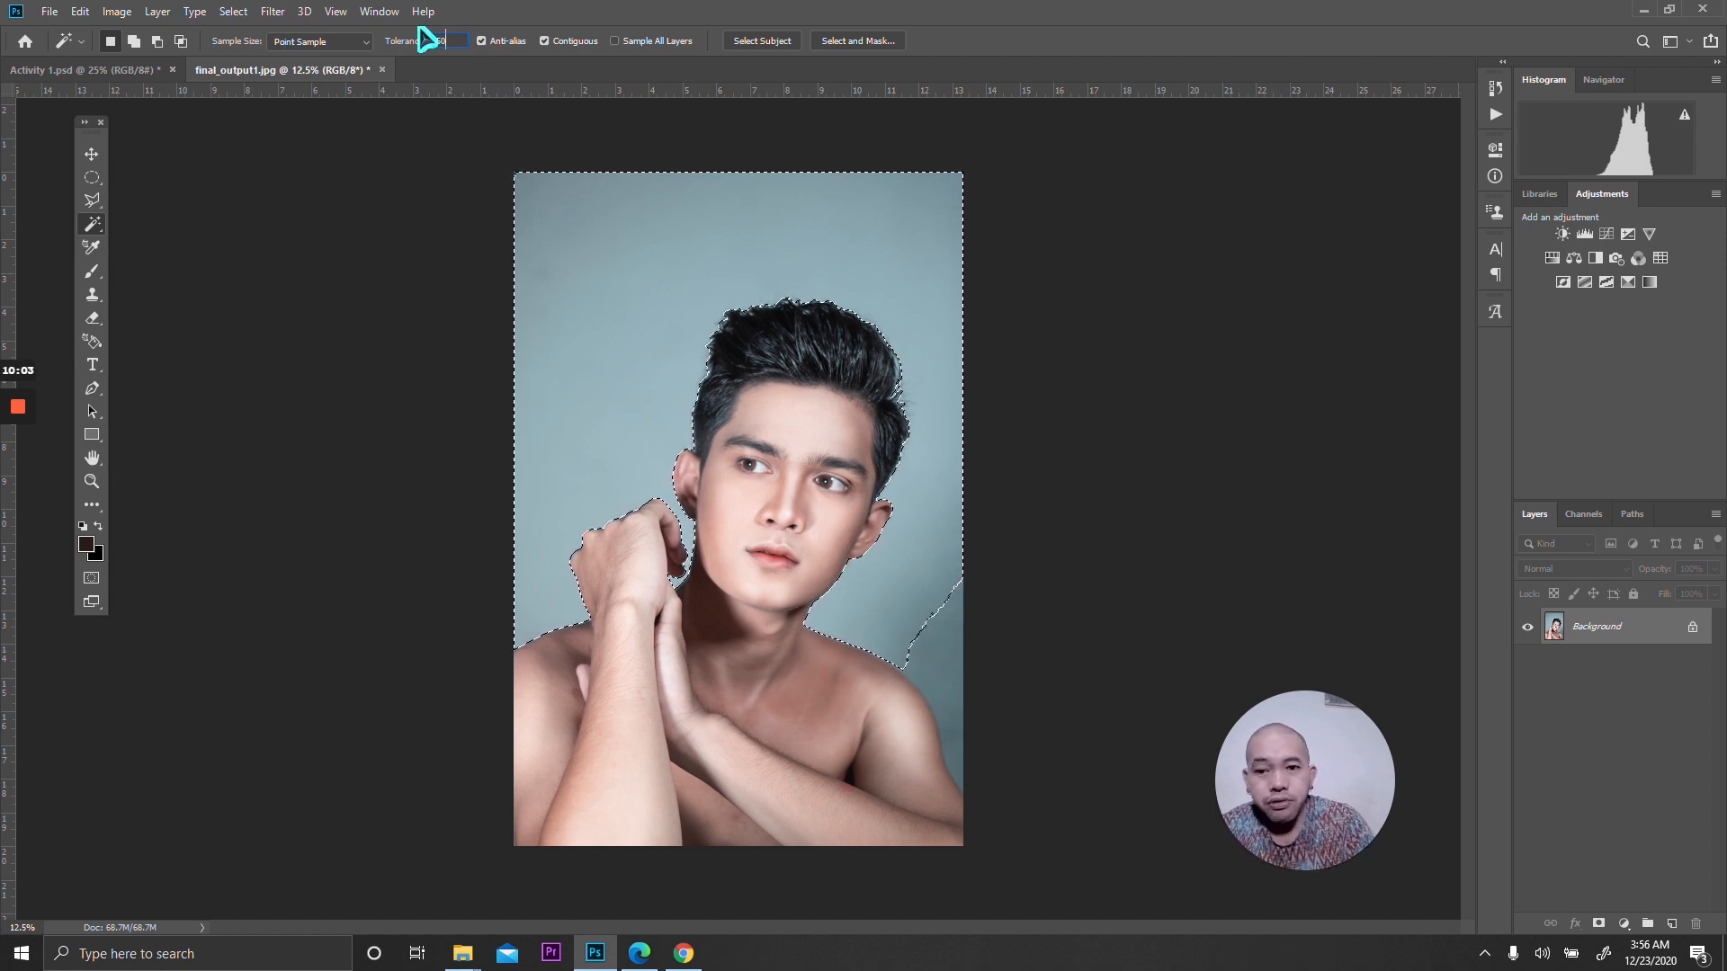
pyautogui.click(601, 234)
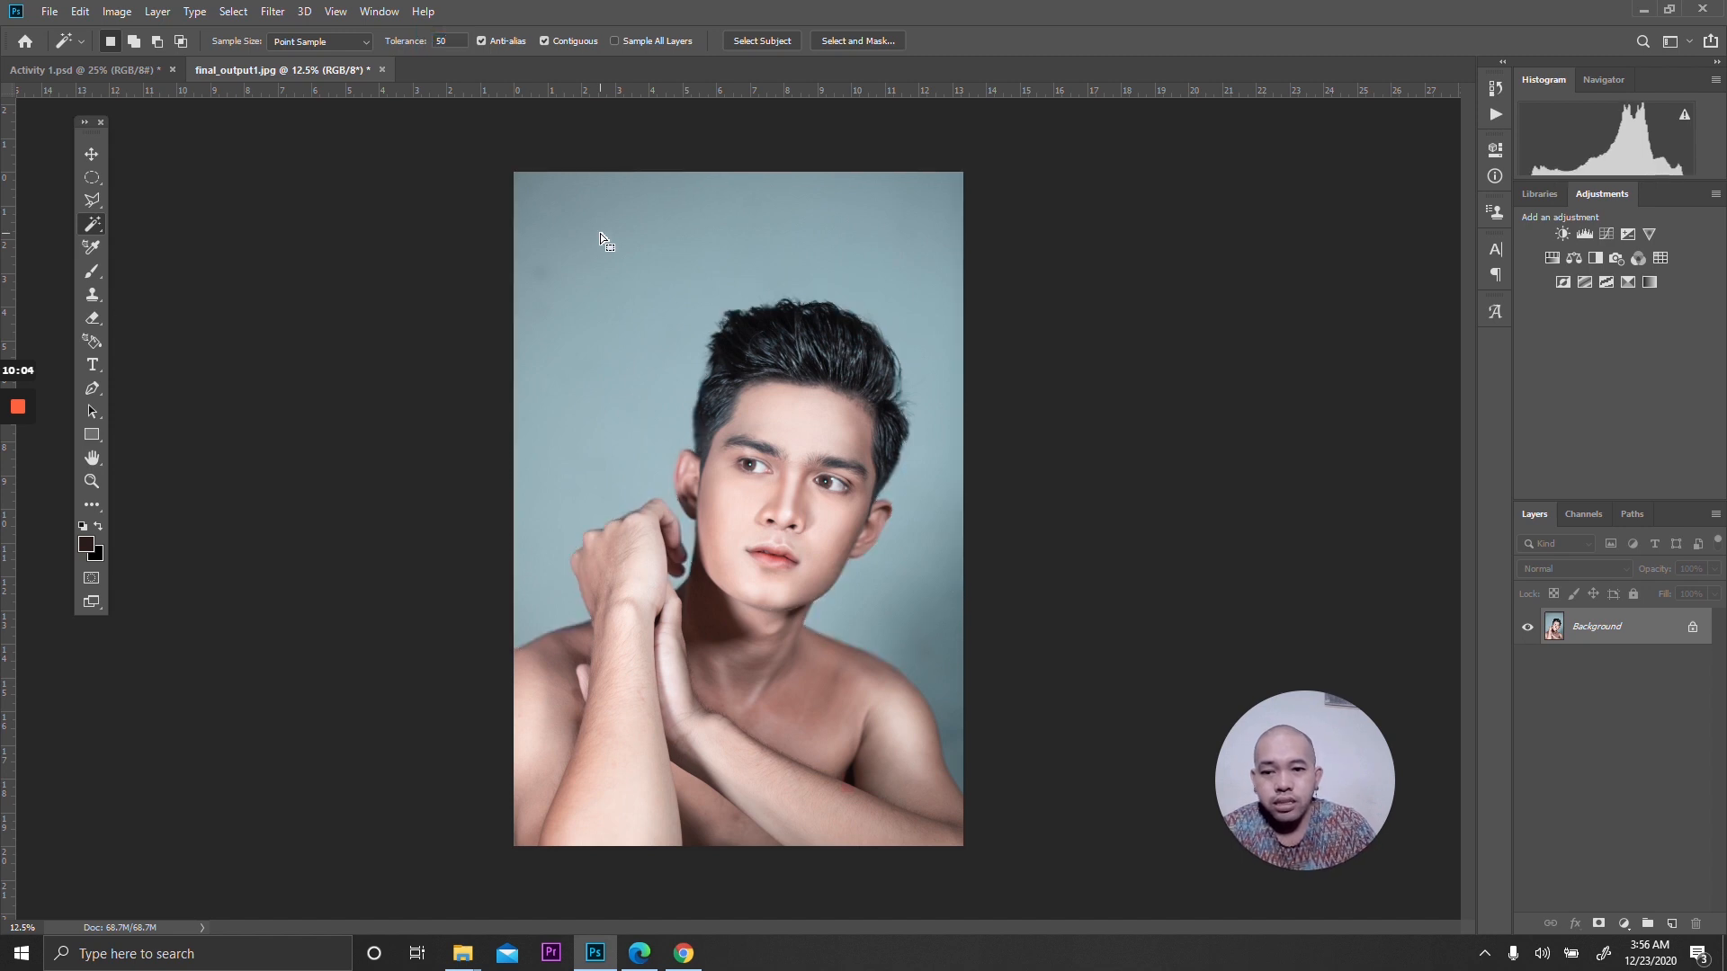
pyautogui.click(665, 275)
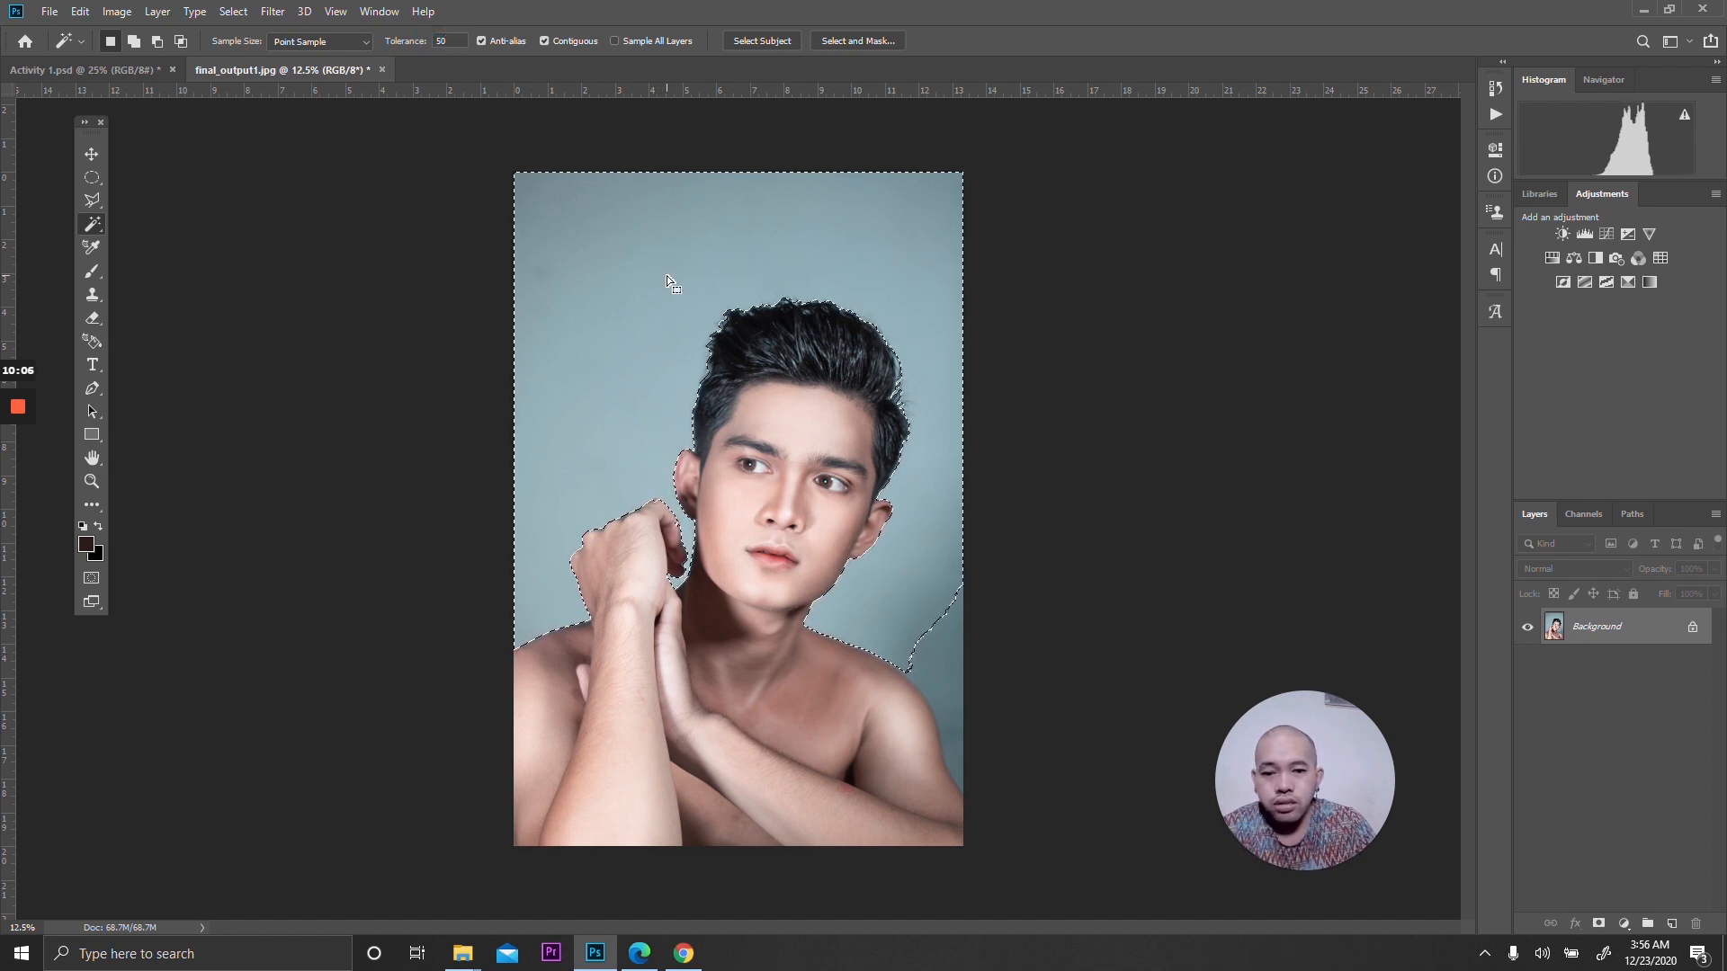
pyautogui.keyDown('shift'); pyautogui.click(936, 655); pyautogui.keyUp('shift')
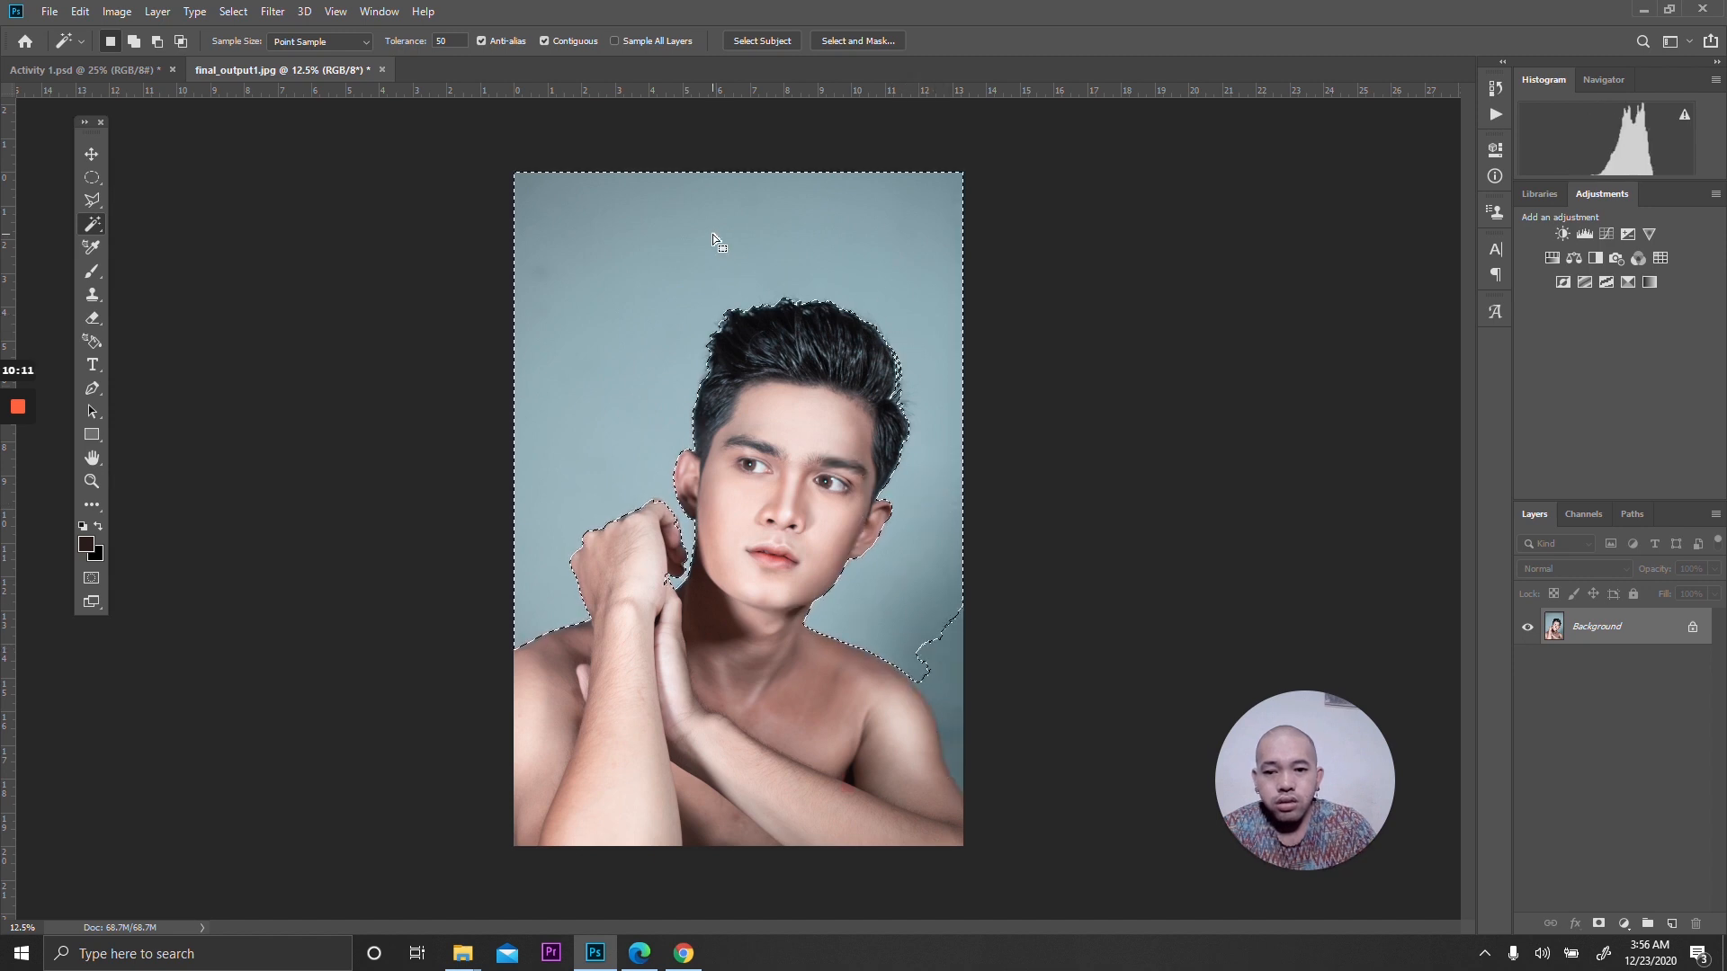
# Set the Magic Wand tolerance to 100, clear the current selection, and select the backdrop again.
pyautogui.press('BackSpace')
pyautogui.press('BackSpace')
pyautogui.write('100')
pyautogui.hotkey('ctrl', 'd')
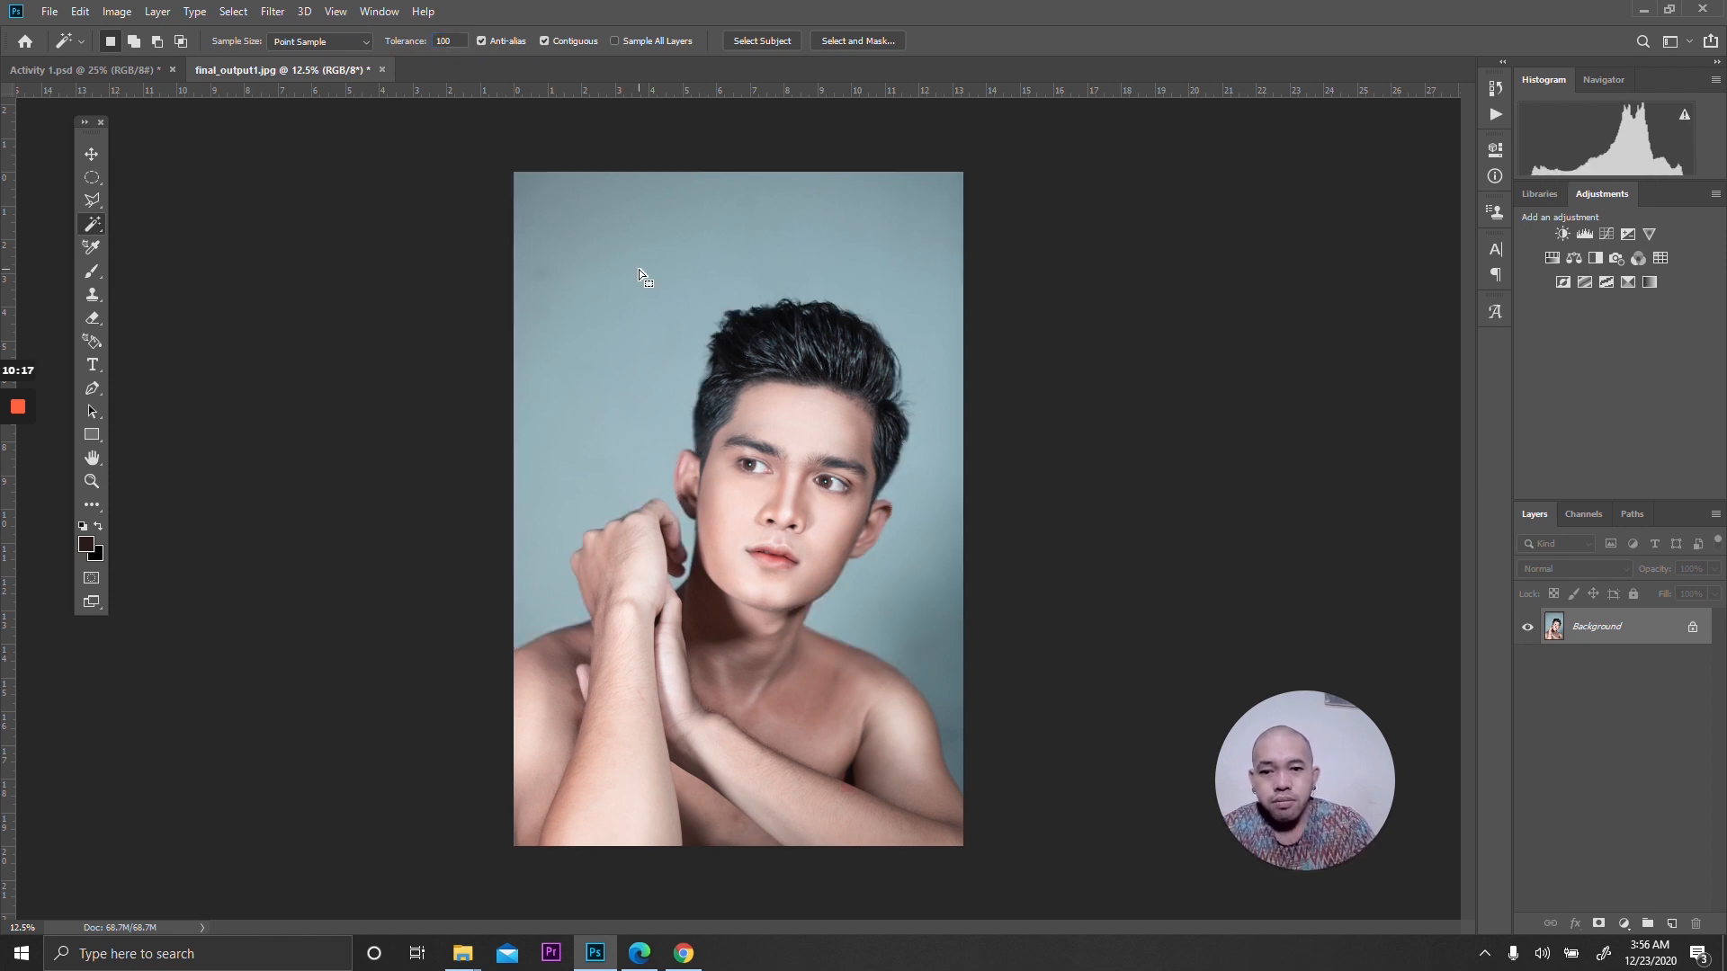
pyautogui.click(639, 268)
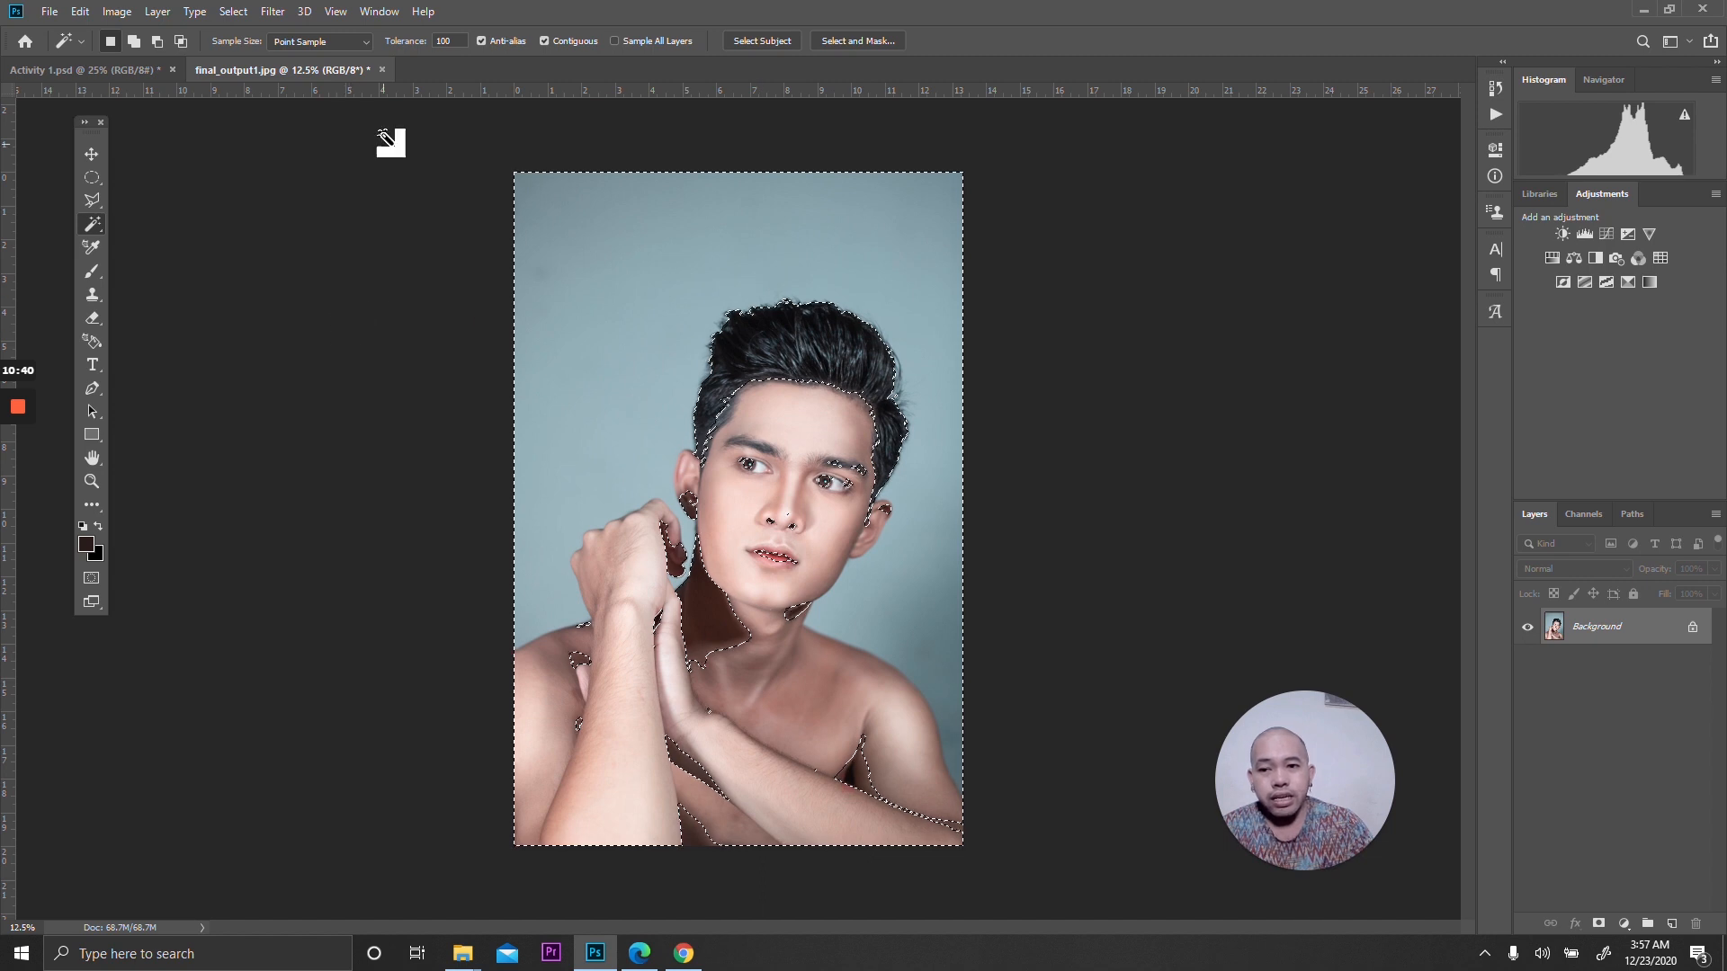
# Set the Magic Wand tolerance to 32, clear the current selection, and select the blue backdrop again.
pyautogui.write('32')
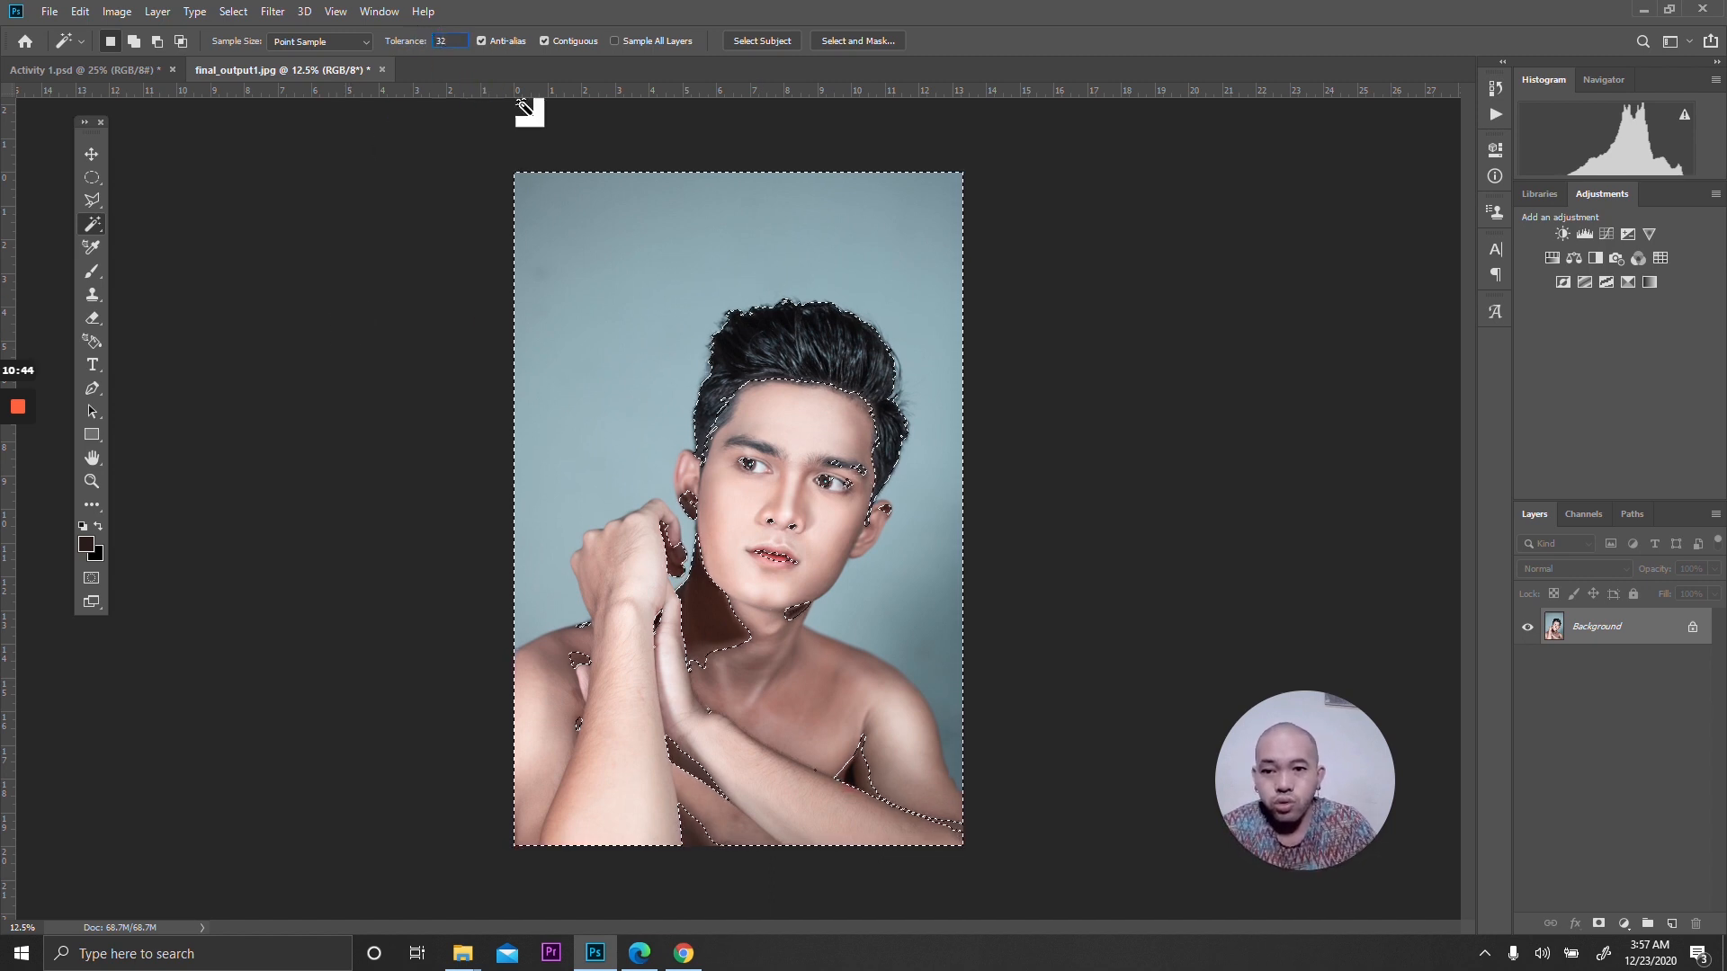
pyautogui.hotkey('ctrl', 'd')
pyautogui.click(792, 259)
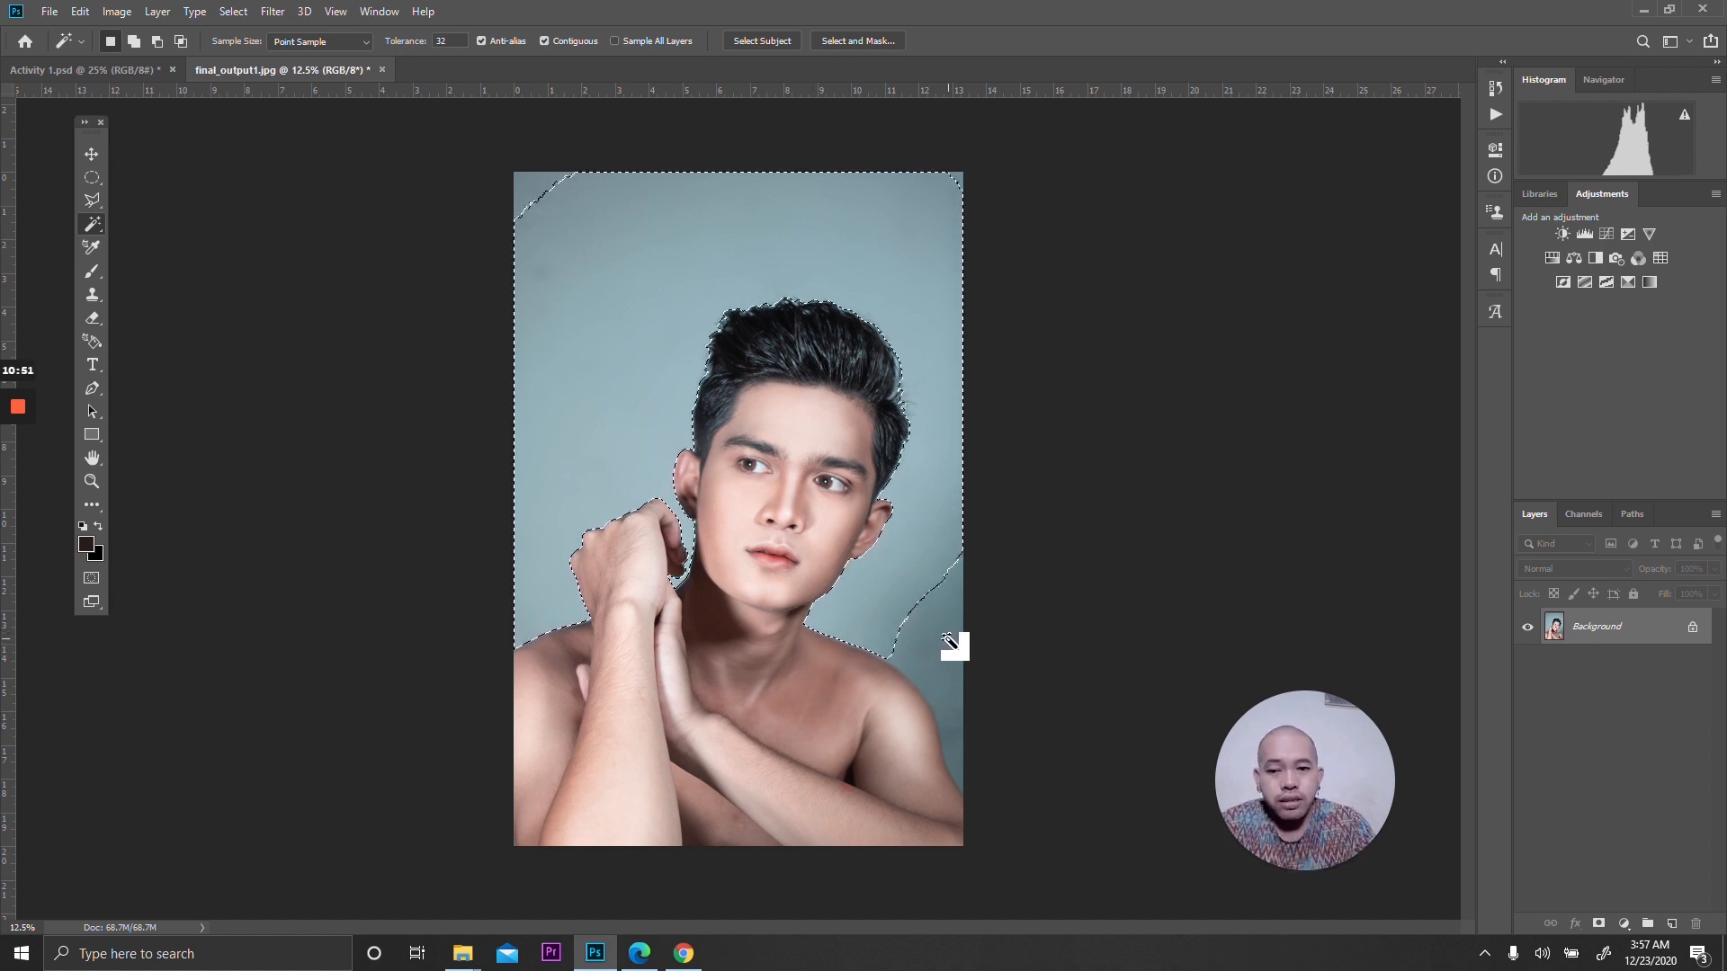
# Switch the Magic Wand to Add to Selection and add the backdrop's upper-left corner and the area above the right-hand shoulder.
pyautogui.click(134, 41)
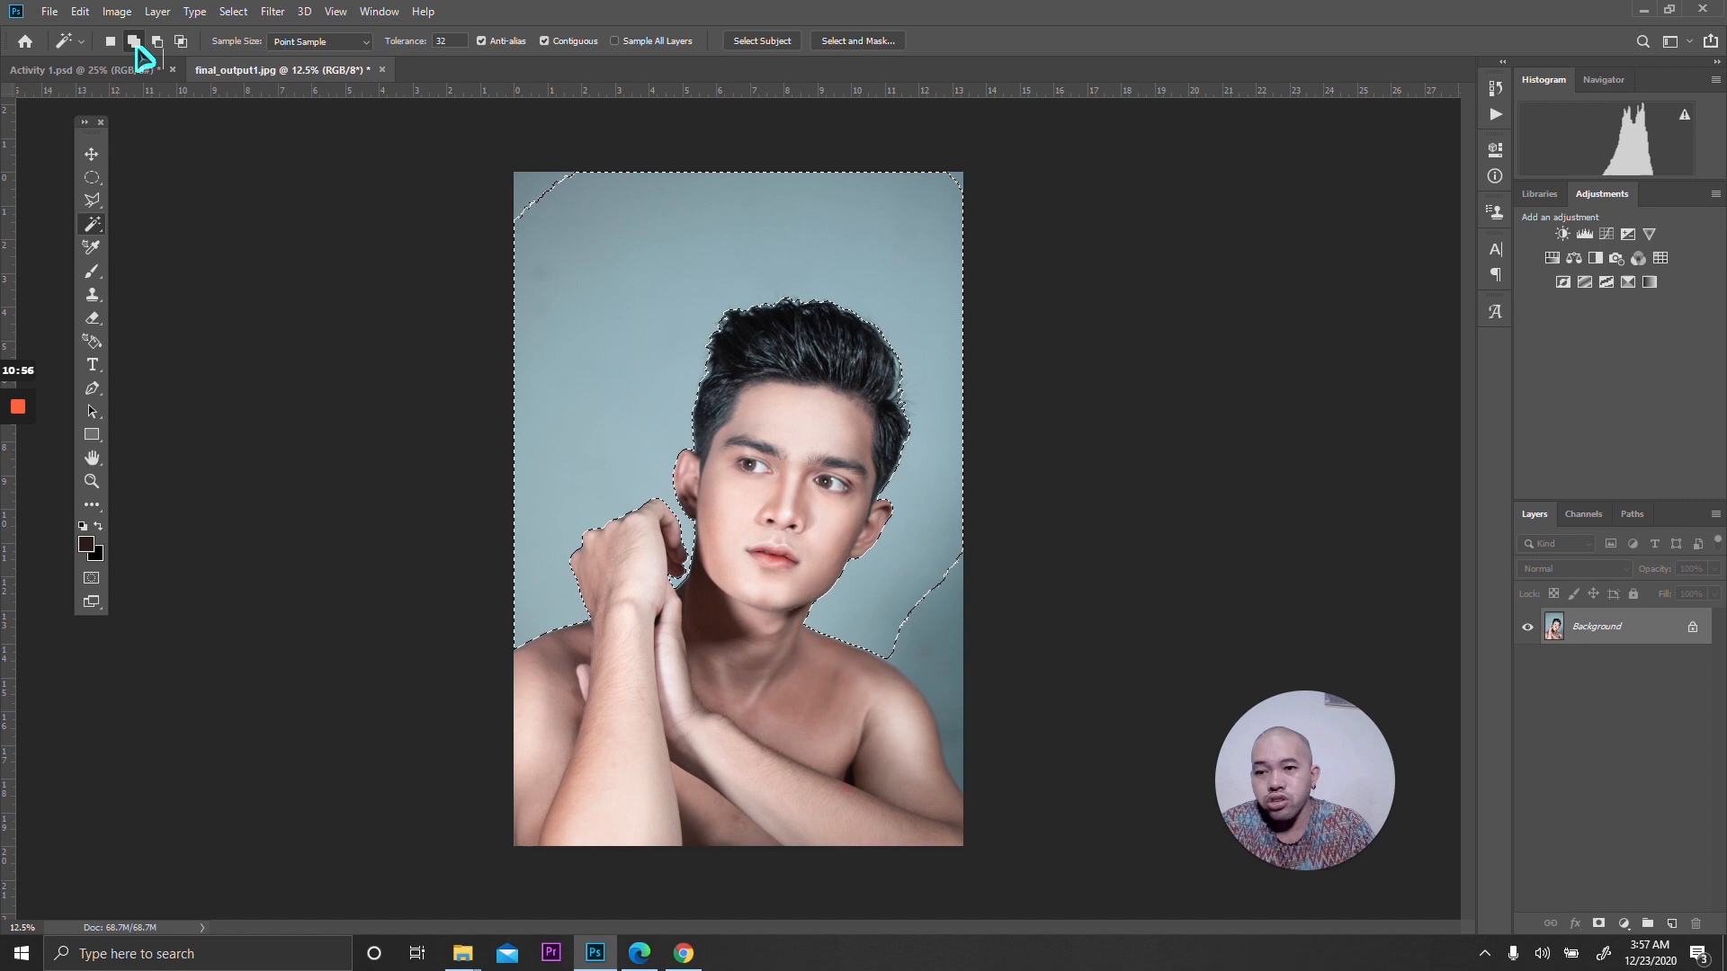
pyautogui.click(545, 180)
pyautogui.click(957, 720)
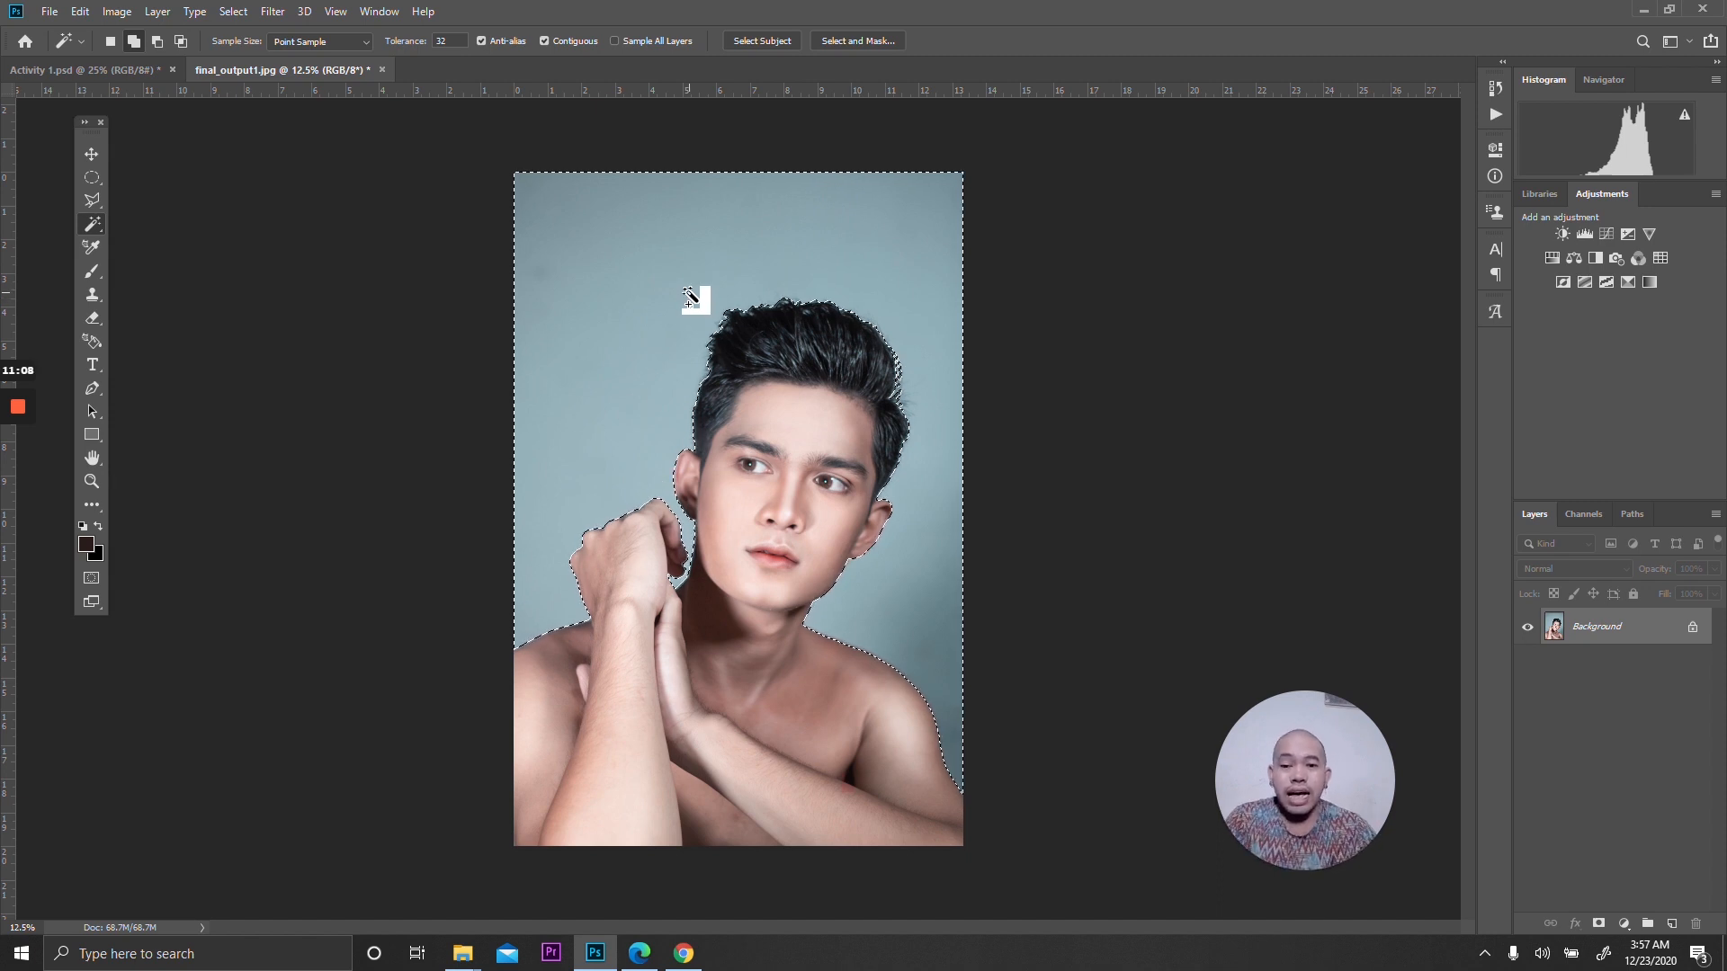
# Invert the selection to cover the man and bring his cutout into Activity 1.psd as a new layer.
pyautogui.rightClick(707, 214)
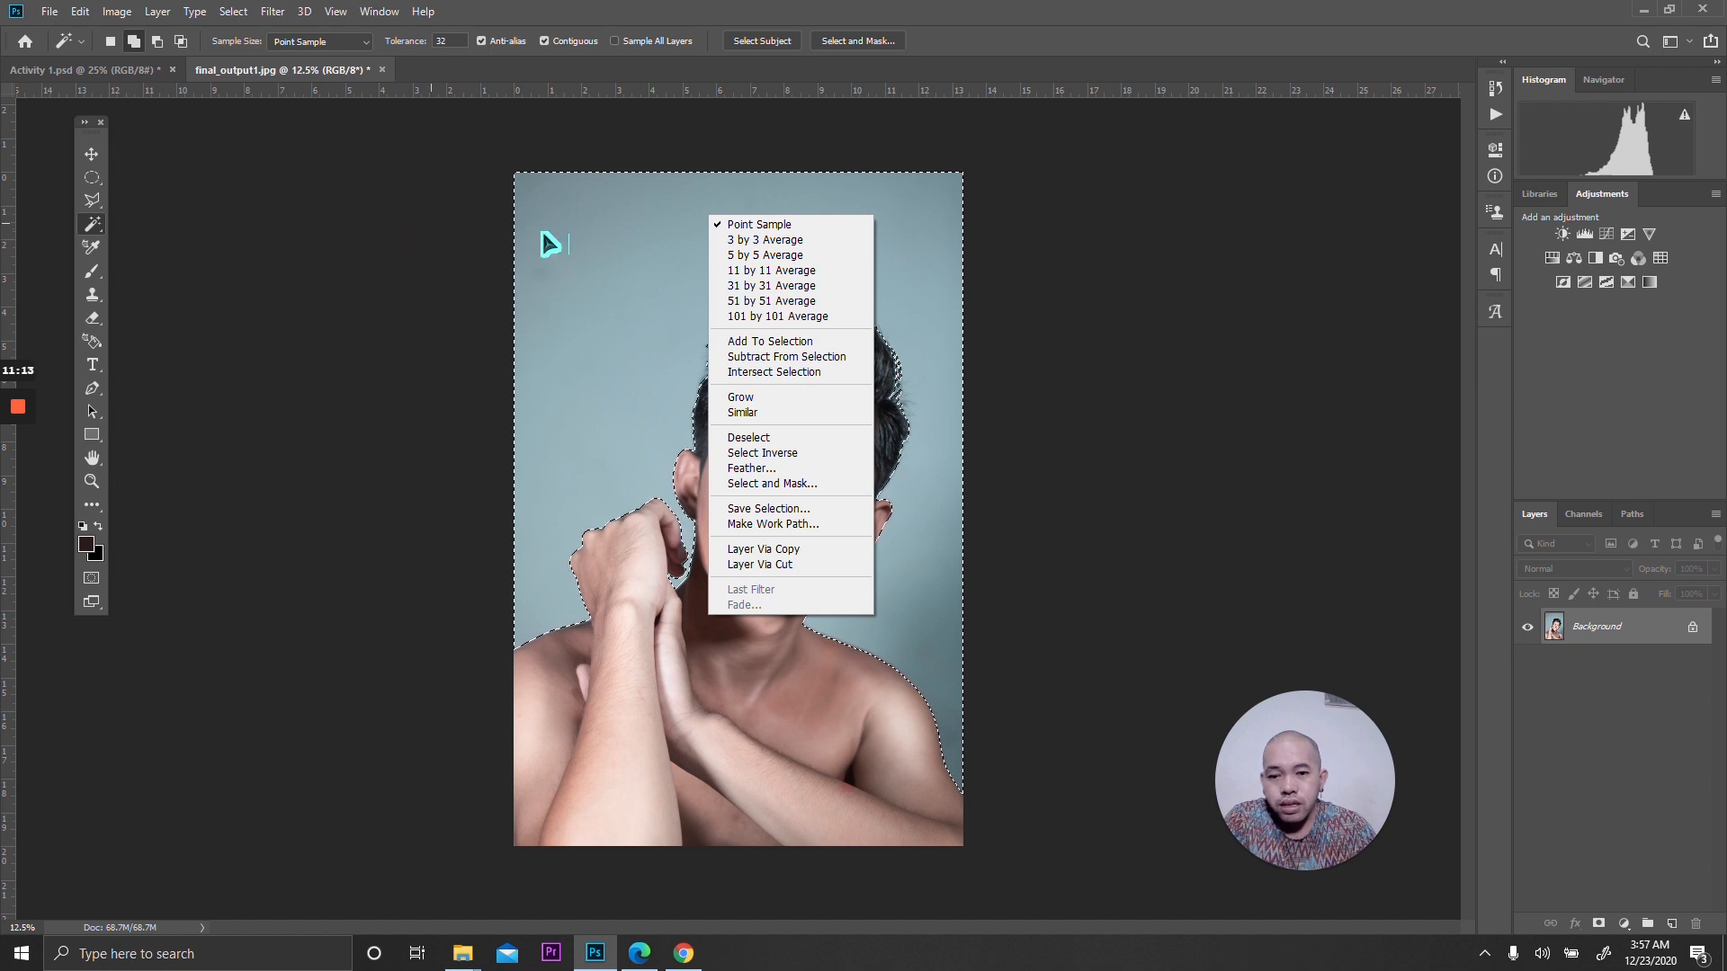
pyautogui.click(814, 454)
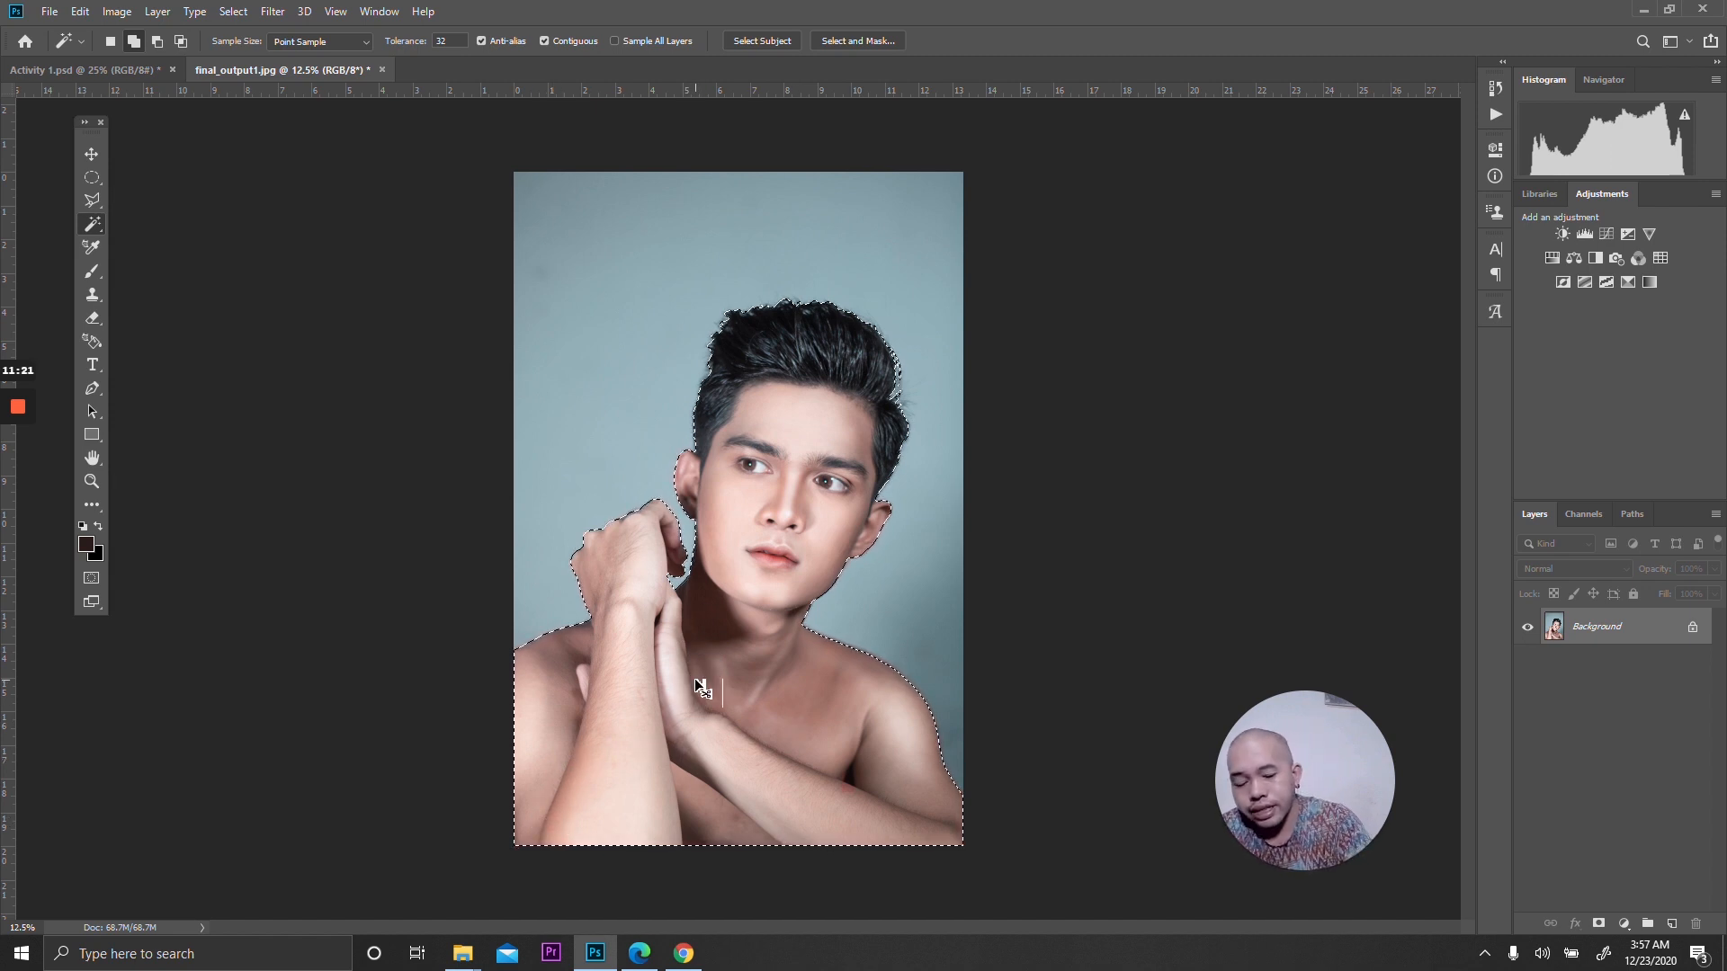
pyautogui.moveTo(696, 685); pyautogui.dragTo(640, 753)
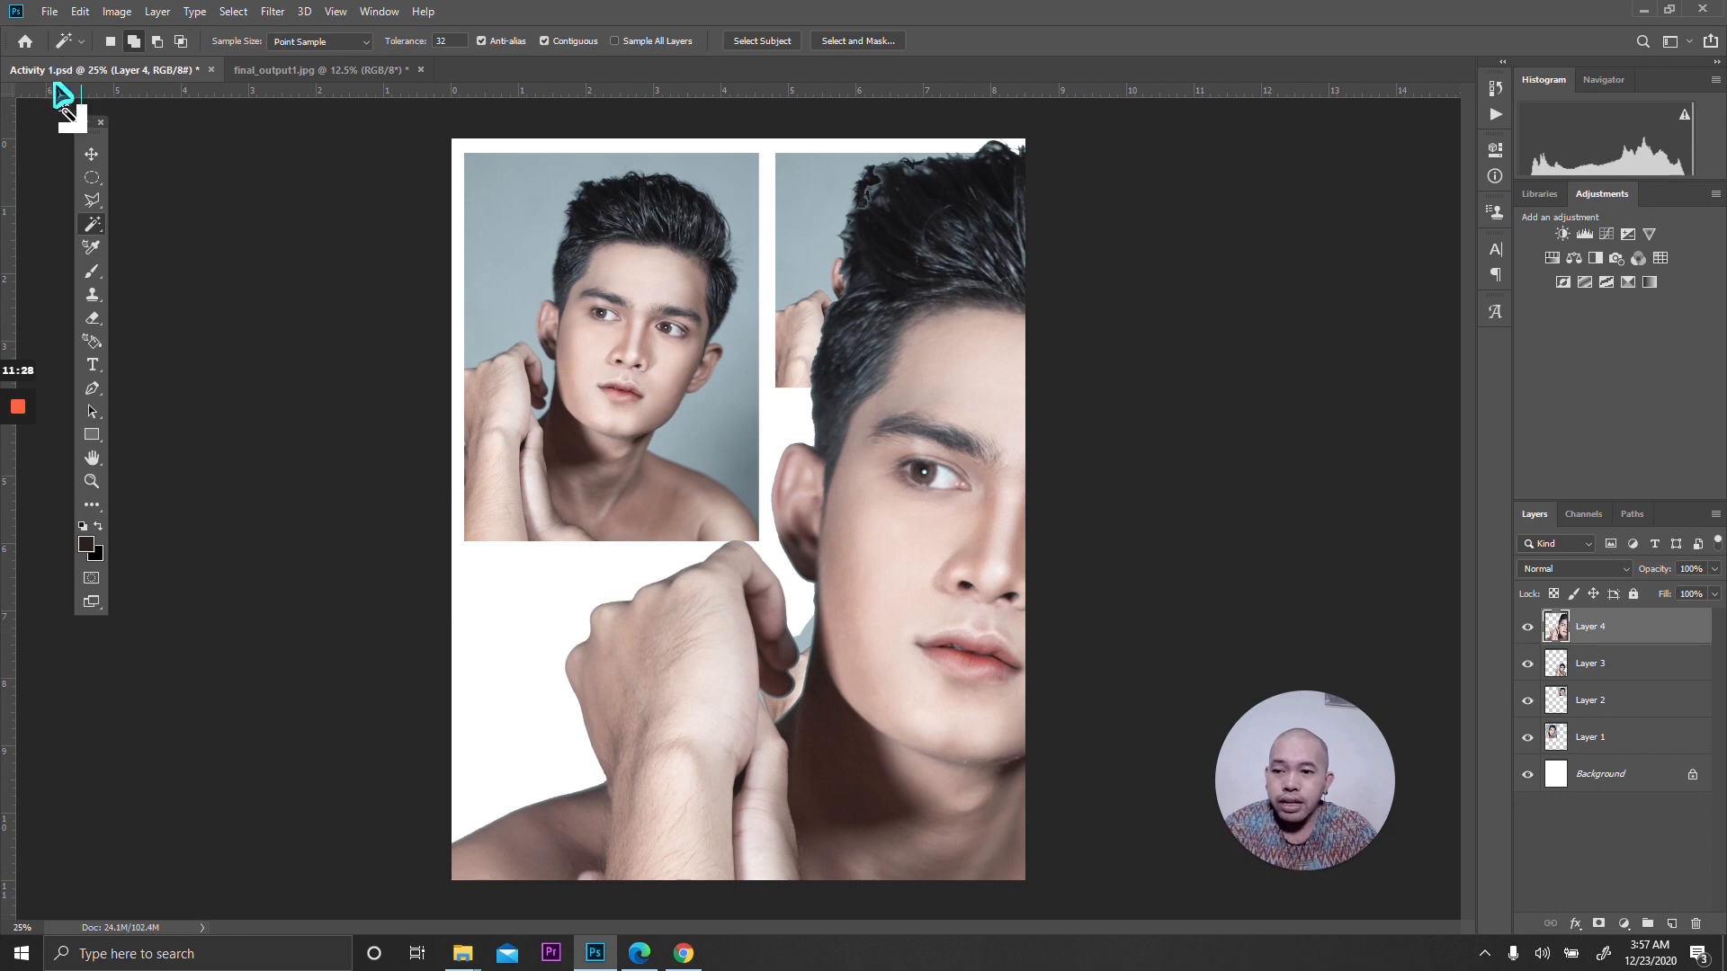
# Scale the man's cutout on Layer 4 to 25.86% and place it in the page's lower-left area, just below the large portrait.
pyautogui.click(94, 156)
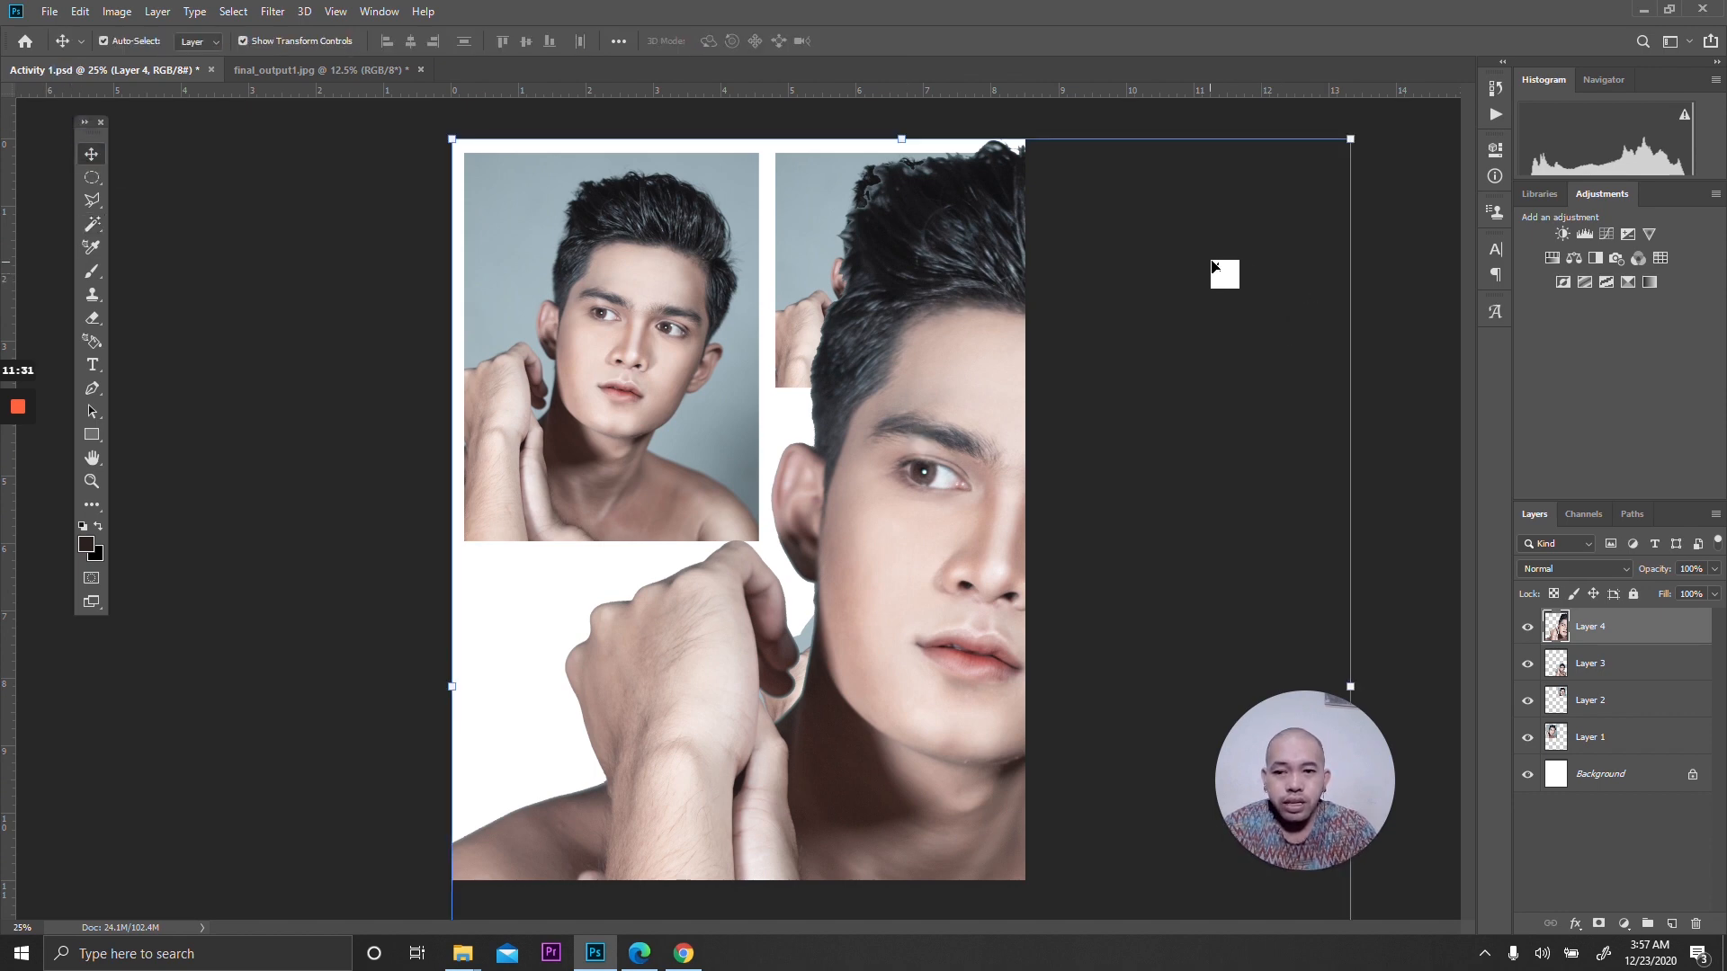
pyautogui.moveTo(1354, 141); pyautogui.dragTo(910, 445)
pyautogui.moveTo(792, 486); pyautogui.dragTo(685, 518)
pyautogui.moveTo(798, 436); pyautogui.dragTo(683, 592)
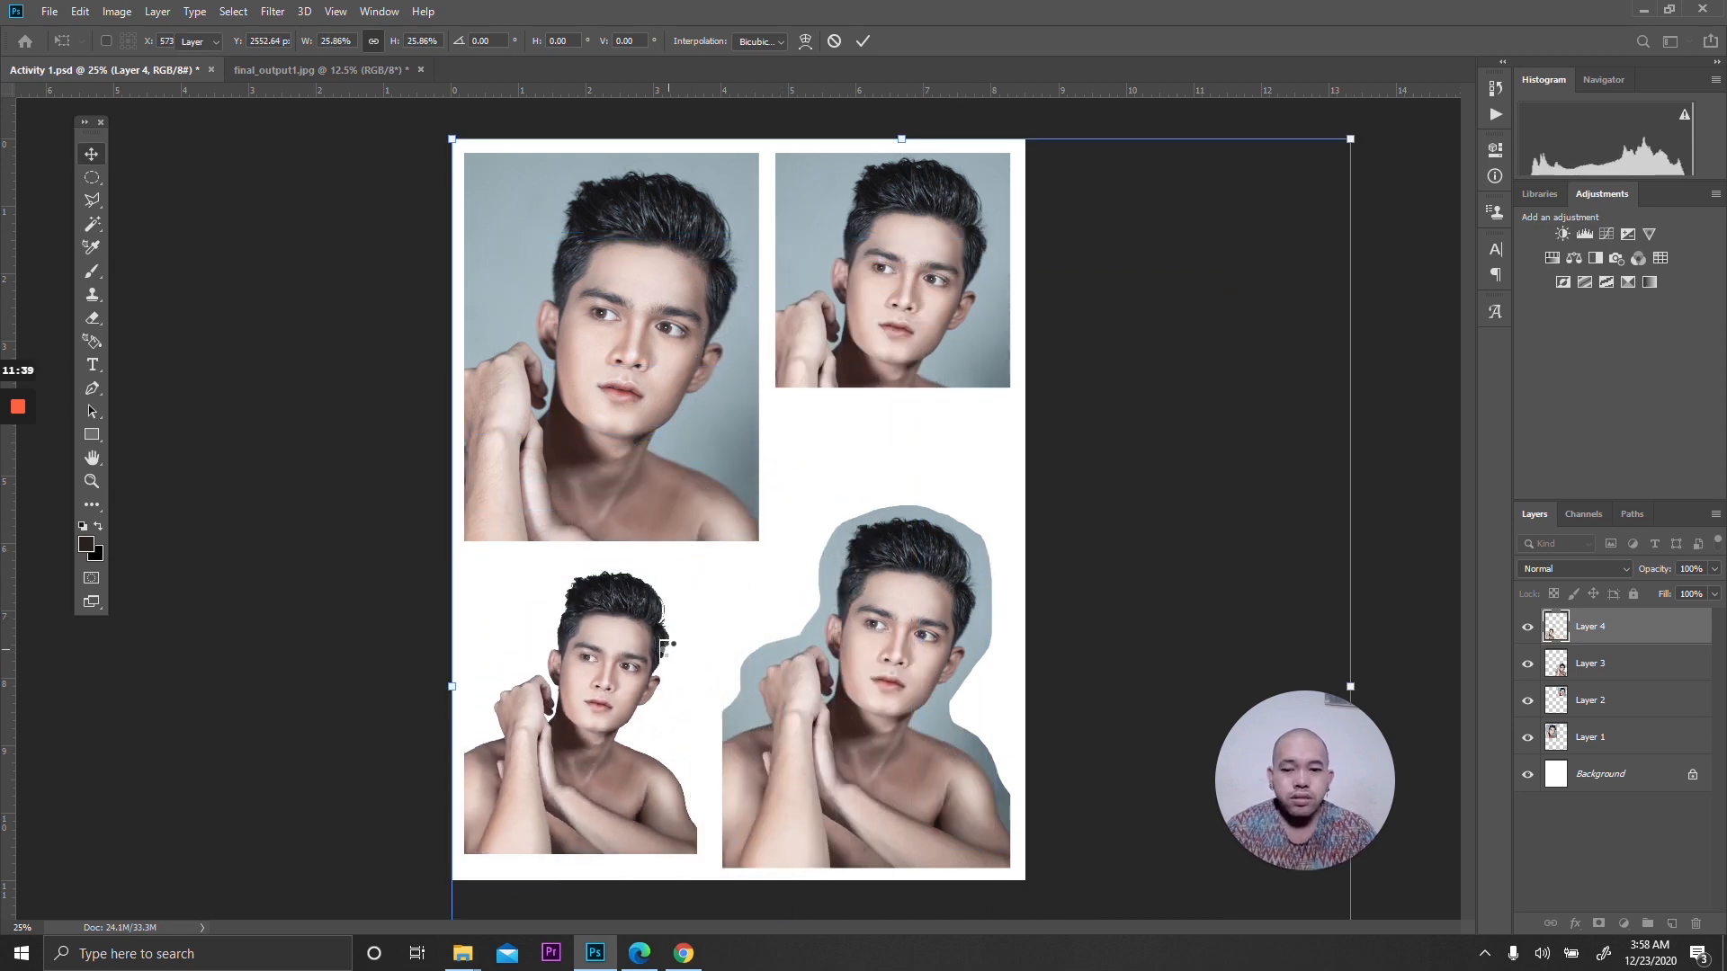
pyautogui.click(1385, 421)
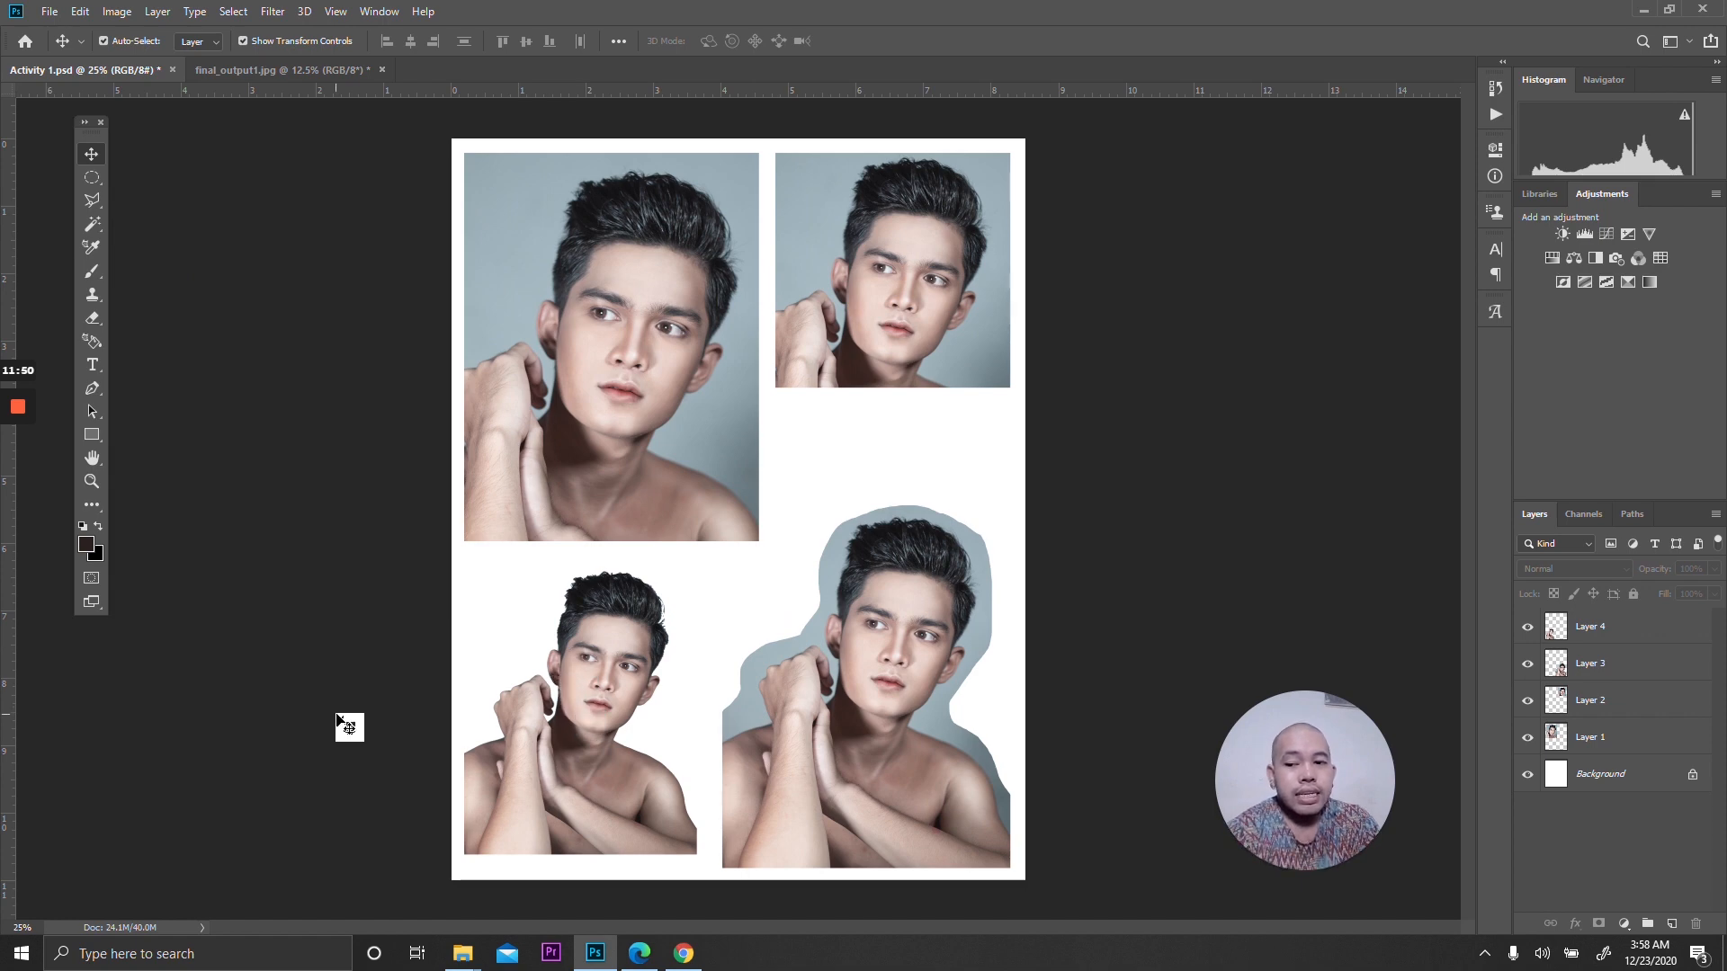
pyautogui.moveTo(593, 756)
pyautogui.mouseDown()
pyautogui.moveTo(684, 694)
pyautogui.moveTo(649, 760)
pyautogui.moveTo(634, 720)
pyautogui.moveTo(599, 787)
pyautogui.moveTo(600, 749)
pyautogui.mouseUp()
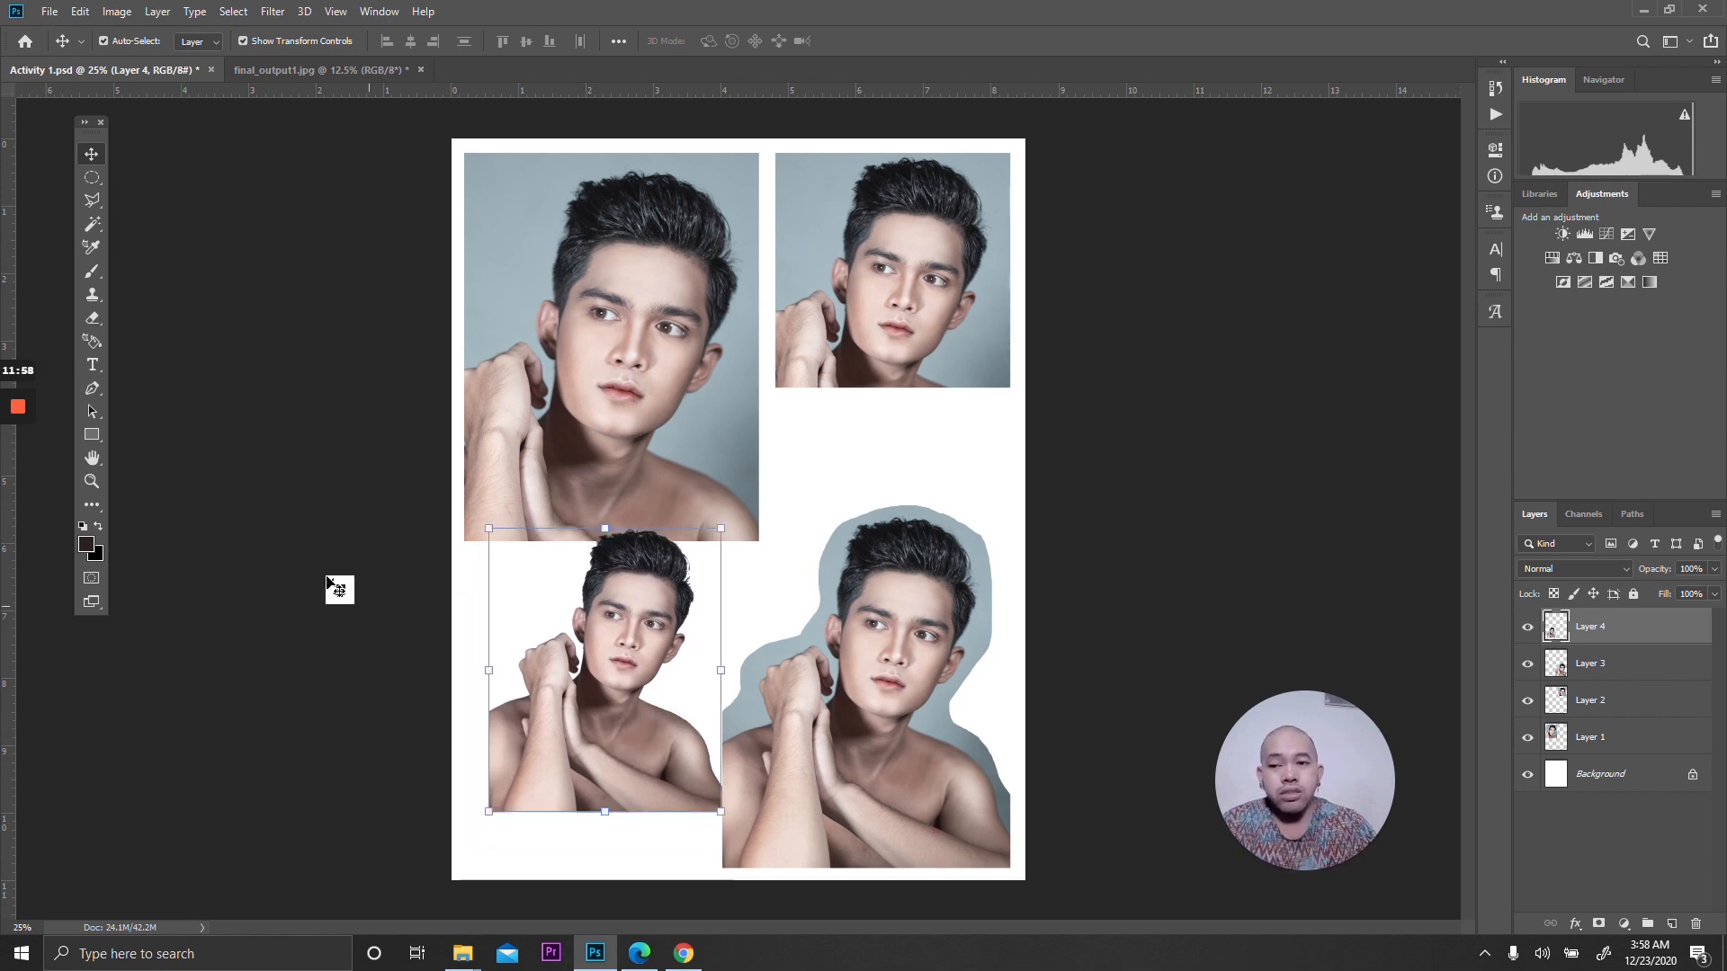
# Activate the Quick Selection Tool, return to final_output1.jpg, and clear the selection around the man.
pyautogui.click(96, 227)
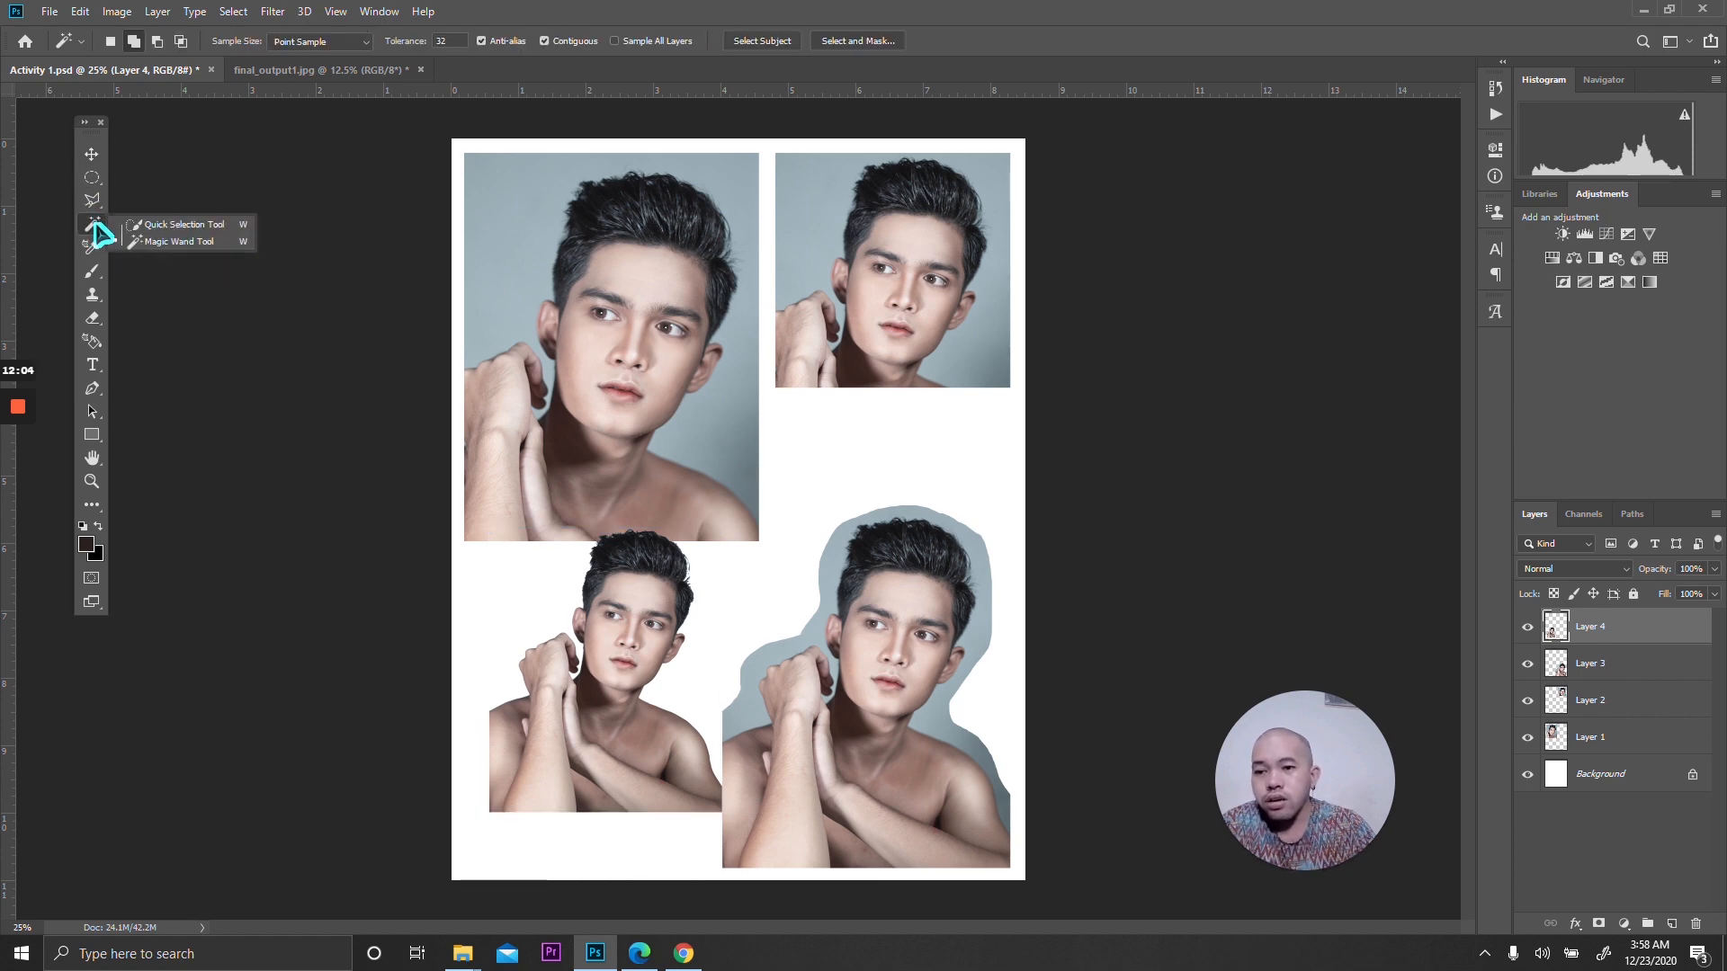
pyautogui.click(168, 227)
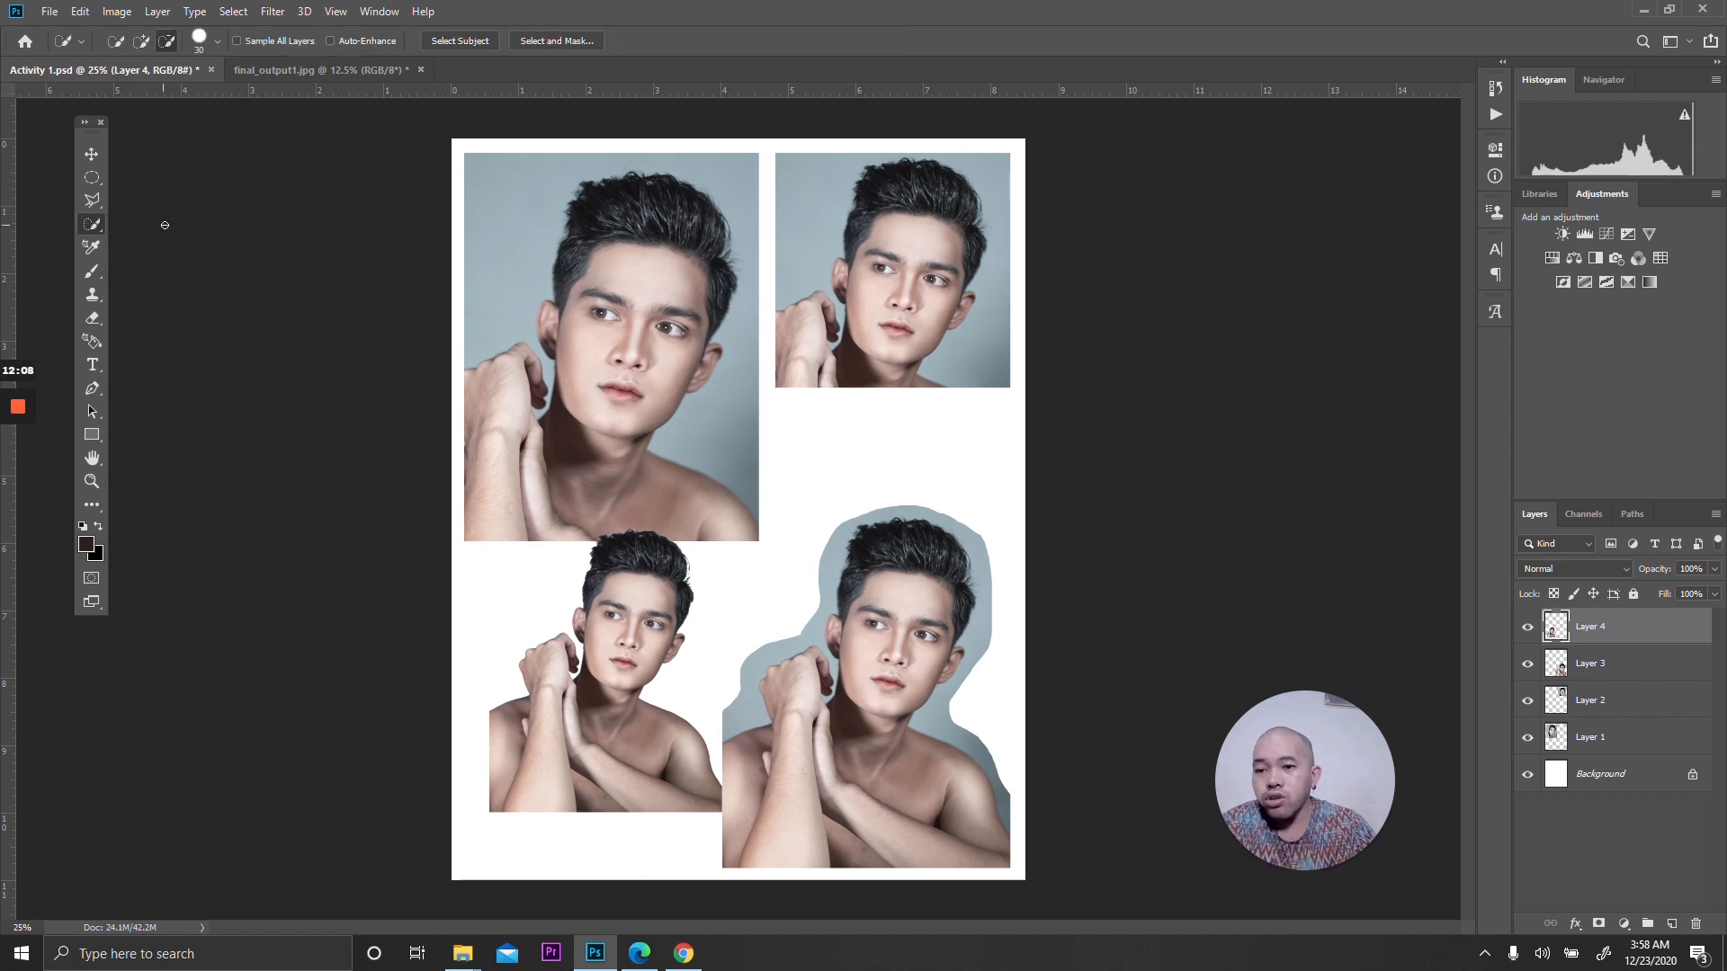
pyautogui.click(374, 70)
pyautogui.rightClick(92, 226)
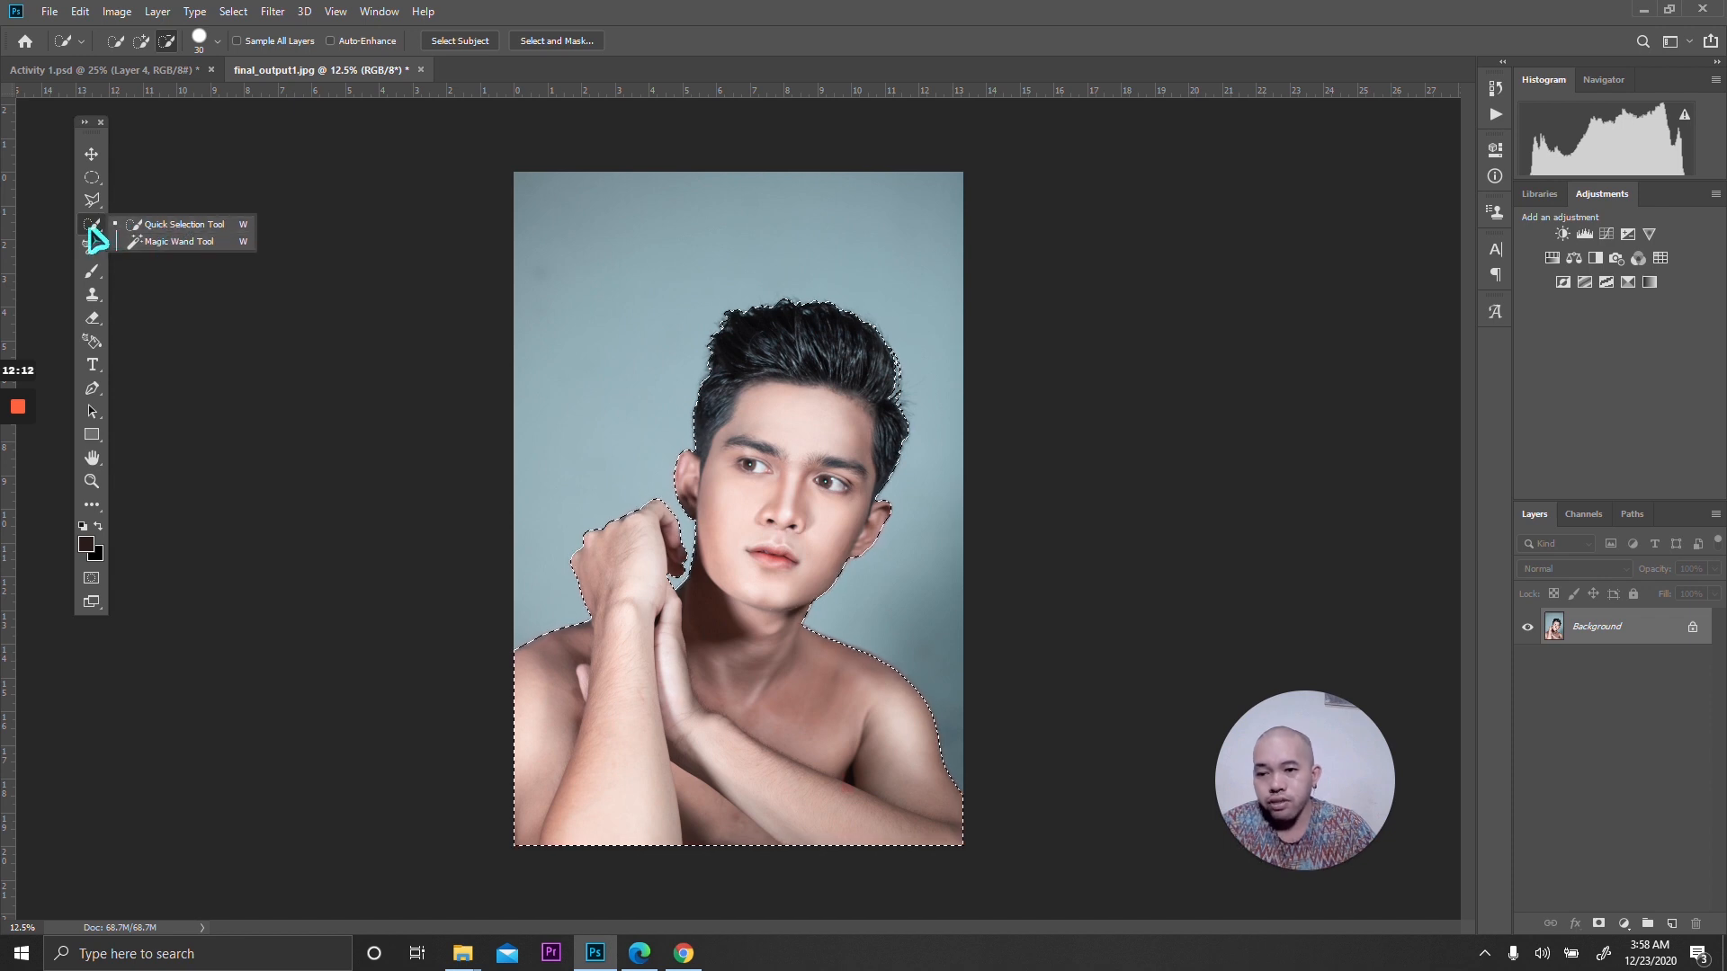
pyautogui.click(149, 226)
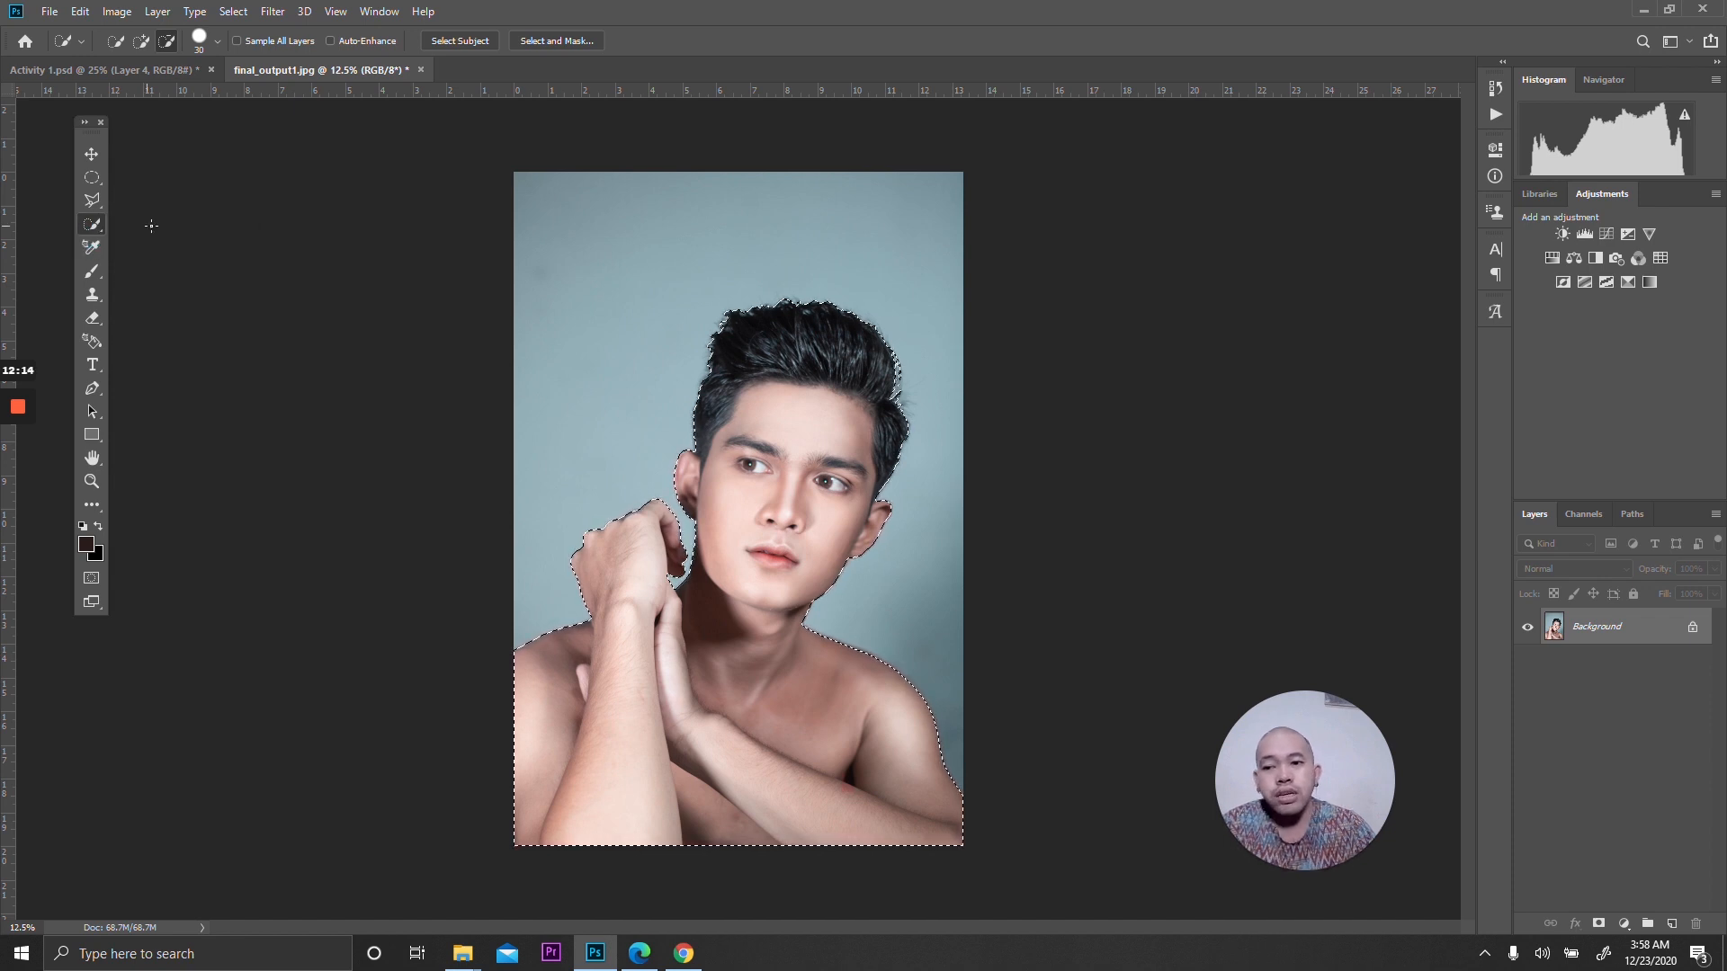
pyautogui.hotkey('ctrl', 'd')
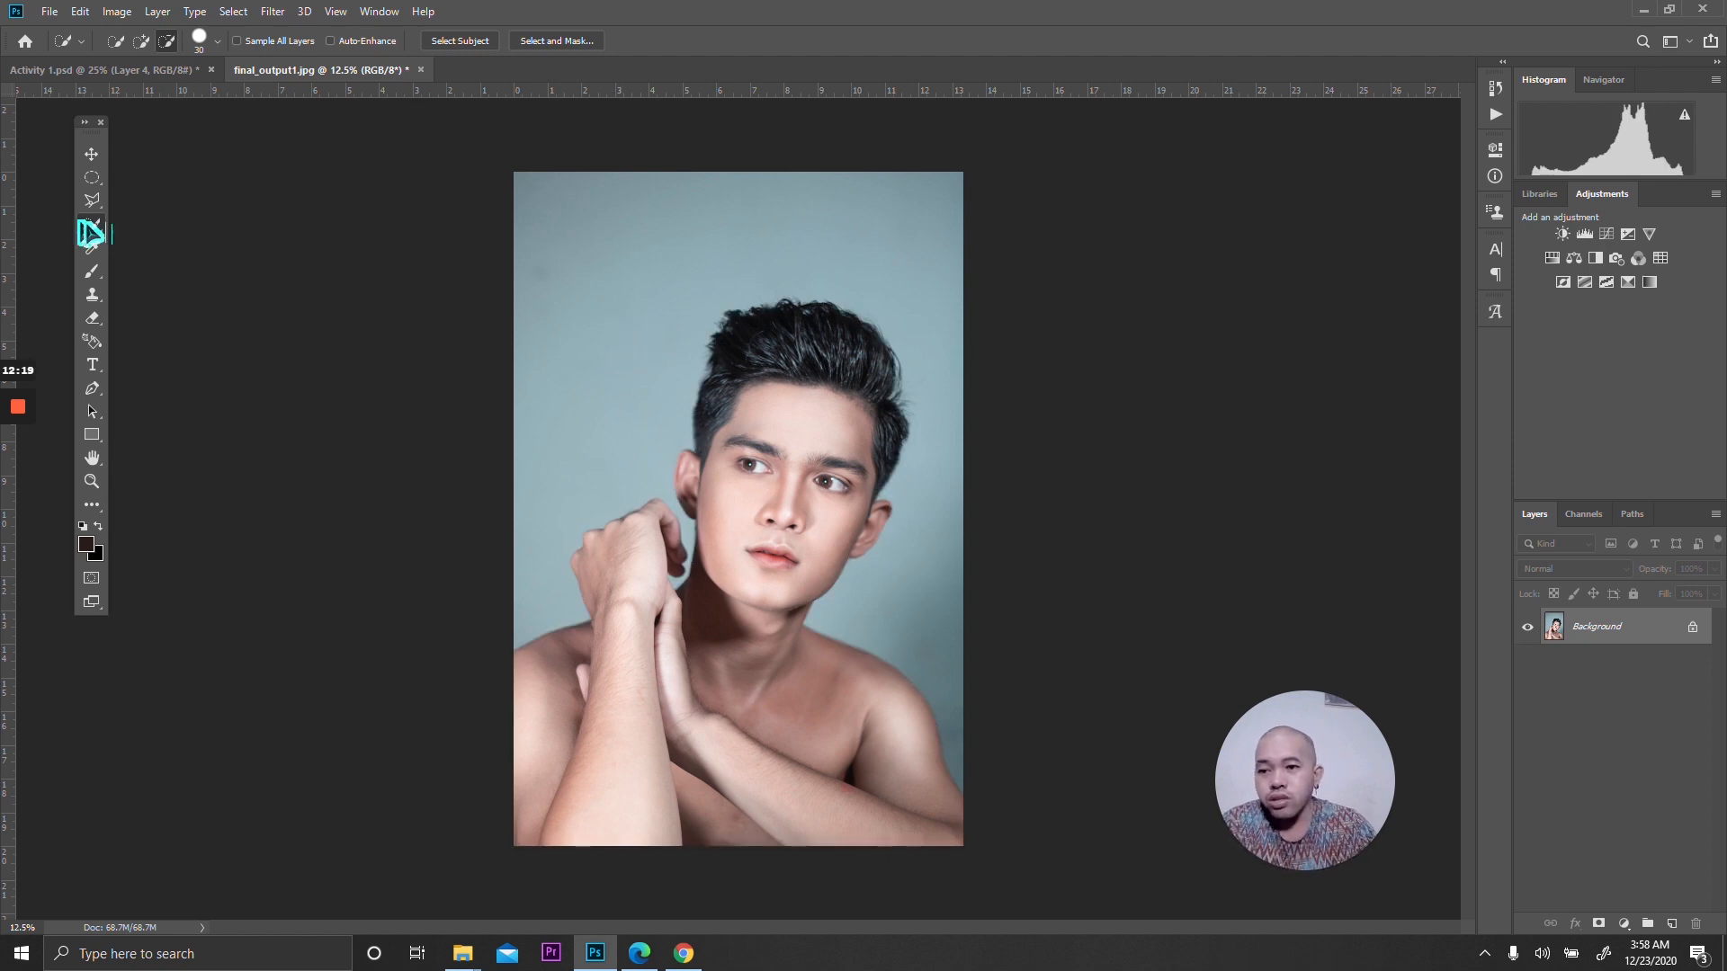
pyautogui.rightClick(90, 226)
pyautogui.click(162, 227)
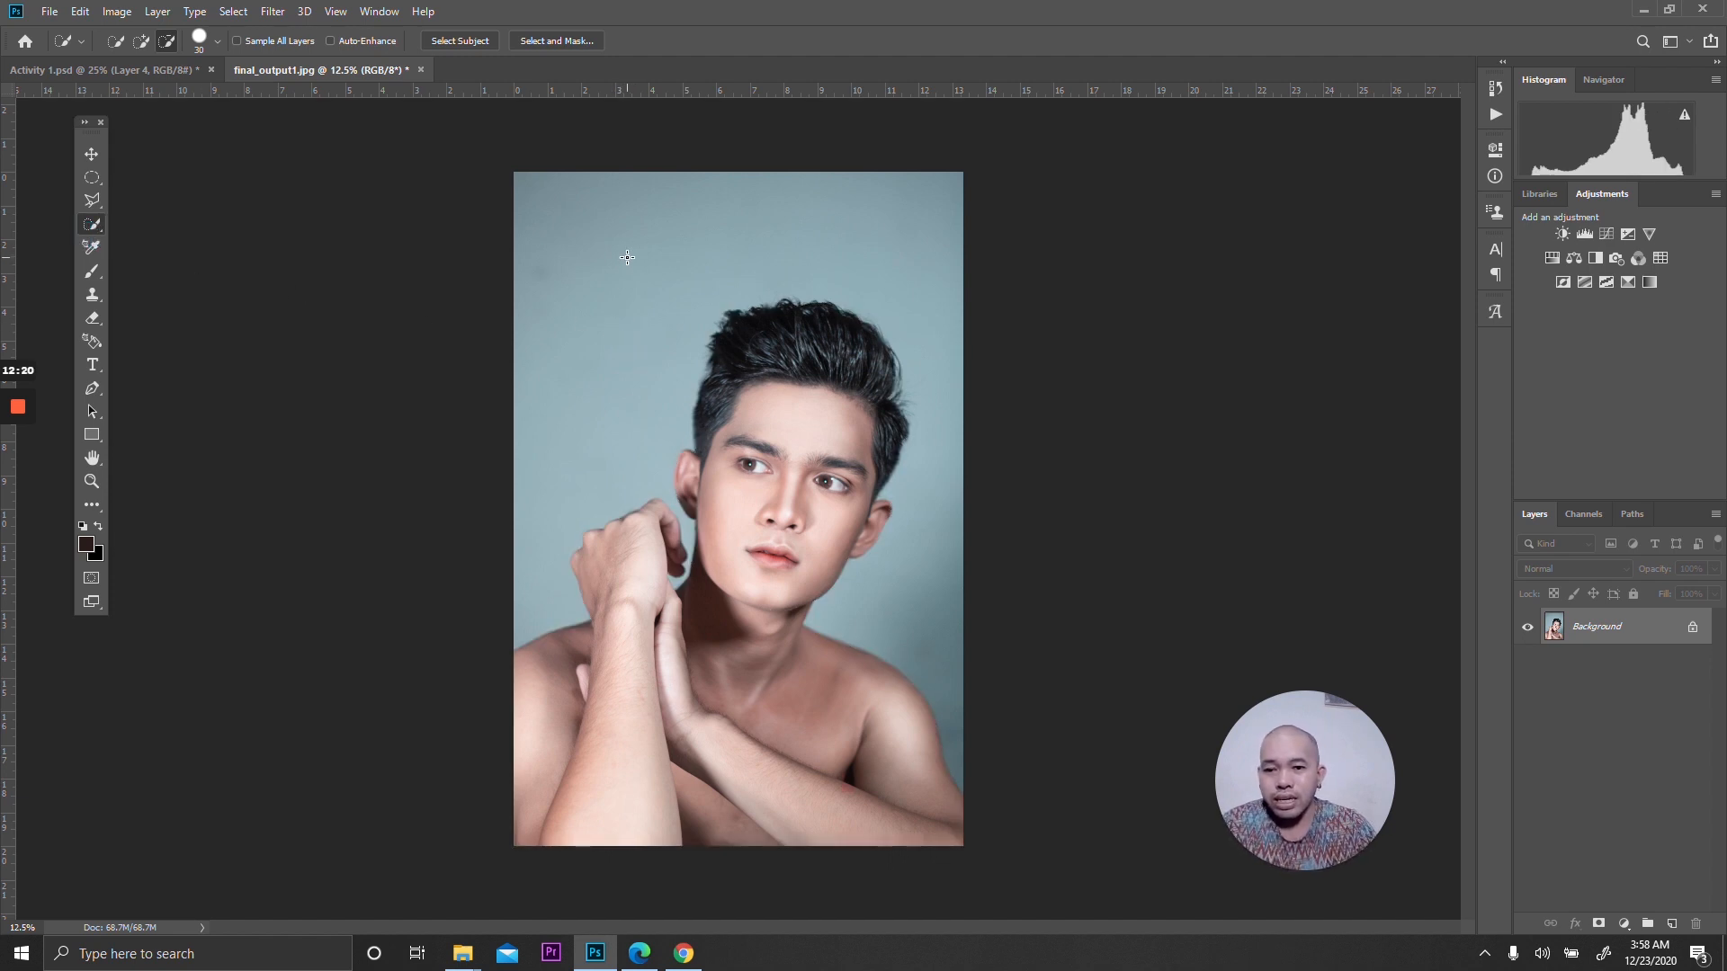
# Brush over the blue backdrop with Quick Selection to select it above and on both sides of the man.
pyautogui.moveTo(646, 300); pyautogui.dragTo(686, 270)
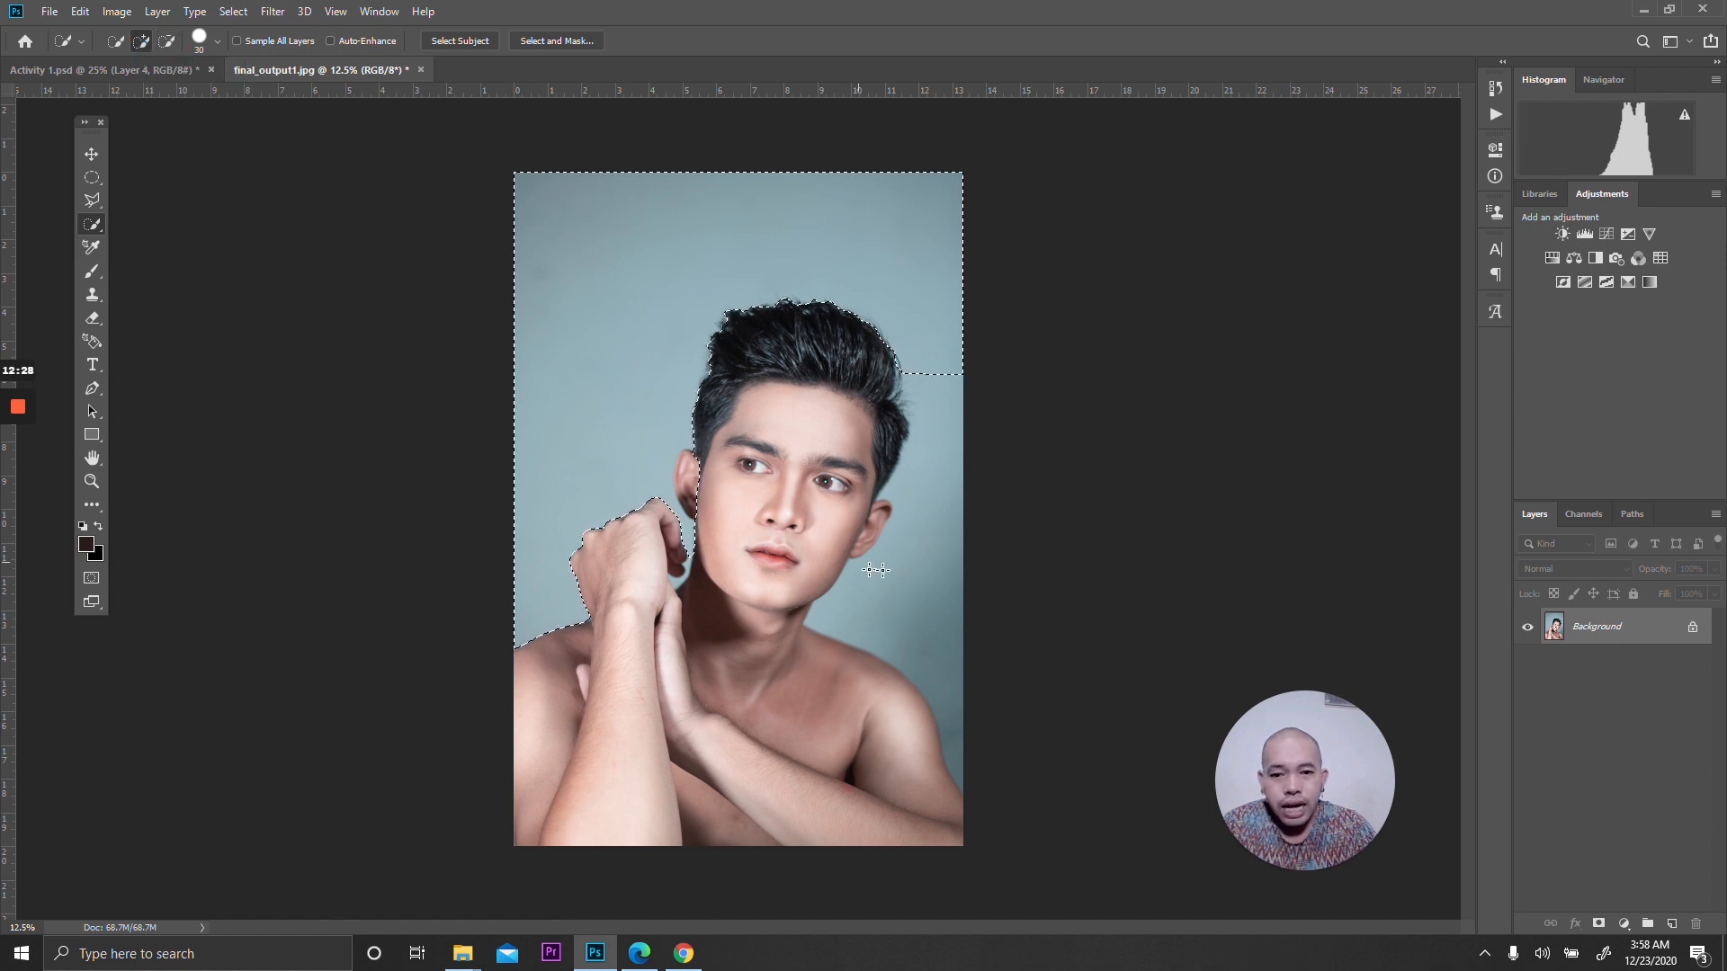
pyautogui.moveTo(908, 600)
pyautogui.mouseDown()
pyautogui.moveTo(935, 607)
pyautogui.moveTo(928, 498)
pyautogui.mouseUp()
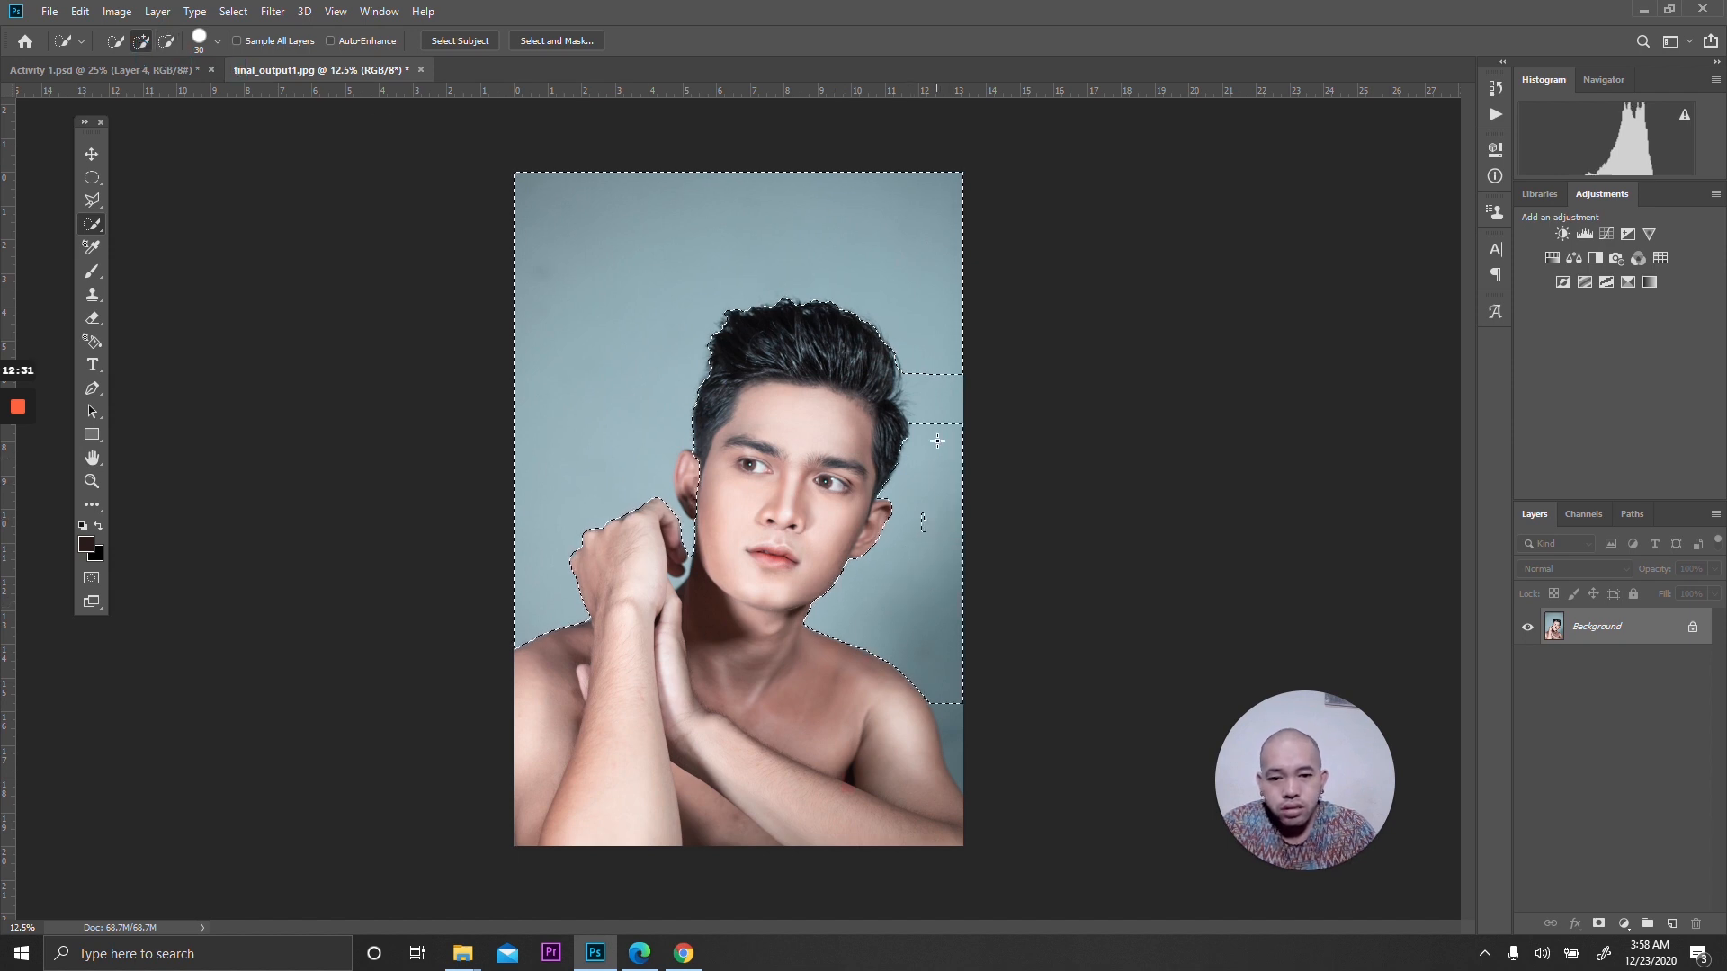
pyautogui.click(939, 396)
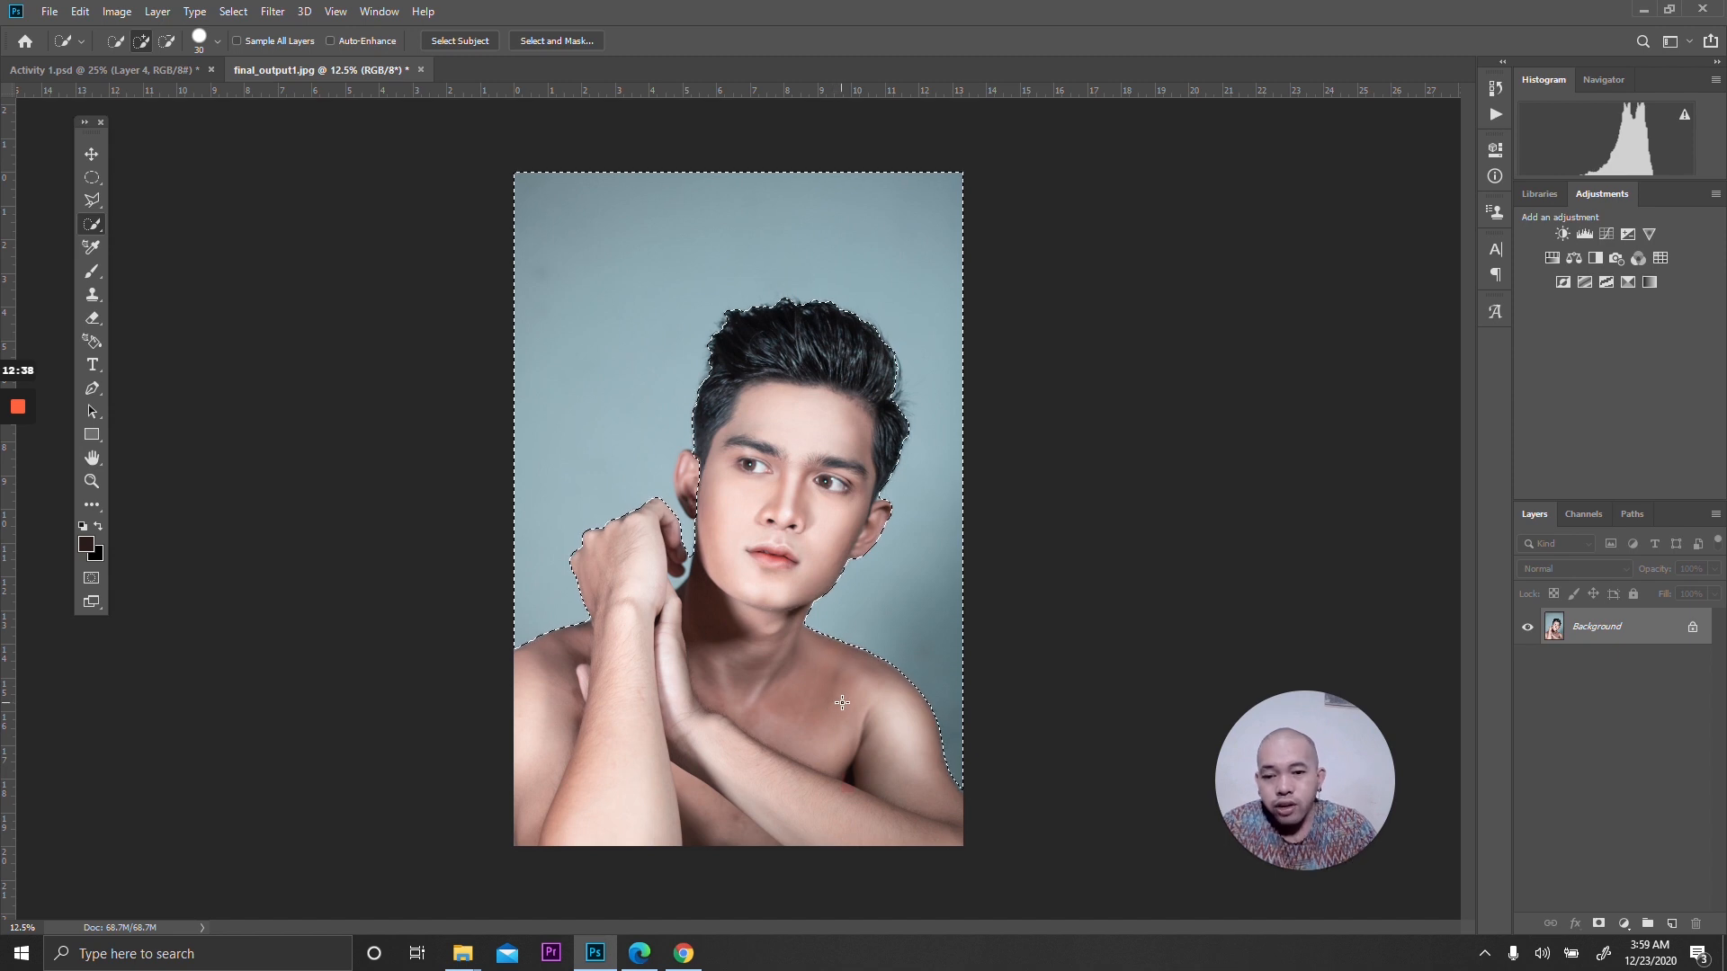
# Extend the Quick Selection over the man's chest and arm, and subtract those body areas from it again.
pyautogui.moveTo(847, 698)
pyautogui.mouseDown()
pyautogui.moveTo(720, 792)
pyautogui.moveTo(813, 770)
pyautogui.mouseUp()
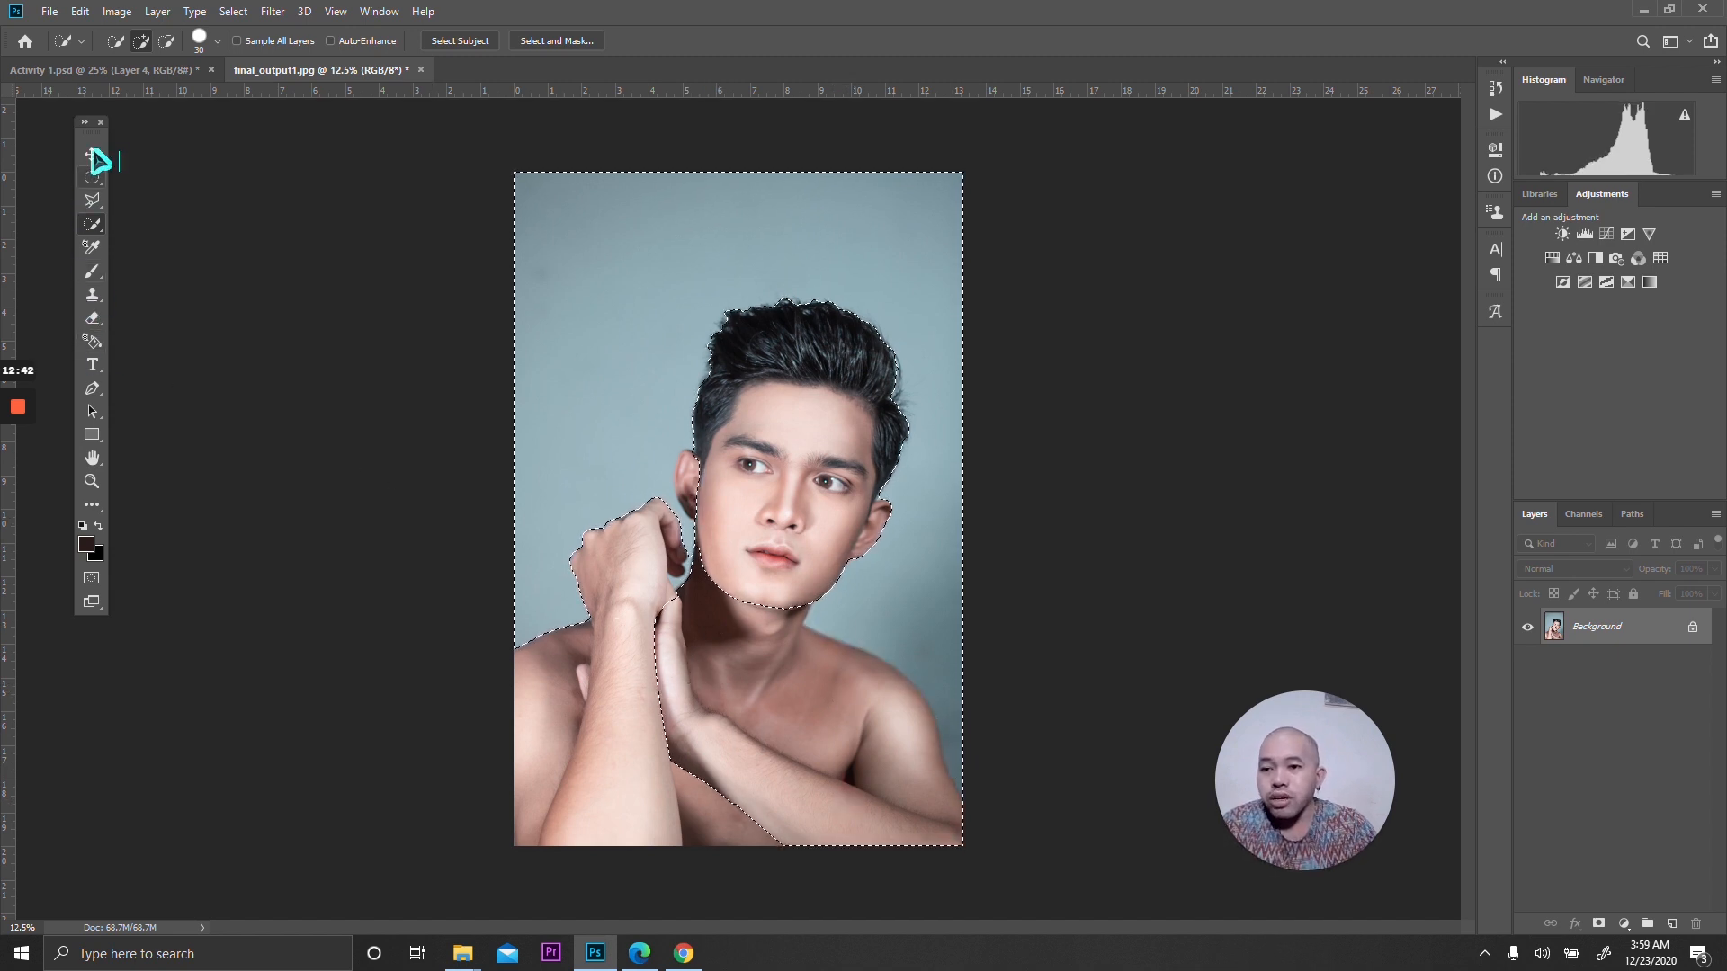
pyautogui.click(167, 47)
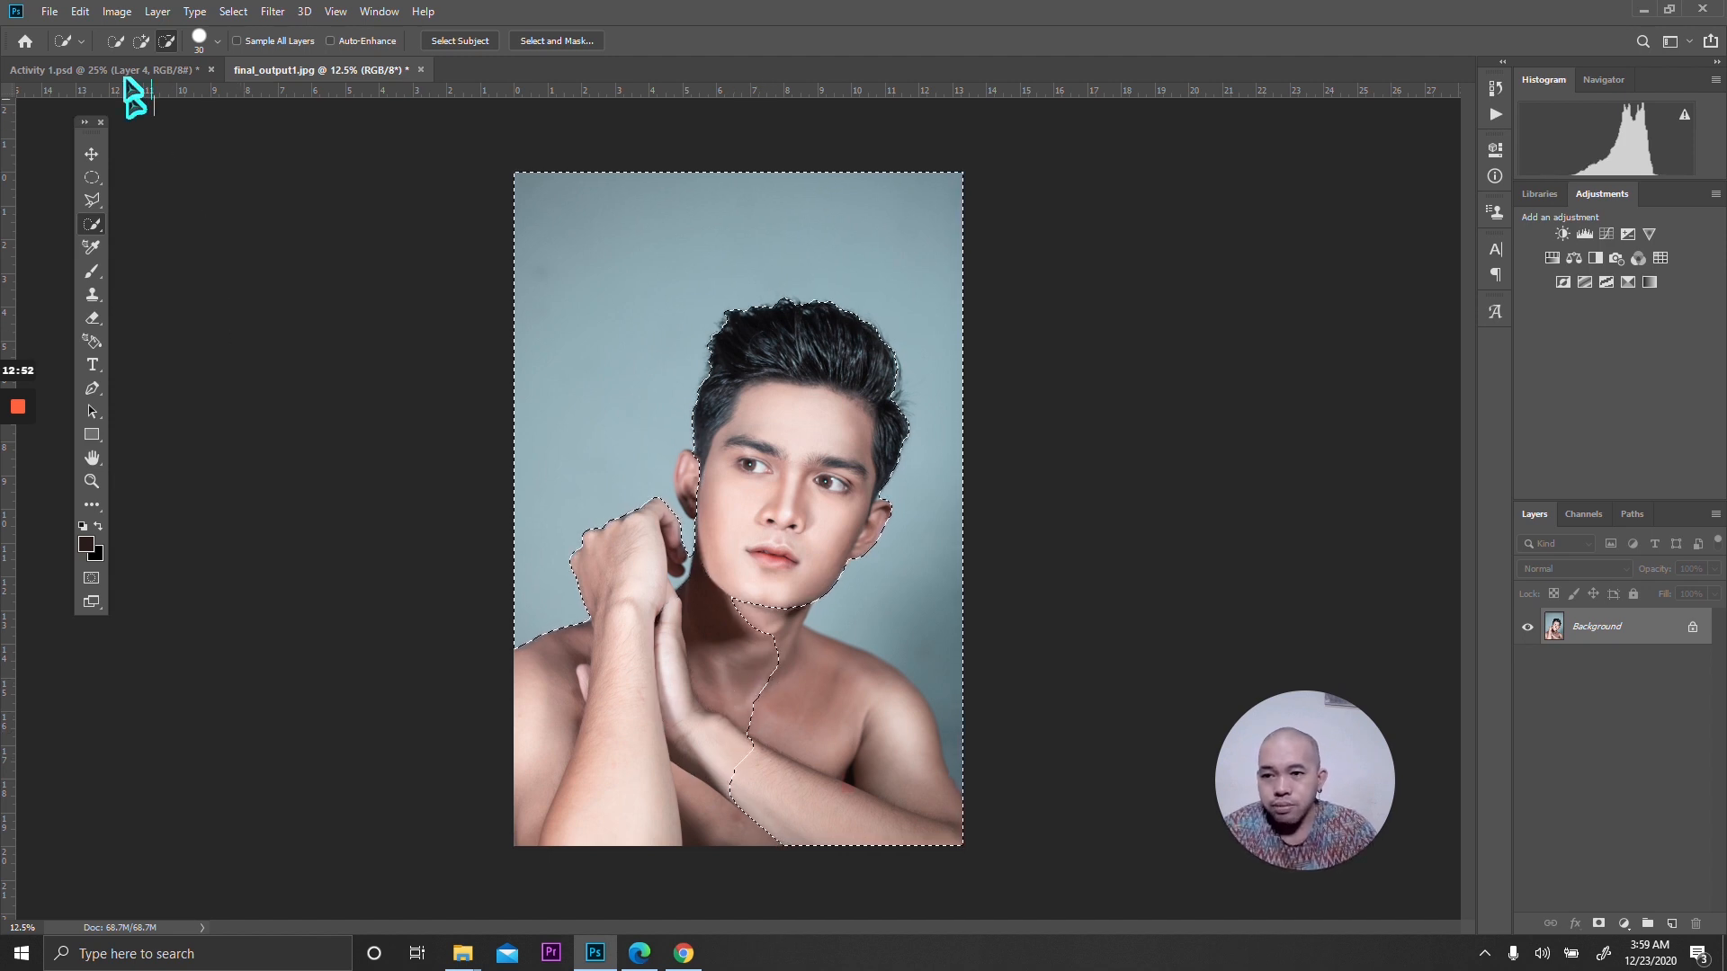
pyautogui.click(116, 42)
pyautogui.click(141, 43)
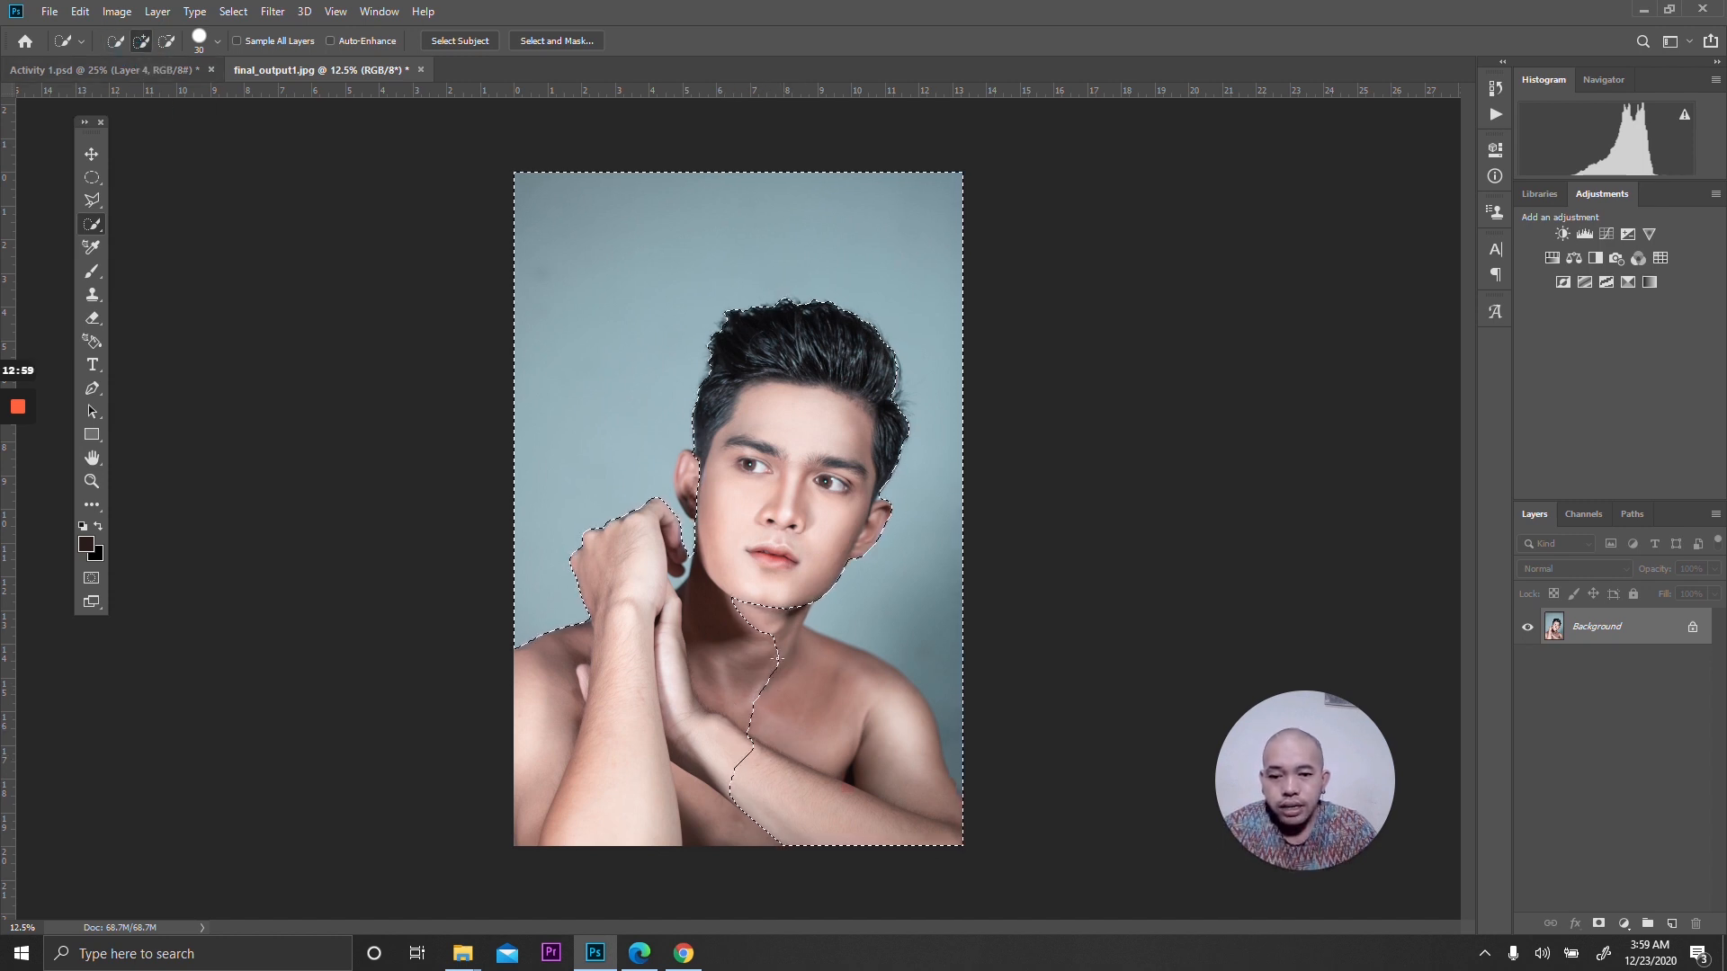
pyautogui.moveTo(742, 680)
pyautogui.mouseDown()
pyautogui.moveTo(833, 771)
pyautogui.moveTo(895, 725)
pyautogui.mouseUp()
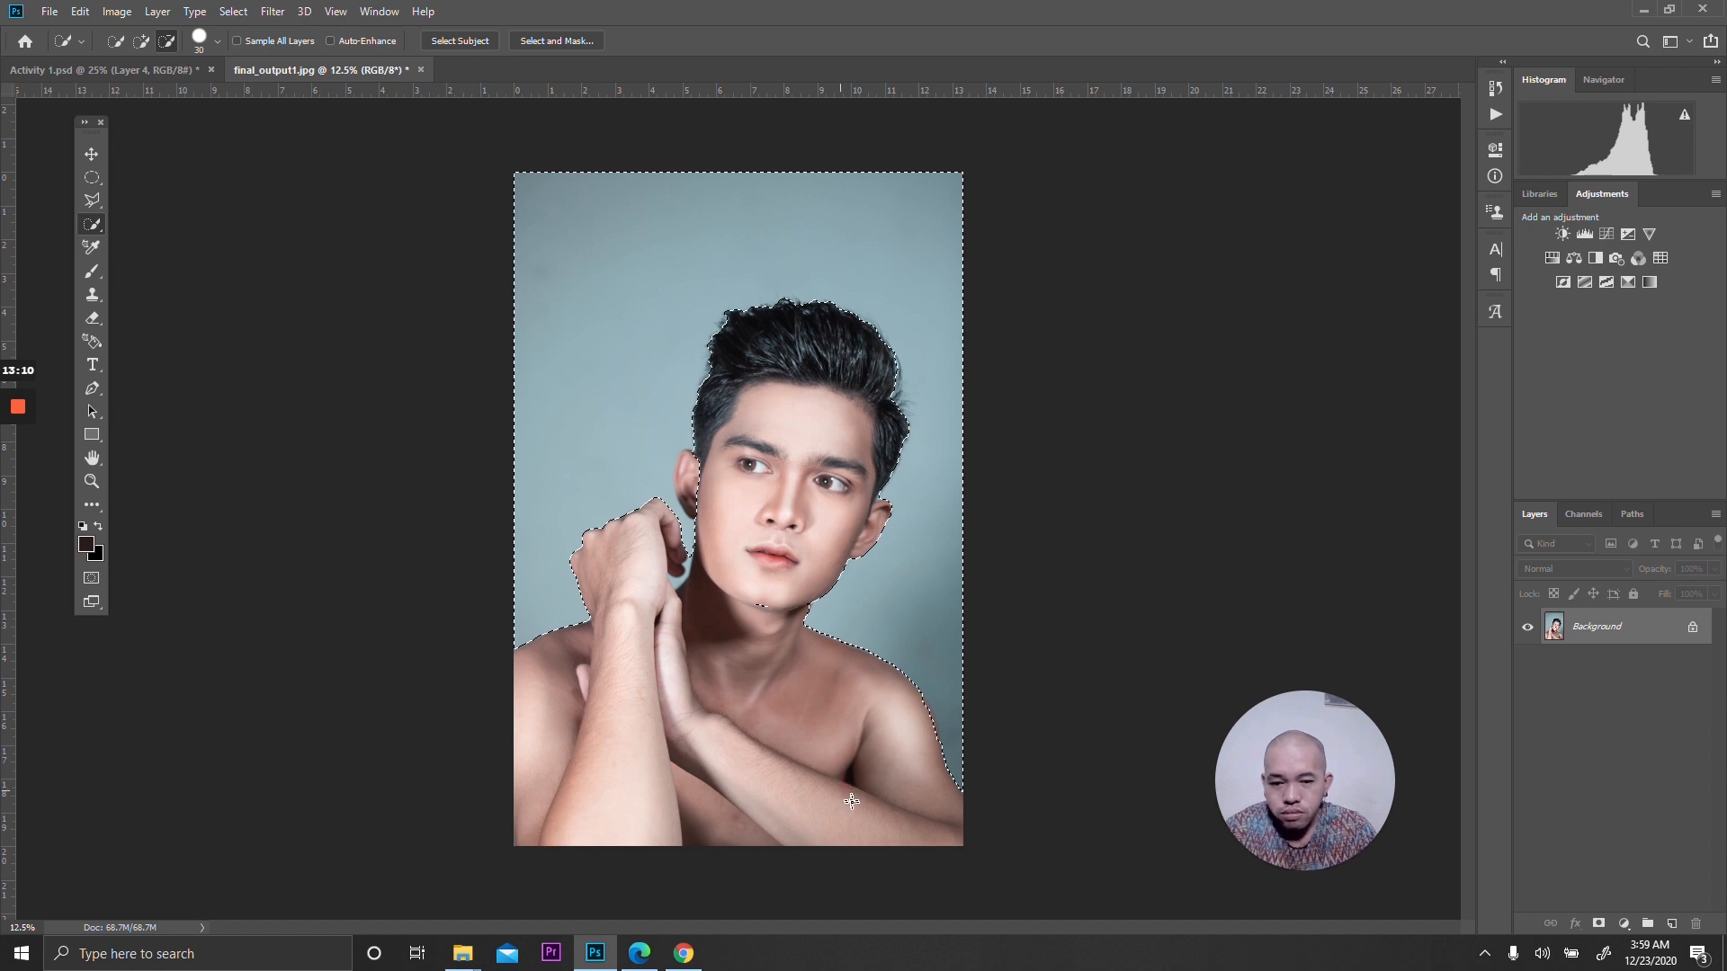
pyautogui.press('alt')
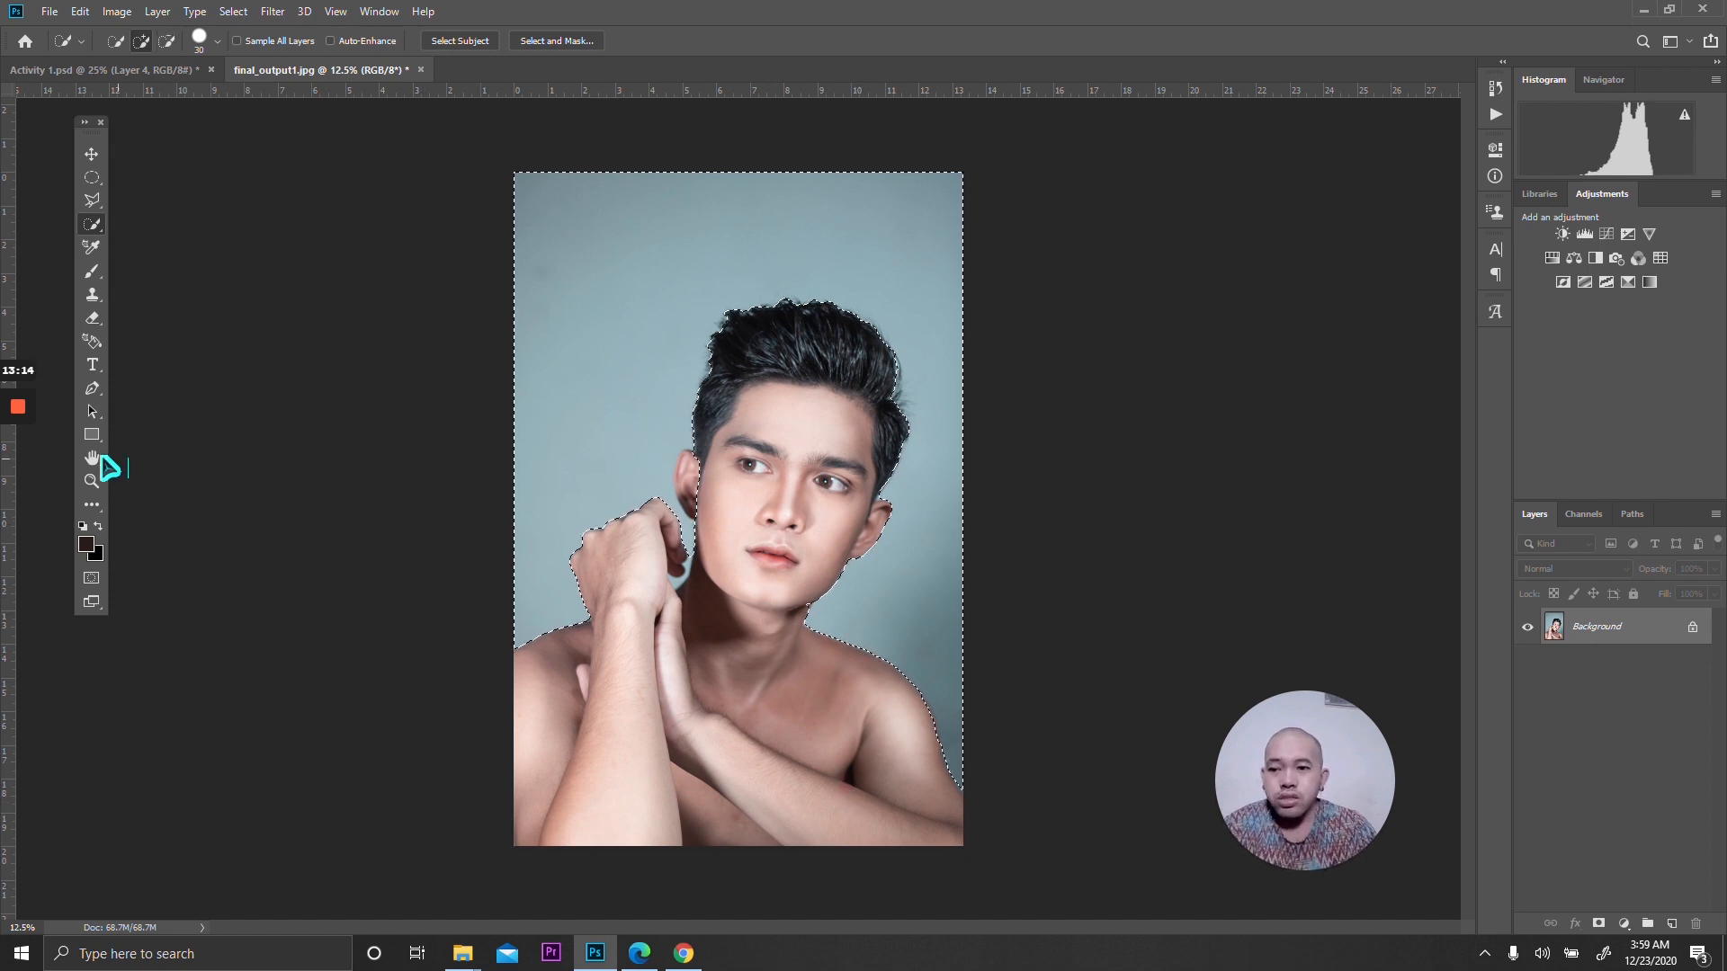
# Review the tools in the quick selection, marquee and lasso groups.
pyautogui.rightClick(93, 224)
pyautogui.click(155, 227)
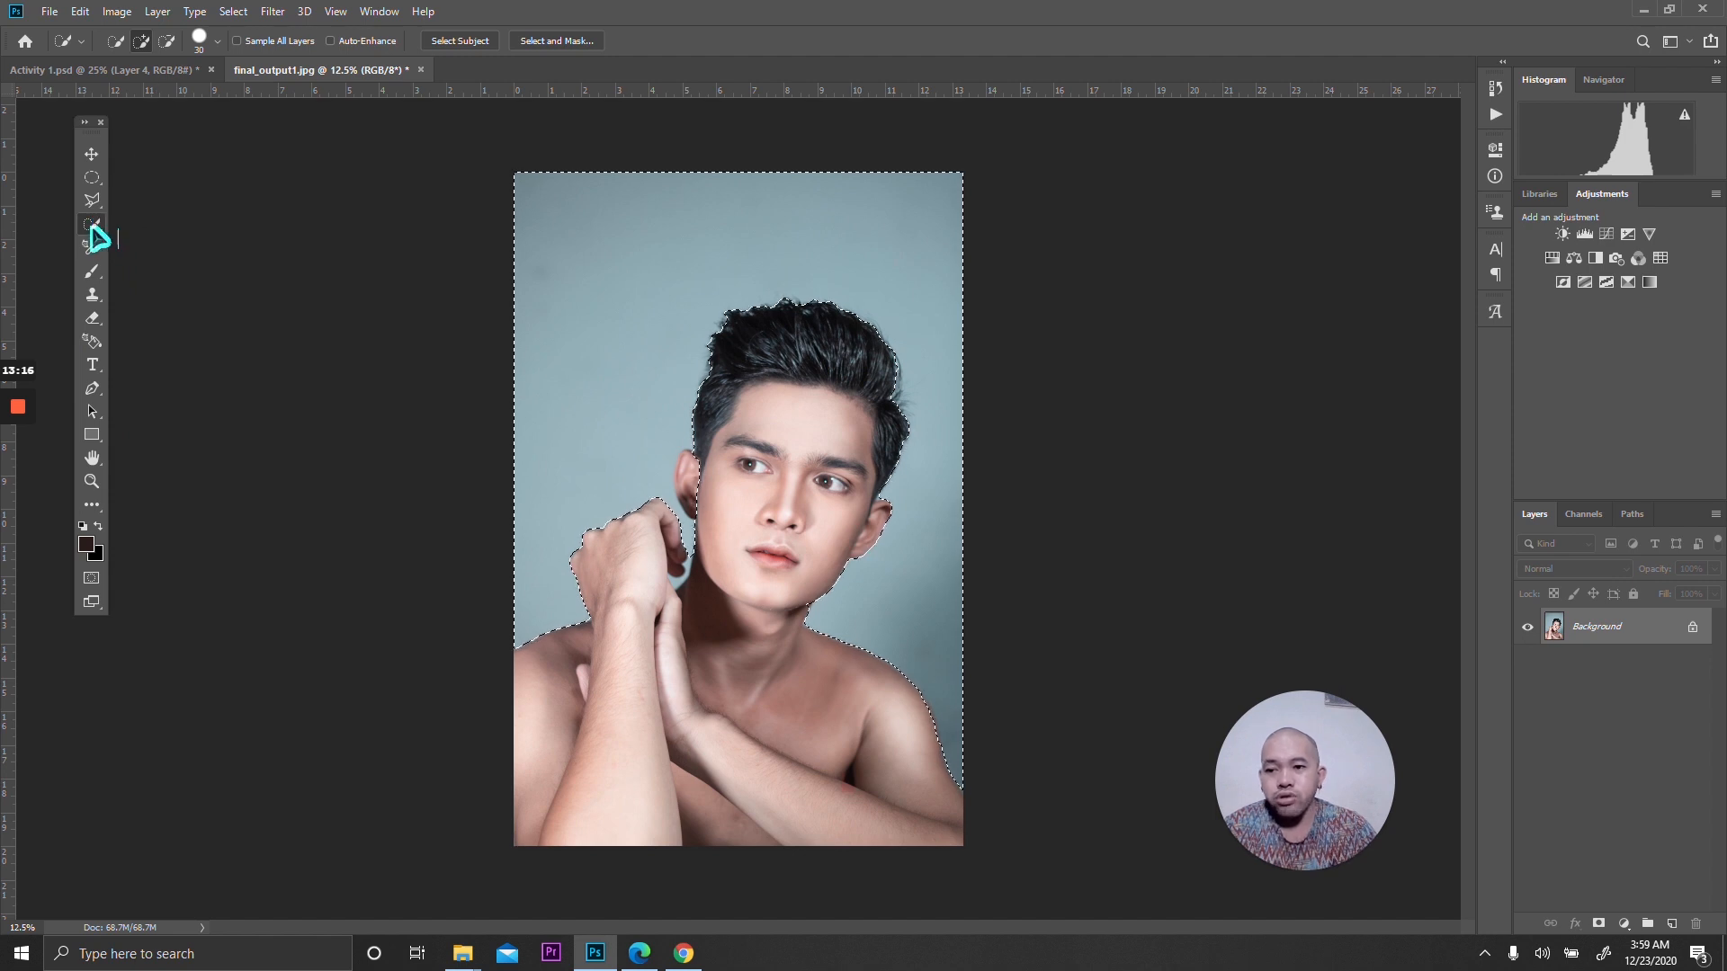
pyautogui.click(91, 178)
pyautogui.rightClick(92, 178)
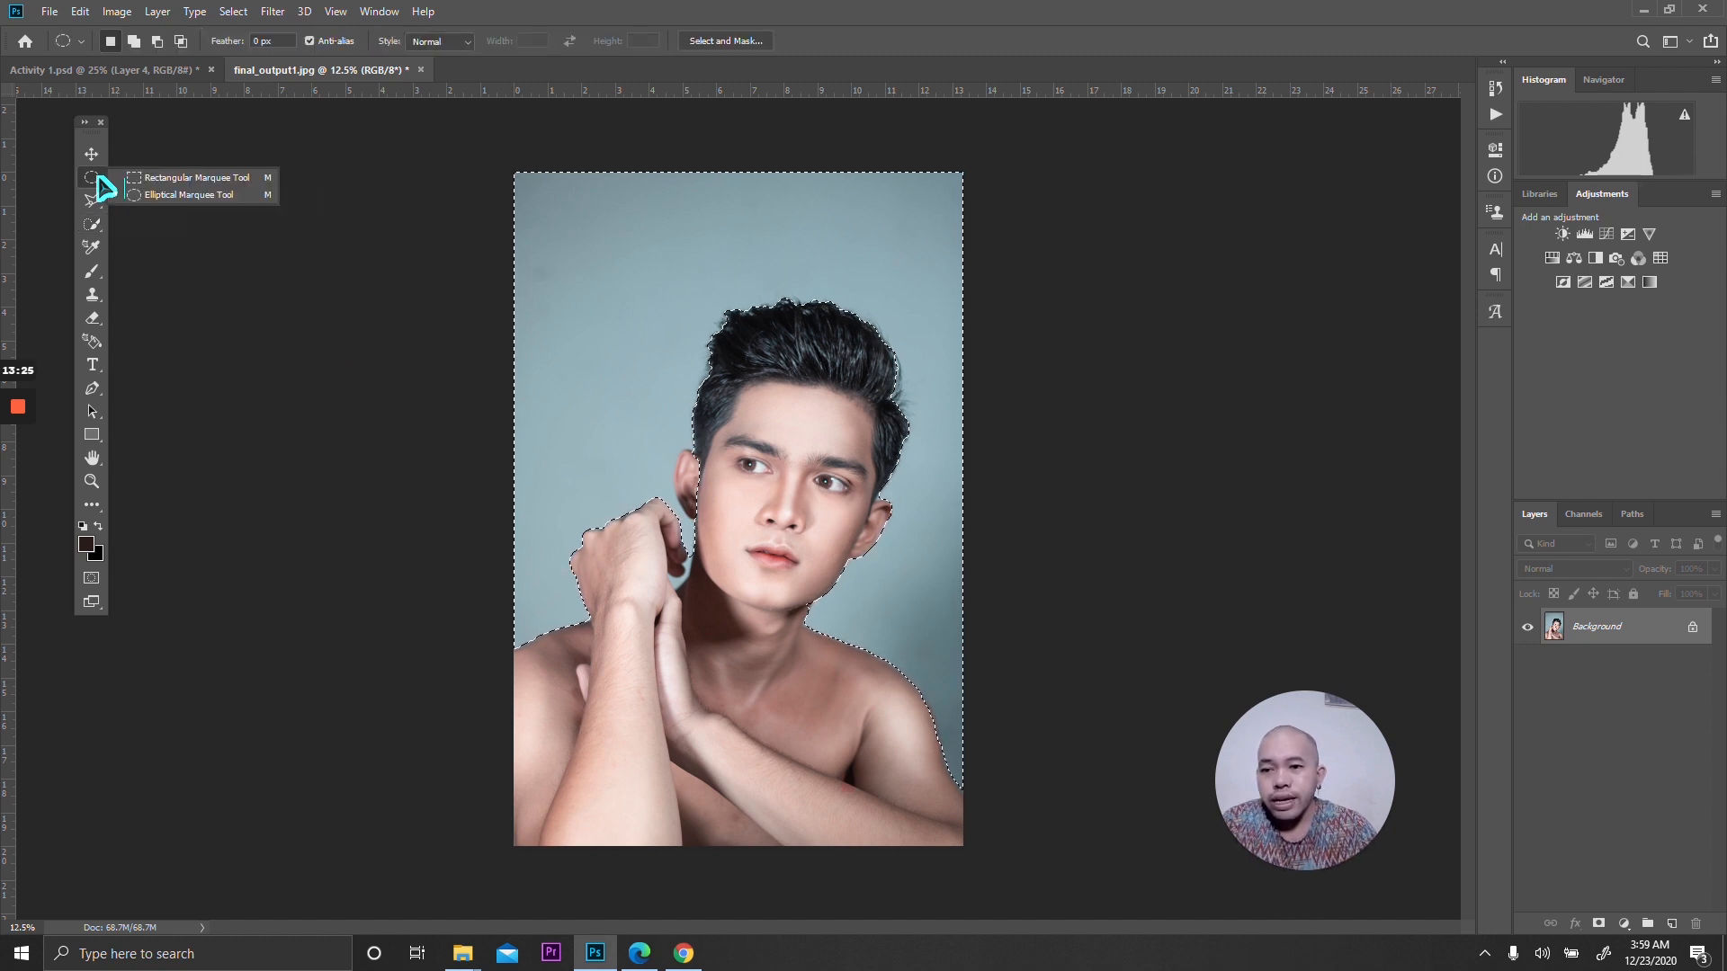
pyautogui.click(94, 202)
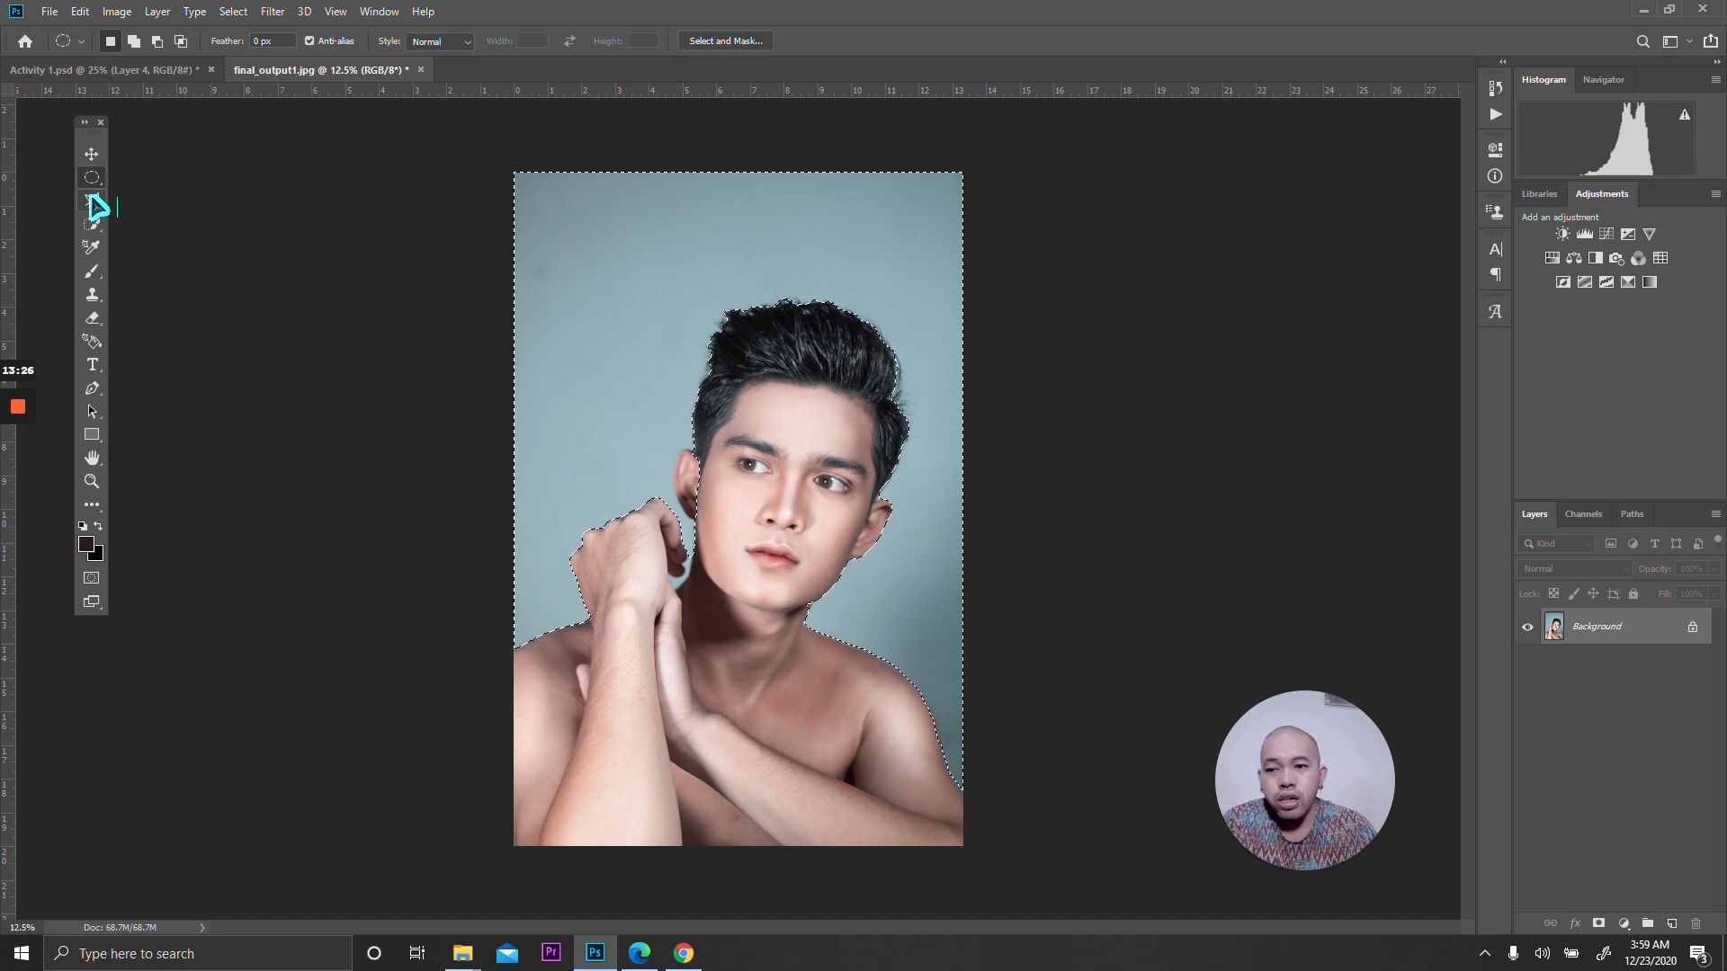
pyautogui.rightClick(93, 201)
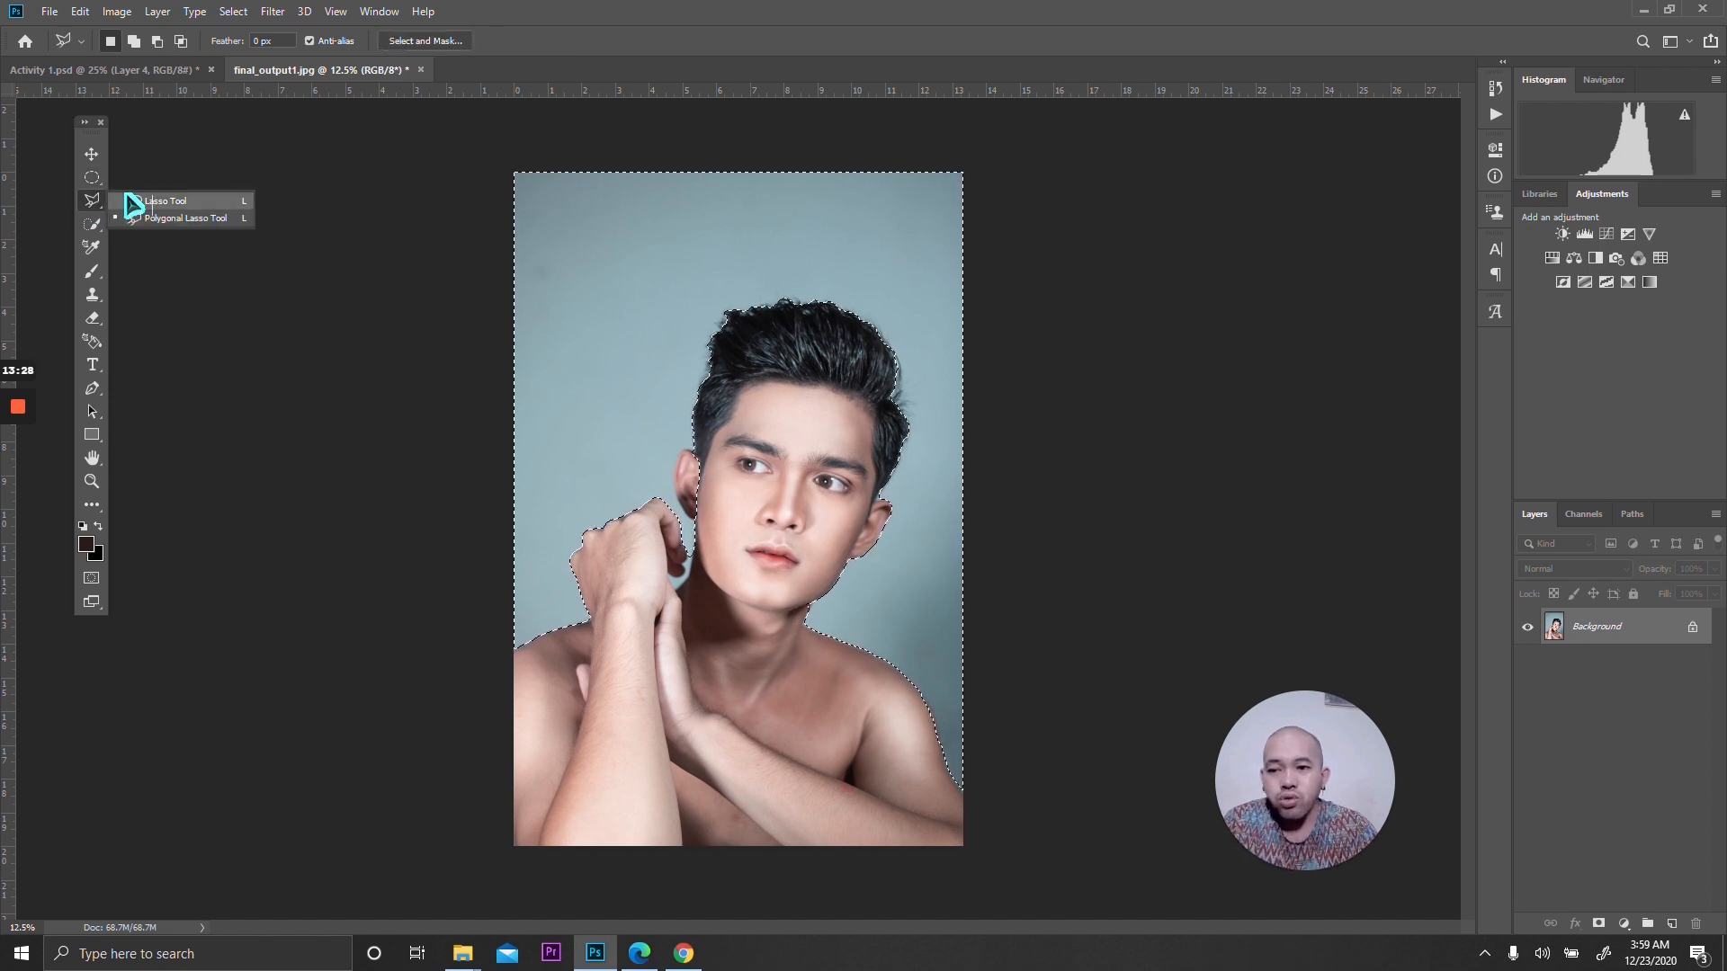
pyautogui.click(90, 232)
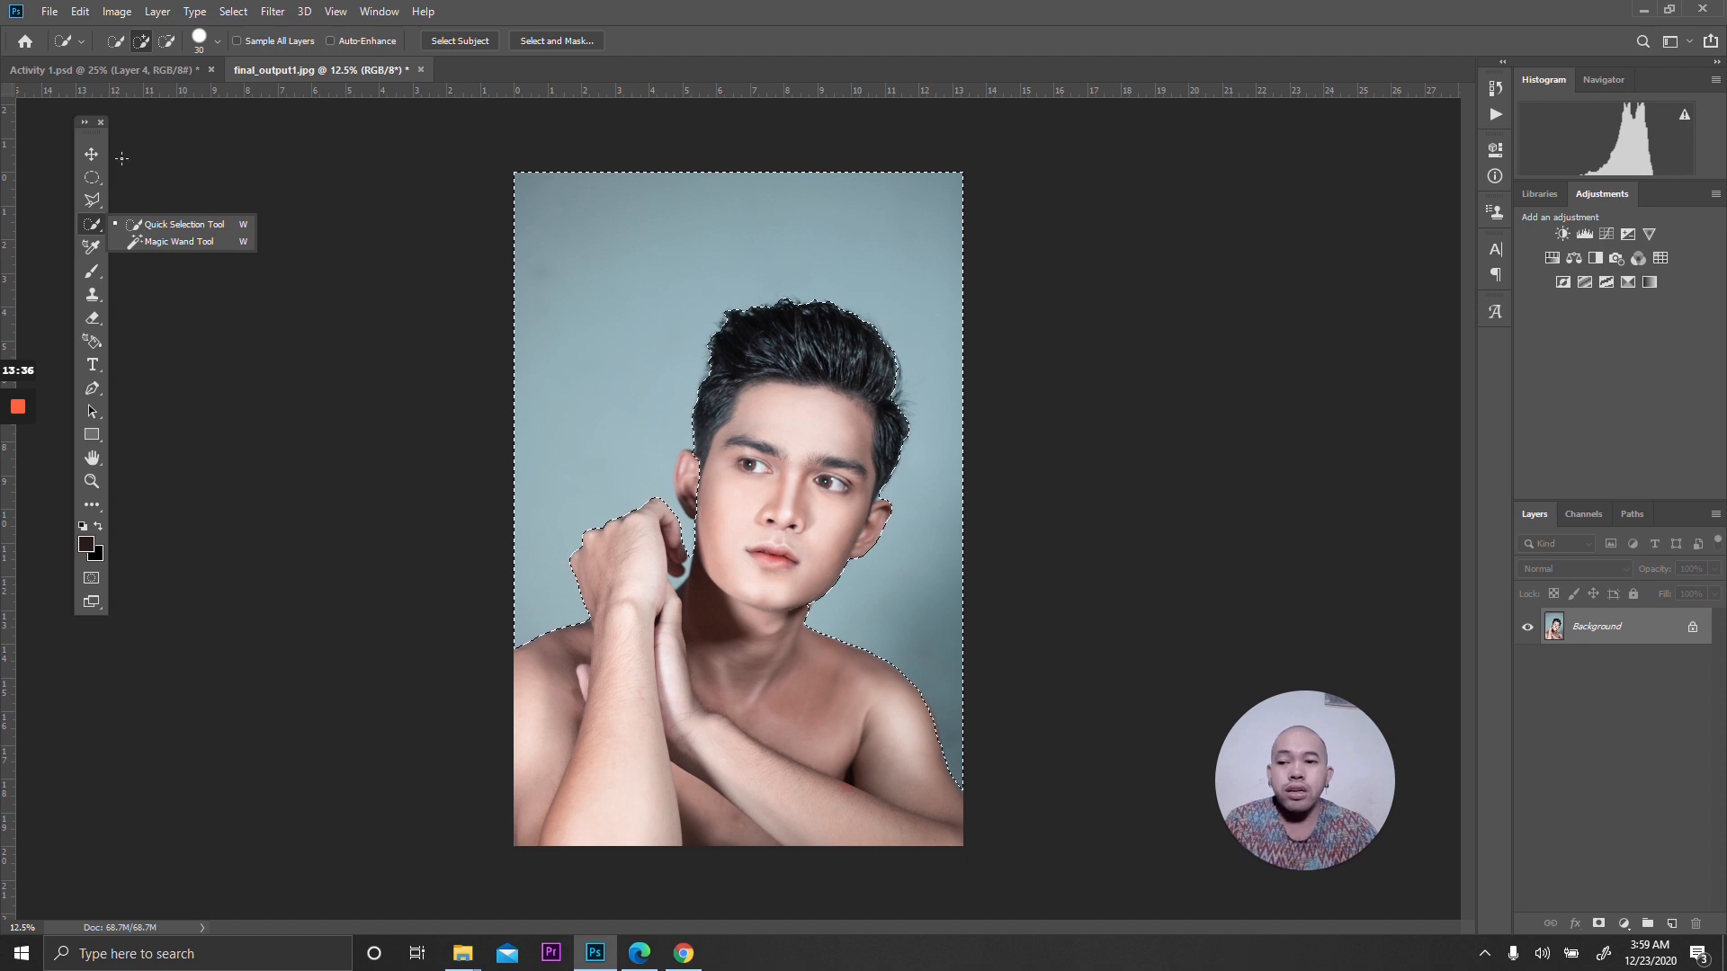
pyautogui.click(91, 177)
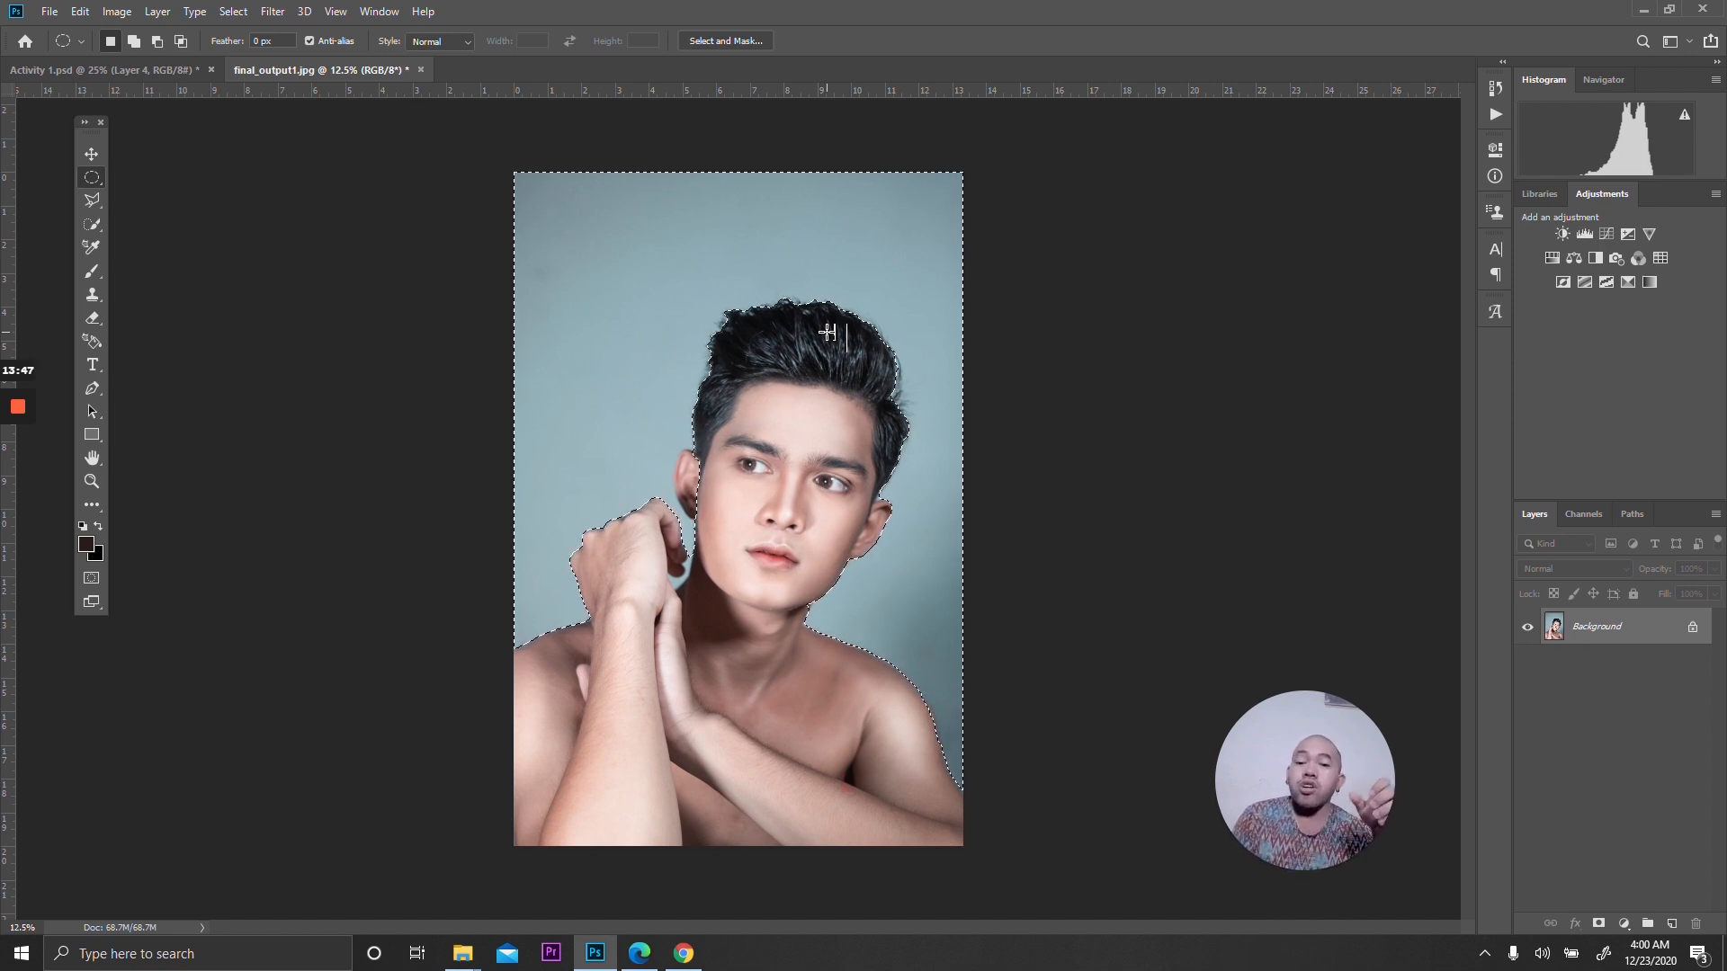
# Select the large portrait on Layer 1 in Activity 1.psd and activate the Magic Wand Tool.
pyautogui.click(160, 69)
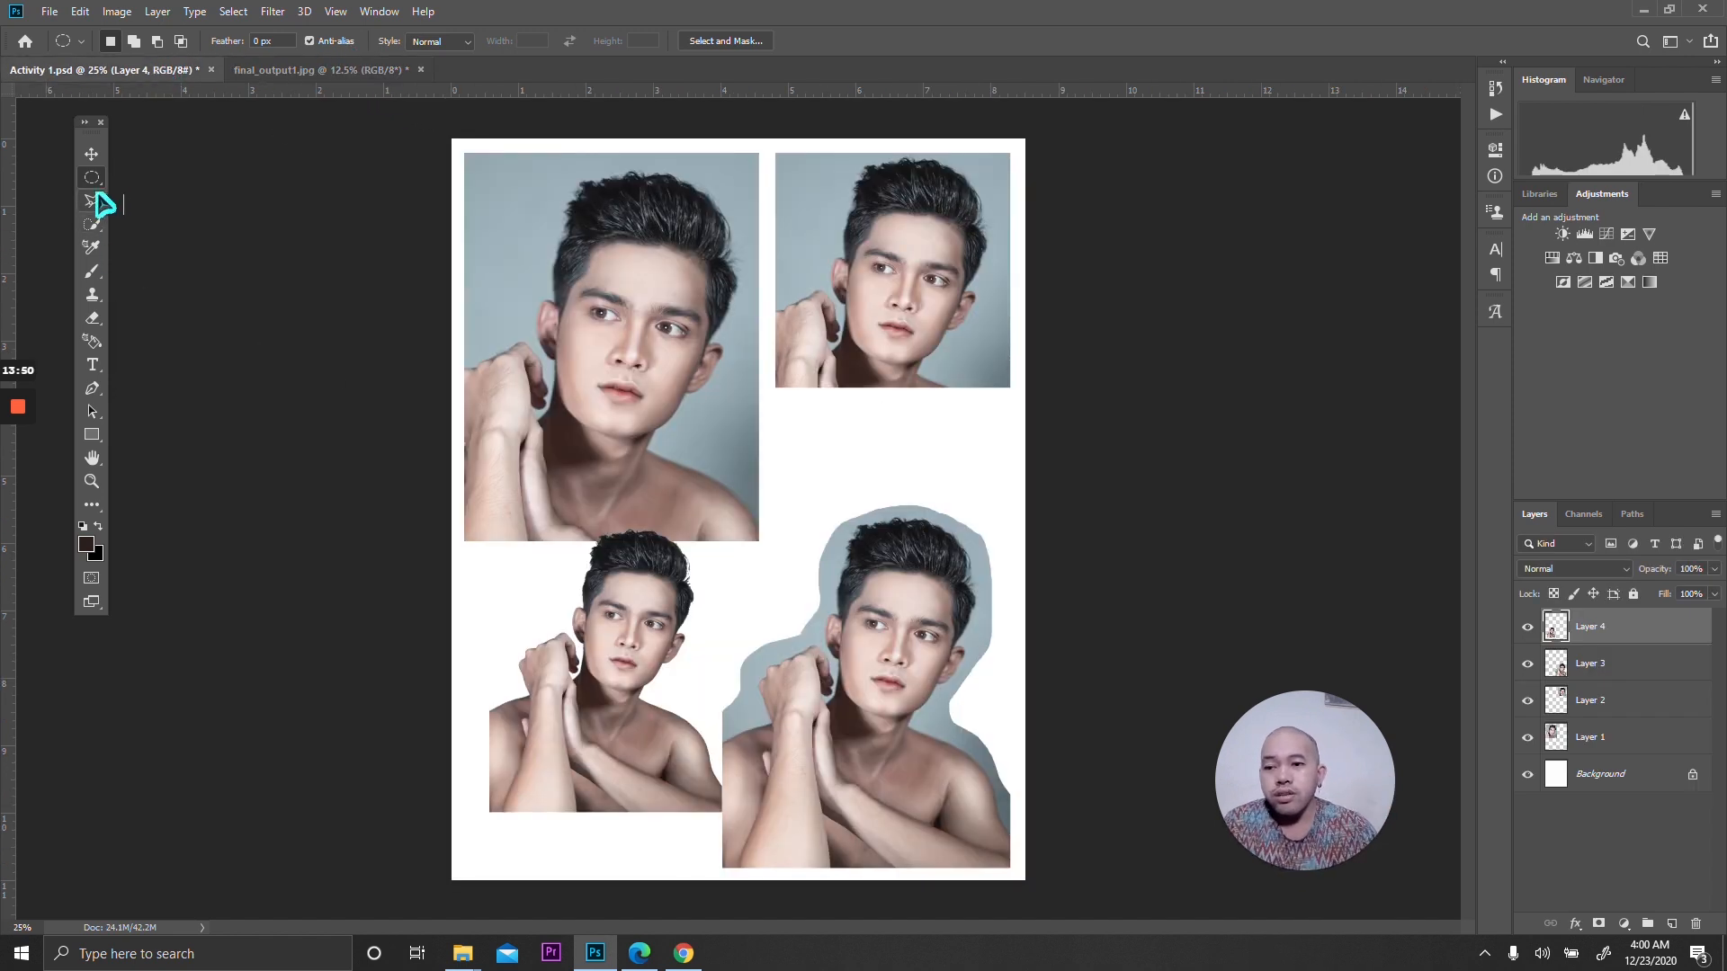
pyautogui.click(91, 154)
pyautogui.click(657, 245)
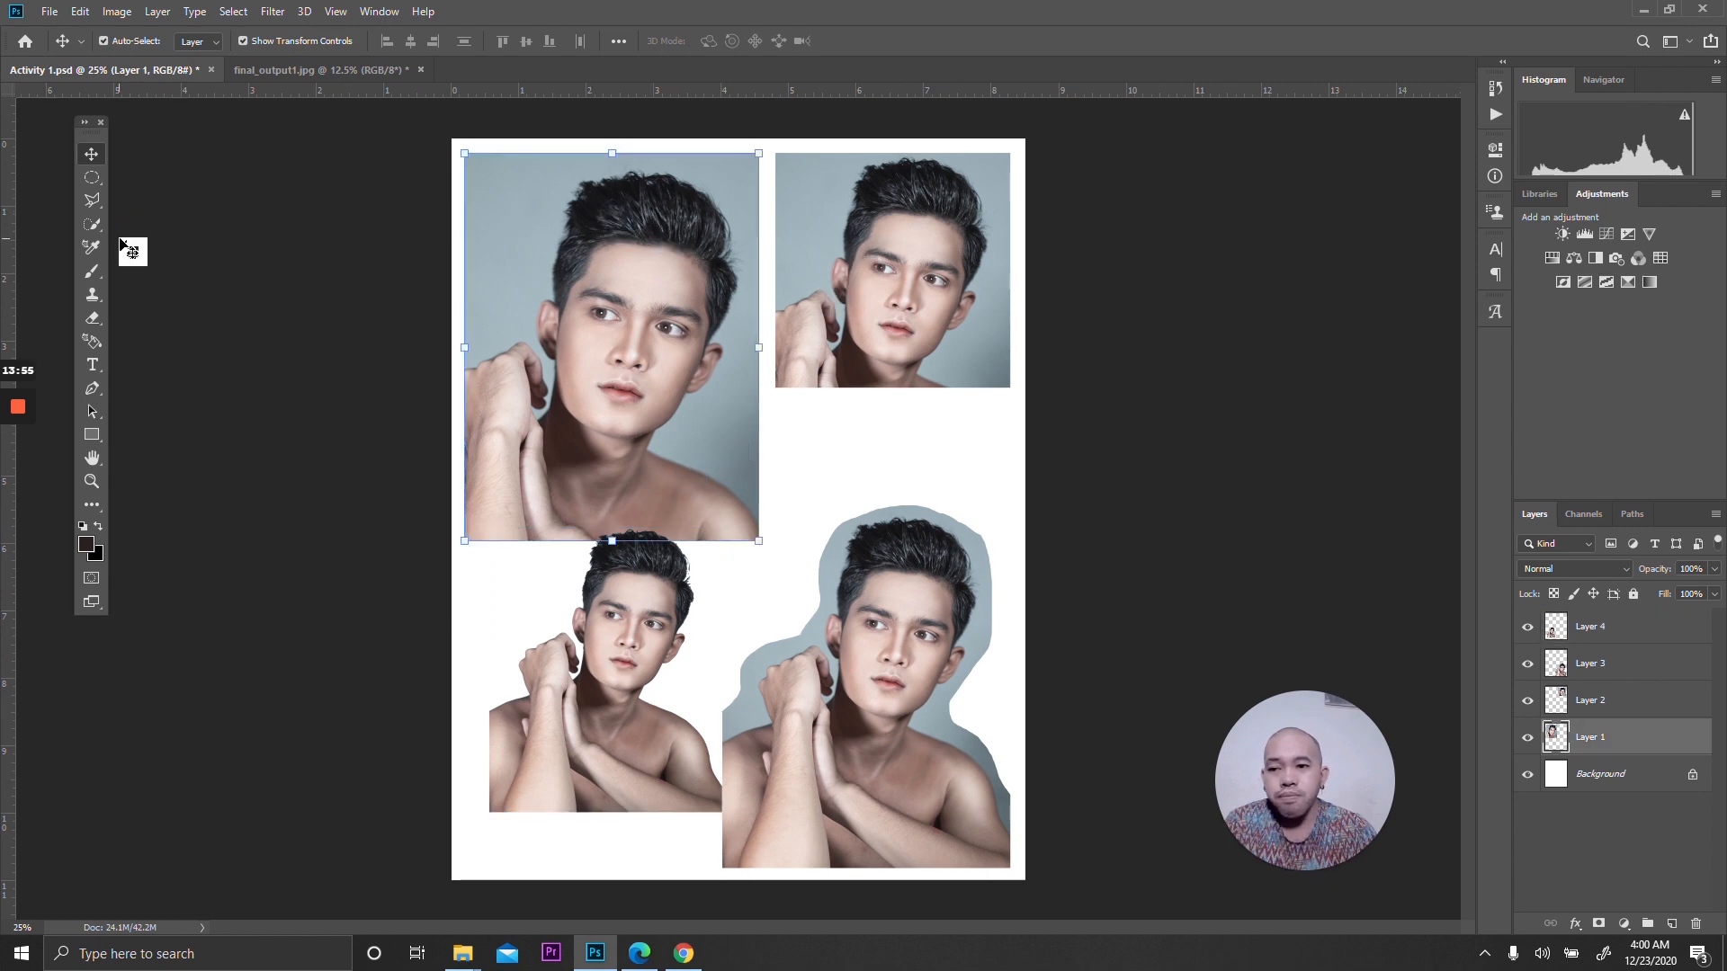
pyautogui.click(94, 226)
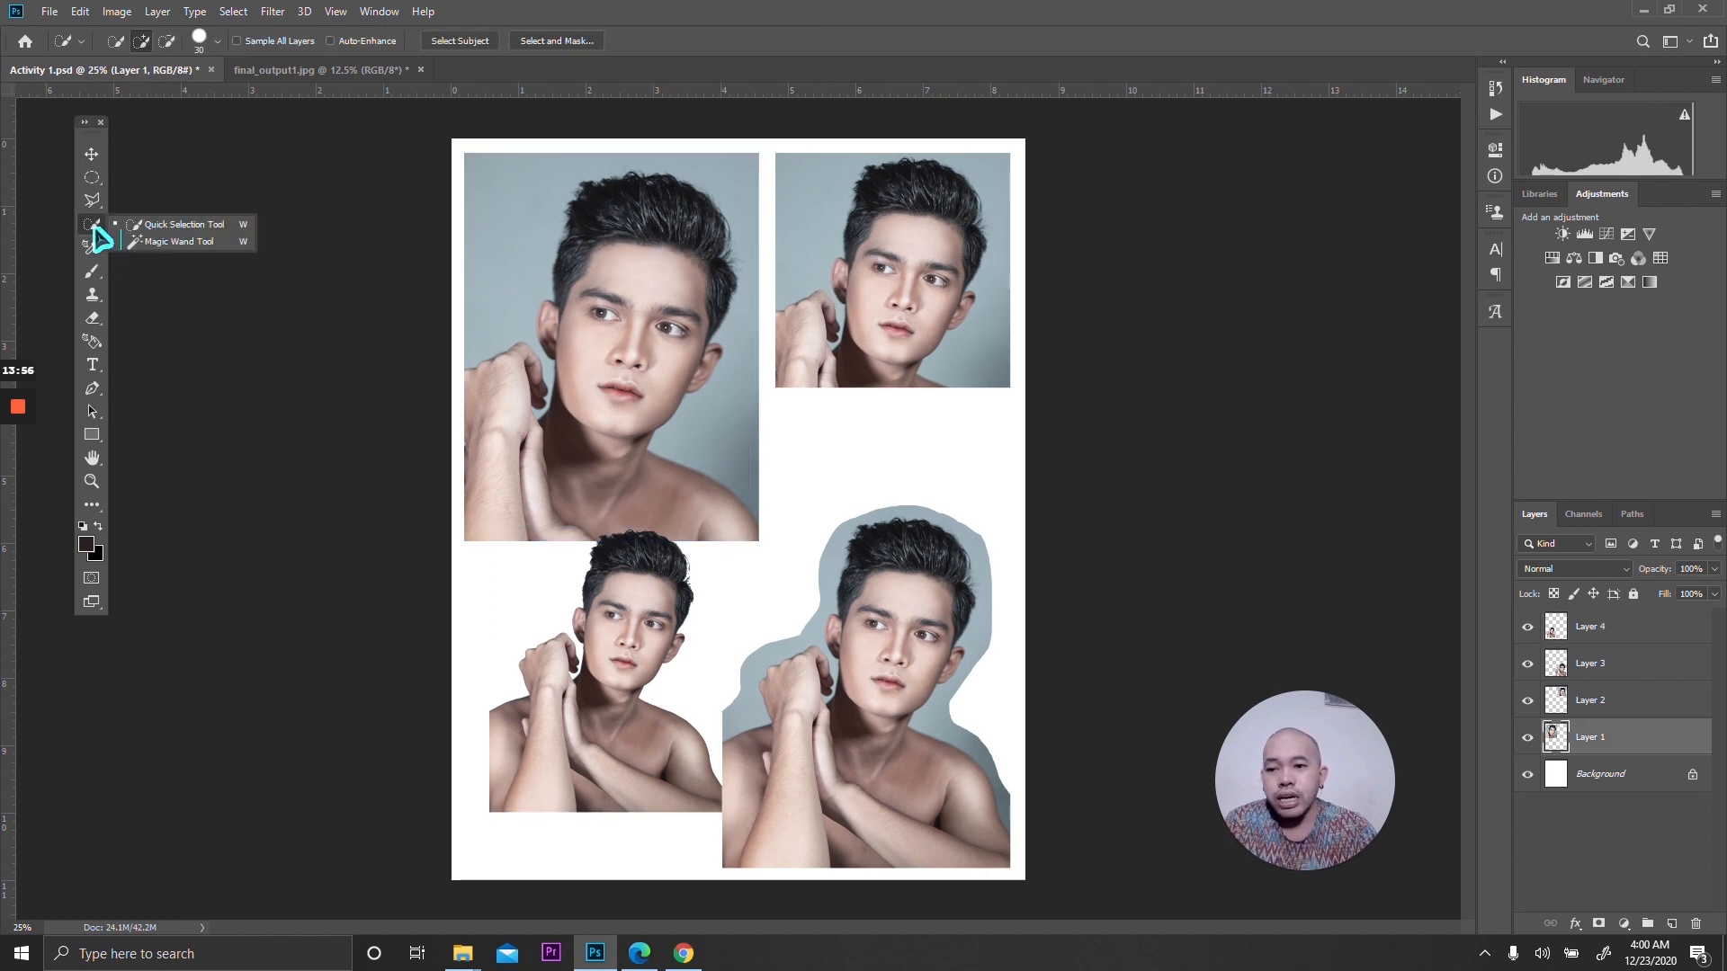
pyautogui.click(187, 241)
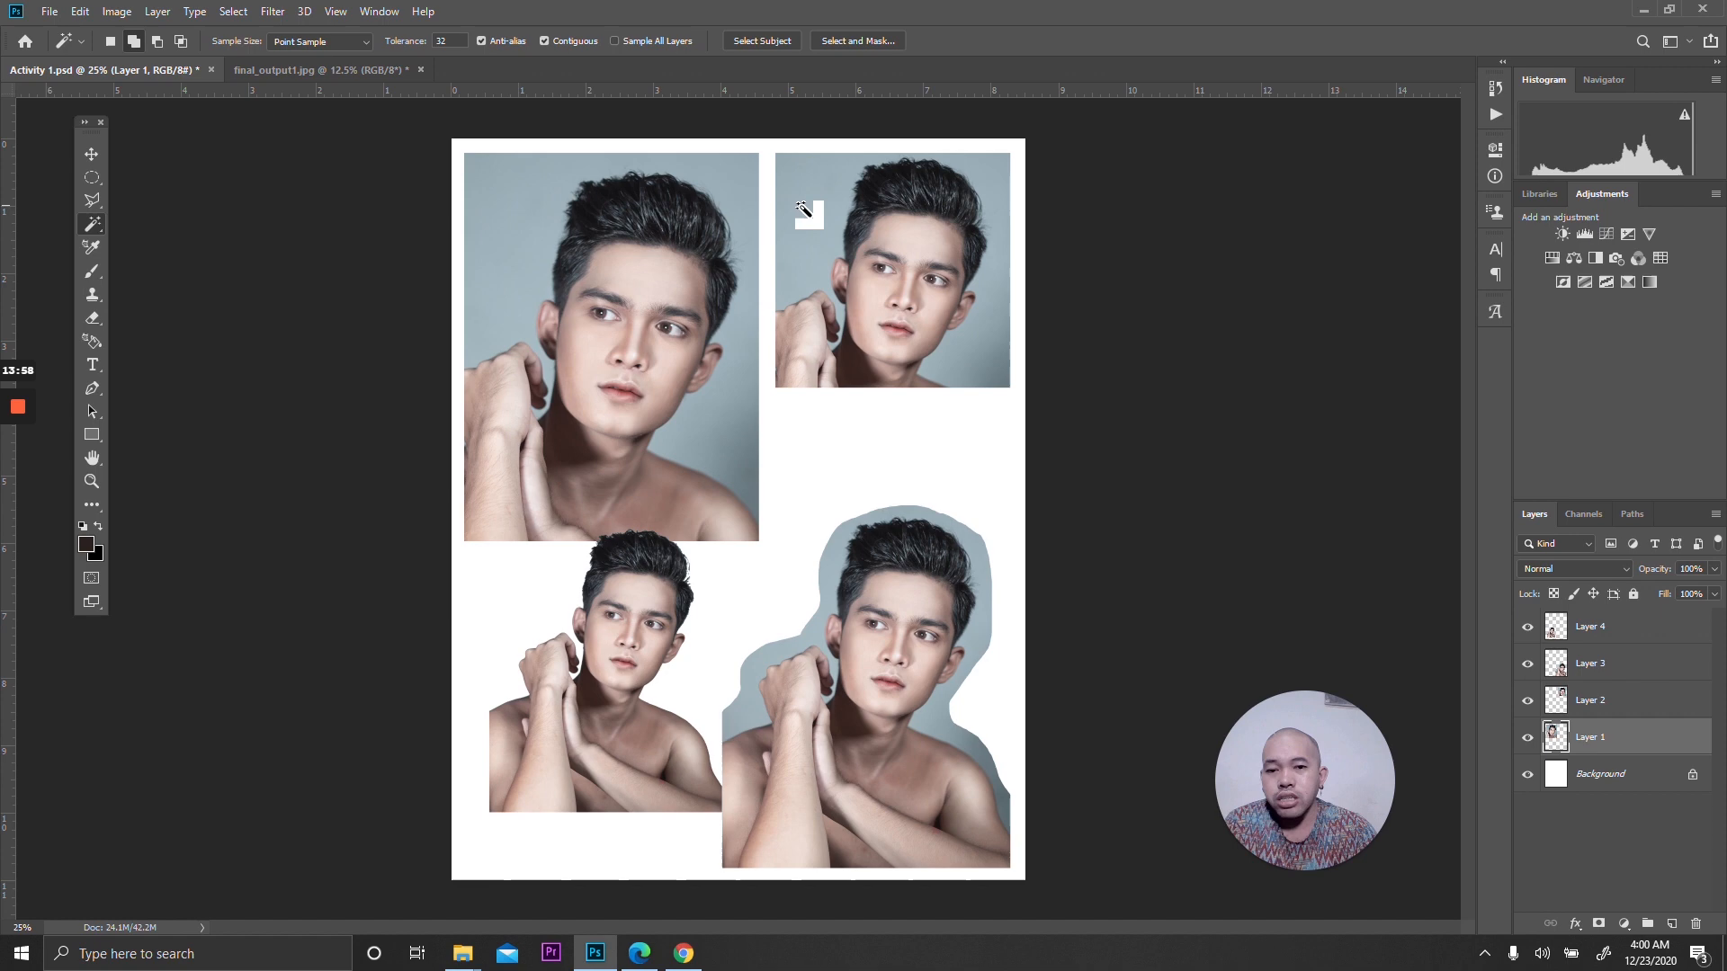
# Select the large portrait's blue backdrop with the Magic Wand, including the area above the shoulder, delete it, and clear the selection.
pyautogui.click(521, 176)
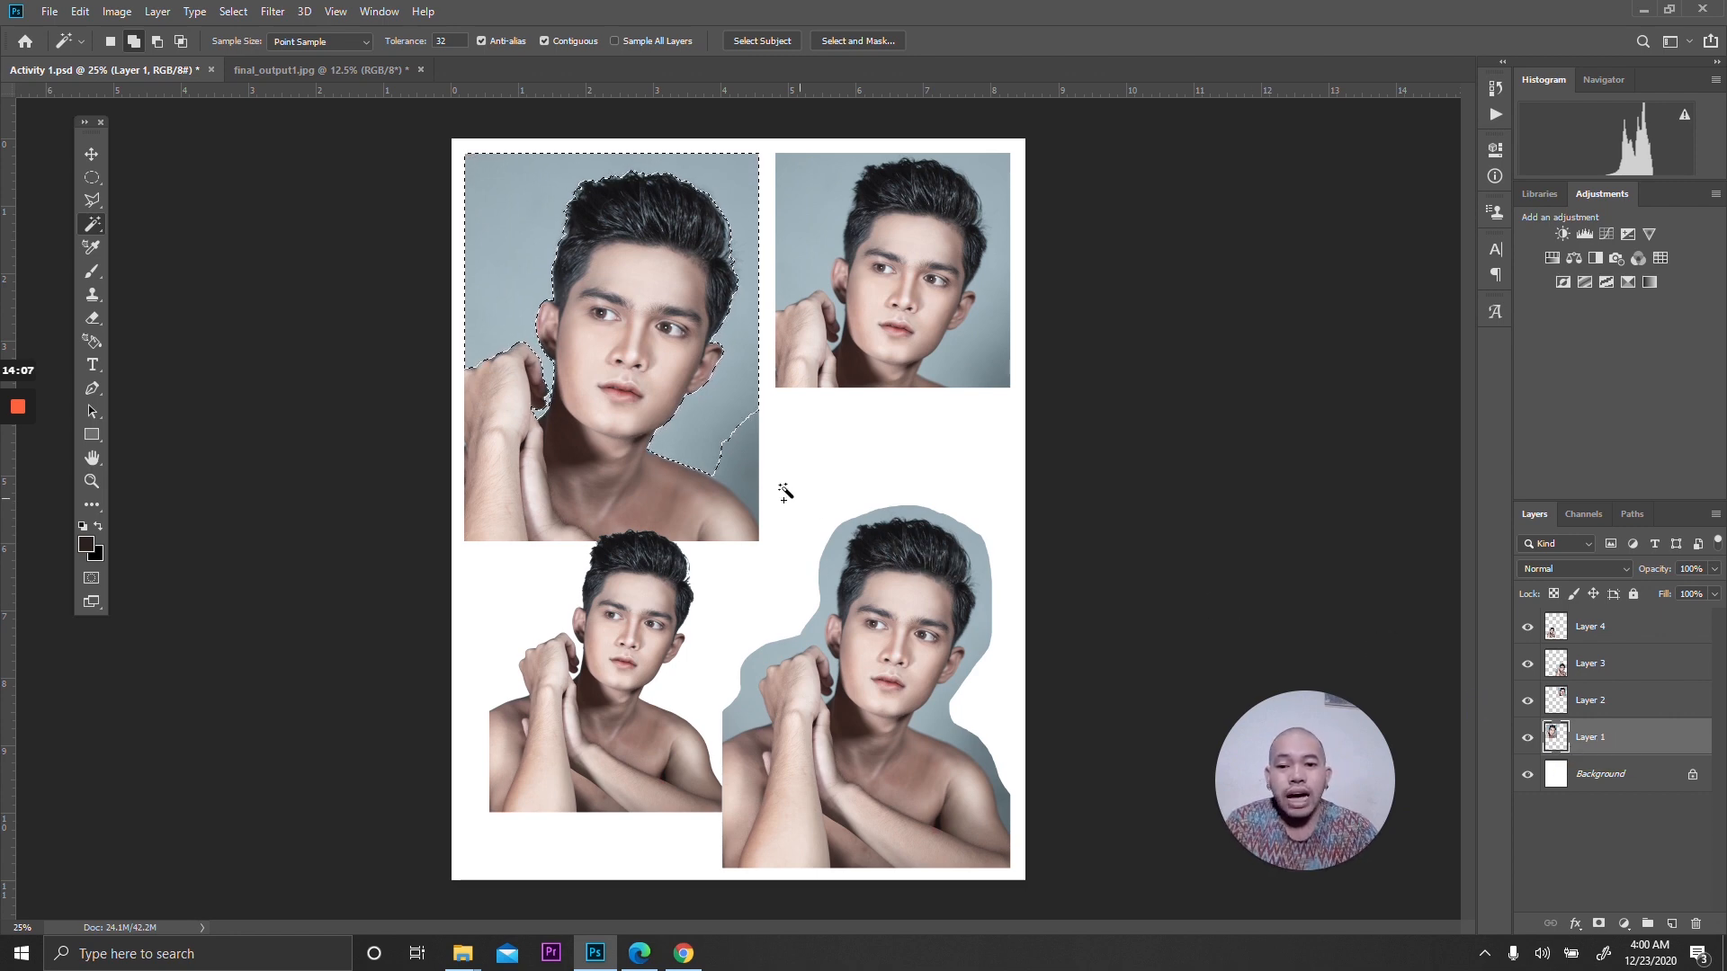
pyautogui.click(743, 452)
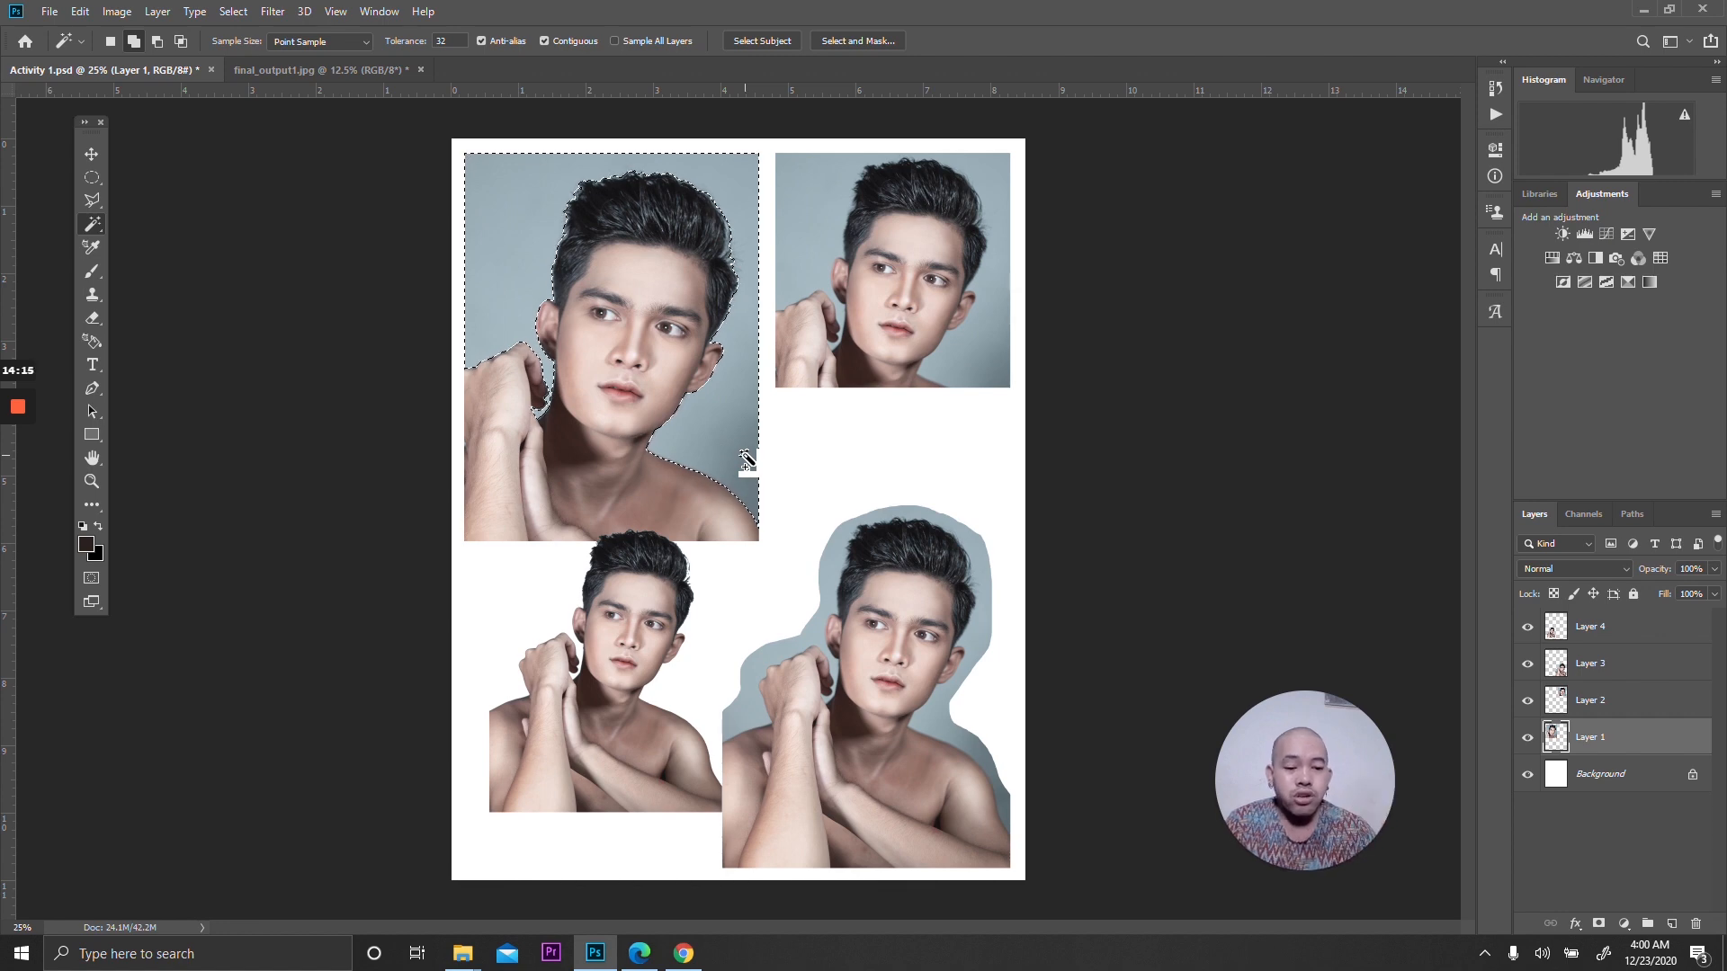
pyautogui.press('Delete')
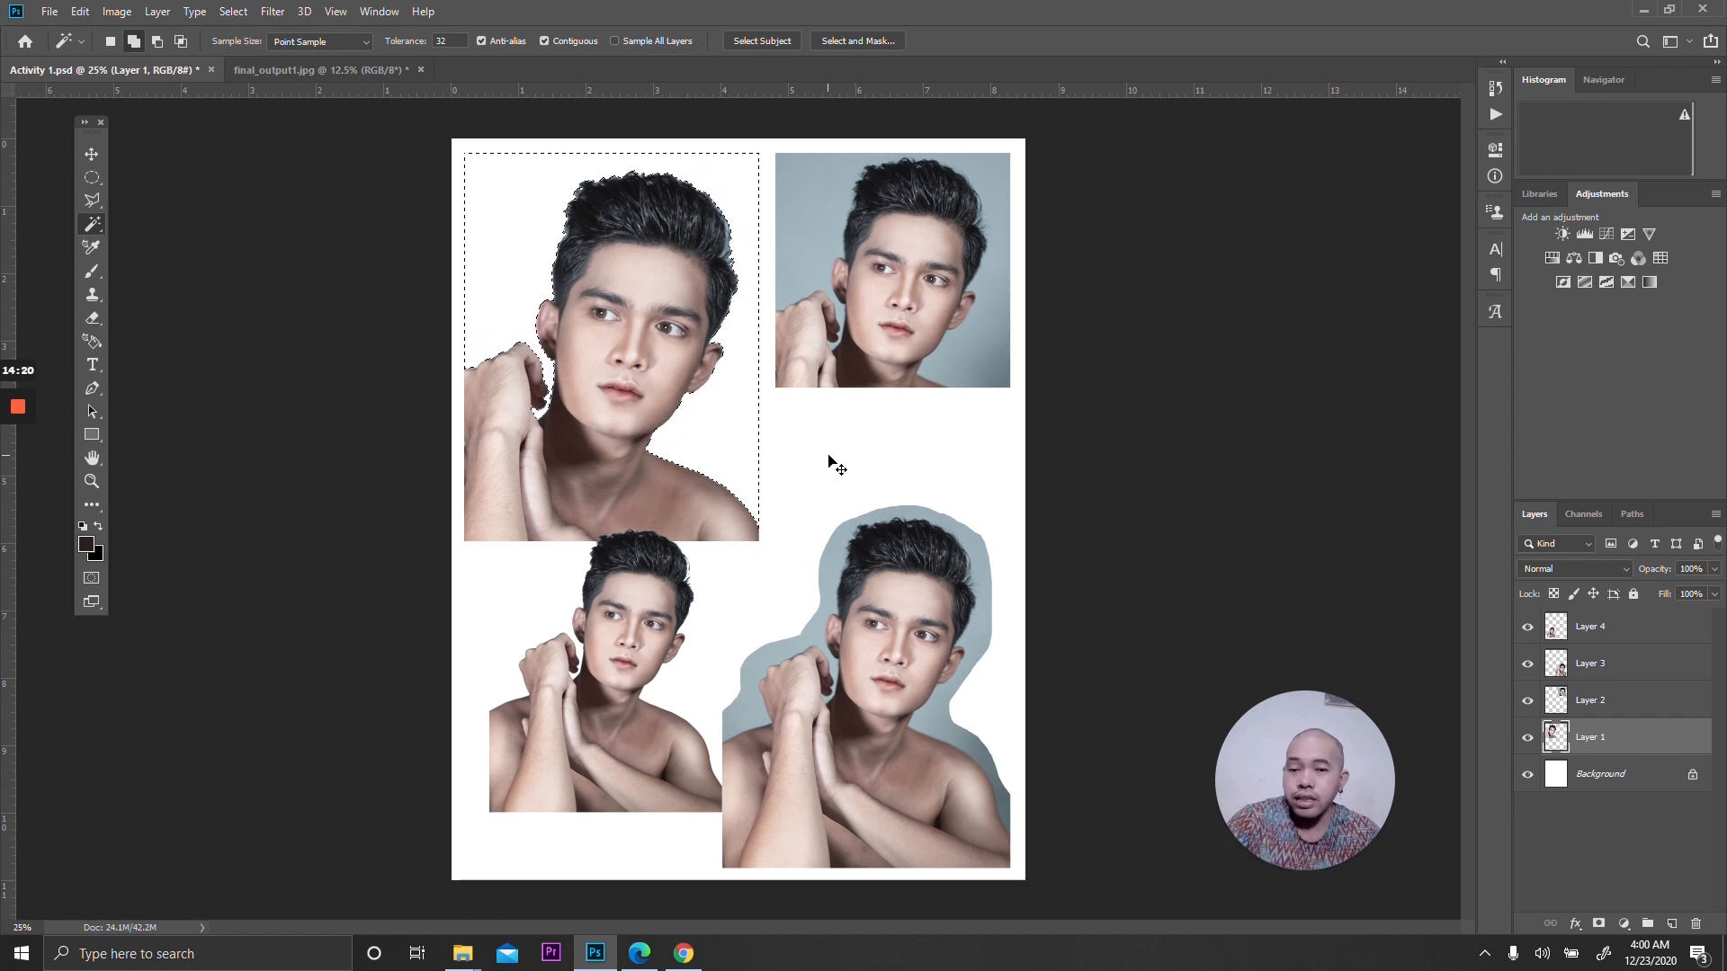
pyautogui.hotkey('ctrl', 'd')
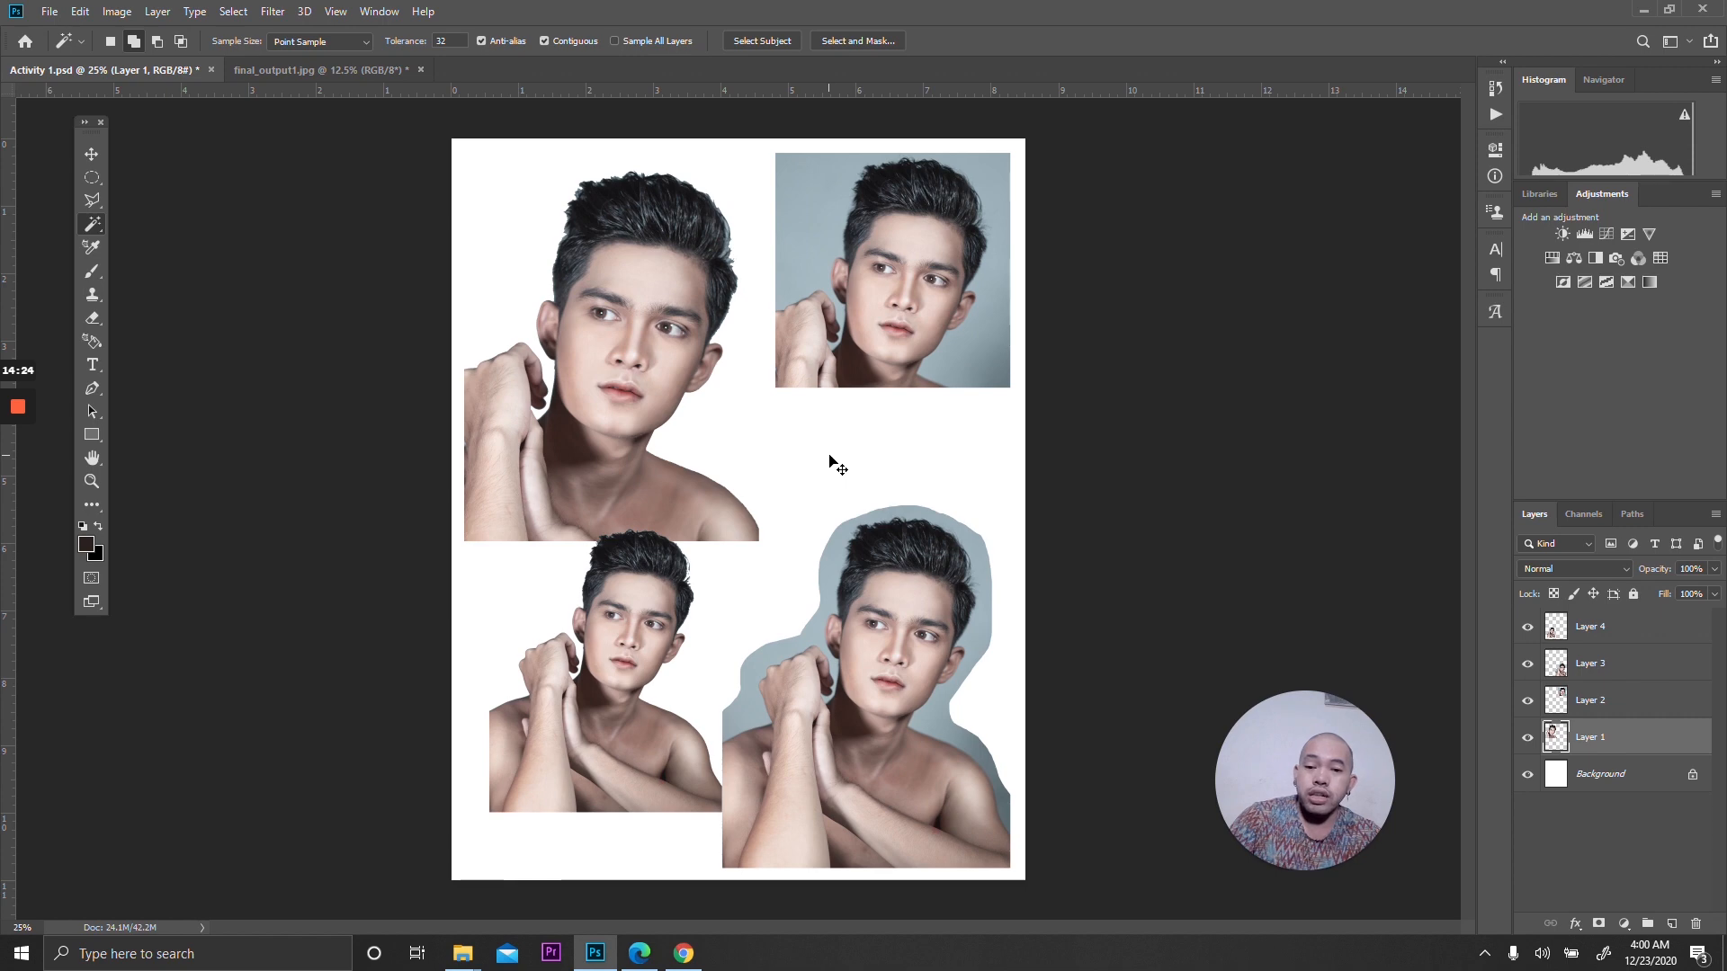
# Move the large cut-out portrait on Layer 1 slightly up and left, so it meets the page's left edge.
pyautogui.click(91, 155)
pyautogui.moveTo(491, 360); pyautogui.dragTo(453, 324)
pyautogui.moveTo(630, 345)
pyautogui.mouseDown()
pyautogui.moveTo(680, 385)
pyautogui.moveTo(658, 358)
pyautogui.mouseUp()
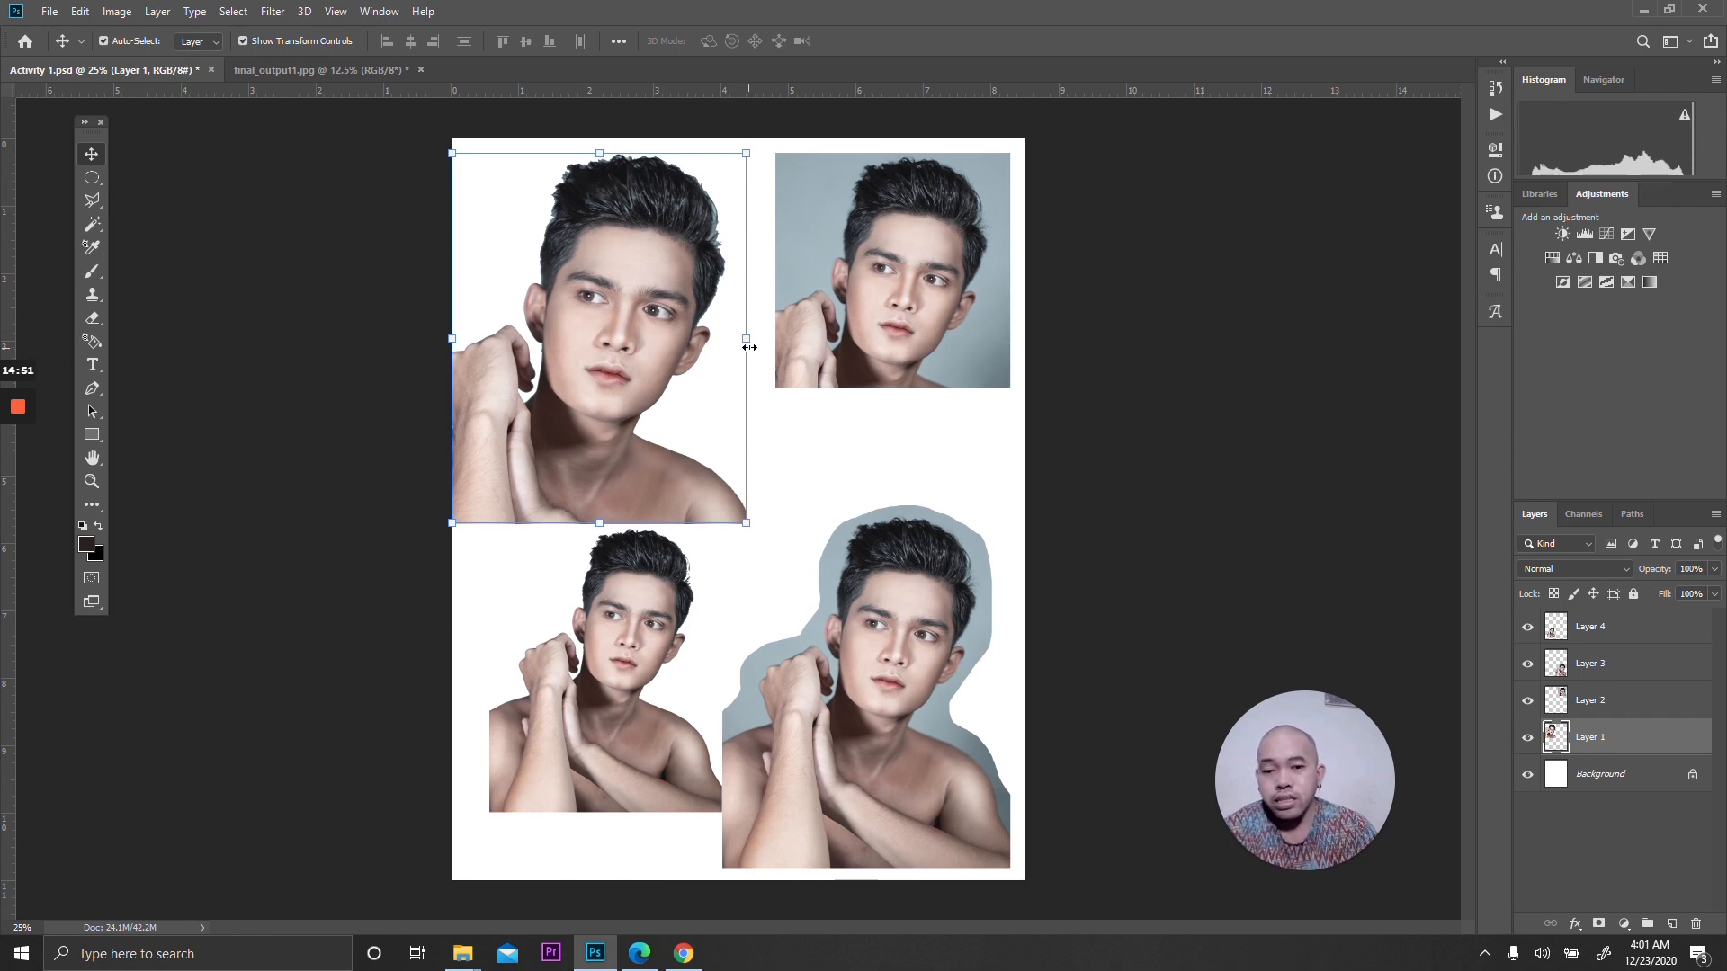
# Try stretching the cut-out portrait horizontally to about 202% of its width, and undo the stretch.
pyautogui.moveTo(747, 340); pyautogui.dragTo(1047, 340)
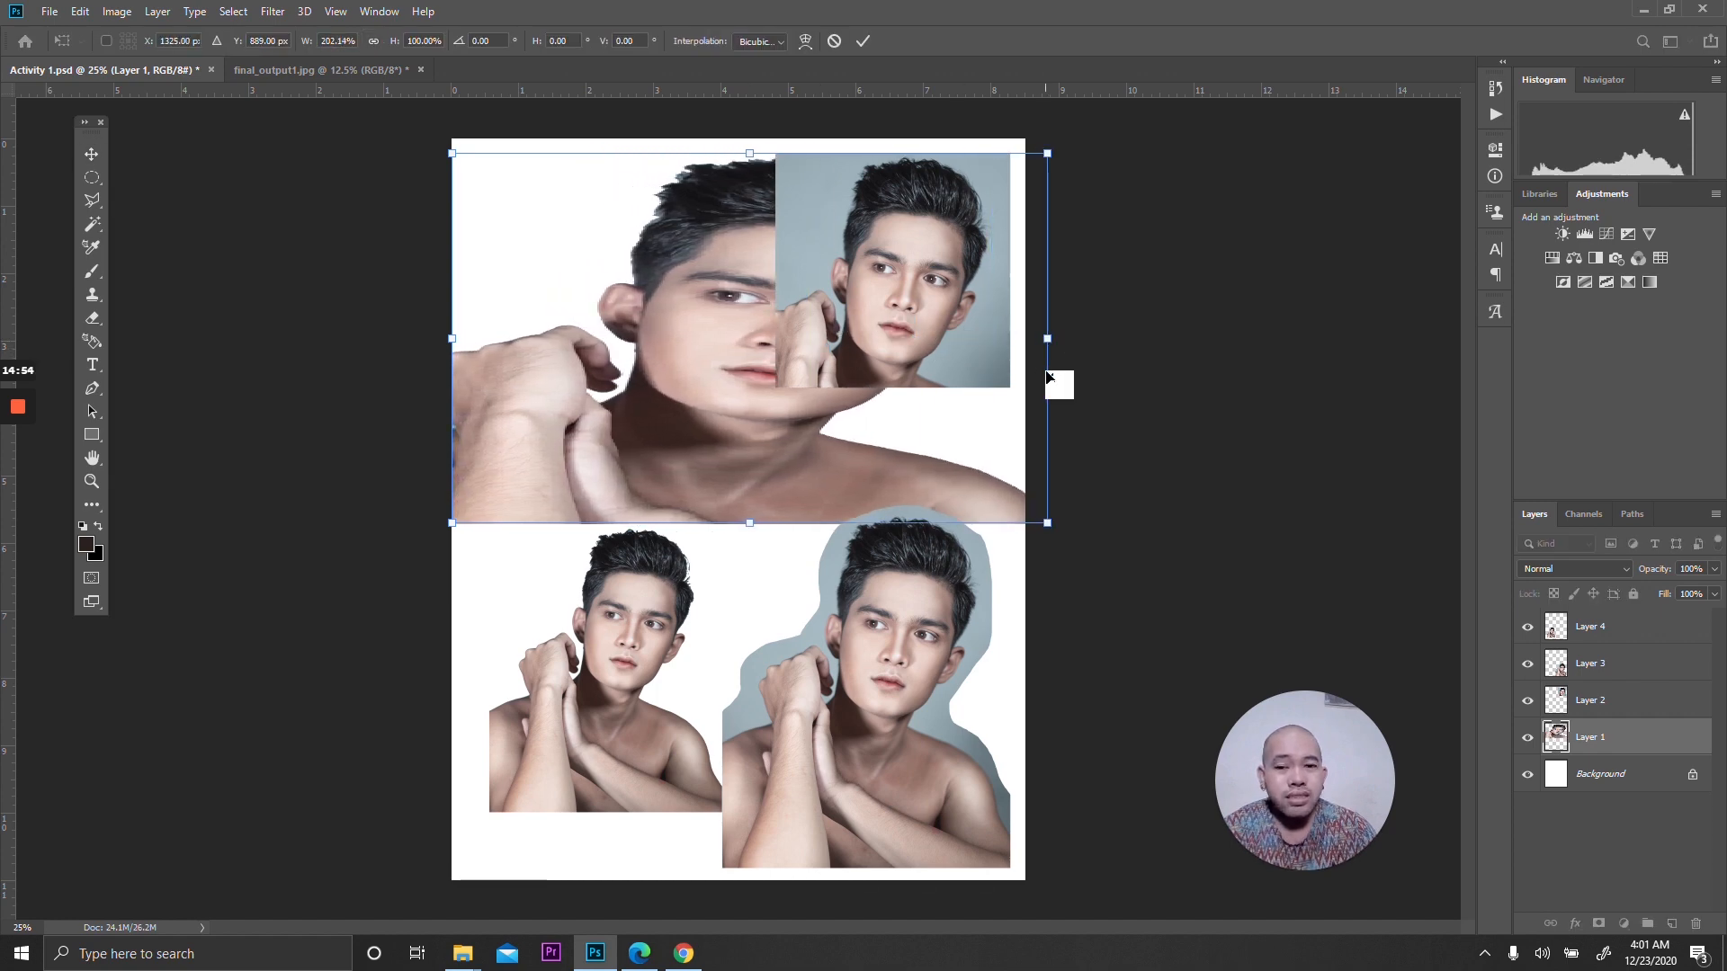
pyautogui.press('Return')
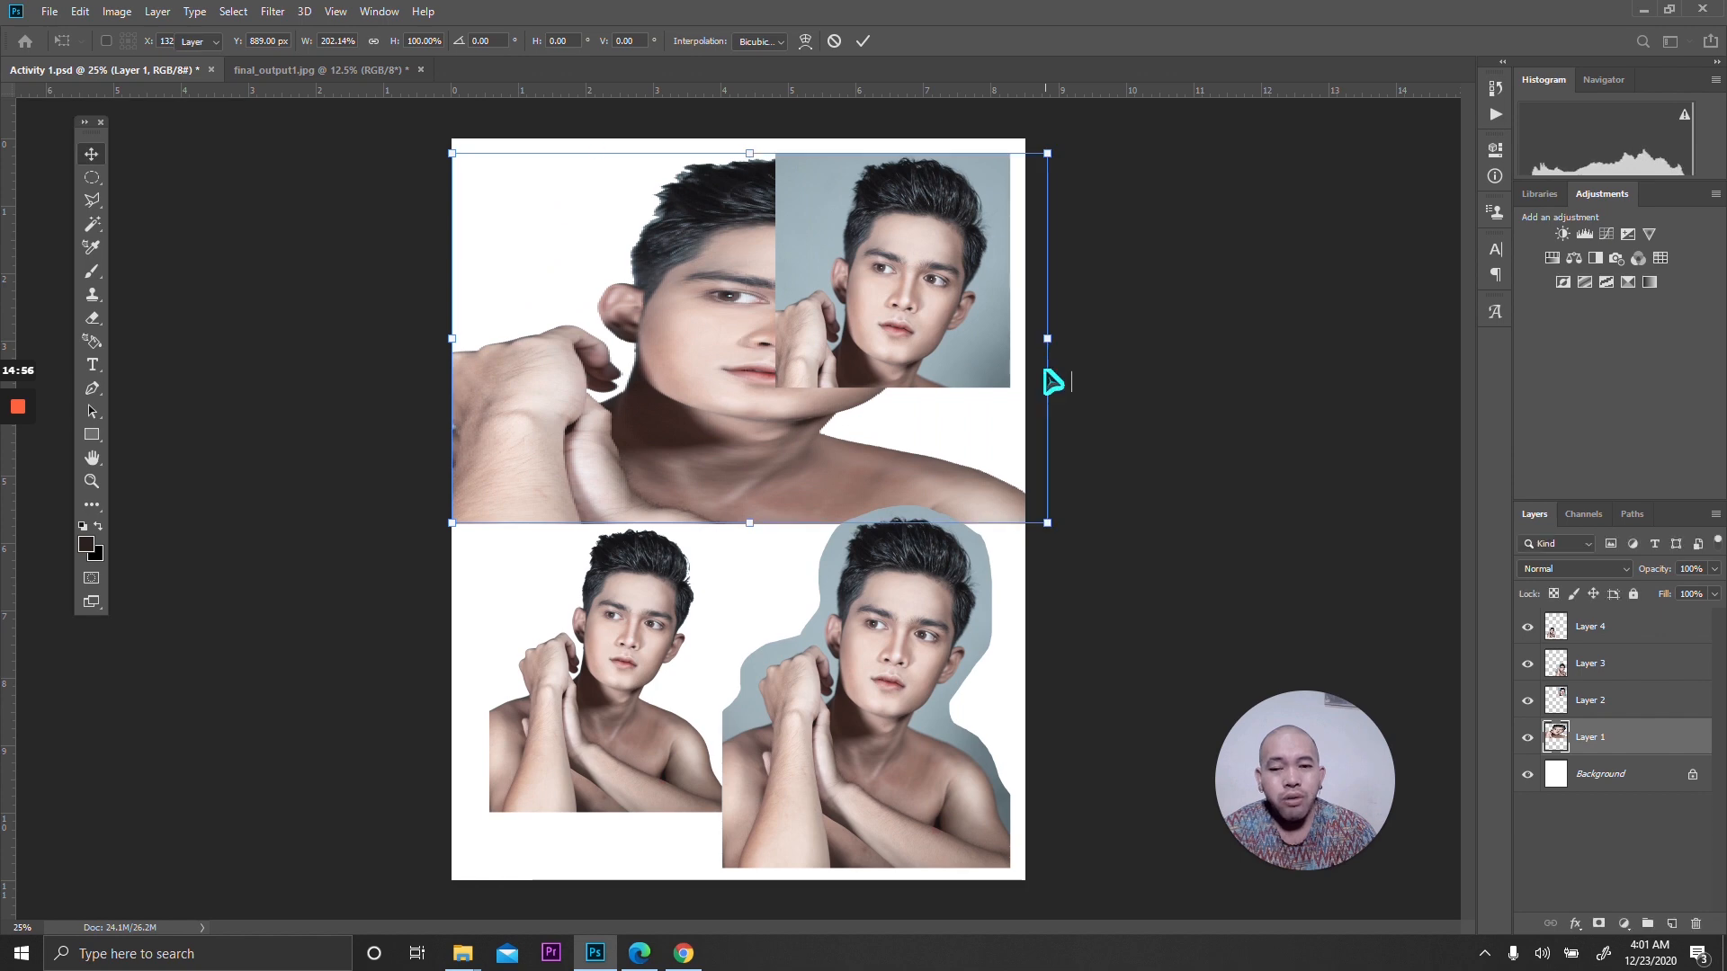
pyautogui.hotkey('ctrl', 'z')
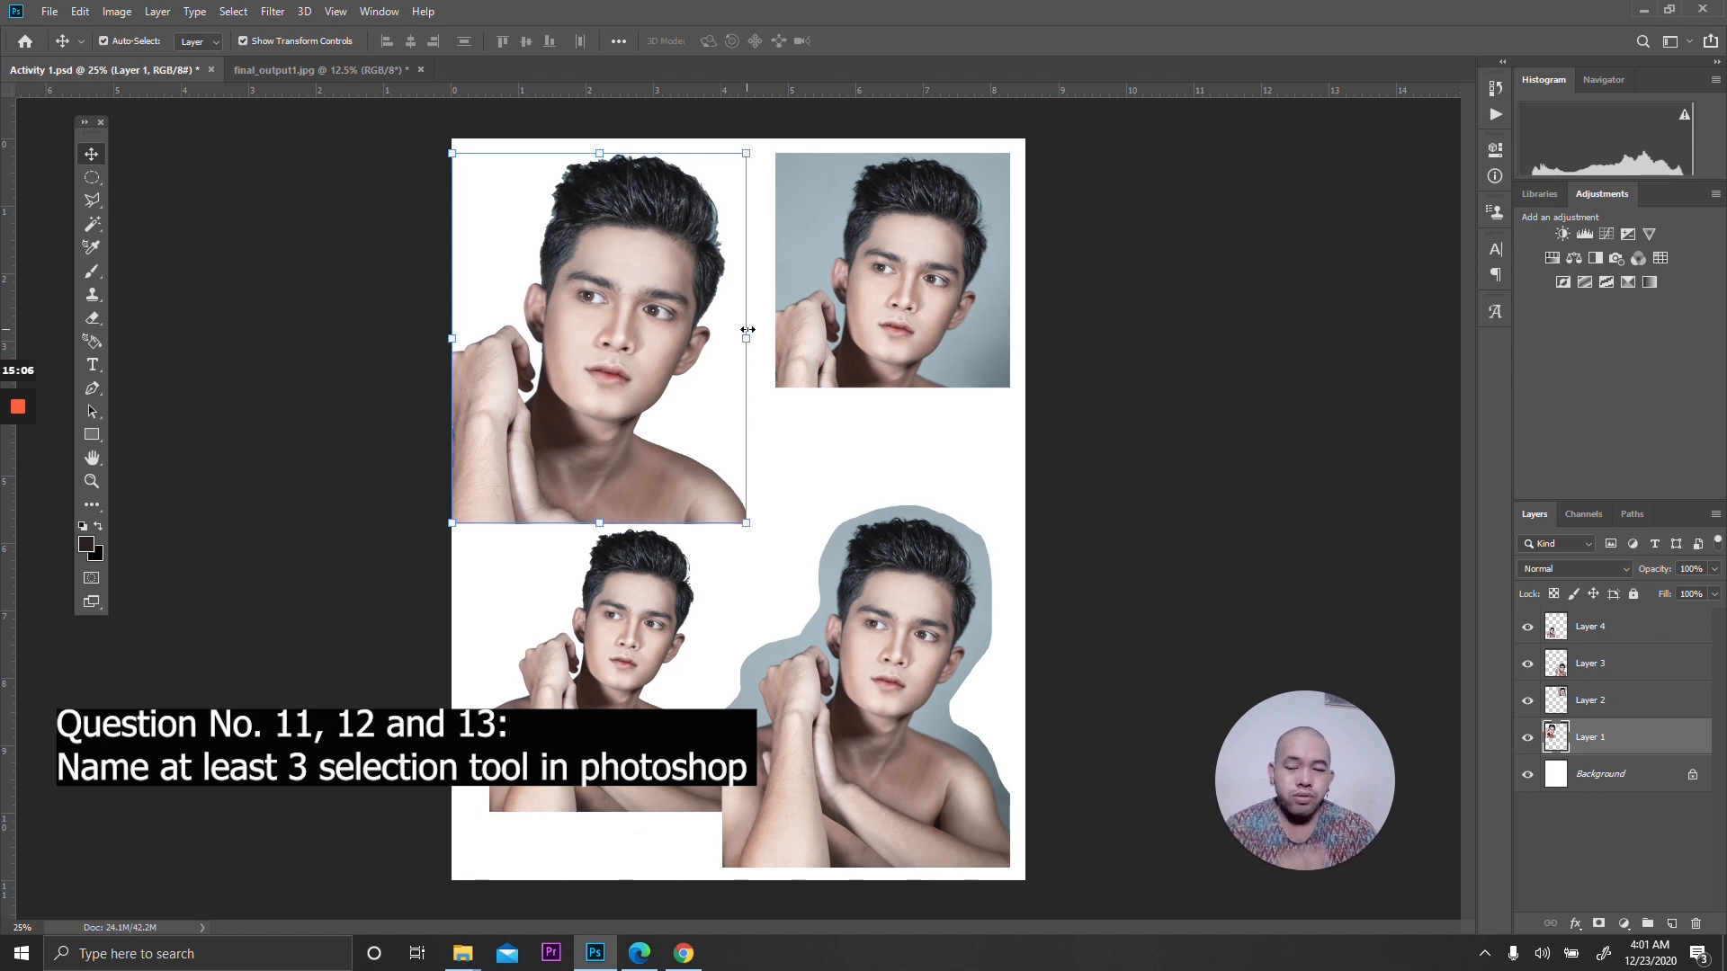
# Scale the cut-out portrait on Layer 1 down proportionally to about 72%, placing it in the page's upper-left area.
pyautogui.moveTo(741, 520); pyautogui.dragTo(707, 435)
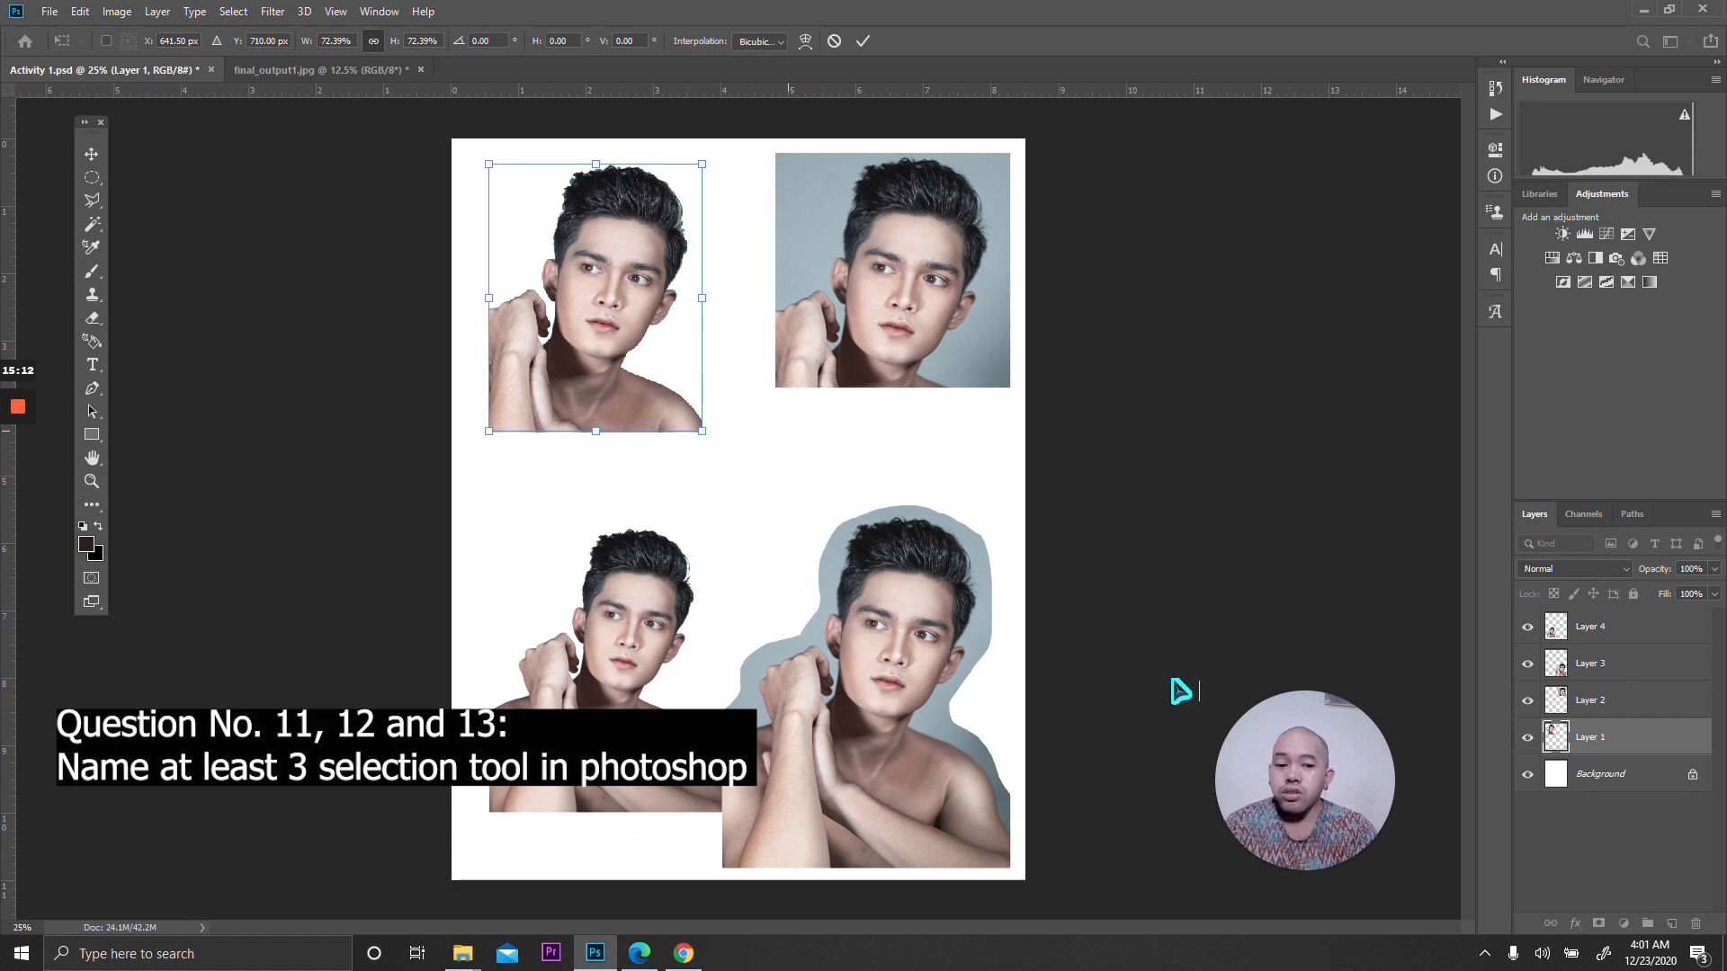
pyautogui.click(1295, 869)
pyautogui.moveTo(1416, 702); pyautogui.dragTo(810, 462)
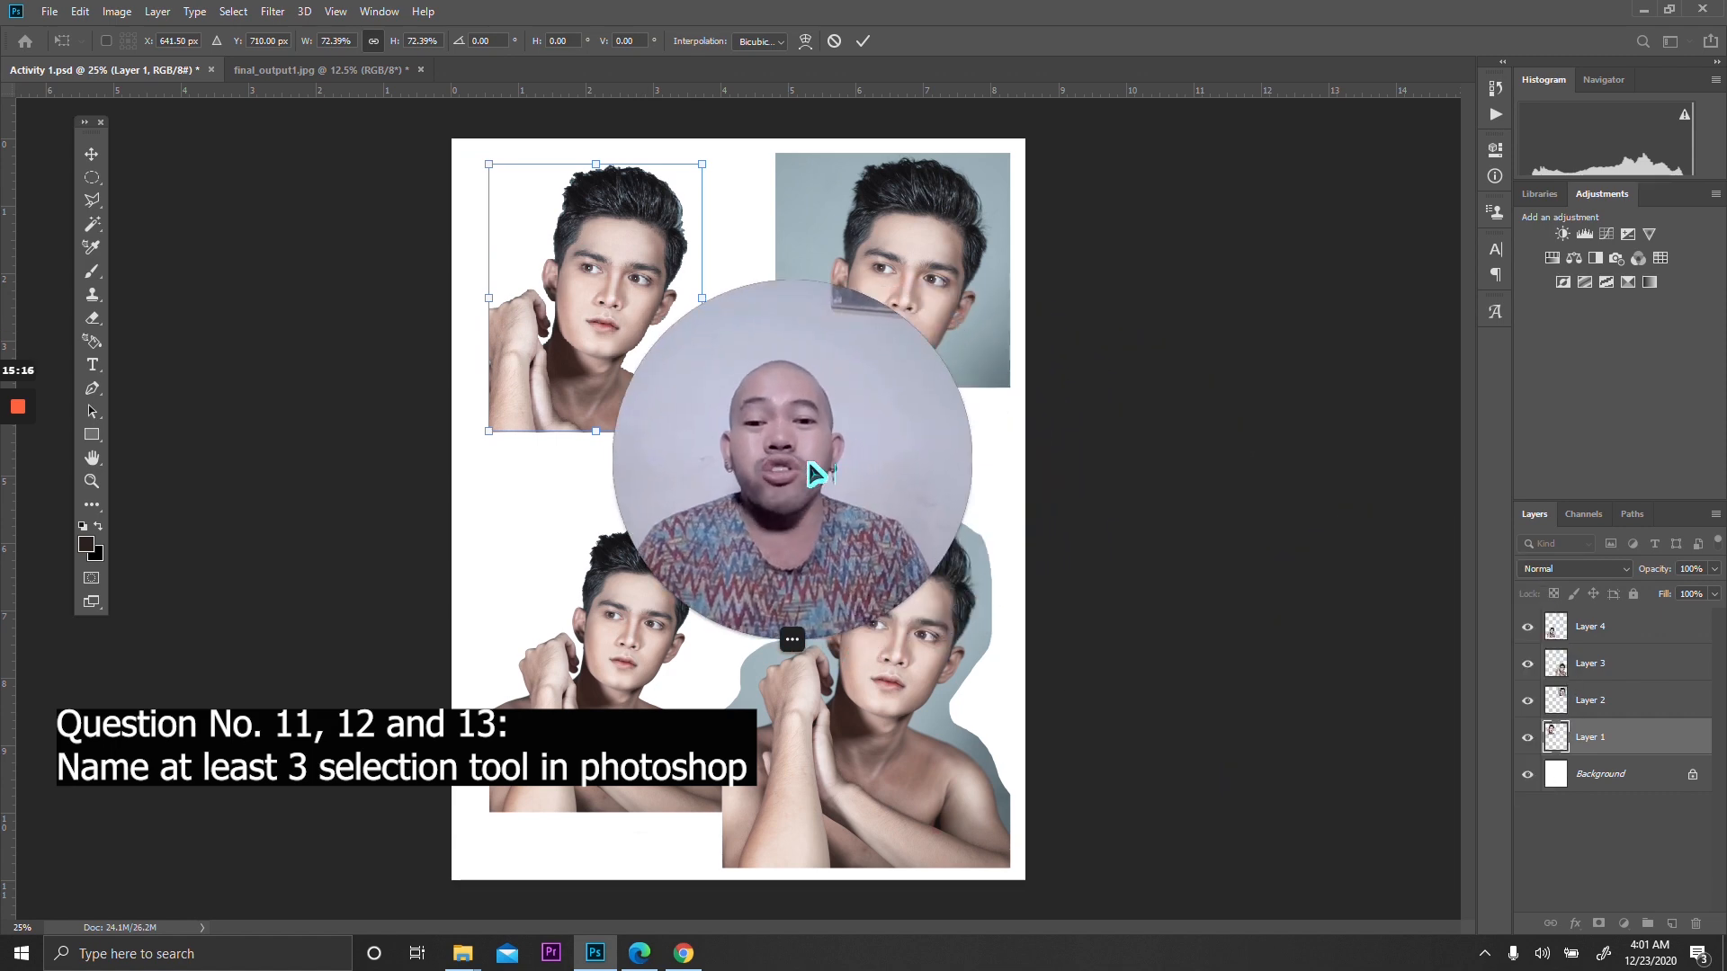